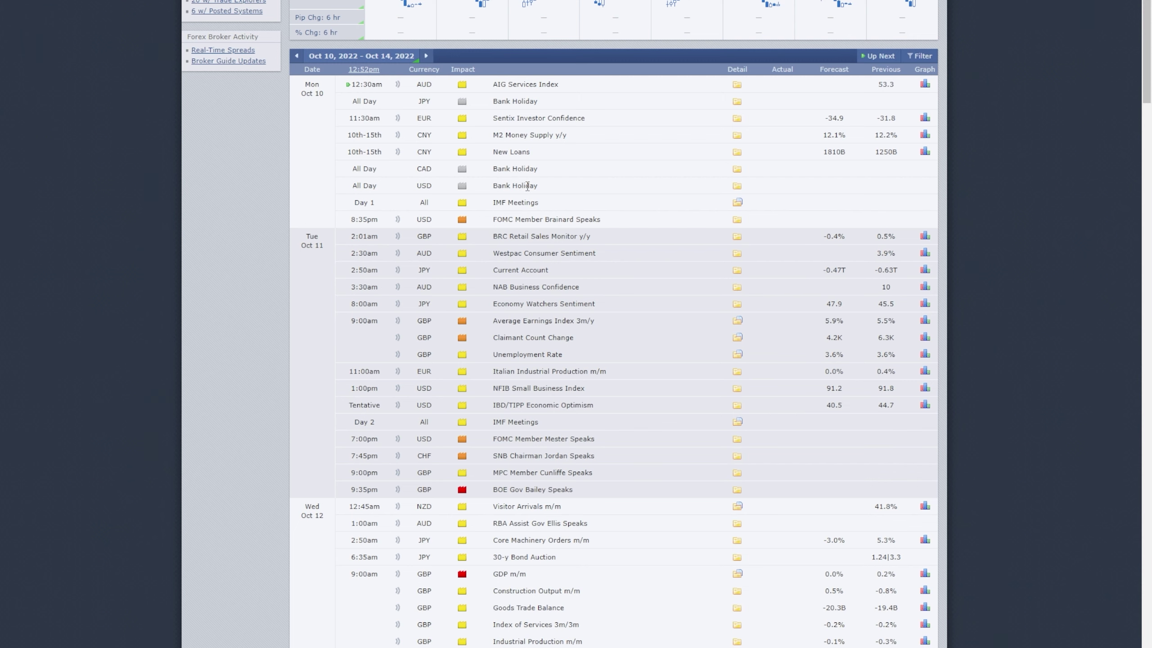
Review the economic calendar for Oct 10 – Oct 14, 2022, looking for the high-impact events.
{"action": "scroll", "coordinate": [369, 213], "scroll_direction": "down", "scroll_amount": 3}
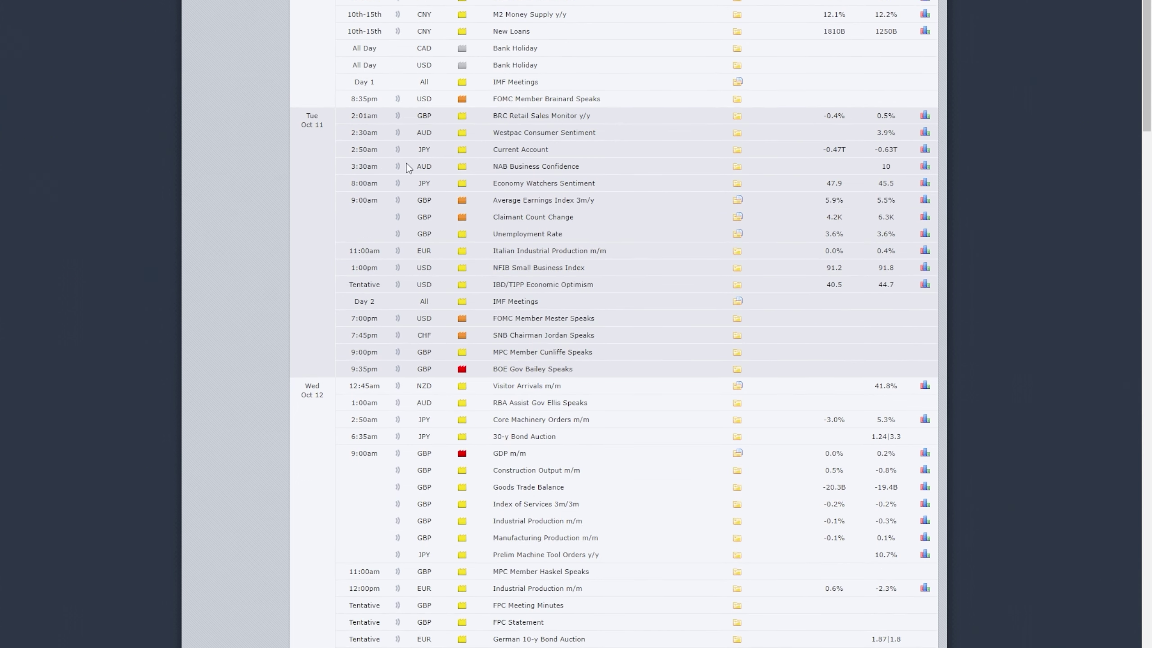
{"action": "scroll", "coordinate": [382, 181], "scroll_direction": "down", "scroll_amount": 7}
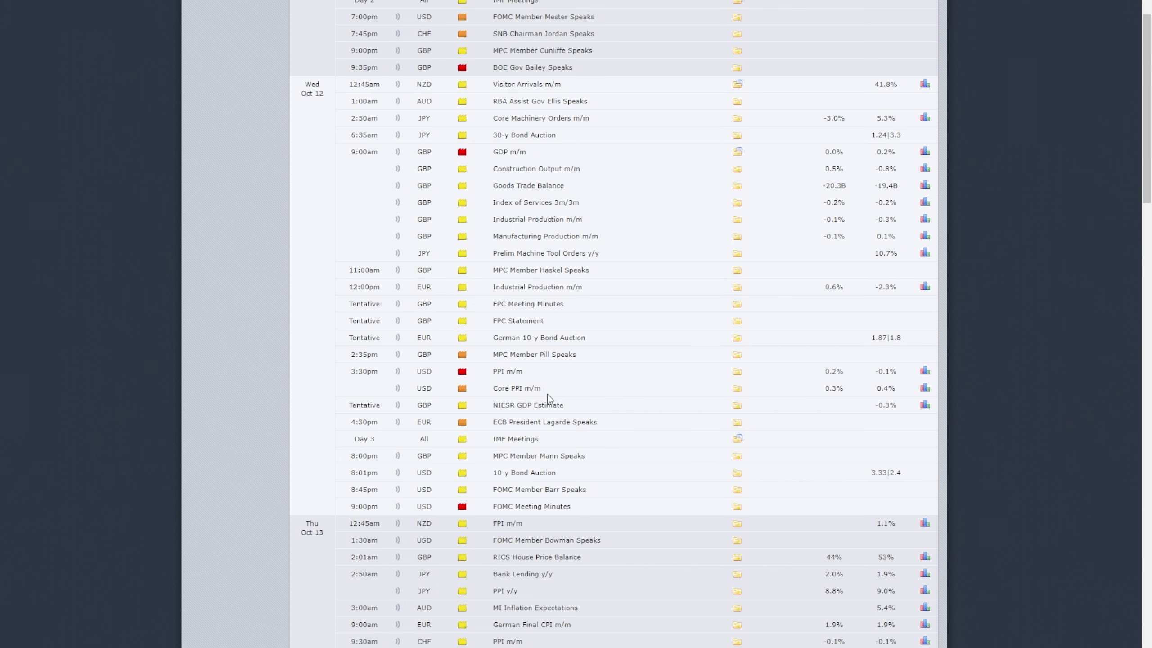
{"action": "scroll", "coordinate": [649, 390], "scroll_direction": "down", "scroll_amount": 8}
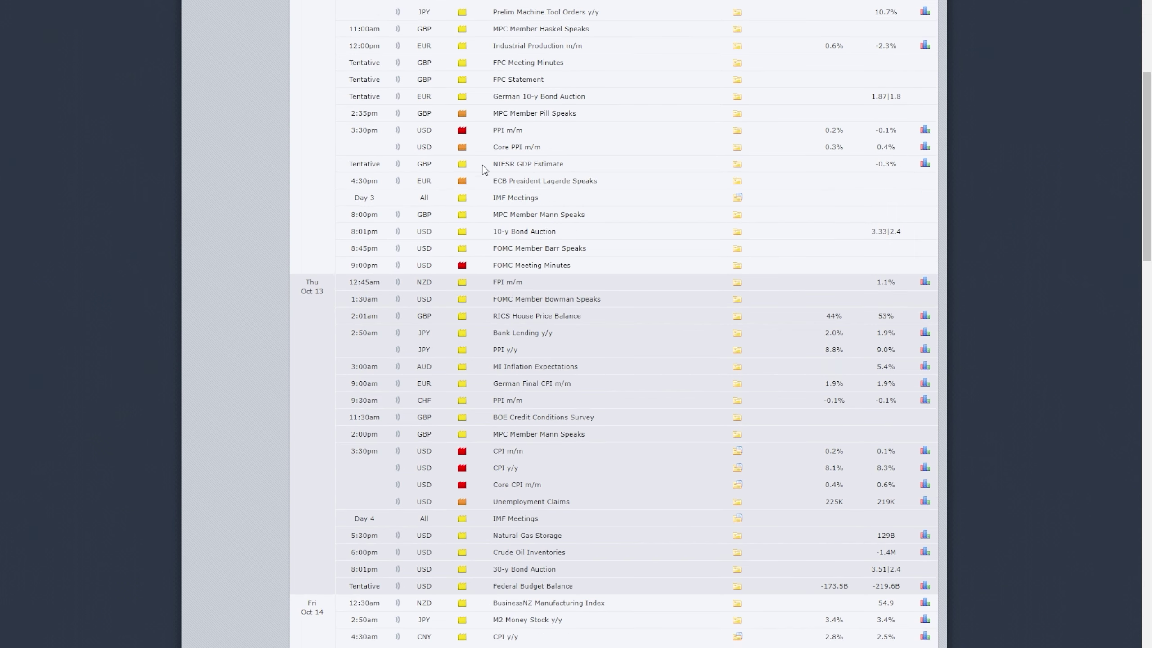
{"action": "scroll", "coordinate": [533, 347], "scroll_direction": "down", "scroll_amount": 3}
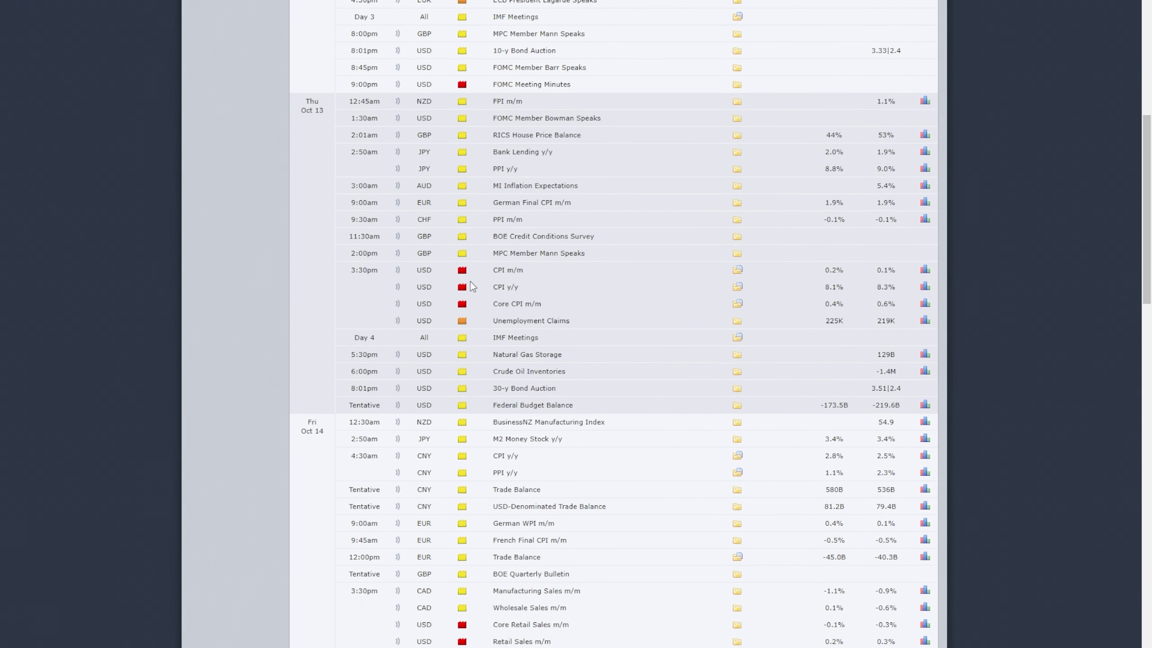
{"action": "scroll", "coordinate": [504, 263], "scroll_direction": "down", "scroll_amount": 3}
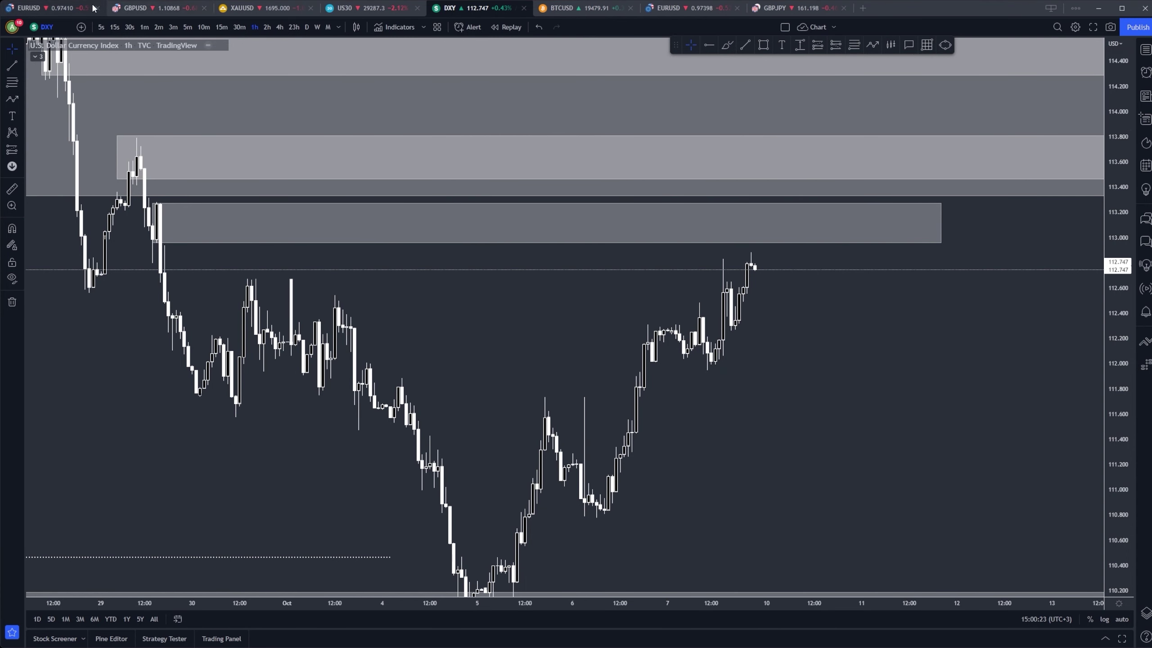
Examine the DXY supply and demand zones on the 4-hour, daily and 1-hour timeframes.
{"action": "scroll", "coordinate": [394, 112], "scroll_direction": "down", "scroll_amount": 1}
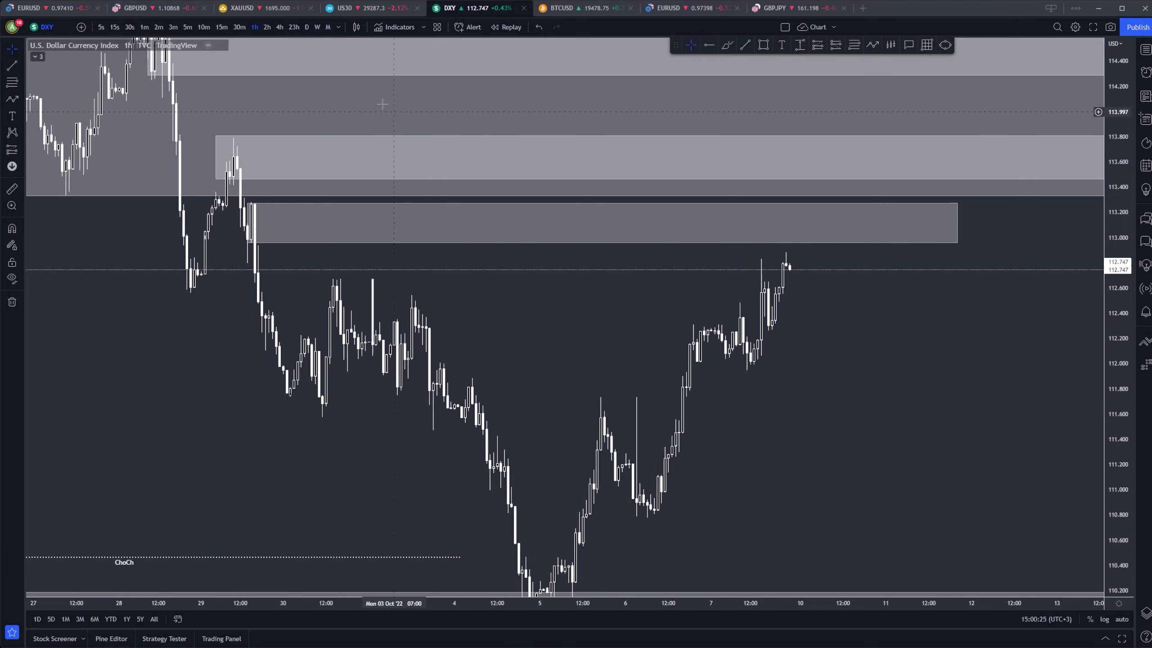
{"action": "left_click_drag", "start_coordinate": [636, 116], "coordinate": [706, 166]}
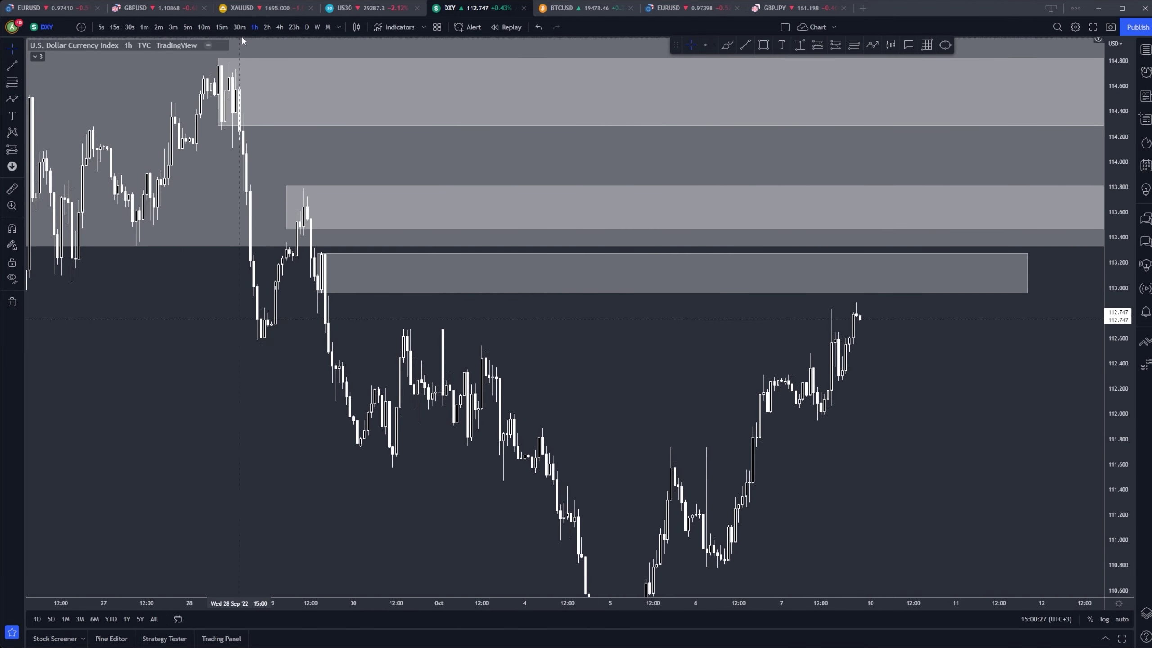
{"action": "left_click", "coordinate": [280, 27]}
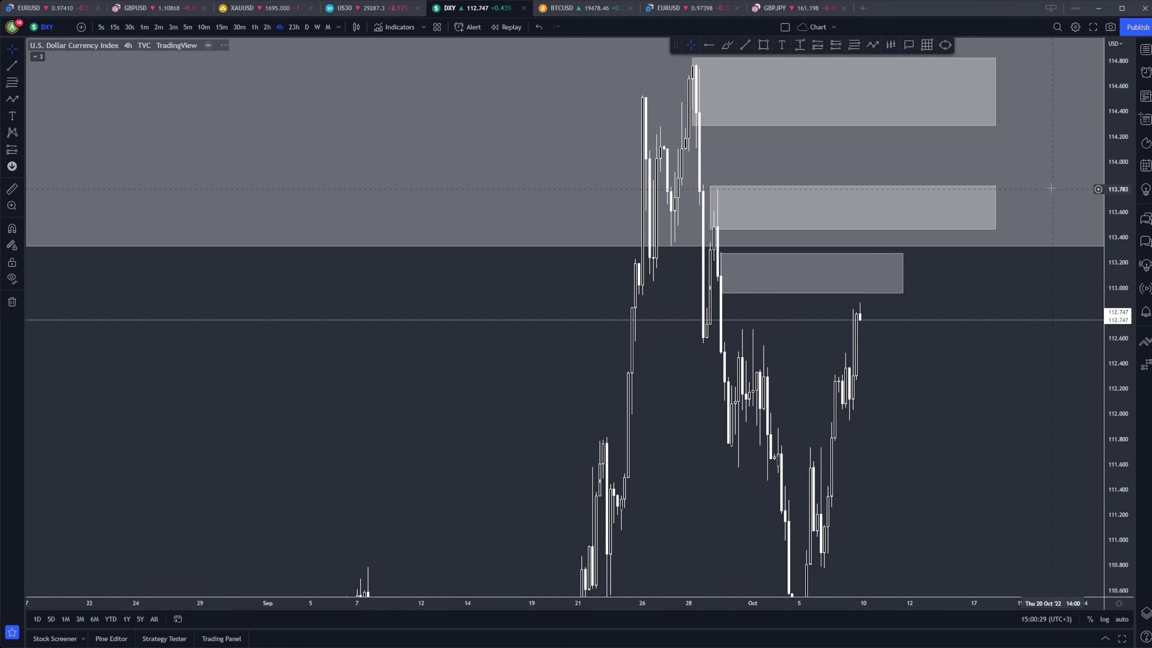
{"action": "scroll", "coordinate": [1104, 393], "scroll_direction": "down", "scroll_amount": 3}
{"action": "left_click_drag", "start_coordinate": [903, 384], "coordinate": [955, 371]}
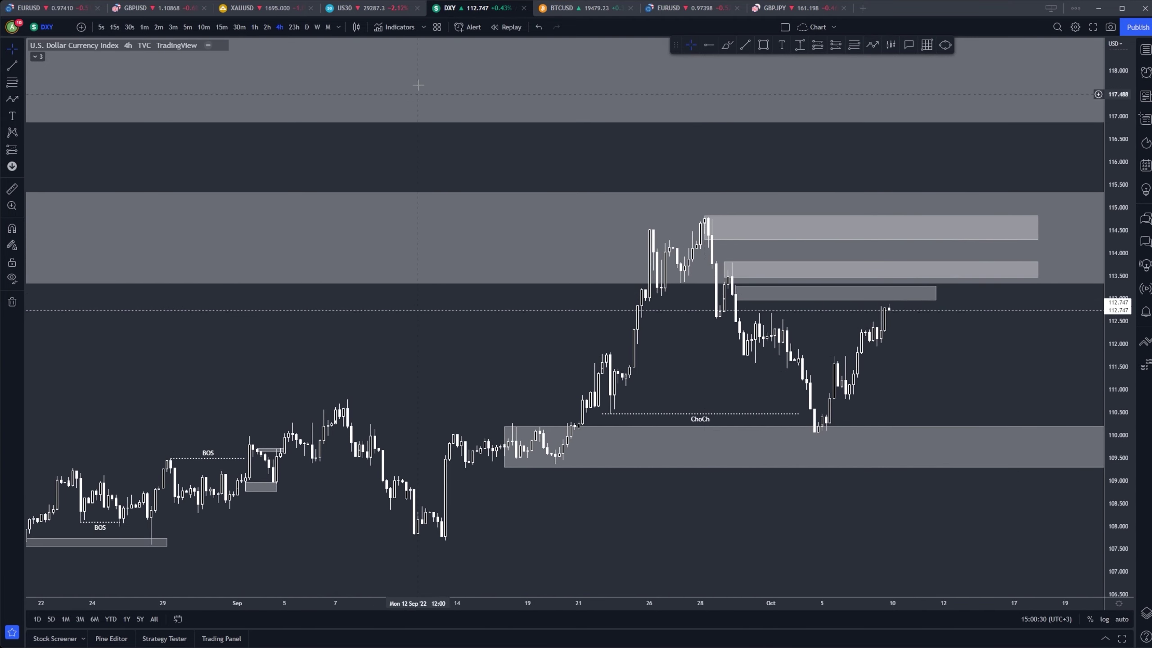
{"action": "left_click", "coordinate": [306, 26]}
{"action": "left_click_drag", "start_coordinate": [1119, 282], "coordinate": [1119, 345]}
{"action": "left_click_drag", "start_coordinate": [886, 366], "coordinate": [882, 342]}
{"action": "scroll", "coordinate": [882, 342], "scroll_direction": "up", "scroll_amount": 2}
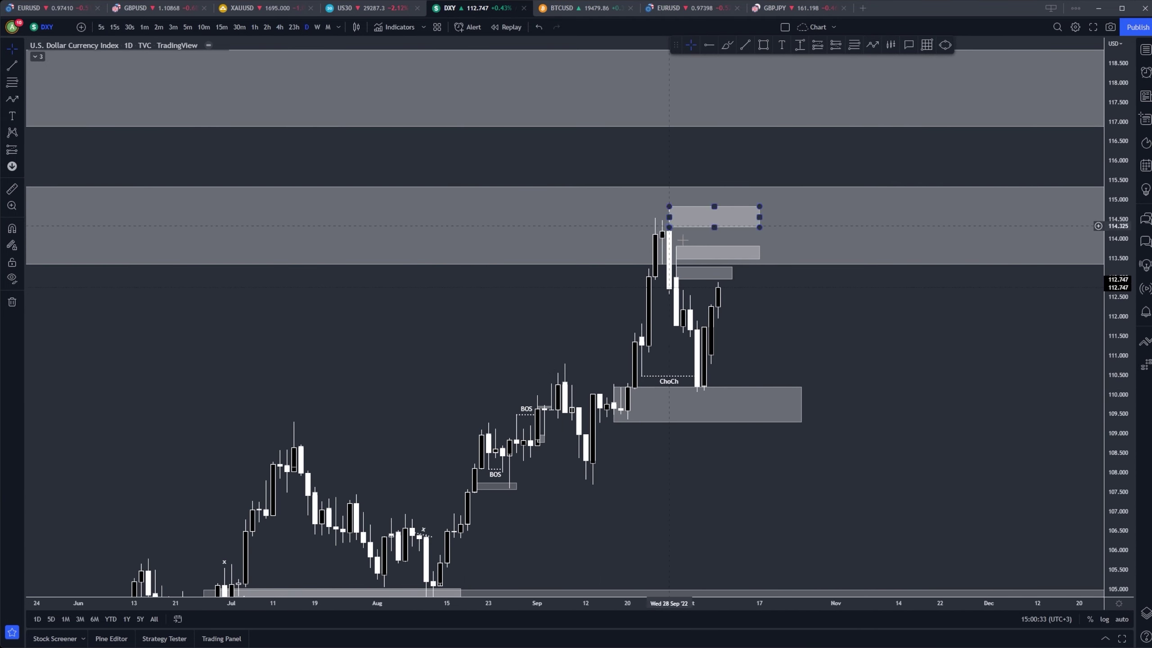
{"action": "left_click", "coordinate": [278, 27]}
{"action": "left_click", "coordinate": [254, 28]}
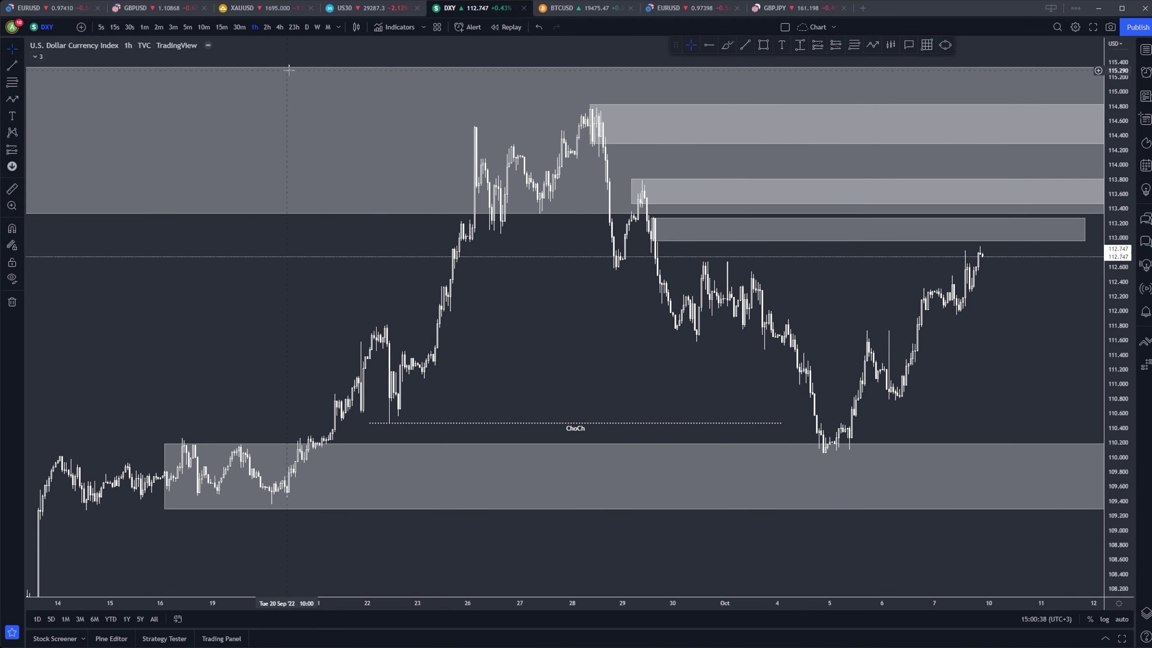
On the 4-hour DXY chart, draw a supply rectangle from about 113.08 to 113.8 starting at 29 September, and lengthen the zone below it.
{"action": "left_click", "coordinate": [280, 27]}
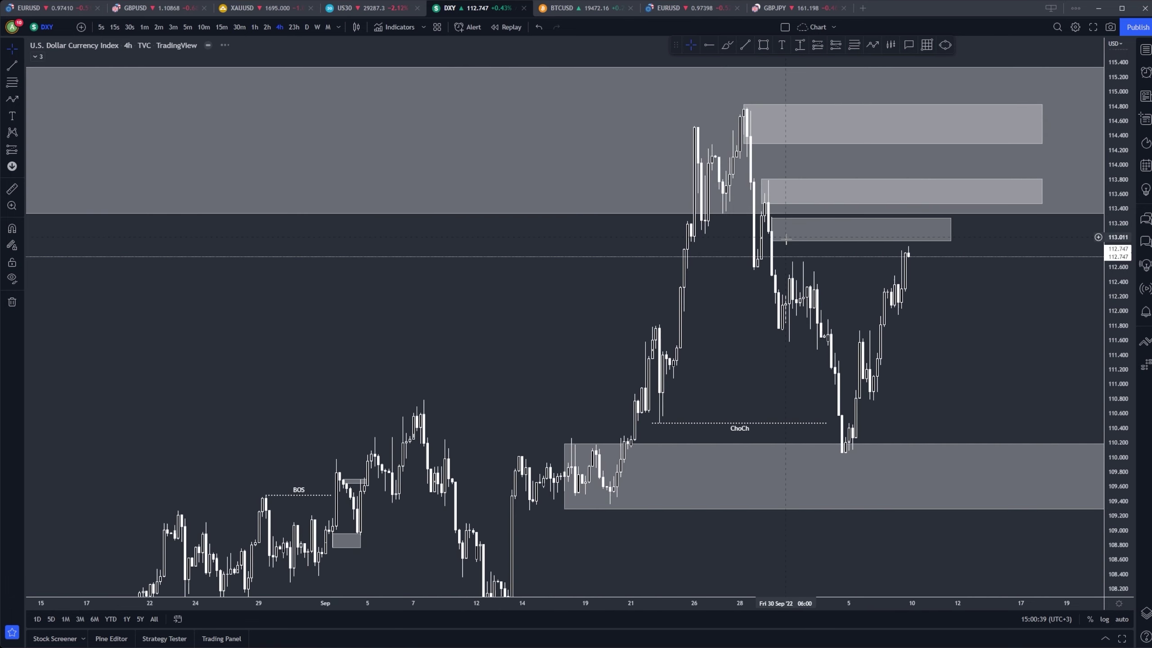
{"action": "left_click", "coordinate": [763, 45]}
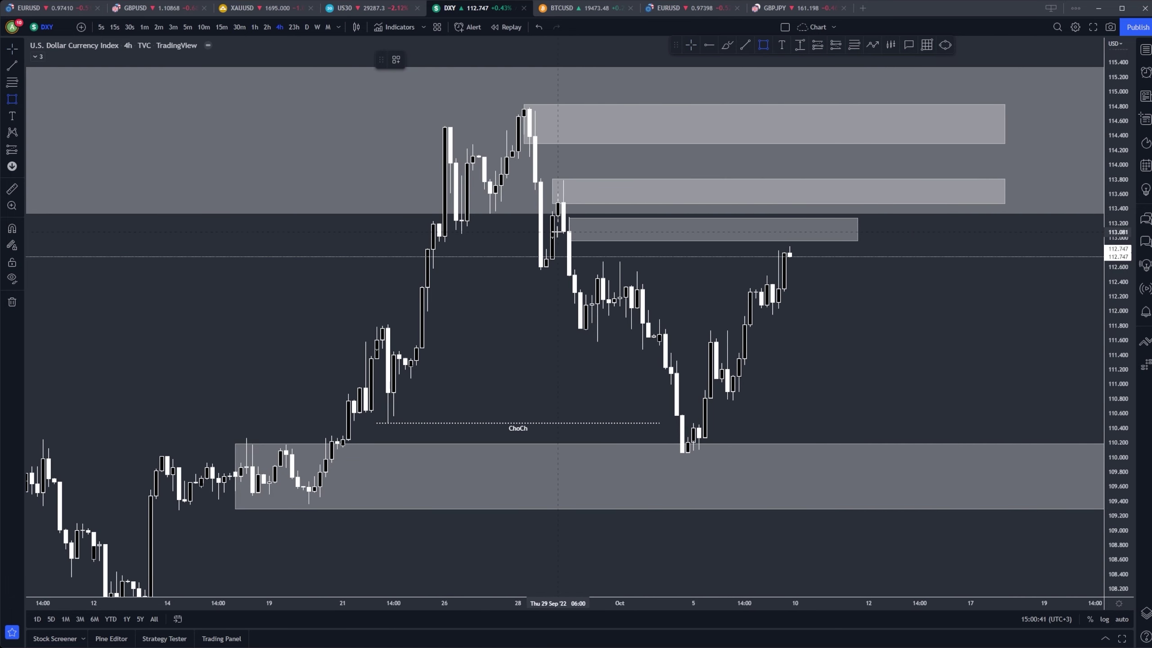
{"action": "left_click", "coordinate": [558, 233]}
{"action": "left_click", "coordinate": [1039, 177]}
{"action": "left_click", "coordinate": [948, 257]}
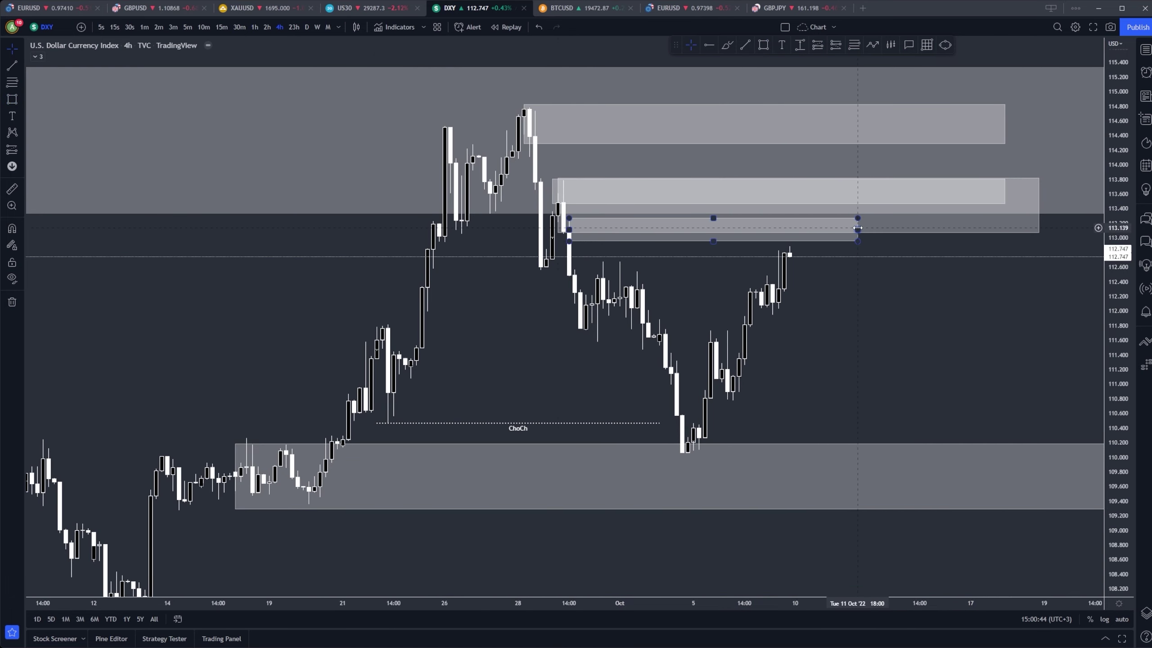
{"action": "left_click_drag", "start_coordinate": [858, 230], "coordinate": [1022, 229]}
{"action": "left_click", "coordinate": [1017, 304]}
On the 1-hour DXY chart, draw a path from the current price dipping to about 112.4 and rising to about 113.5.
{"action": "left_click", "coordinate": [254, 27]}
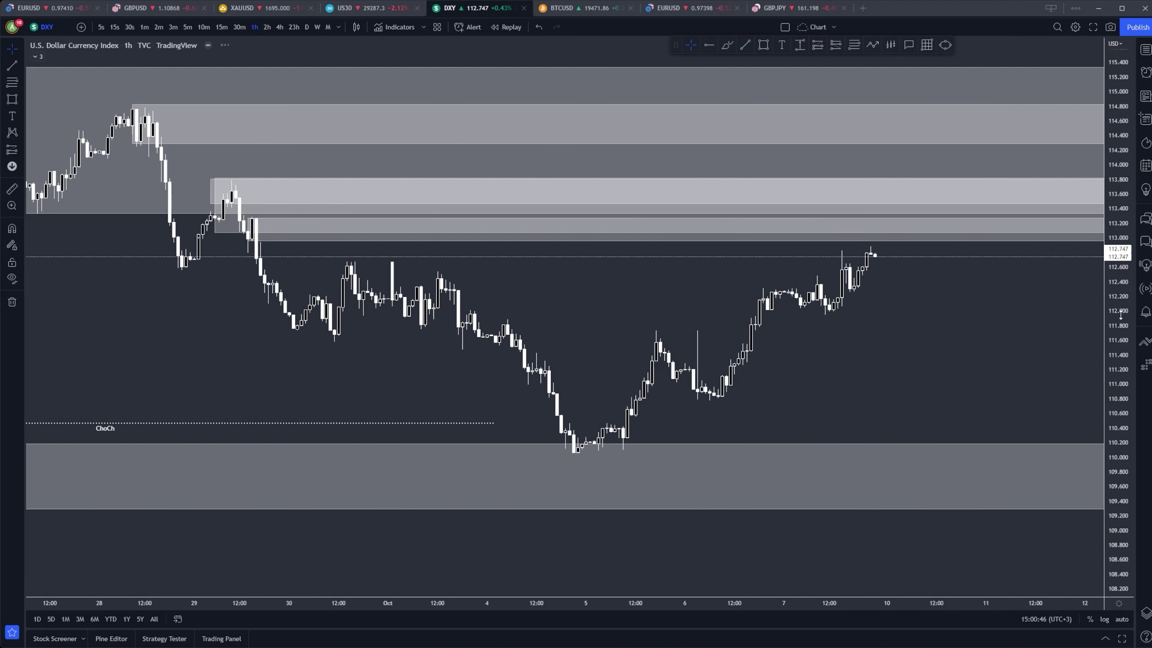
{"action": "left_click_drag", "start_coordinate": [1119, 314], "coordinate": [1119, 114]}
{"action": "left_click_drag", "start_coordinate": [1011, 204], "coordinate": [1011, 241]}
{"action": "left_click_drag", "start_coordinate": [1120, 378], "coordinate": [1121, 323]}
{"action": "left_click_drag", "start_coordinate": [754, 185], "coordinate": [764, 242]}
{"action": "scroll", "coordinate": [764, 242], "scroll_direction": "up", "scroll_amount": 4}
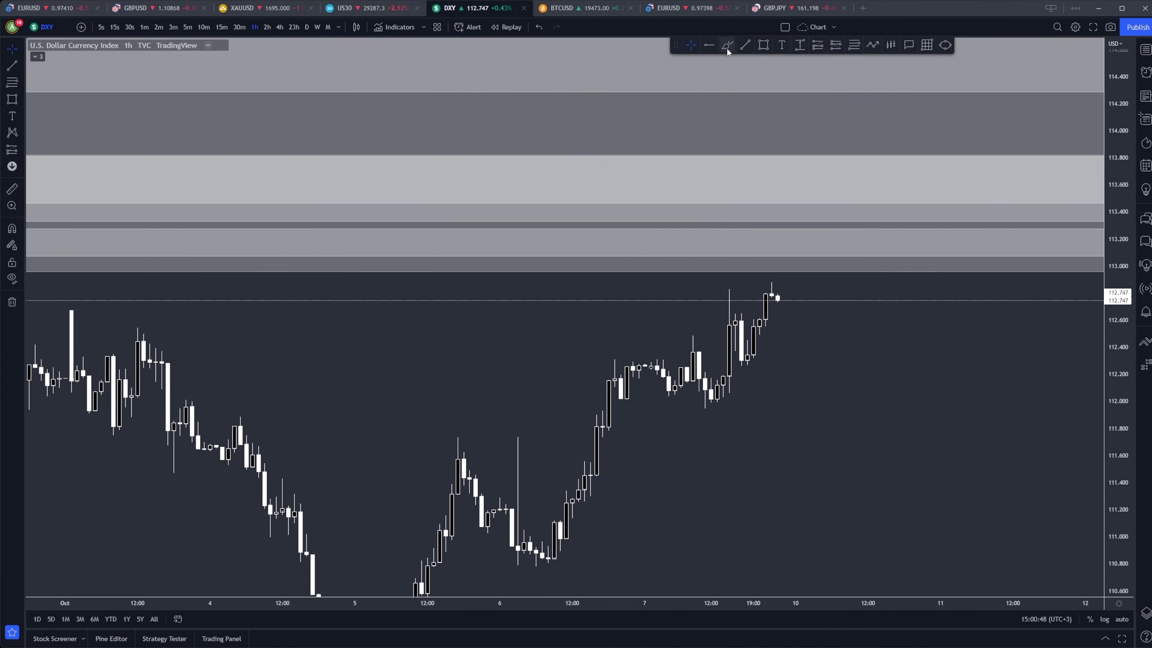
{"action": "left_click", "coordinate": [872, 45]}
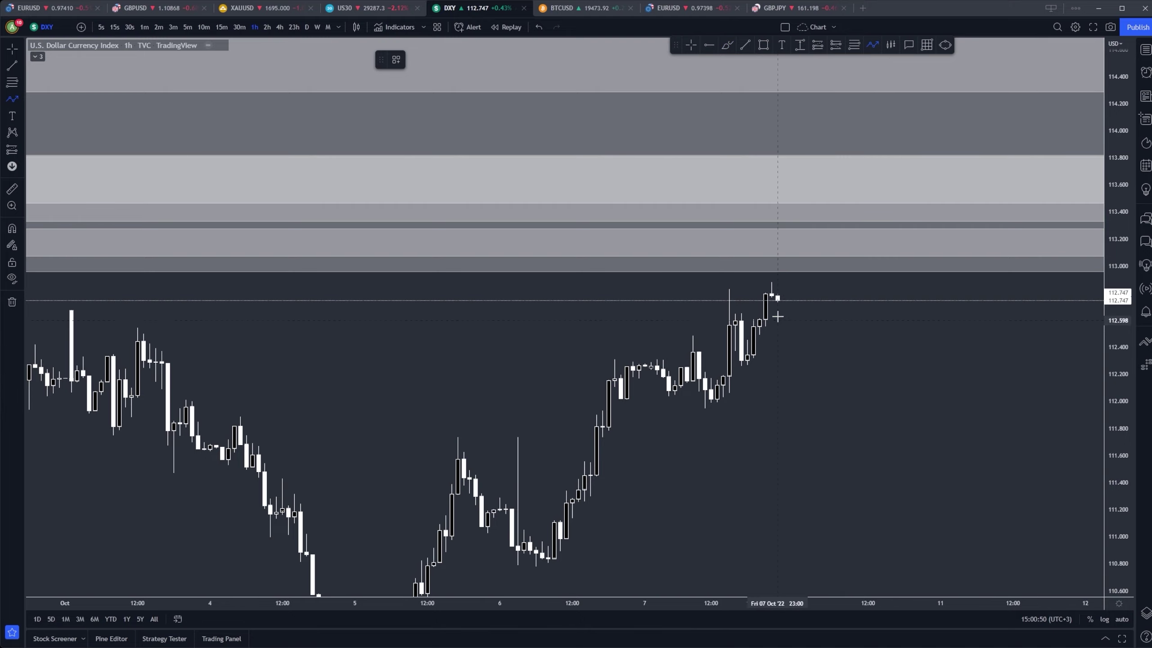
{"action": "left_click", "coordinate": [784, 298]}
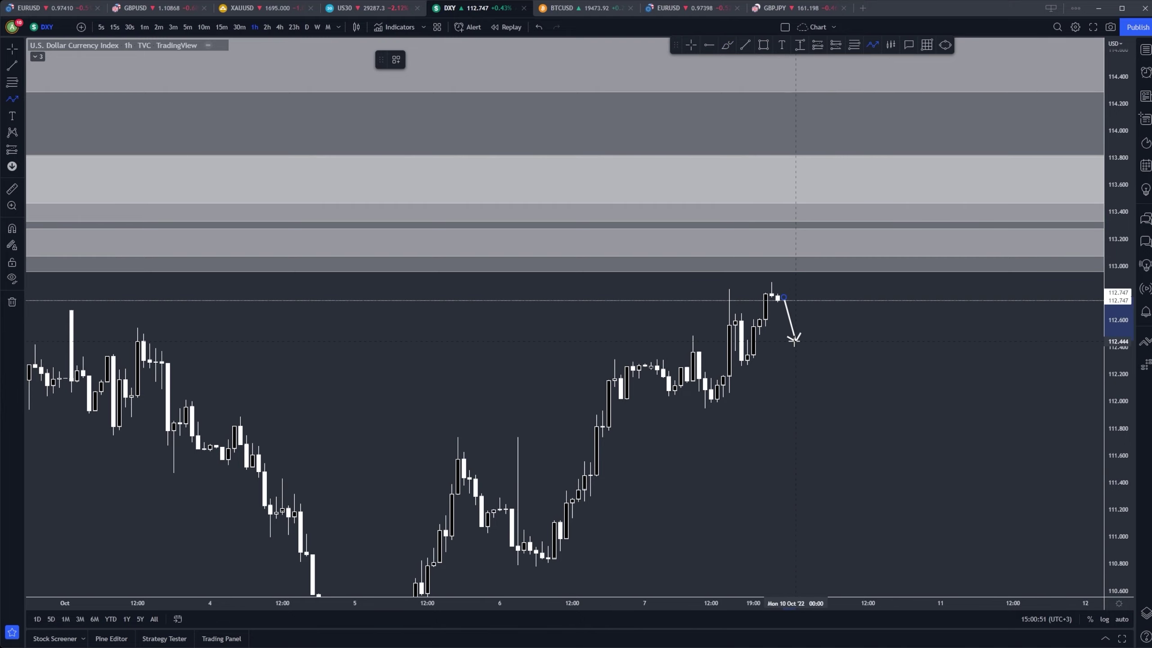
{"action": "double_click", "coordinate": [880, 194]}
Draw a zigzag path from about 113.5 that swings between the supply zones and about 112.2, and ends near 111.1.
{"action": "scroll", "coordinate": [899, 247], "scroll_direction": "down", "scroll_amount": 5}
{"action": "scroll", "coordinate": [899, 248], "scroll_direction": "up", "scroll_amount": 4}
{"action": "left_click_drag", "start_coordinate": [924, 115], "coordinate": [810, 107]}
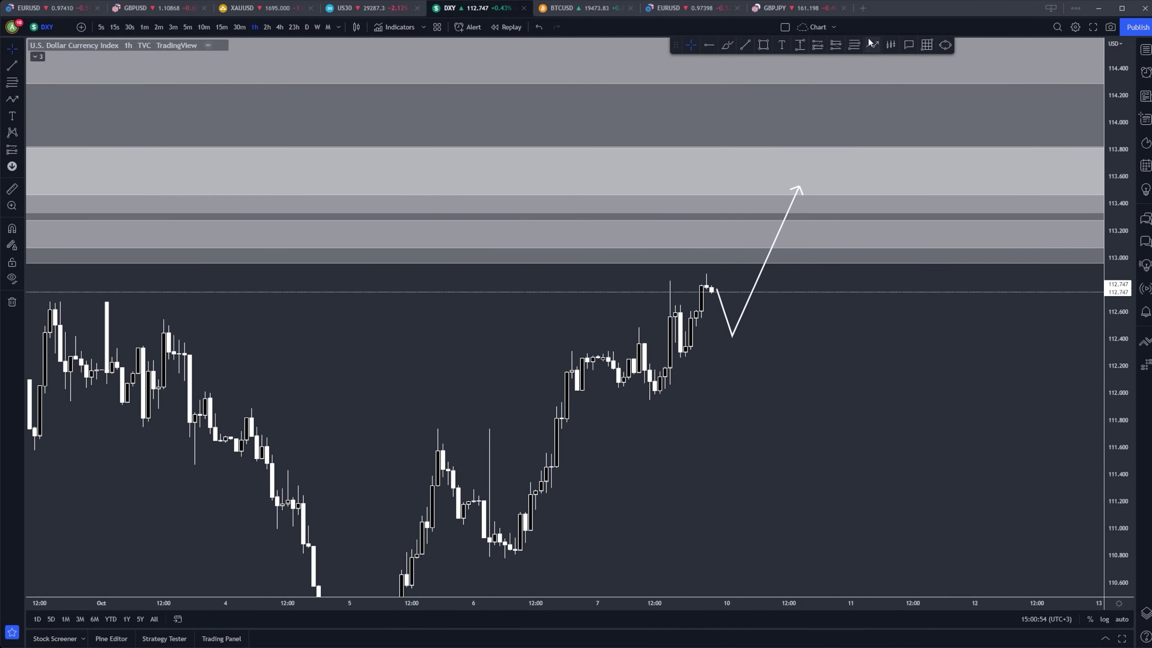
{"action": "left_click", "coordinate": [873, 45]}
{"action": "left_click", "coordinate": [805, 189]}
{"action": "left_click", "coordinate": [846, 280]}
{"action": "left_click", "coordinate": [872, 199]}
{"action": "left_click", "coordinate": [899, 349]}
{"action": "left_click", "coordinate": [947, 178]}
{"action": "left_click", "coordinate": [968, 374]}
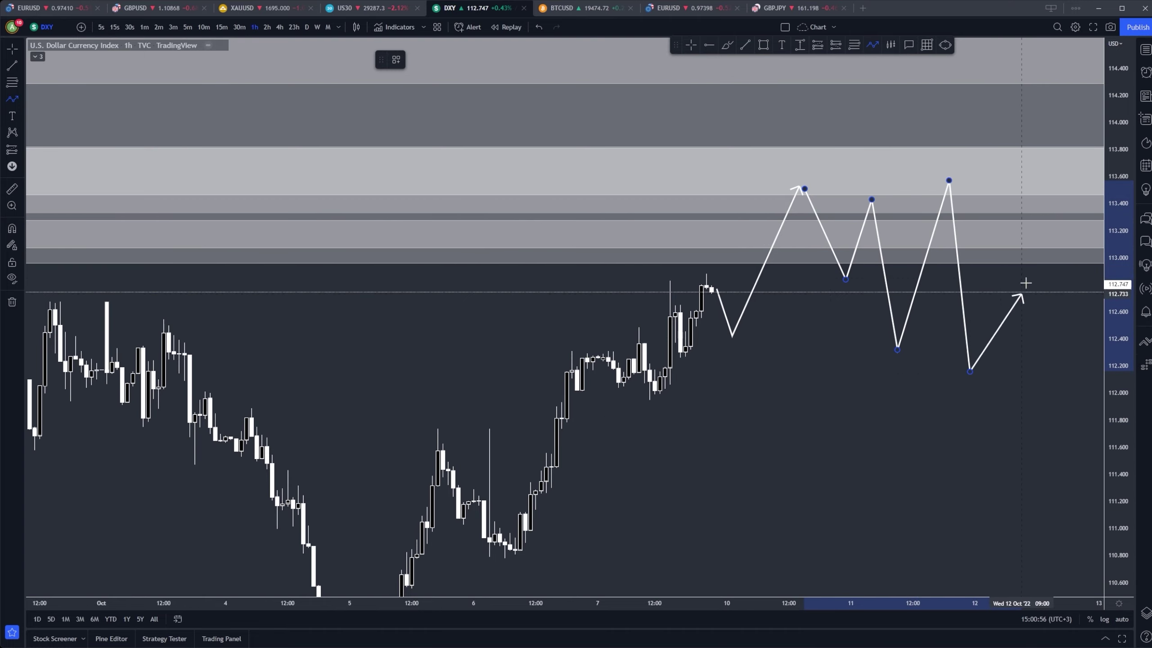
{"action": "left_click", "coordinate": [1027, 278]}
{"action": "double_click", "coordinate": [1033, 514]}
Try an alternative path from about 112.4 up to the upper supply zone near 114.7, ranging there before falling.
{"action": "scroll", "coordinate": [1099, 361], "scroll_direction": "down", "scroll_amount": 3}
{"action": "scroll", "coordinate": [736, 504], "scroll_direction": "down", "scroll_amount": 4}
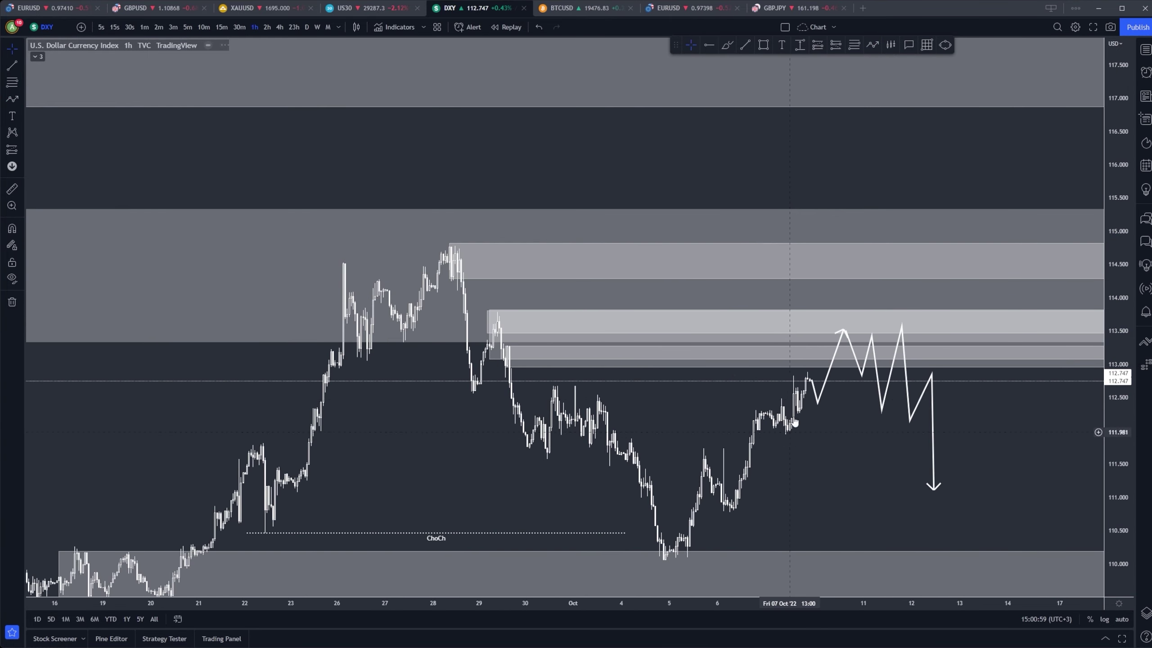
{"action": "left_click", "coordinate": [873, 45]}
{"action": "left_click", "coordinate": [802, 403]}
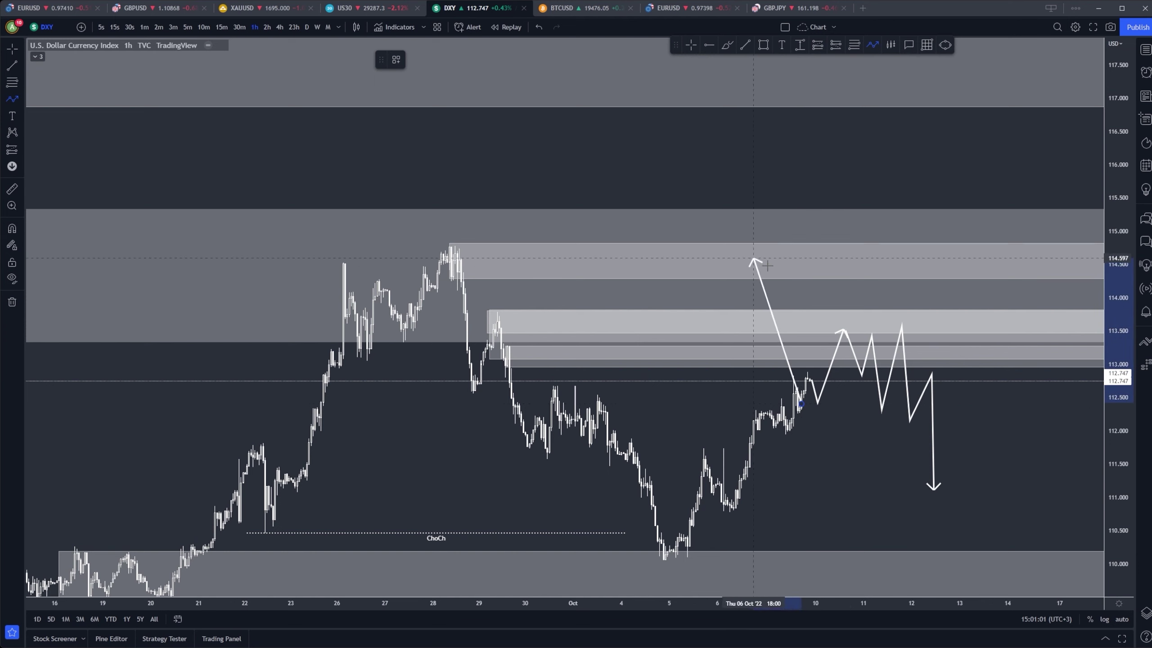
{"action": "left_click", "coordinate": [901, 252]}
{"action": "left_click", "coordinate": [926, 288]}
{"action": "left_click", "coordinate": [957, 234]}
{"action": "left_click", "coordinate": [985, 275]}
{"action": "left_click", "coordinate": [1013, 239]}
{"action": "left_click", "coordinate": [1037, 347]}
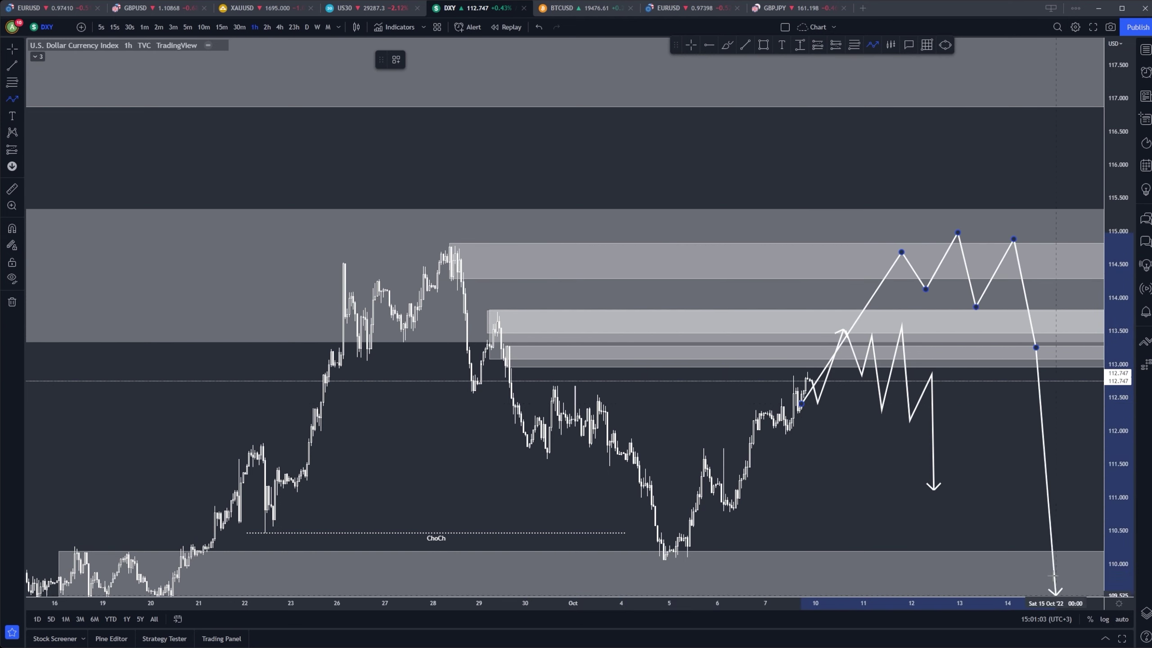
{"action": "key", "text": "Escape"}
Delete the zigzag path that falls from the supply zones to about 111.1.
{"action": "left_click", "coordinate": [934, 488]}
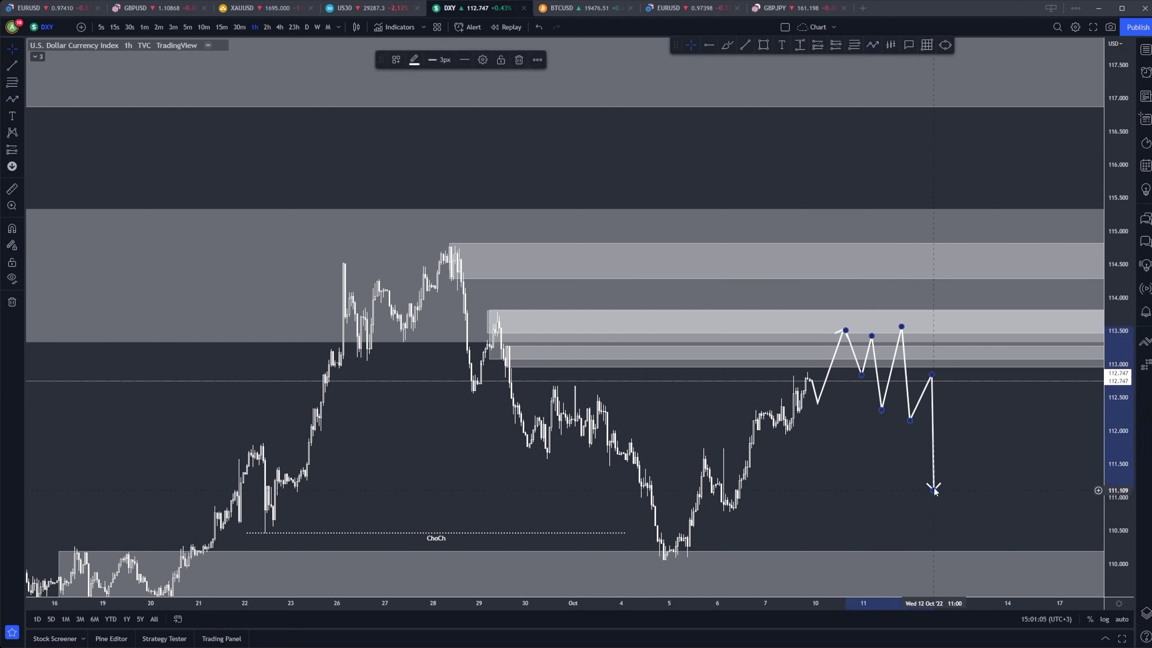
{"action": "key", "text": "Delete"}
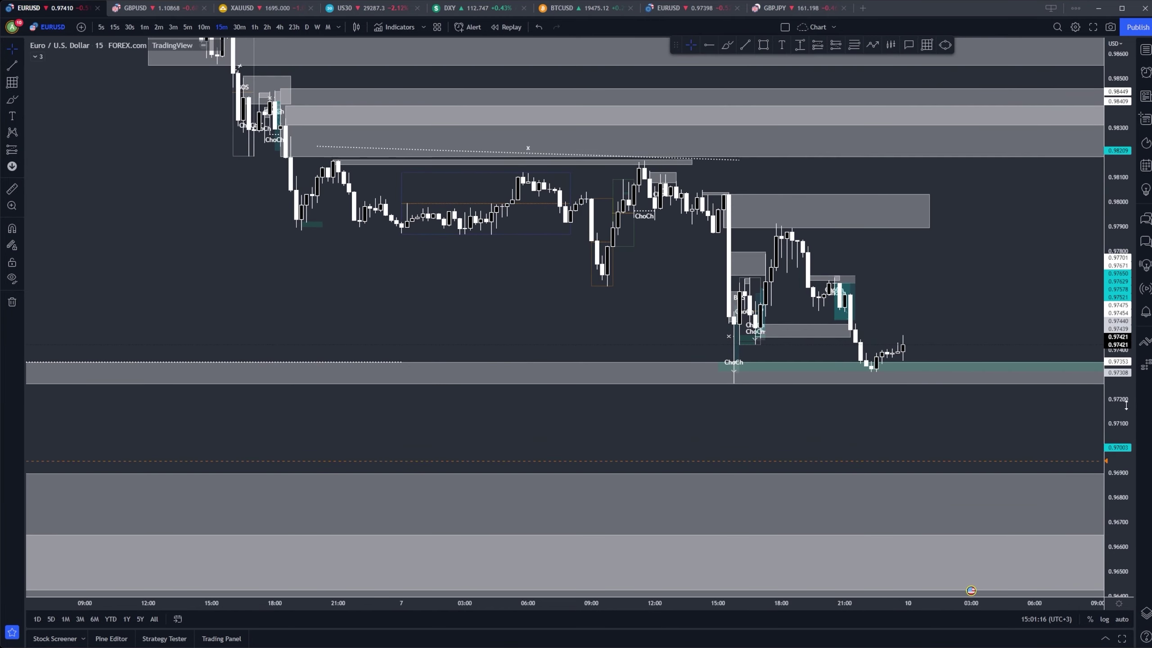
Switch to the EURUSD chart and examine the recent candles on the monthly and weekly timeframes.
{"action": "left_click_drag", "start_coordinate": [1073, 391], "coordinate": [1052, 340]}
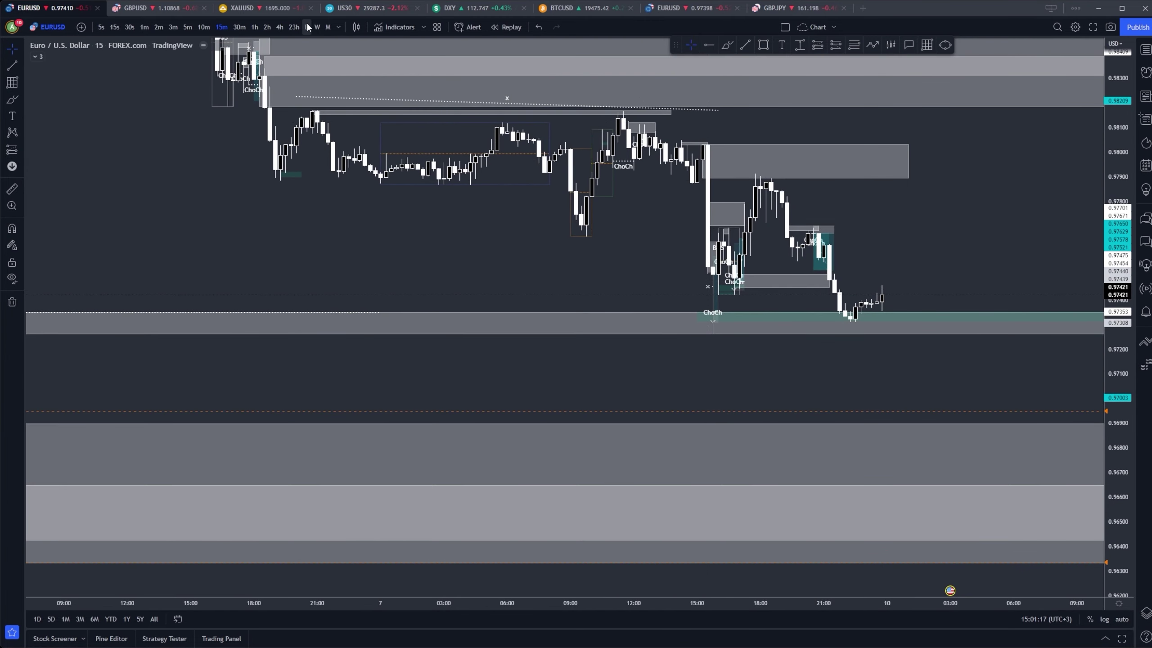
{"action": "left_click", "coordinate": [328, 26]}
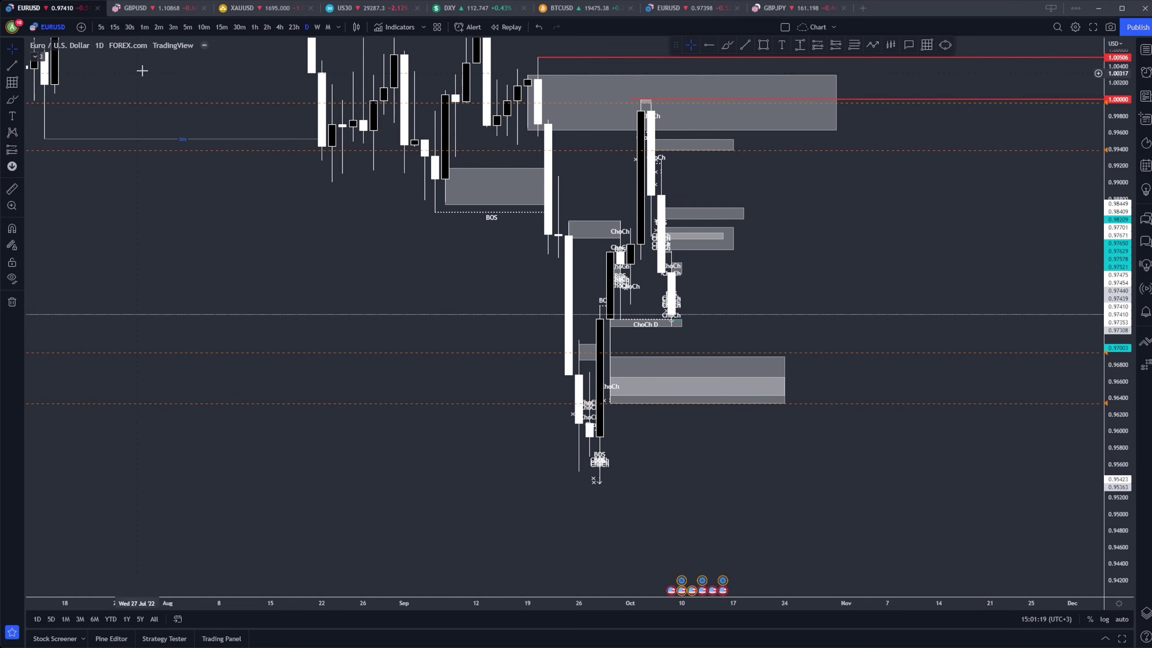
{"action": "scroll", "coordinate": [1064, 305], "scroll_direction": "up", "scroll_amount": 10}
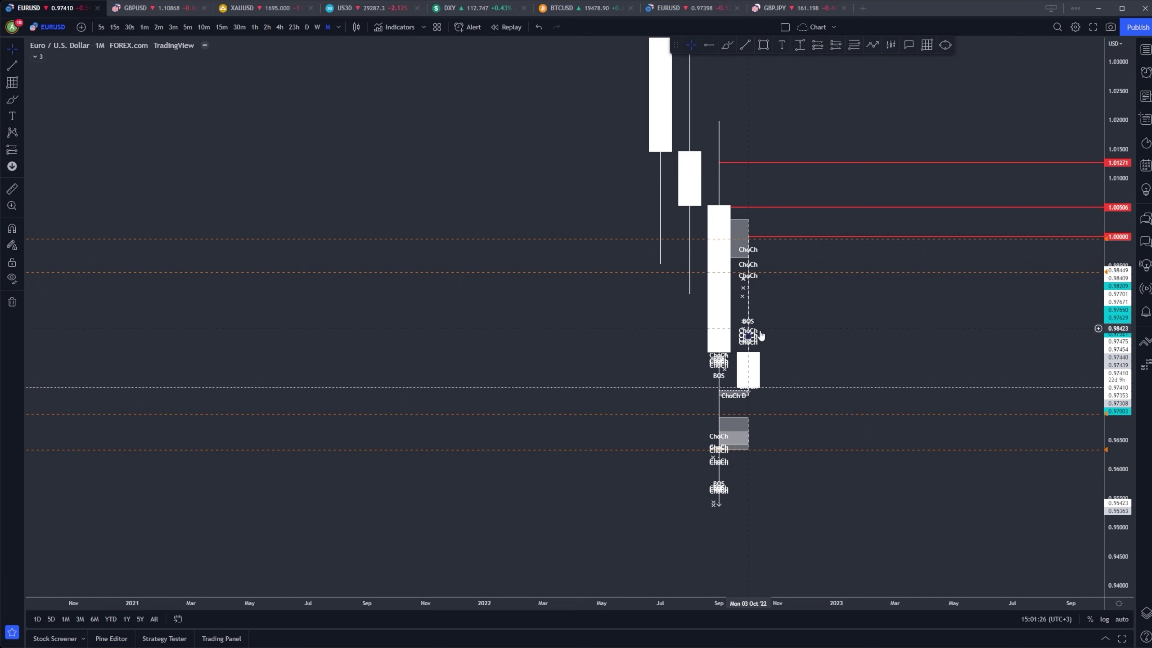
{"action": "left_click", "coordinate": [319, 29]}
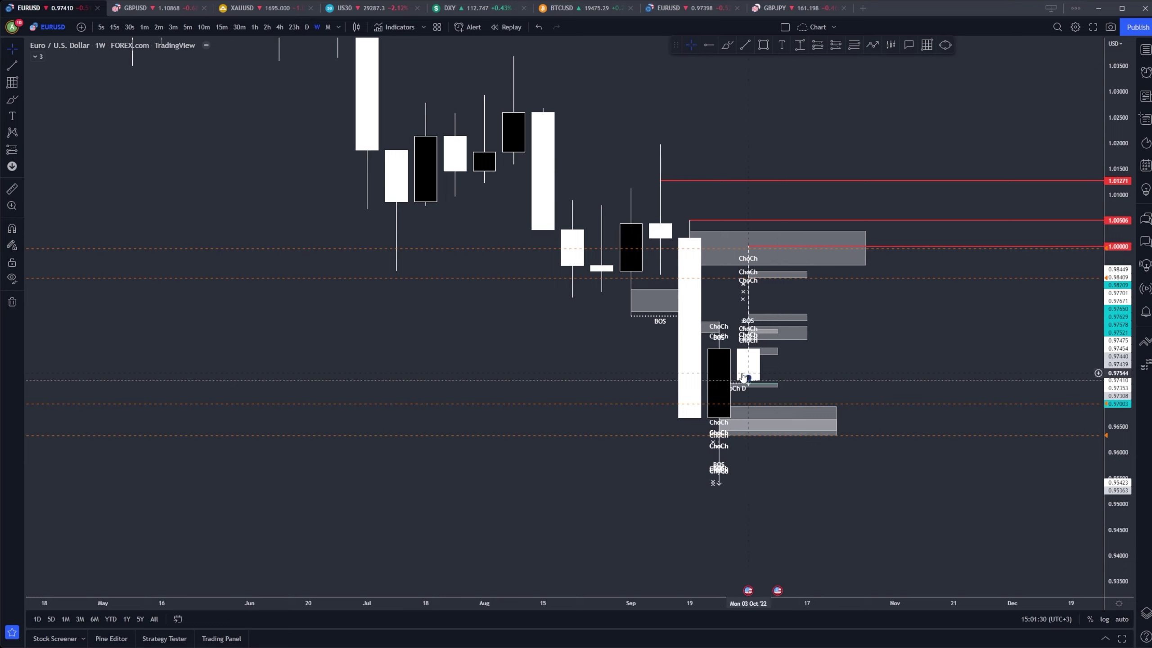
{"action": "scroll", "coordinate": [744, 378], "scroll_direction": "up", "scroll_amount": 3}
{"action": "left_click_drag", "start_coordinate": [745, 377], "coordinate": [771, 375]}
{"action": "left_click_drag", "start_coordinate": [1122, 387], "coordinate": [1122, 437]}
{"action": "scroll", "coordinate": [1041, 377], "scroll_direction": "down", "scroll_amount": 4}
{"action": "left_click_drag", "start_coordinate": [888, 305], "coordinate": [825, 272]}
{"action": "scroll", "coordinate": [824, 273], "scroll_direction": "down", "scroll_amount": 2}
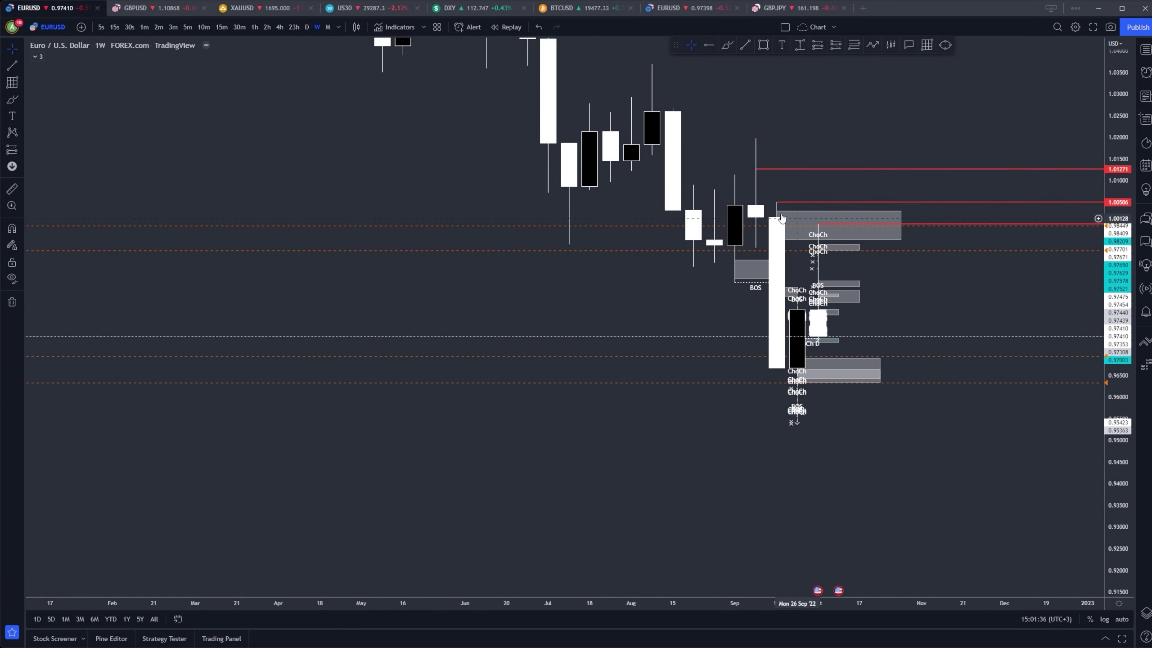
Delete the zones, labels and lines drawn over the latest weekly EURUSD candles.
{"action": "scroll", "coordinate": [901, 250], "scroll_direction": "up", "scroll_amount": 1}
{"action": "scroll", "coordinate": [775, 228], "scroll_direction": "up", "scroll_amount": 1}
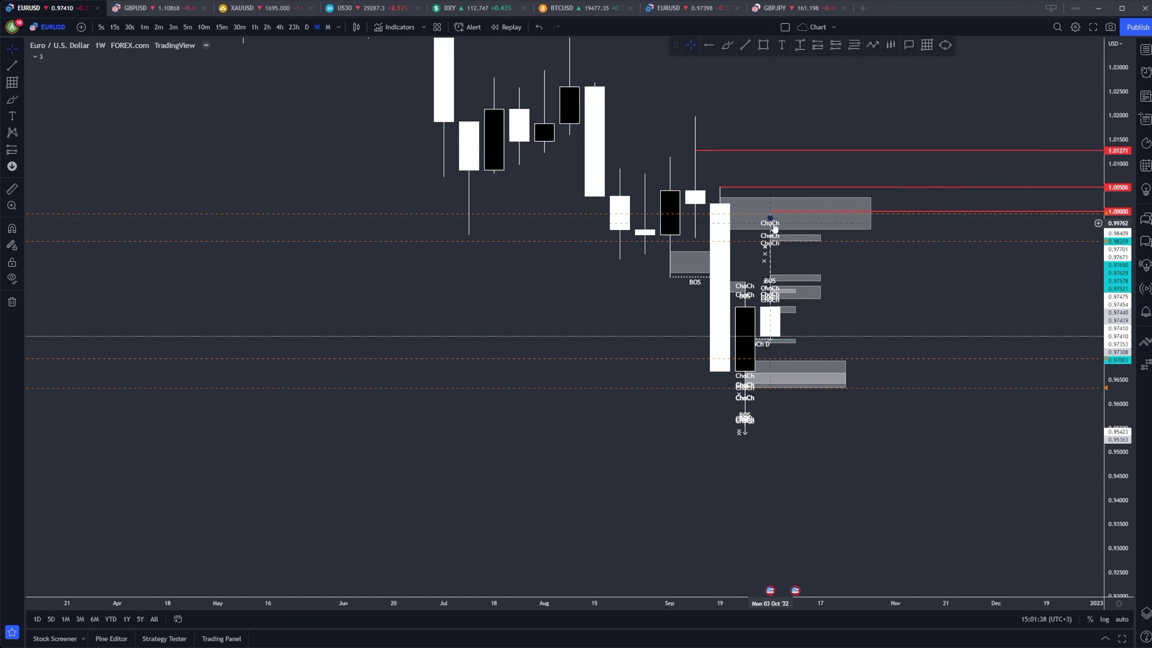
{"action": "left_click_drag", "start_coordinate": [897, 458], "coordinate": [695, 206]}
{"action": "key", "text": "Delete"}
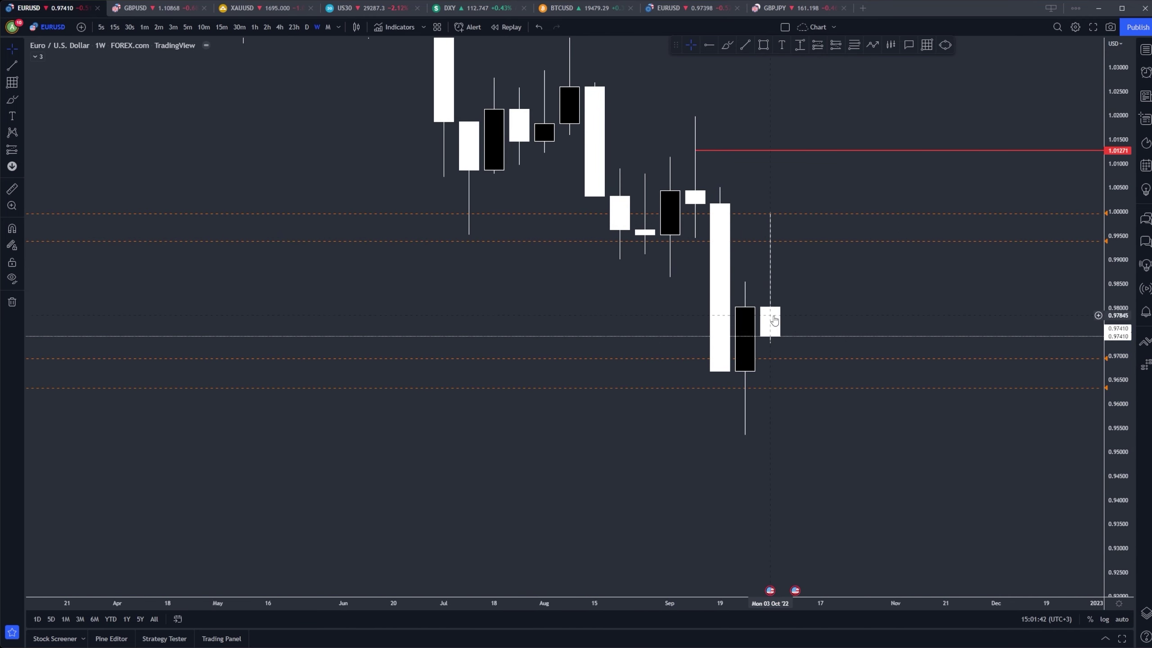
{"action": "left_click", "coordinate": [768, 46]}
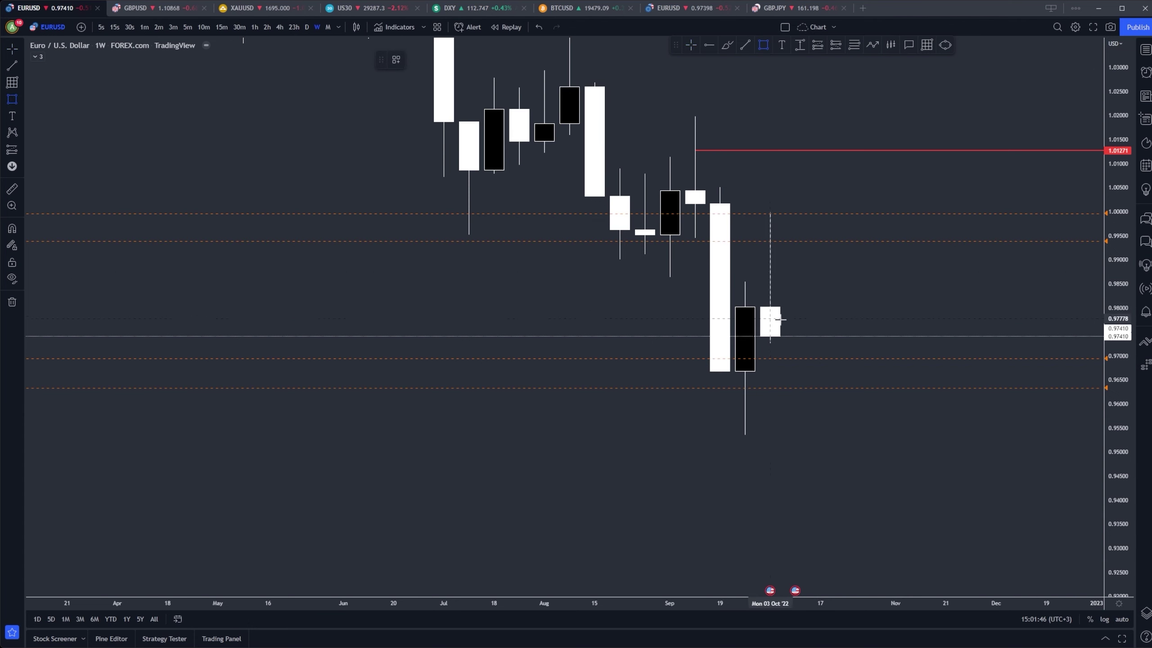
{"action": "left_click", "coordinate": [782, 335]}
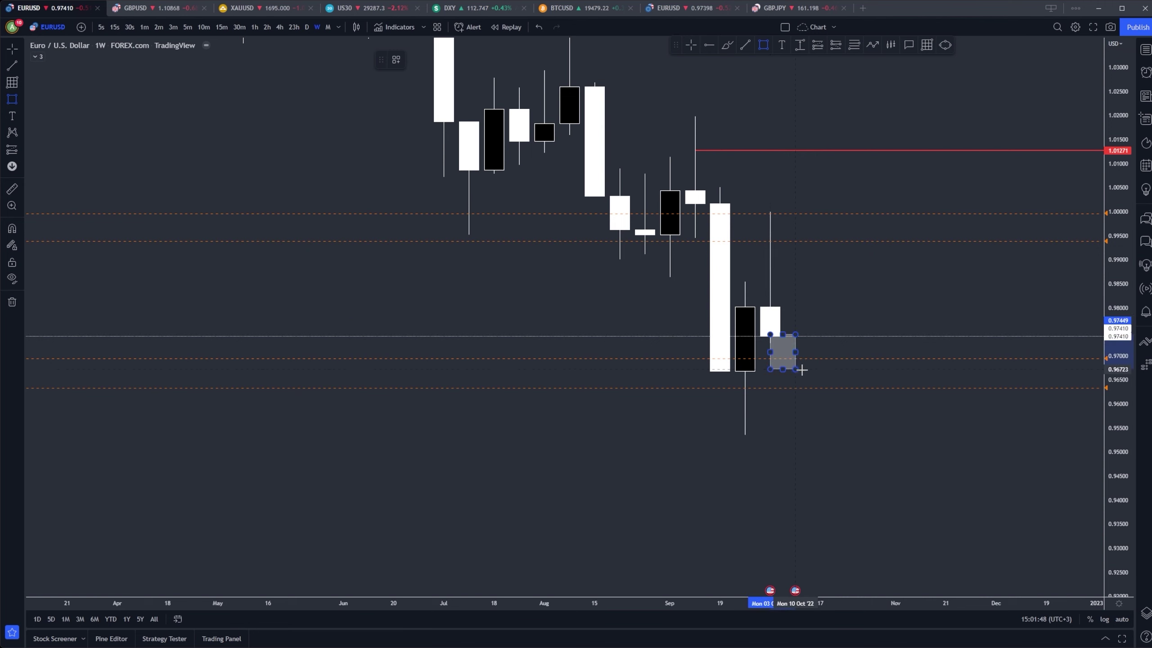
{"action": "key", "text": "Escape"}
Sketch a box for the coming weekly candle, trying it below the close and setting it from about 0.974 up to 0.981.
{"action": "left_click", "coordinate": [763, 46]}
{"action": "left_click", "coordinate": [794, 335]}
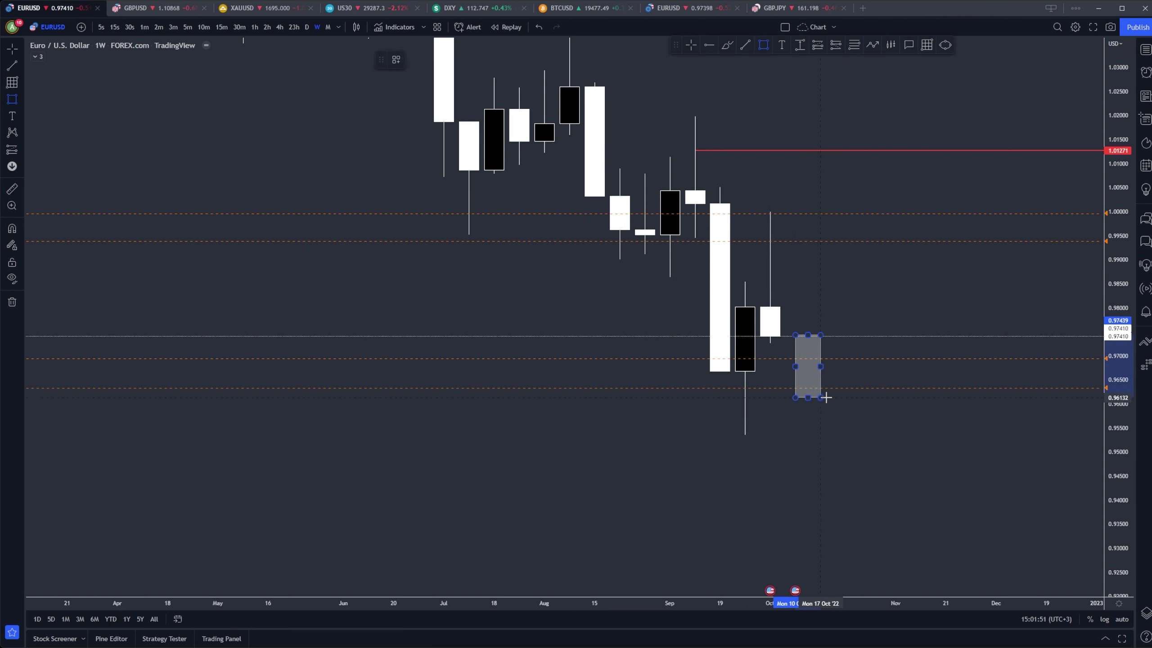
{"action": "left_click", "coordinate": [821, 351]}
{"action": "left_click_drag", "start_coordinate": [821, 351], "coordinate": [824, 312]}
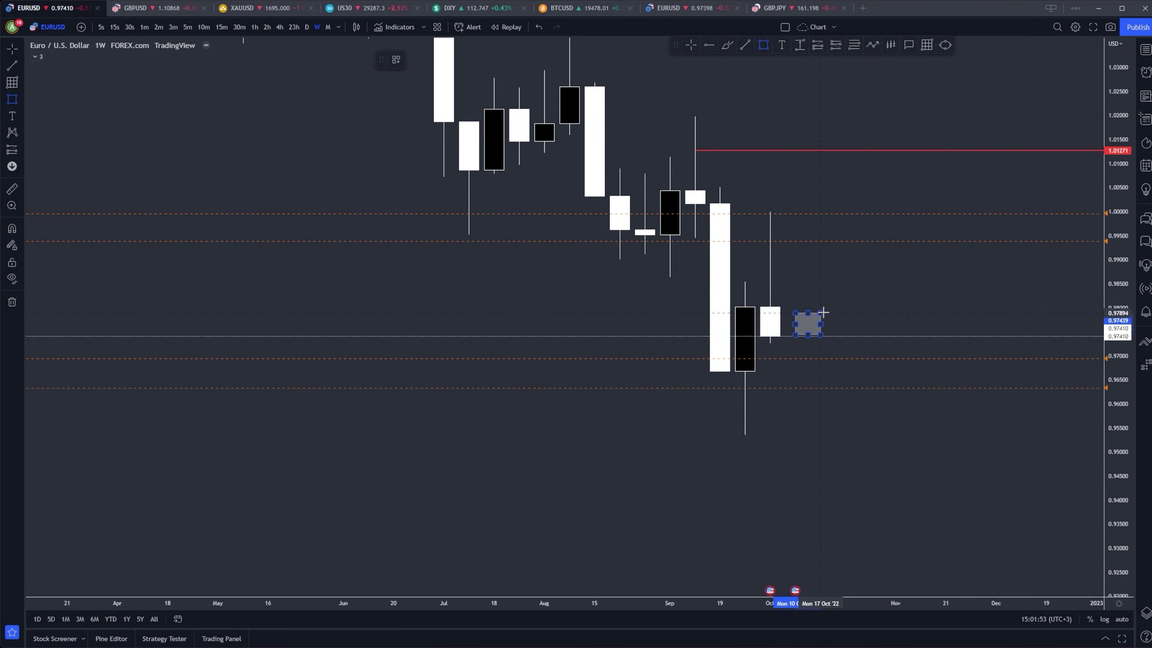
{"action": "key", "text": "Escape"}
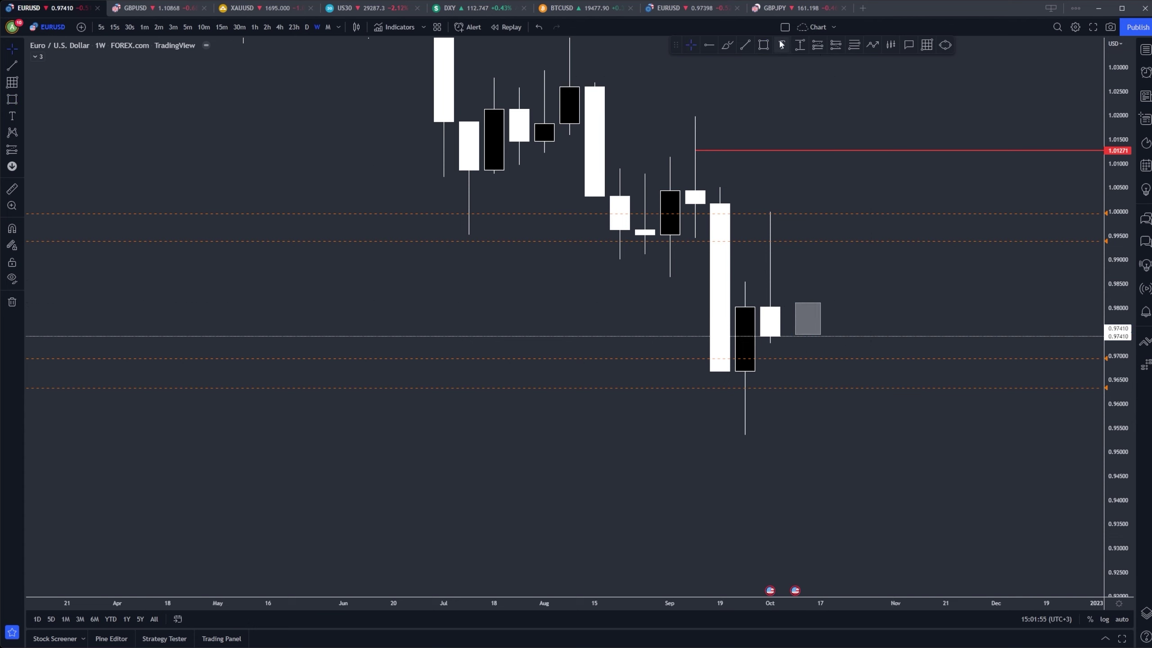
Try a taller box for the following weekly candle, from about 0.978 to 1.005, and delete it.
{"action": "left_click", "coordinate": [764, 44]}
{"action": "left_click", "coordinate": [846, 188]}
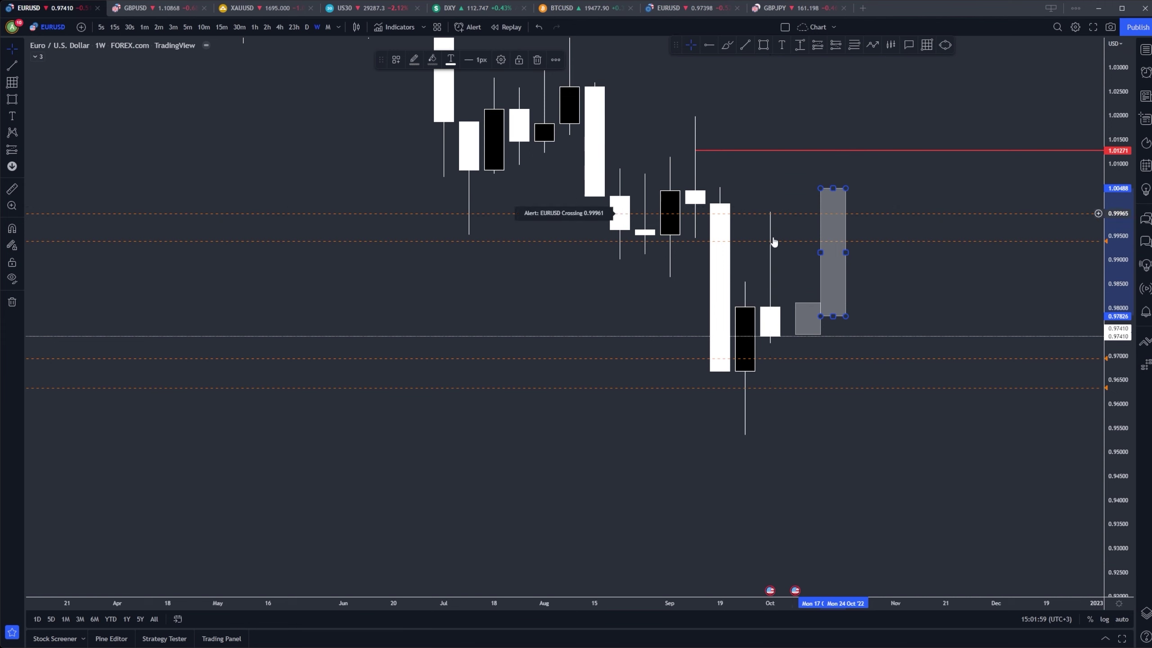
{"action": "key", "text": "Delete"}
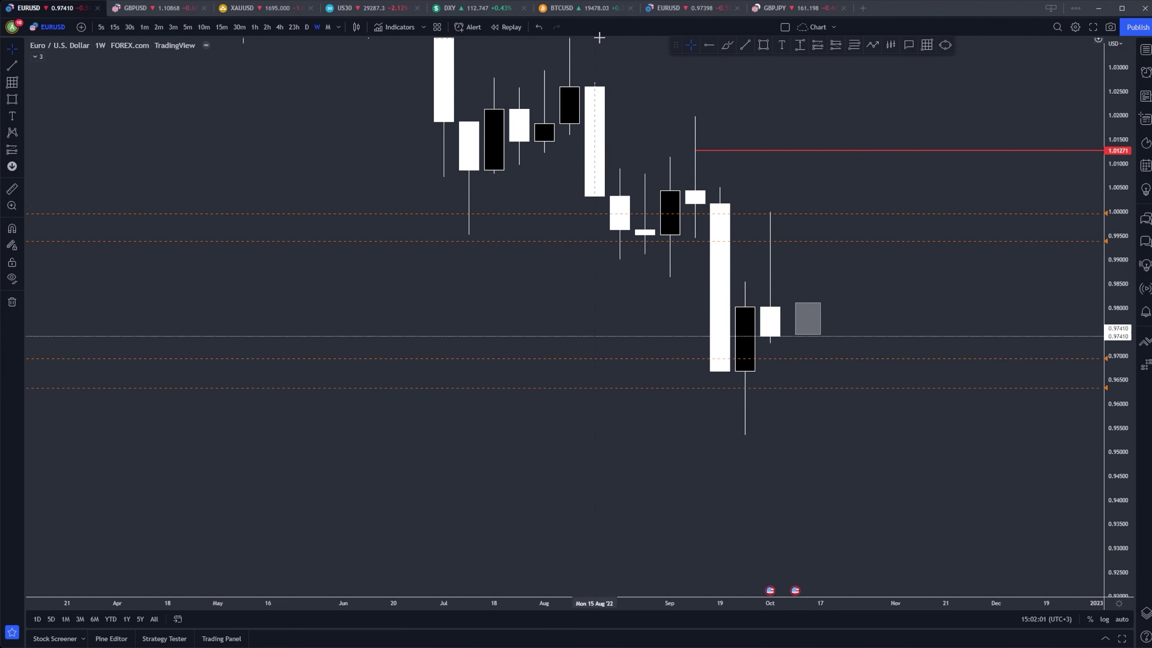
Undo the candle box drawings and the earlier deletions to restore the zones, labels and lines.
{"action": "left_click", "coordinate": [540, 26]}
{"action": "left_click", "coordinate": [540, 26]}
{"action": "left_click", "coordinate": [540, 26]}
{"action": "left_click", "coordinate": [540, 28]}
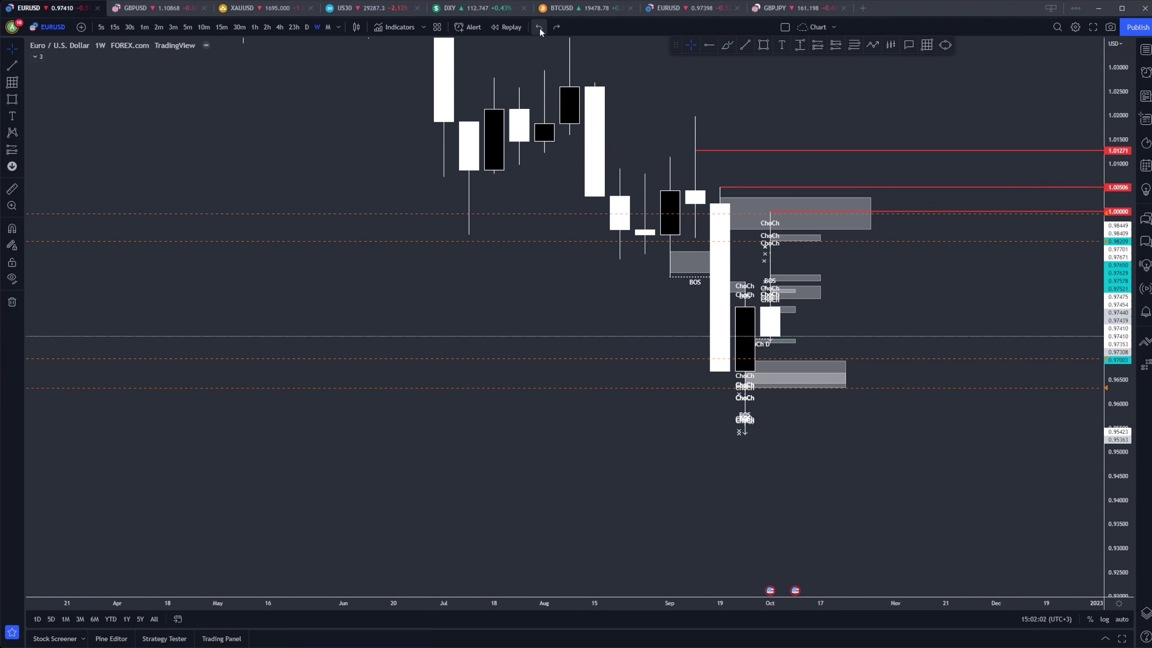
Switch EURUSD to the 4-hour timeframe and examine the restored zones around the recent candles.
{"action": "left_click", "coordinate": [280, 26]}
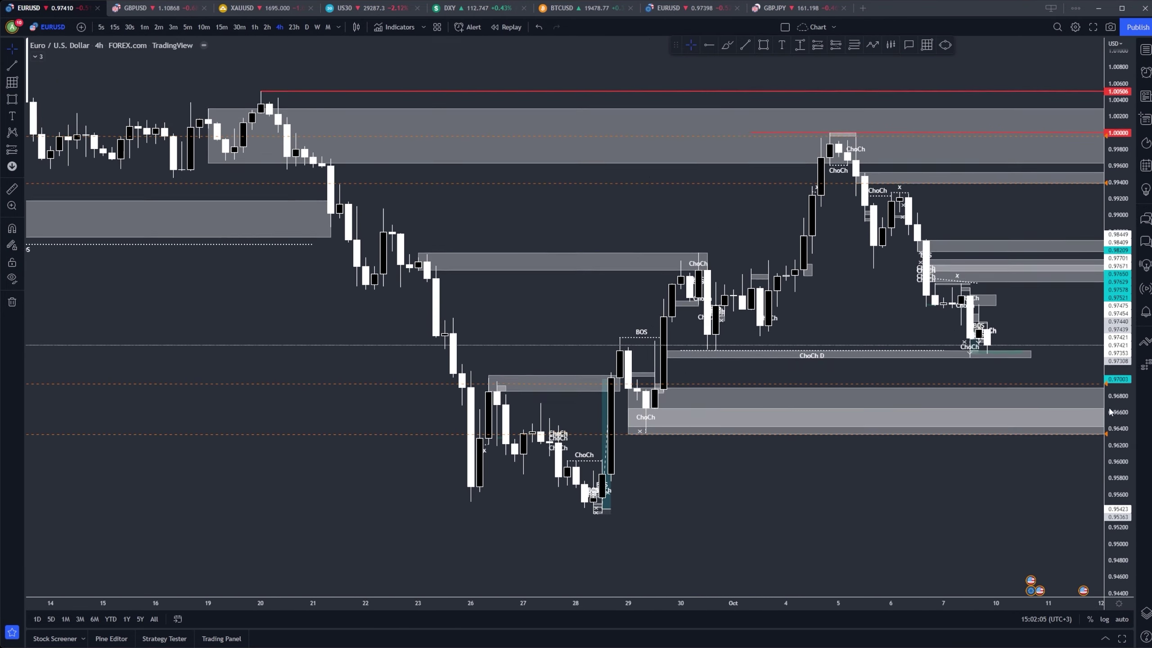
{"action": "left_click", "coordinate": [551, 415]}
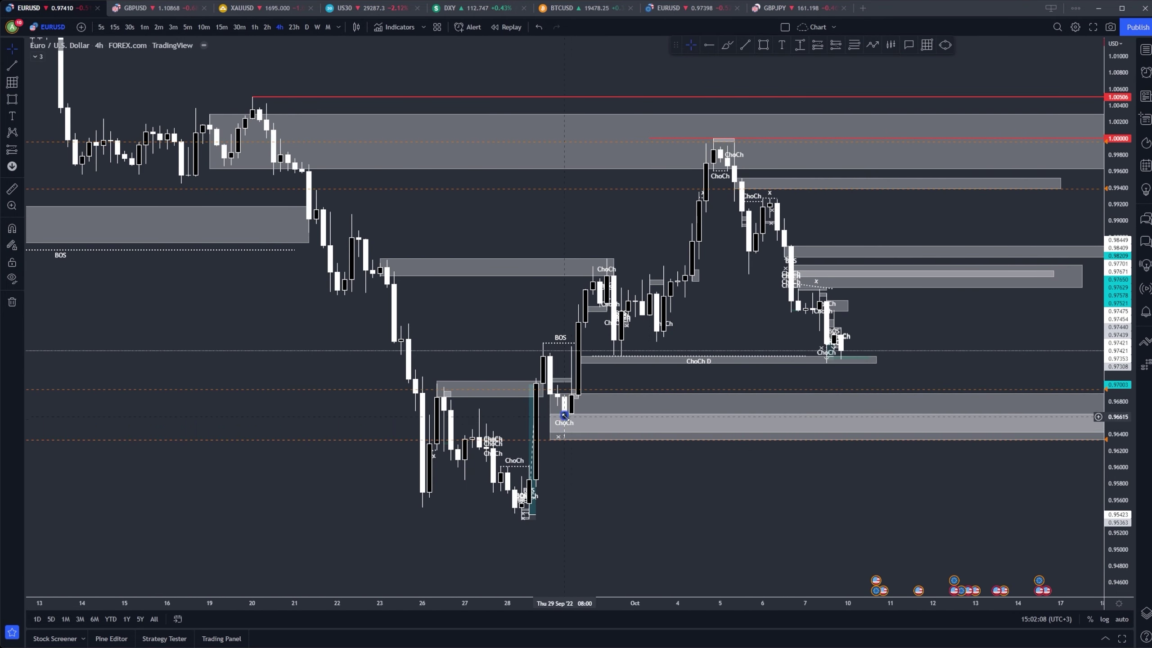
{"action": "left_click", "coordinate": [297, 27]}
{"action": "left_click", "coordinate": [280, 26]}
{"action": "left_click_drag", "start_coordinate": [673, 451], "coordinate": [554, 420]}
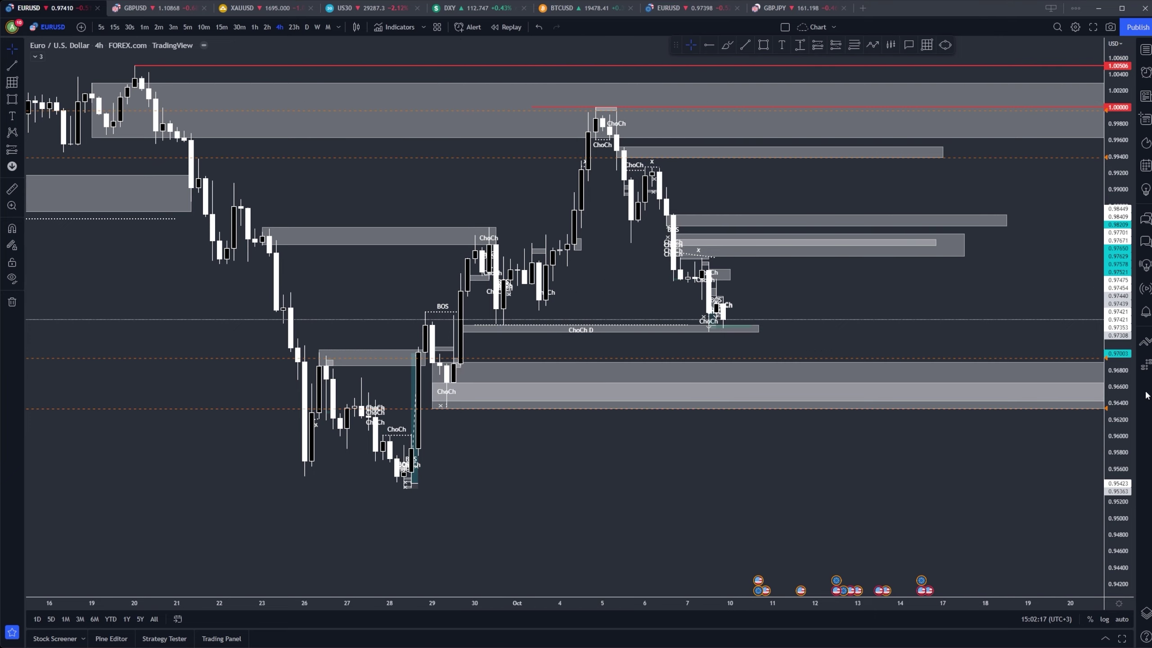
{"action": "left_click_drag", "start_coordinate": [1118, 345], "coordinate": [1118, 273]}
{"action": "left_click_drag", "start_coordinate": [913, 247], "coordinate": [936, 232]}
{"action": "scroll", "coordinate": [936, 231], "scroll_direction": "up", "scroll_amount": 1}
Draw a zigzag path from about 0.975 down to the 0.964 demand zone, ranging there before rising to about 1.000.
{"action": "left_click", "coordinate": [873, 45]}
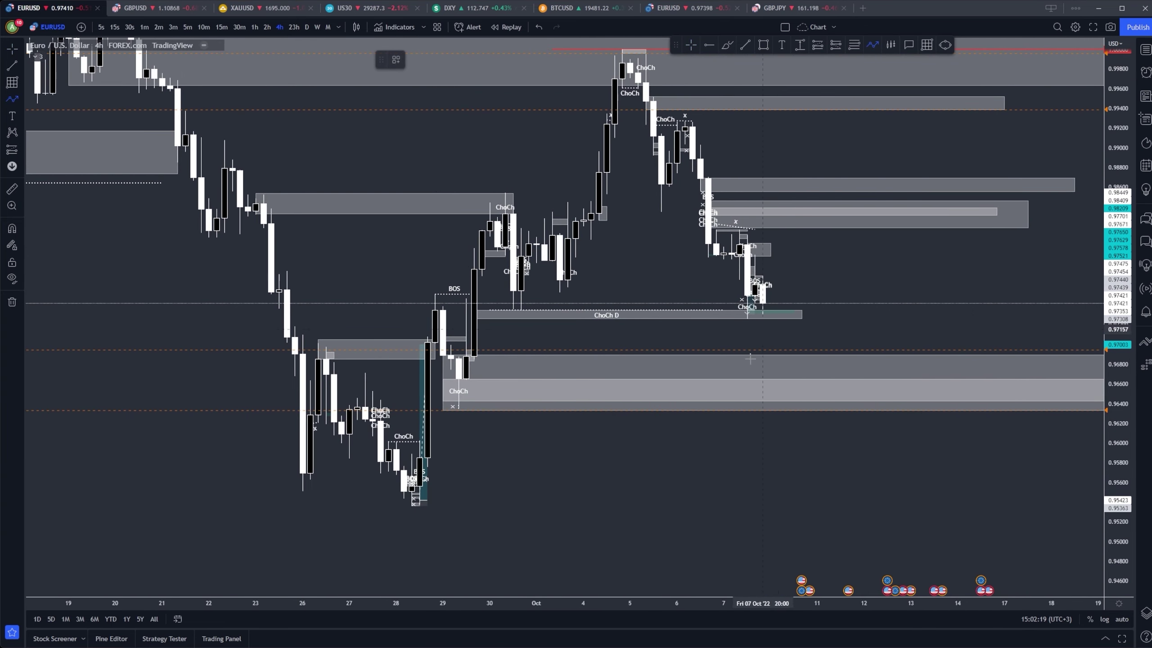
{"action": "left_click", "coordinate": [762, 292]}
{"action": "left_click", "coordinate": [826, 403]}
{"action": "left_click", "coordinate": [833, 369]}
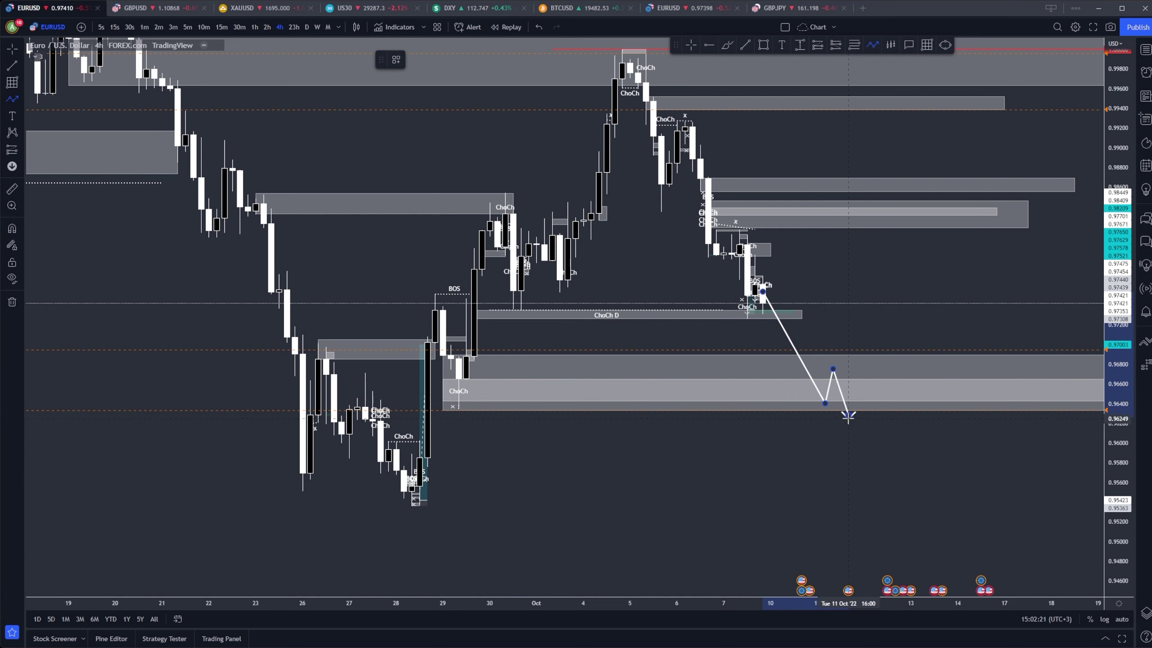
{"action": "left_click", "coordinate": [848, 416]}
{"action": "left_click", "coordinate": [865, 354]}
{"action": "left_click", "coordinate": [880, 402]}
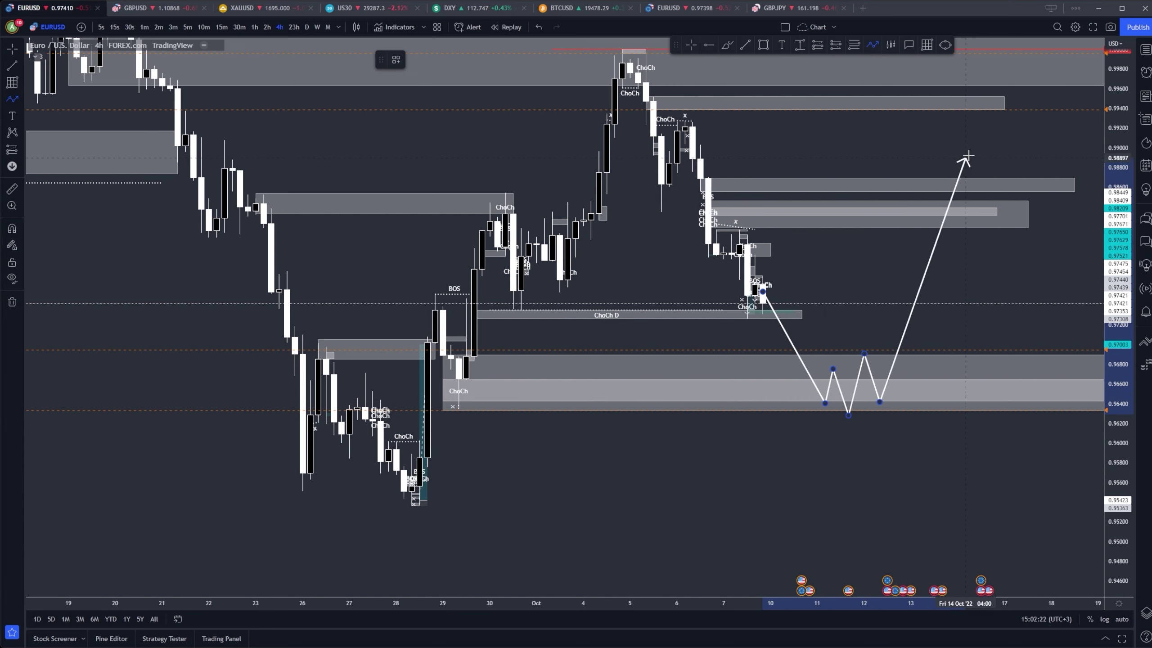
{"action": "left_click", "coordinate": [1005, 50]}
{"action": "left_click", "coordinate": [1028, 123]}
{"action": "double_click", "coordinate": [1076, 44]}
Delete the zigzag path that drops into the demand zone and rises to parity.
{"action": "left_click_drag", "start_coordinate": [1056, 165], "coordinate": [1028, 233]}
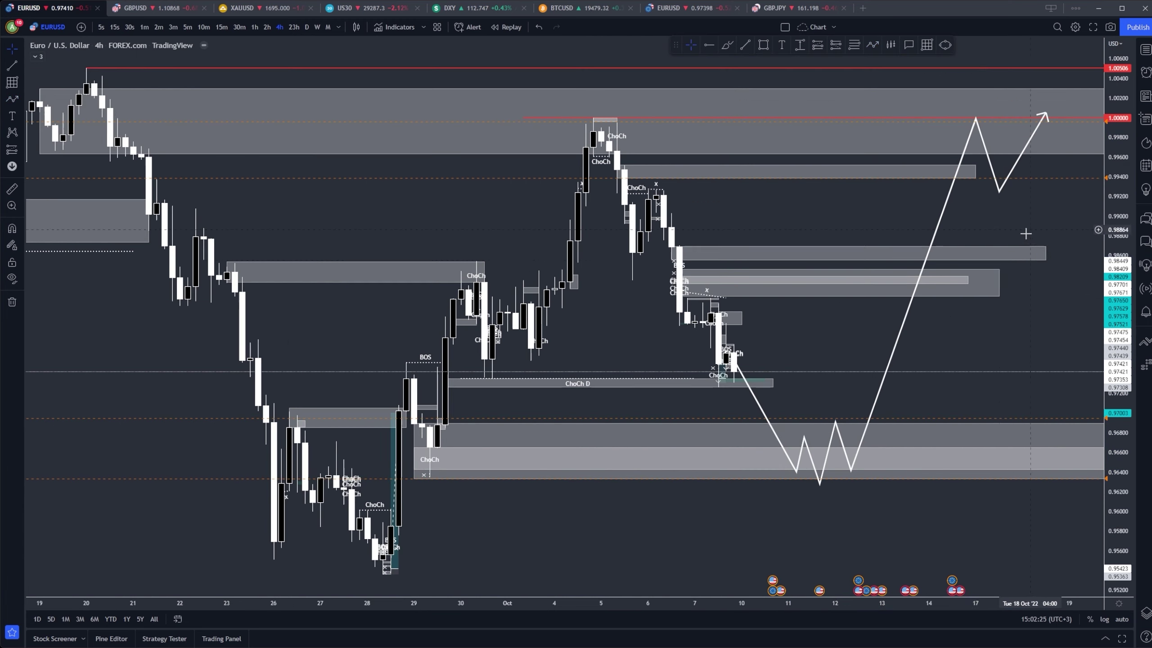
{"action": "left_click", "coordinate": [852, 475]}
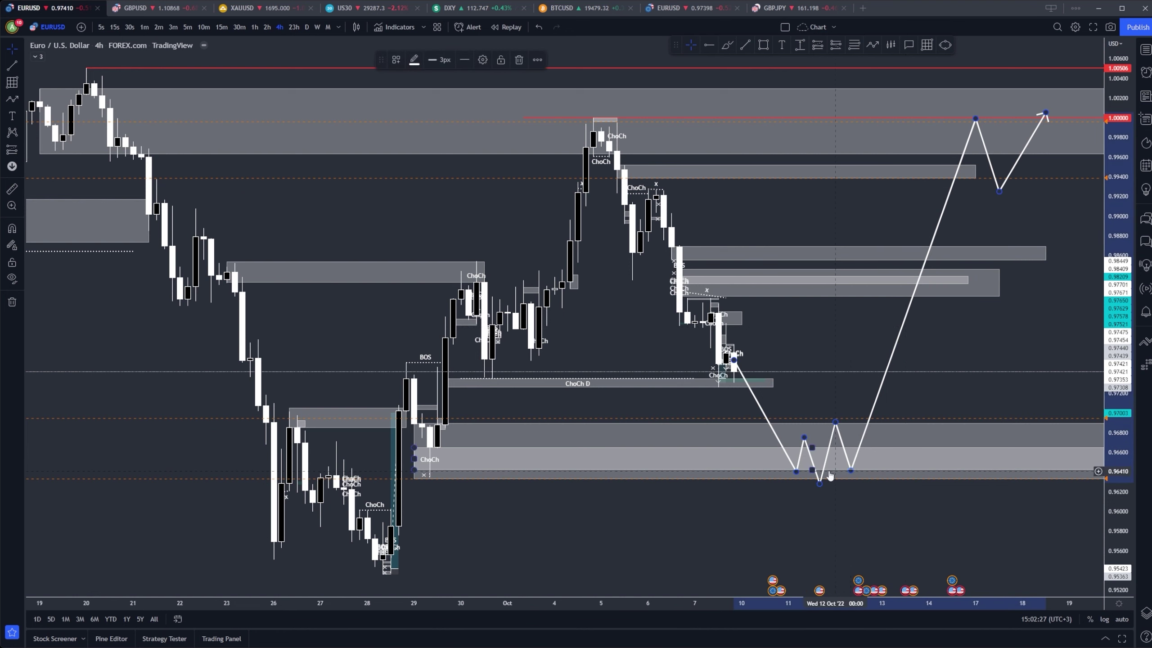
{"action": "key", "text": "Delete"}
Try a demand zone box at the 28 September low, from about 0.954 to 0.959, extended to 14 October, and delete it.
{"action": "left_click_drag", "start_coordinate": [857, 402], "coordinate": [861, 345]}
{"action": "left_click", "coordinate": [763, 44]}
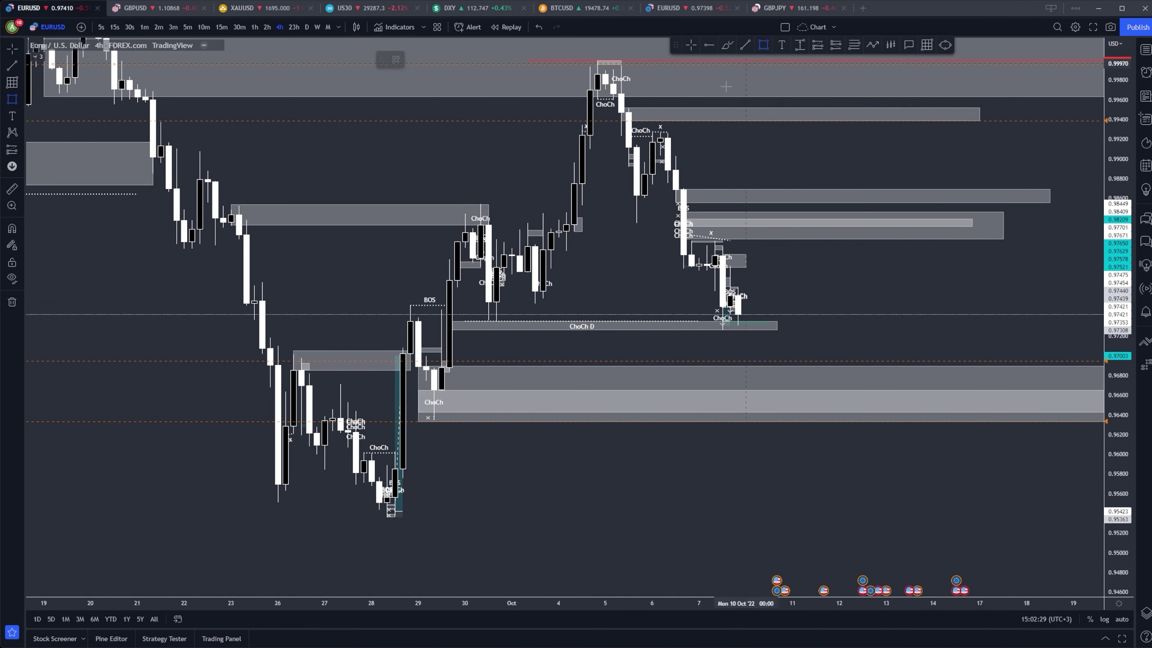
{"action": "mouse_move", "coordinate": [388, 518]}
{"action": "left_mouse_down"}
{"action": "mouse_move", "coordinate": [887, 443]}
{"action": "mouse_move", "coordinate": [958, 468]}
{"action": "left_mouse_up"}
{"action": "left_click", "coordinate": [492, 526]}
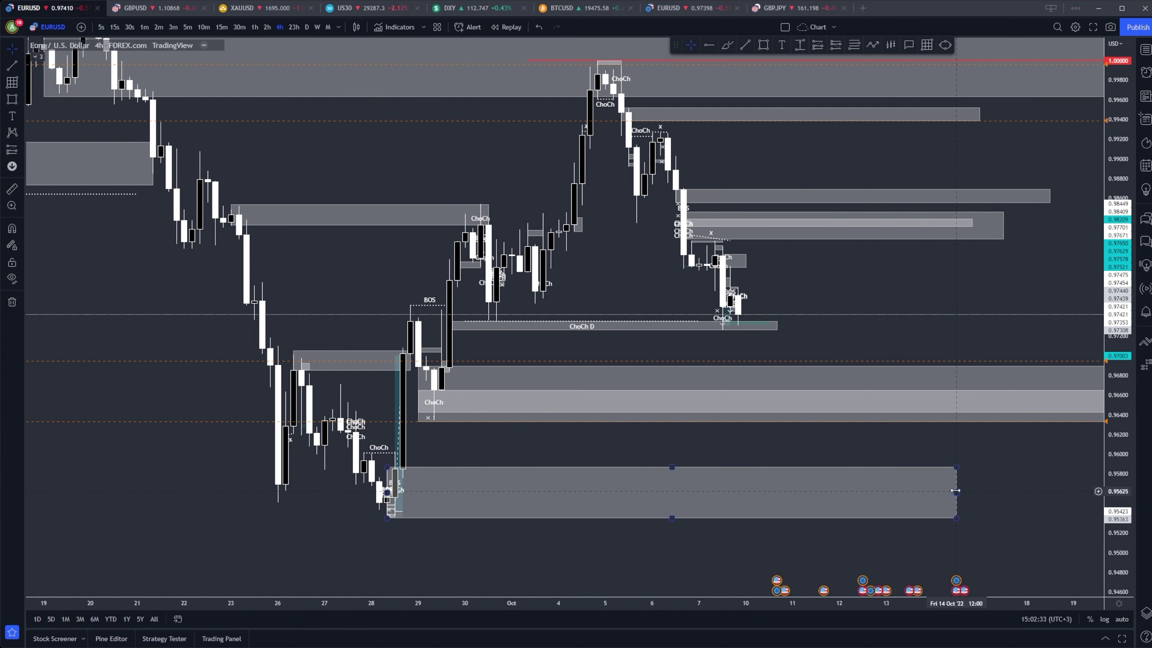
{"action": "left_click_drag", "start_coordinate": [957, 492], "coordinate": [1026, 422]}
{"action": "left_click", "coordinate": [1006, 502]}
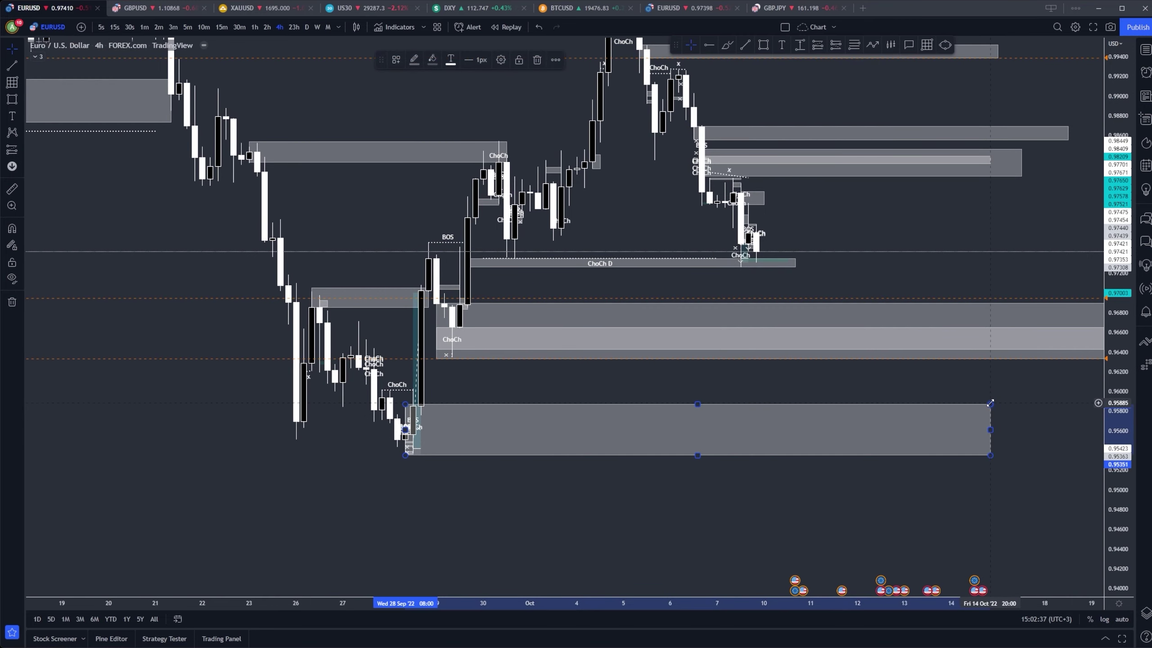
{"action": "key", "text": "Delete"}
Underline the 28 September swing low with a freehand brush stroke and undo it.
{"action": "left_click", "coordinate": [727, 45]}
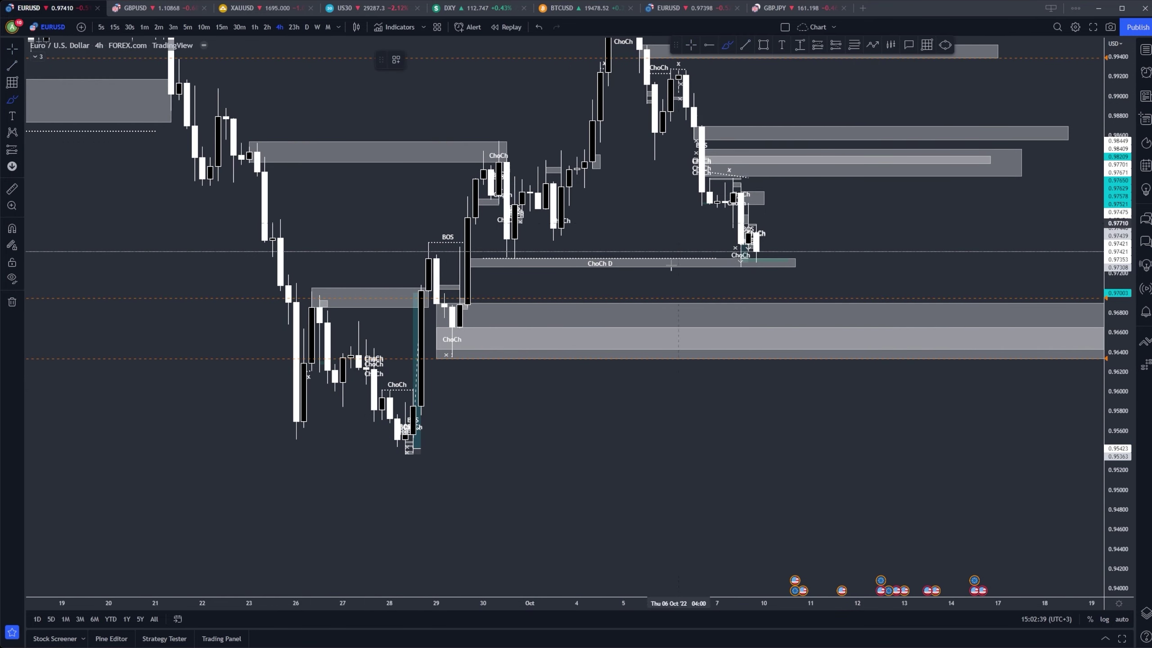
{"action": "left_click_drag", "start_coordinate": [399, 455], "coordinate": [514, 458]}
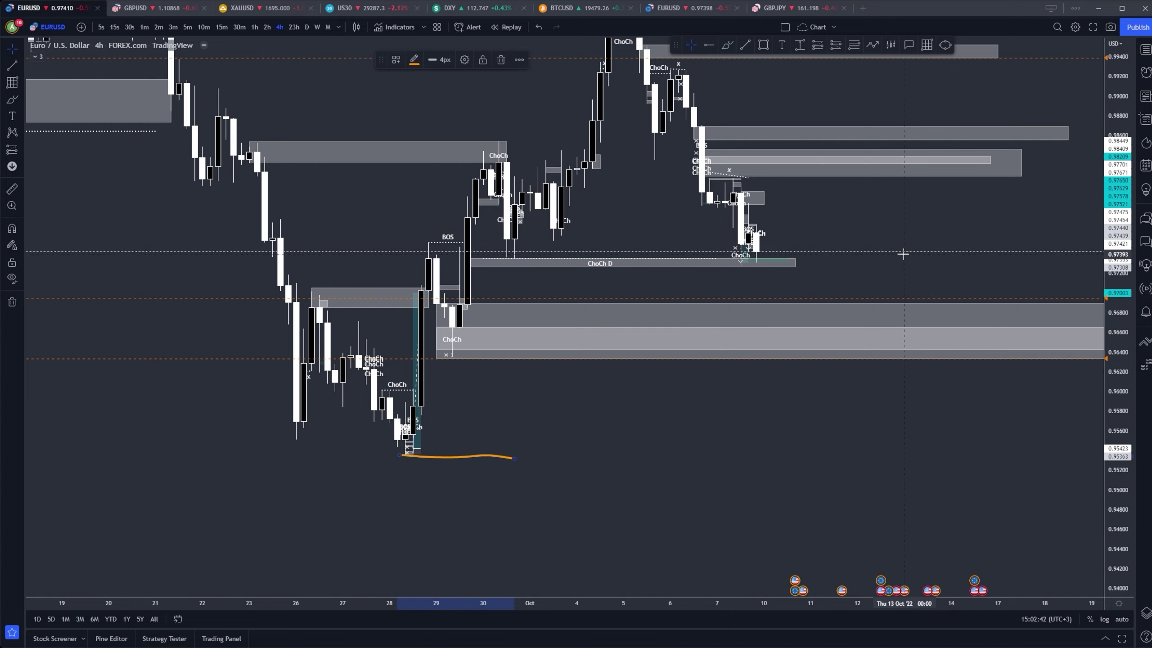
{"action": "key", "text": "Escape"}
{"action": "left_click", "coordinate": [539, 28]}
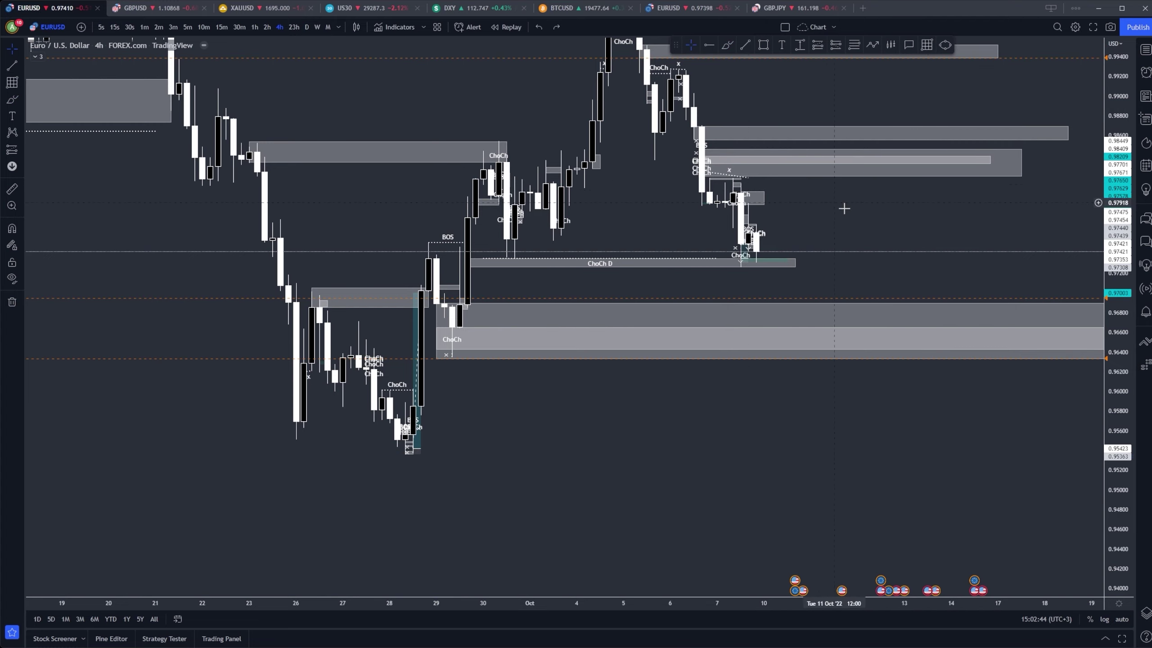
Examine the 4-hour EURUSD supply and demand zones and compare them with the 1-hour DXY chart.
{"action": "left_click_drag", "start_coordinate": [844, 208], "coordinate": [888, 268]}
{"action": "mouse_move", "coordinate": [1113, 301]}
{"action": "left_mouse_down"}
{"action": "mouse_move", "coordinate": [1111, 366]}
{"action": "mouse_move", "coordinate": [1115, 277]}
{"action": "left_mouse_up"}
{"action": "scroll", "coordinate": [936, 285], "scroll_direction": "down", "scroll_amount": 1}
{"action": "scroll", "coordinate": [937, 284], "scroll_direction": "up", "scroll_amount": 1}
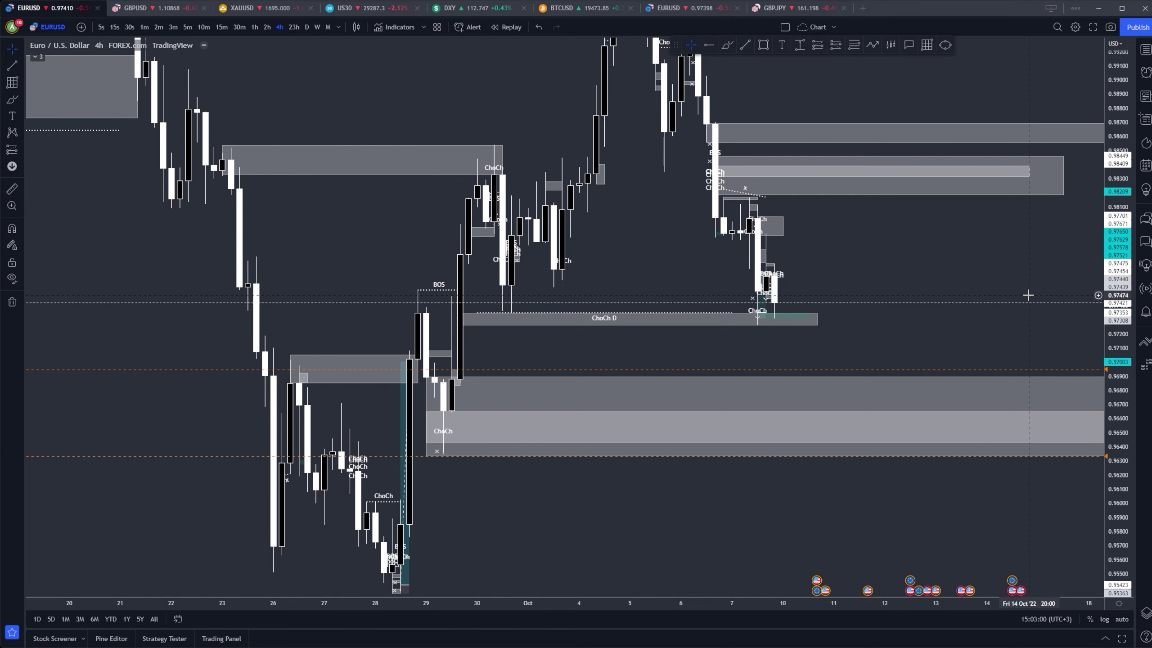
{"action": "left_click", "coordinate": [472, 11]}
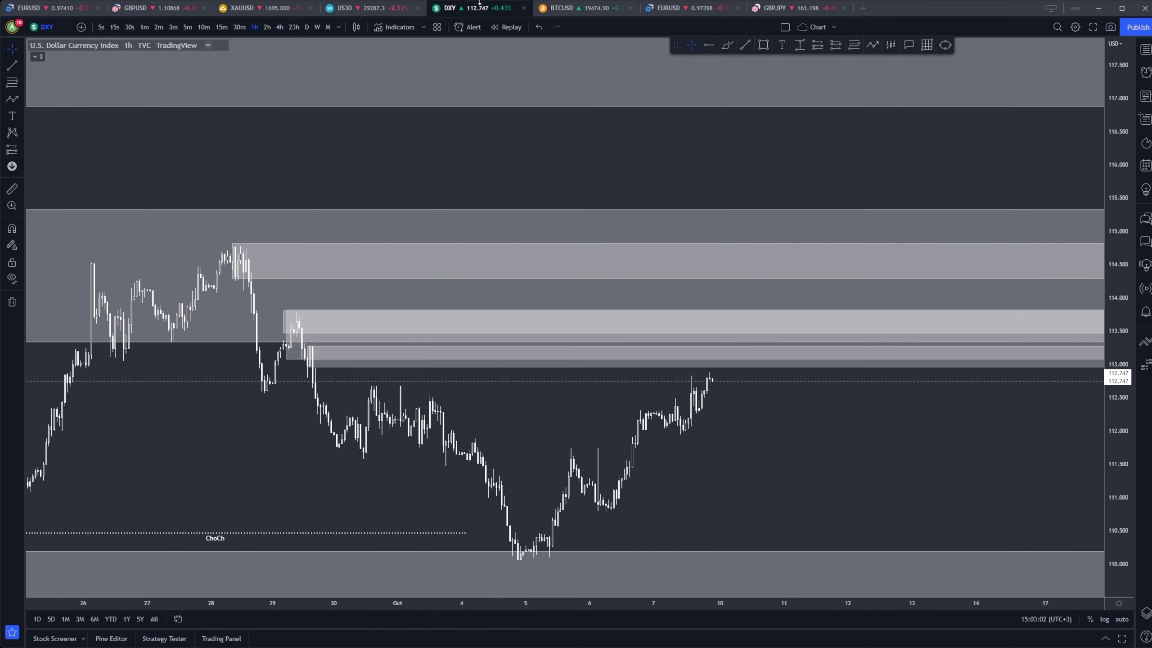
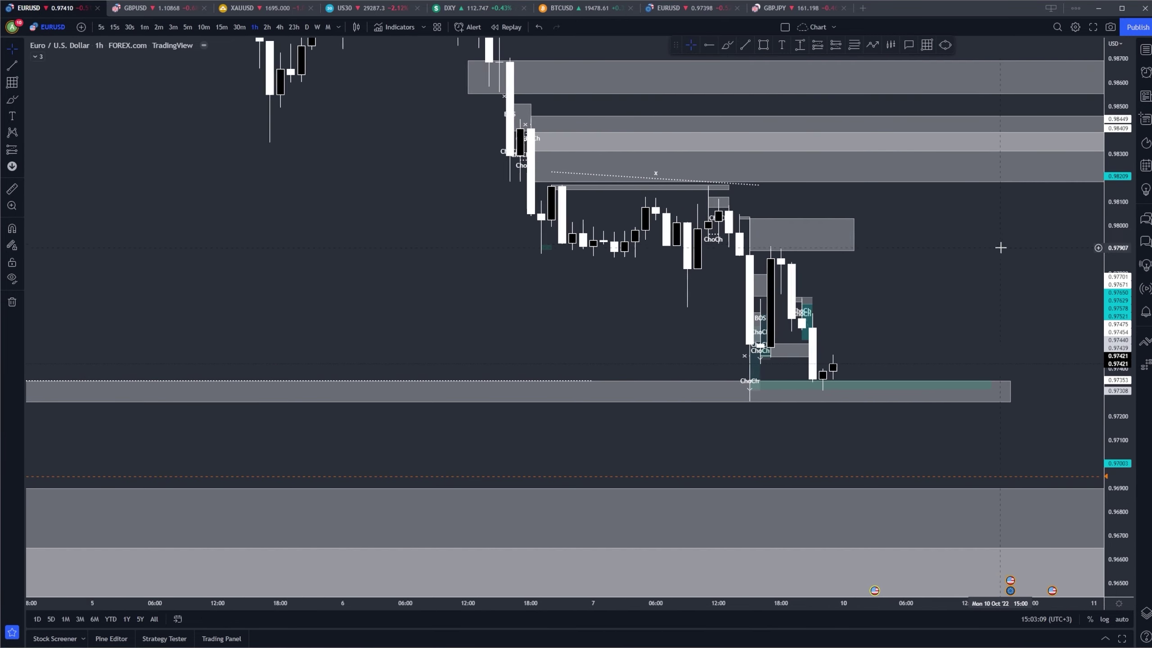
Measure the price range of the EURUSD decline from the 5 October high to the 7 October low on the 1-hour chart.
{"action": "left_click", "coordinate": [872, 45]}
{"action": "scroll", "coordinate": [1001, 221], "scroll_direction": "down", "scroll_amount": 10}
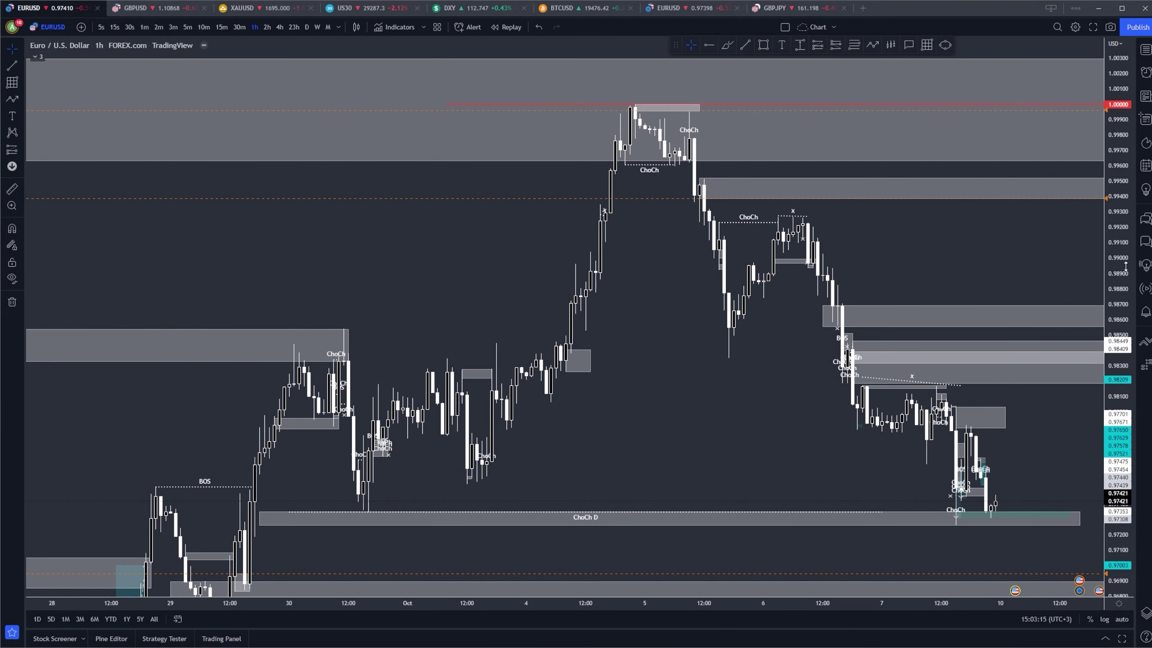
{"action": "left_click_drag", "start_coordinate": [1126, 266], "coordinate": [1127, 325]}
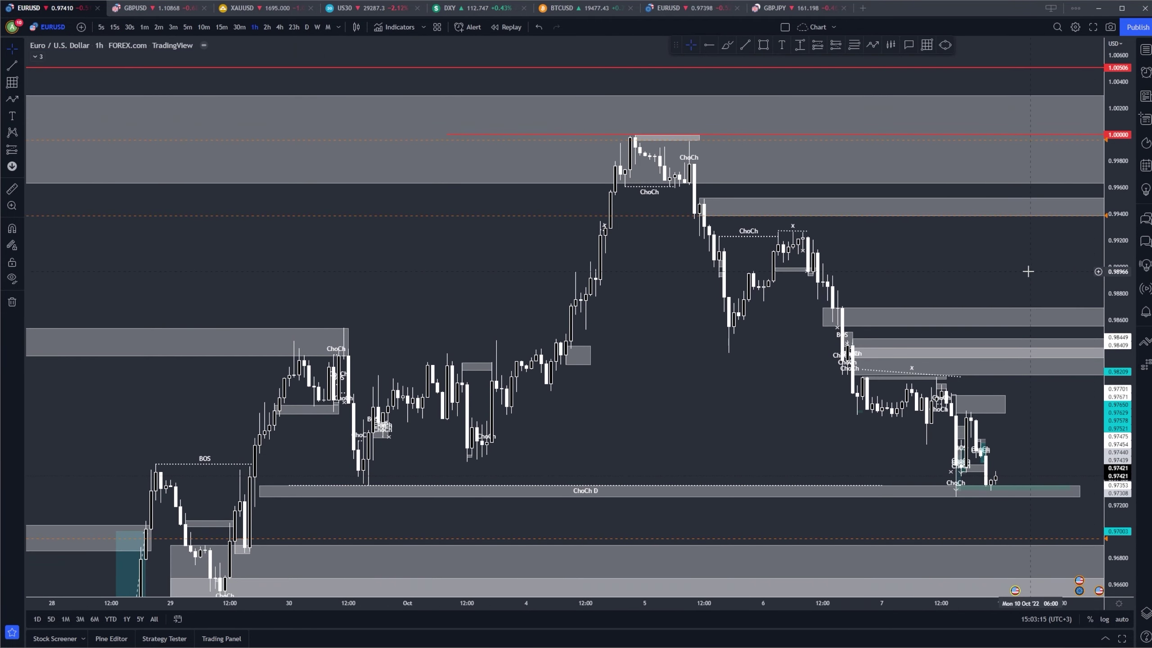
{"action": "left_click_drag", "start_coordinate": [1029, 270], "coordinate": [1023, 271]}
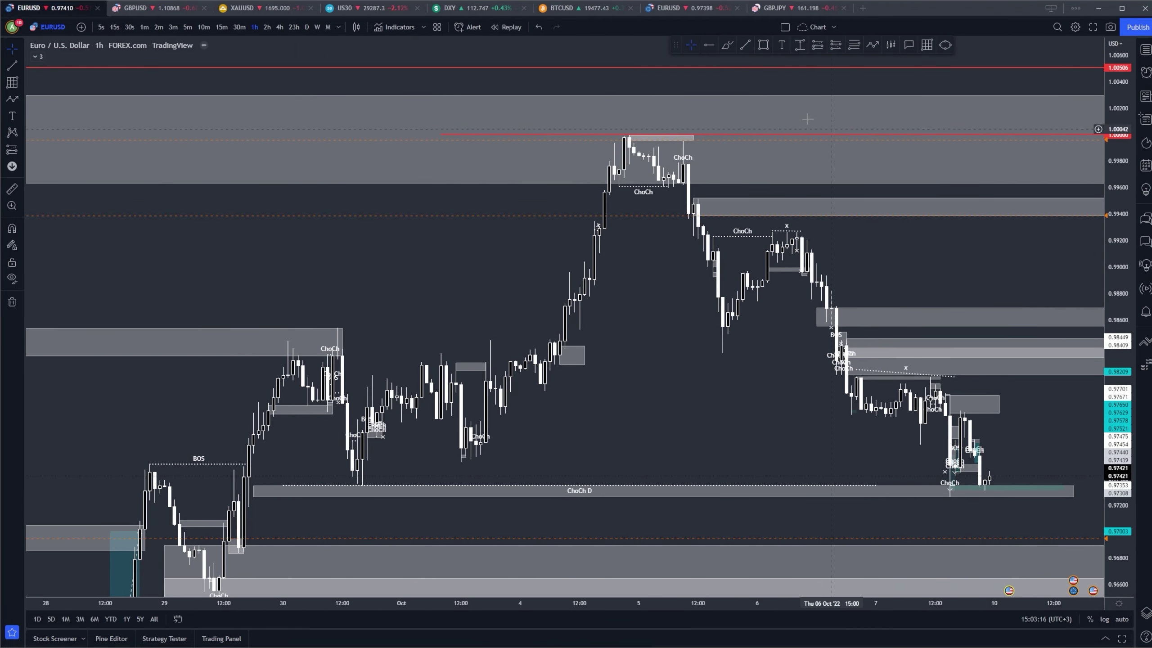
{"action": "left_click", "coordinate": [683, 146]}
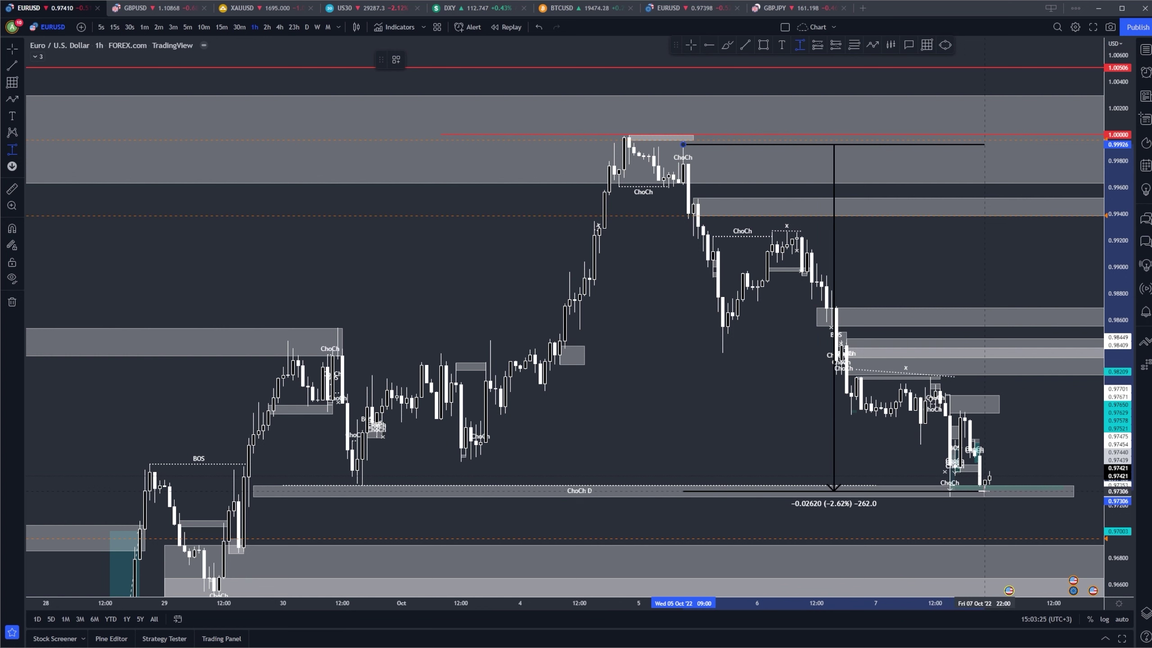
{"action": "key", "text": "Escape"}
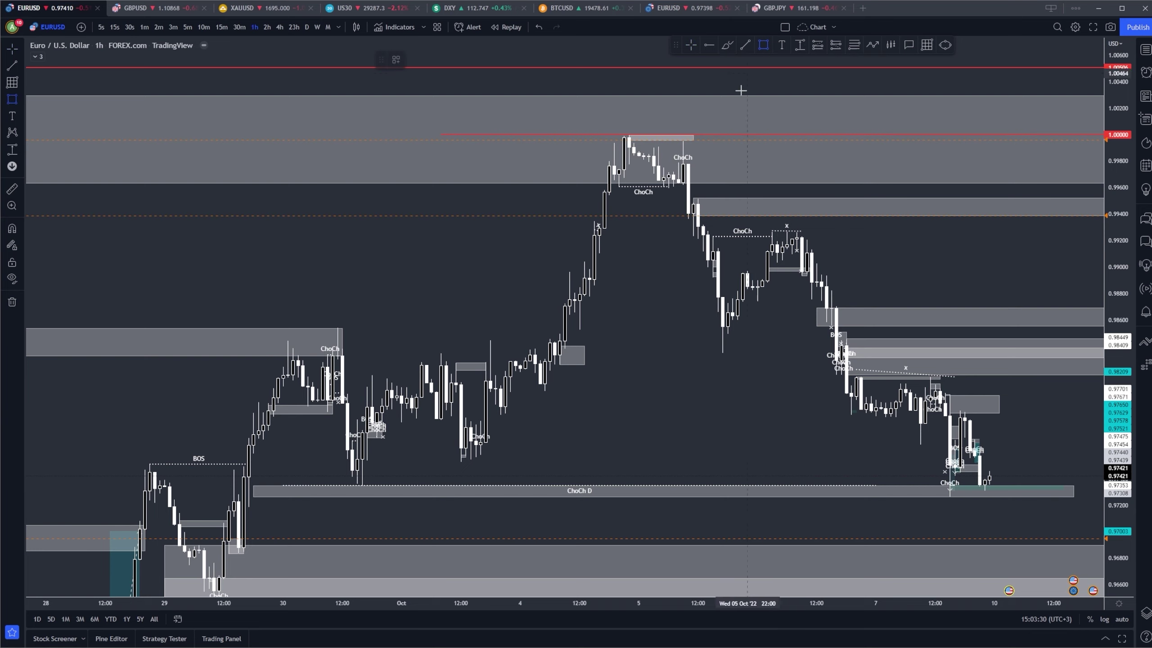
{"action": "left_click", "coordinate": [678, 186]}
{"action": "key", "text": "Escape"}
Examine the 1-hour EURUSD structure from the parity supply zone down to the demand zones near 0.973 and 0.965.
{"action": "scroll", "coordinate": [880, 235], "scroll_direction": "up", "scroll_amount": 1}
{"action": "left_click_drag", "start_coordinate": [1114, 296], "coordinate": [1114, 248]}
{"action": "left_click_drag", "start_coordinate": [859, 241], "coordinate": [533, 211]}
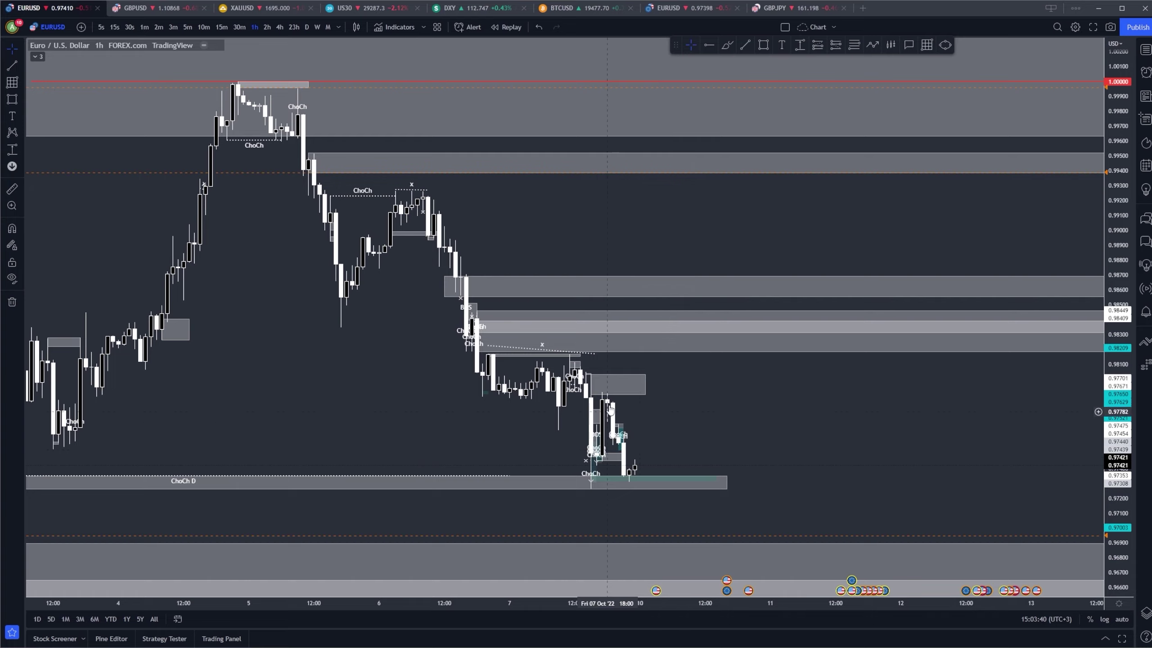
{"action": "left_click_drag", "start_coordinate": [645, 520], "coordinate": [808, 521]}
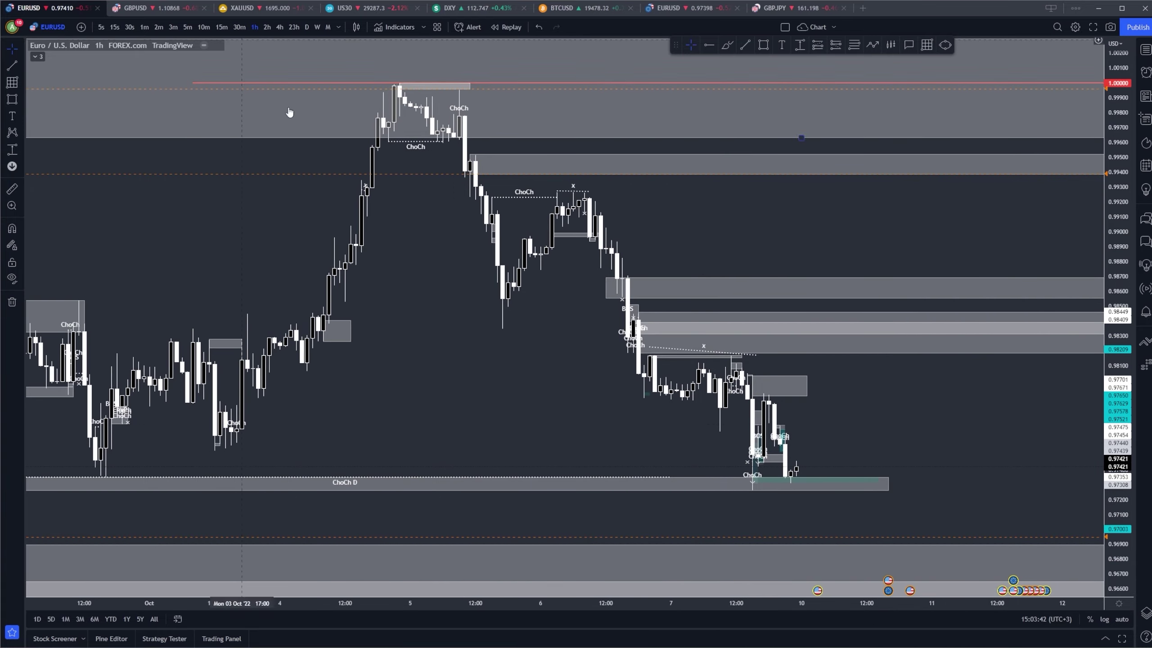
{"action": "scroll", "coordinate": [816, 311], "scroll_direction": "down", "scroll_amount": 5}
{"action": "left_click_drag", "start_coordinate": [1114, 457], "coordinate": [1113, 442]}
{"action": "scroll", "coordinate": [953, 522], "scroll_direction": "up", "scroll_amount": 2}
{"action": "left_click_drag", "start_coordinate": [953, 522], "coordinate": [1025, 435]}
{"action": "left_click_drag", "start_coordinate": [1106, 456], "coordinate": [1105, 544]}
{"action": "scroll", "coordinate": [805, 313], "scroll_direction": "down", "scroll_amount": 1}
{"action": "left_click_drag", "start_coordinate": [805, 313], "coordinate": [725, 292]}
{"action": "scroll", "coordinate": [615, 365], "scroll_direction": "up", "scroll_amount": 3}
{"action": "left_click_drag", "start_coordinate": [1124, 398], "coordinate": [796, 386]}
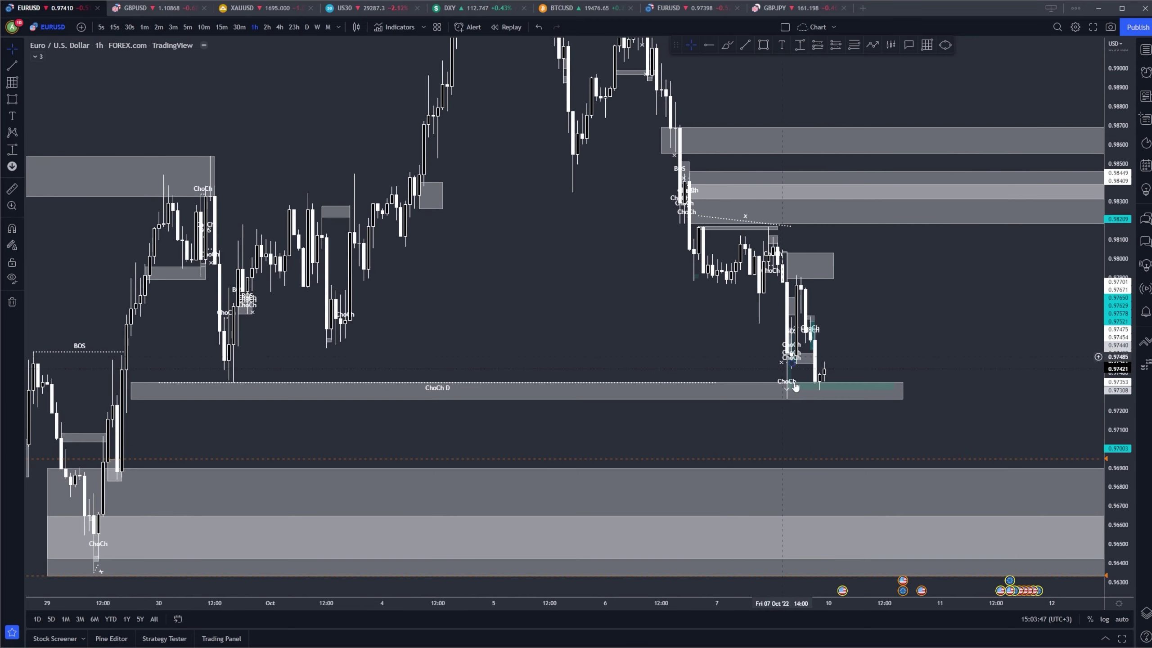
Extend the small supply zone between about 0.979 and 0.980 forward in time to about 14:00 on 10 October.
{"action": "scroll", "coordinate": [782, 392], "scroll_direction": "up", "scroll_amount": 3}
{"action": "left_click_drag", "start_coordinate": [1116, 396], "coordinate": [1116, 302]}
{"action": "left_click_drag", "start_coordinate": [924, 321], "coordinate": [1047, 286]}
{"action": "scroll", "coordinate": [849, 343], "scroll_direction": "up", "scroll_amount": 2}
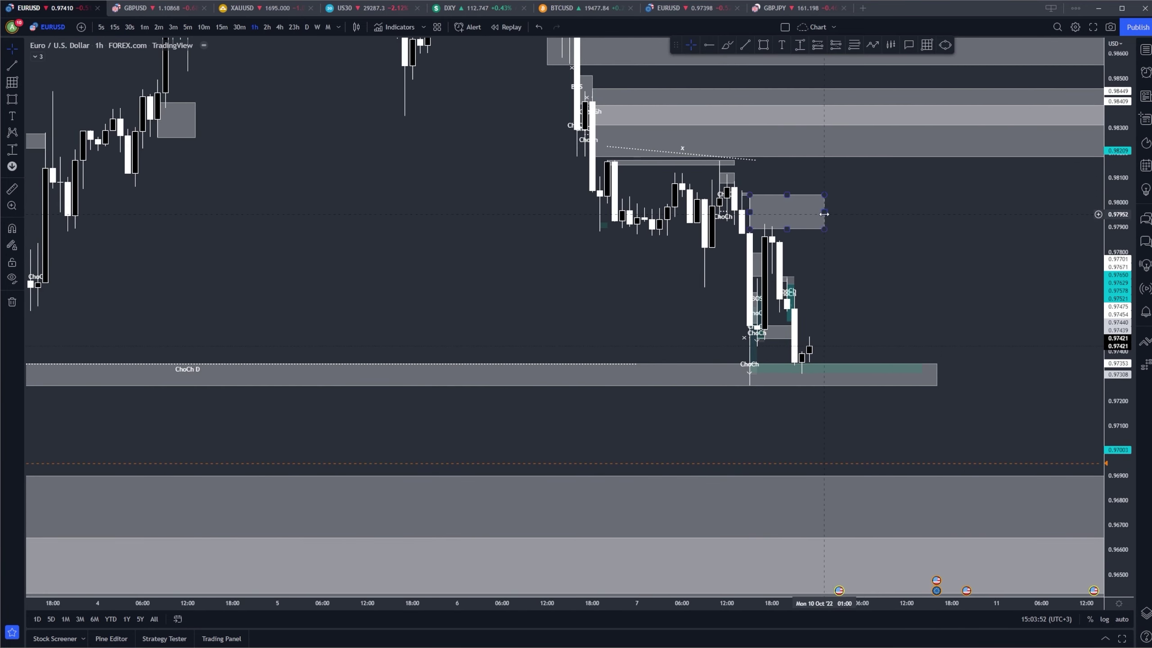
{"action": "left_click_drag", "start_coordinate": [825, 214], "coordinate": [921, 223]}
Switch the EURUSD chart to the 15-minute timeframe.
{"action": "left_click_drag", "start_coordinate": [891, 273], "coordinate": [775, 304]}
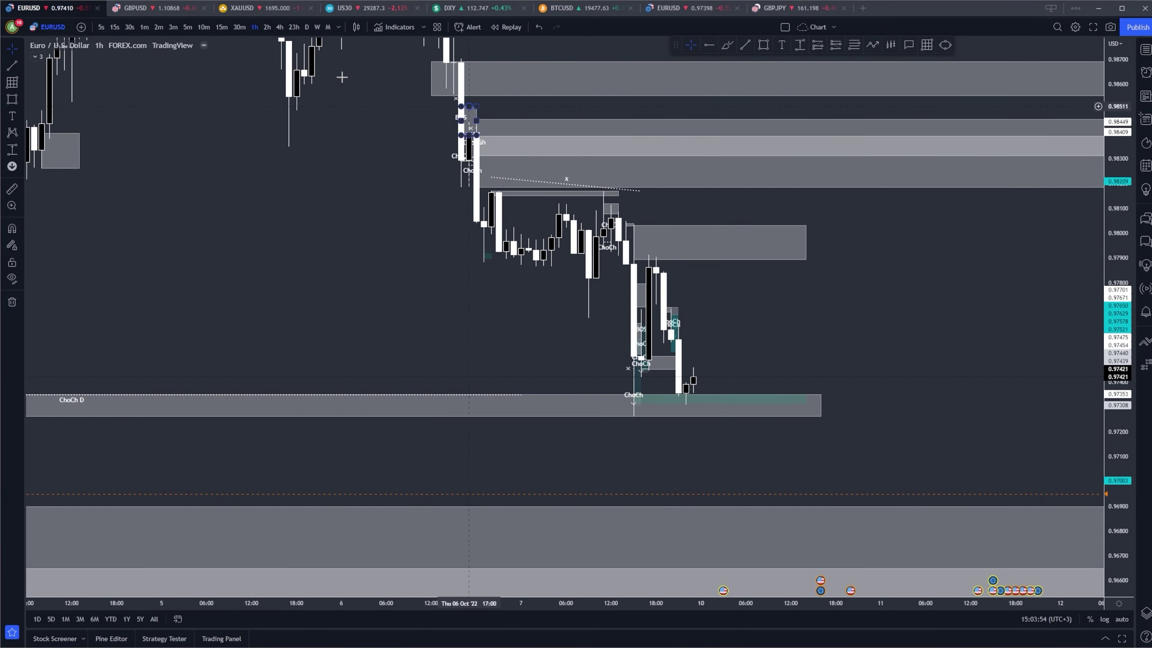
{"action": "key", "text": "1"}
{"action": "key", "text": "5"}
{"action": "key", "text": "Return"}
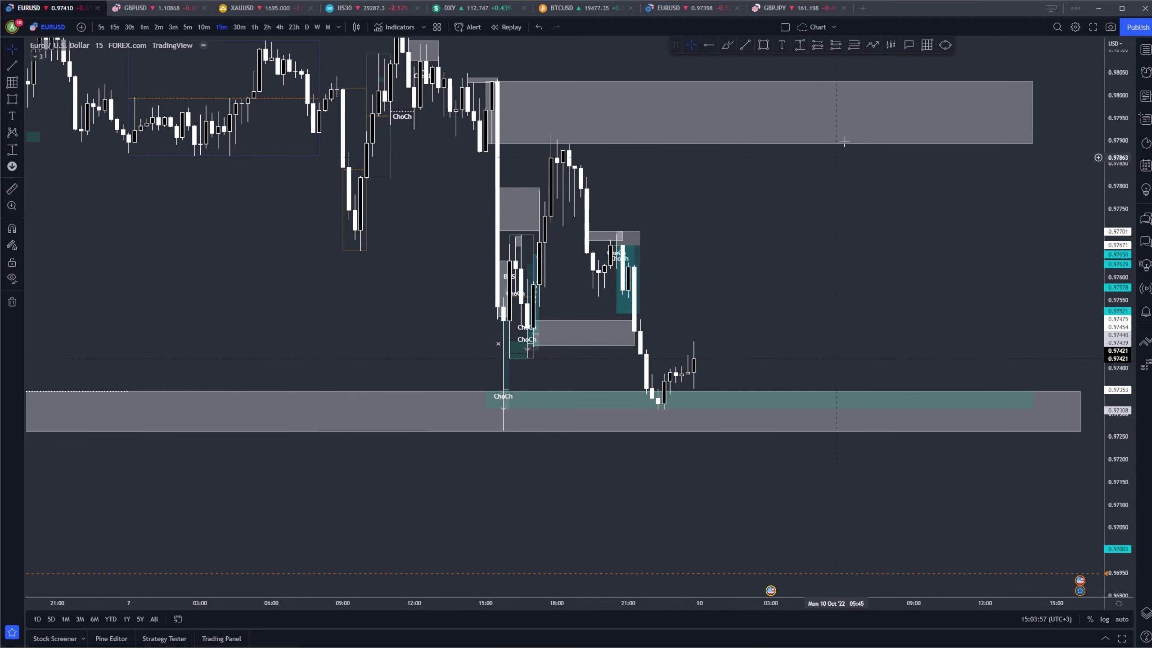
Sketch a rising zigzag path on the 15-minute chart from about 0.9738 up into the supply zone near 0.980.
{"action": "left_click", "coordinate": [872, 47]}
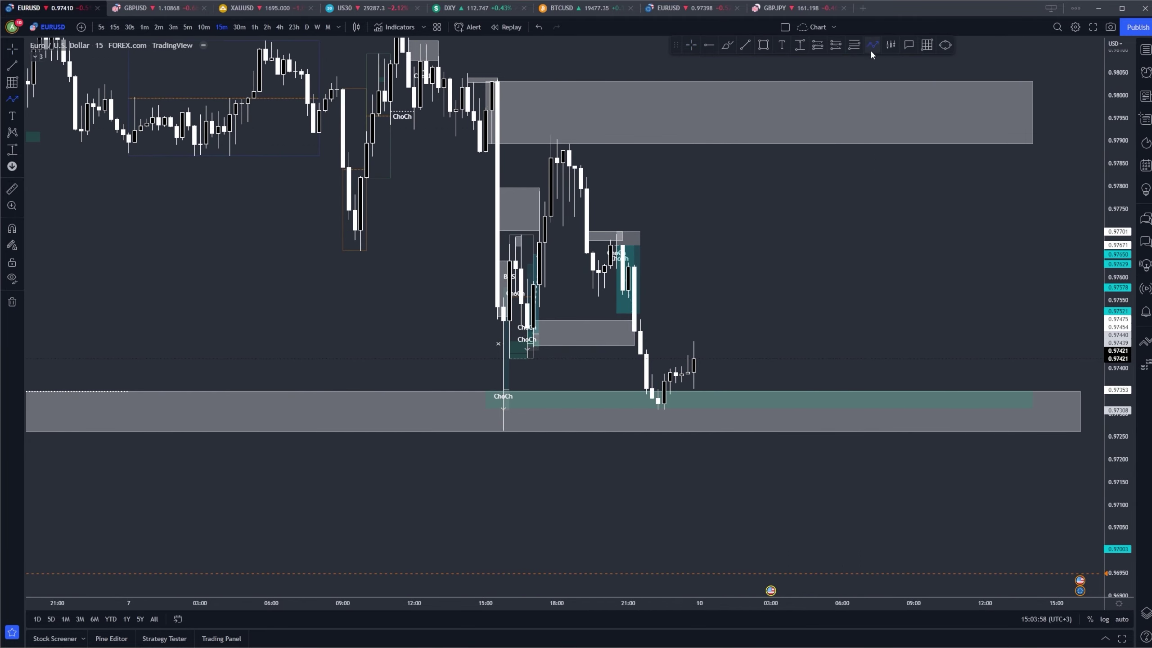
{"action": "left_click", "coordinate": [676, 378]}
{"action": "left_click", "coordinate": [759, 280]}
{"action": "left_click", "coordinate": [777, 341]}
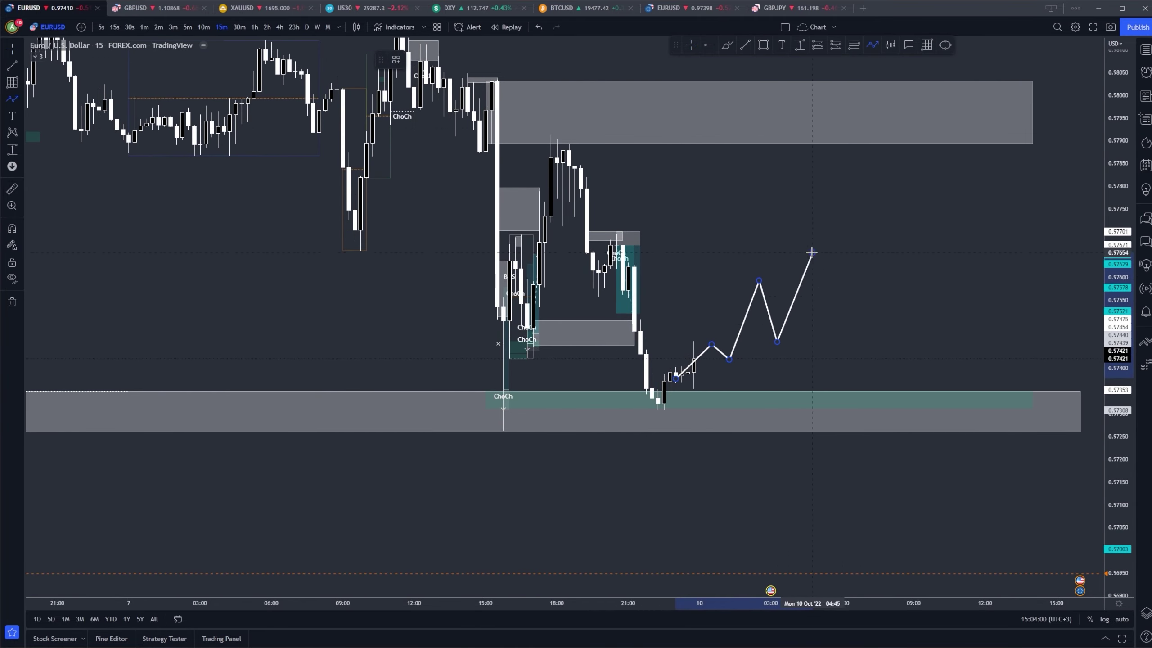
{"action": "left_click", "coordinate": [813, 253]}
{"action": "left_click", "coordinate": [836, 331]}
{"action": "left_click", "coordinate": [848, 219]}
{"action": "left_click", "coordinate": [889, 321]}
{"action": "left_click", "coordinate": [902, 204]}
{"action": "left_click", "coordinate": [931, 264]}
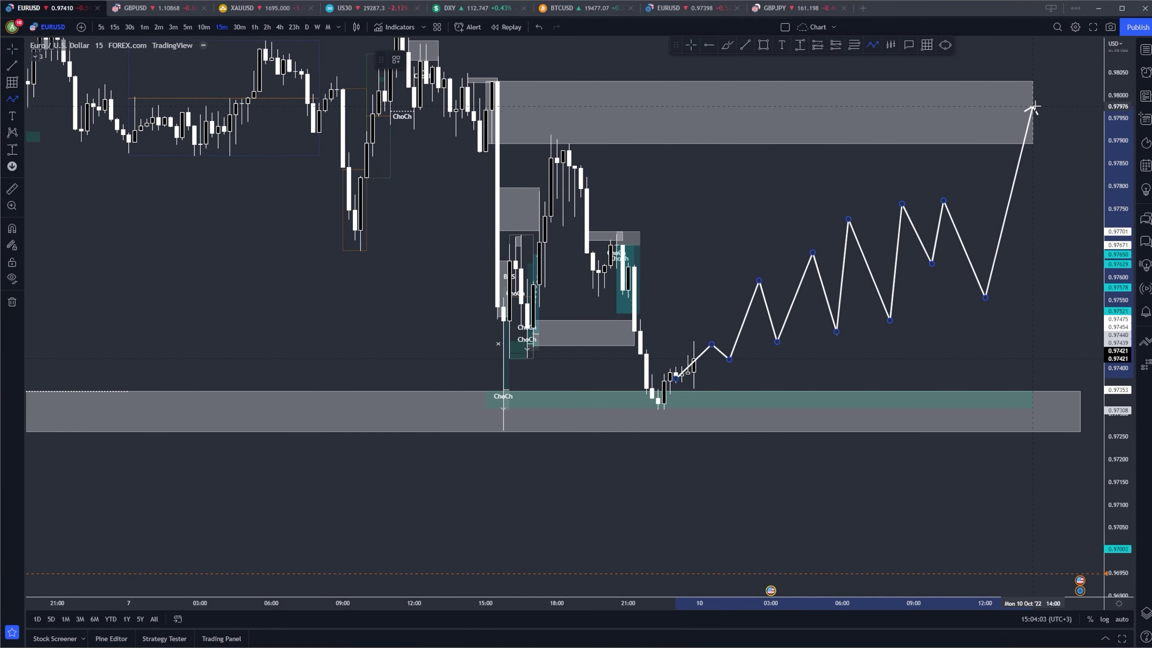
{"action": "left_click", "coordinate": [1039, 87]}
{"action": "key", "text": "Escape"}
{"action": "left_click_drag", "start_coordinate": [1013, 306], "coordinate": [917, 325]}
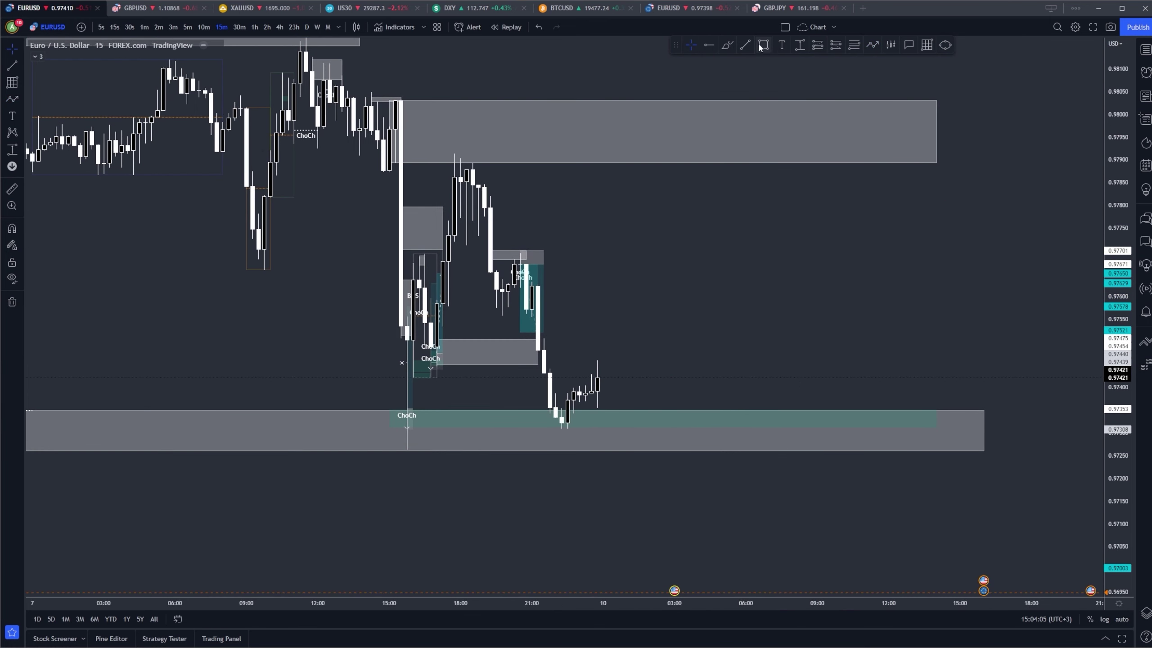
Sketch a falling zigzag path from about 0.9738 through the 0.973 demand zone down to about 0.971.
{"action": "left_click", "coordinate": [873, 45]}
{"action": "left_click", "coordinate": [616, 396]}
{"action": "left_click", "coordinate": [645, 359]}
{"action": "left_click", "coordinate": [651, 403]}
{"action": "left_click", "coordinate": [692, 360]}
{"action": "left_click", "coordinate": [711, 439]}
{"action": "left_click", "coordinate": [740, 391]}
{"action": "left_click", "coordinate": [758, 462]}
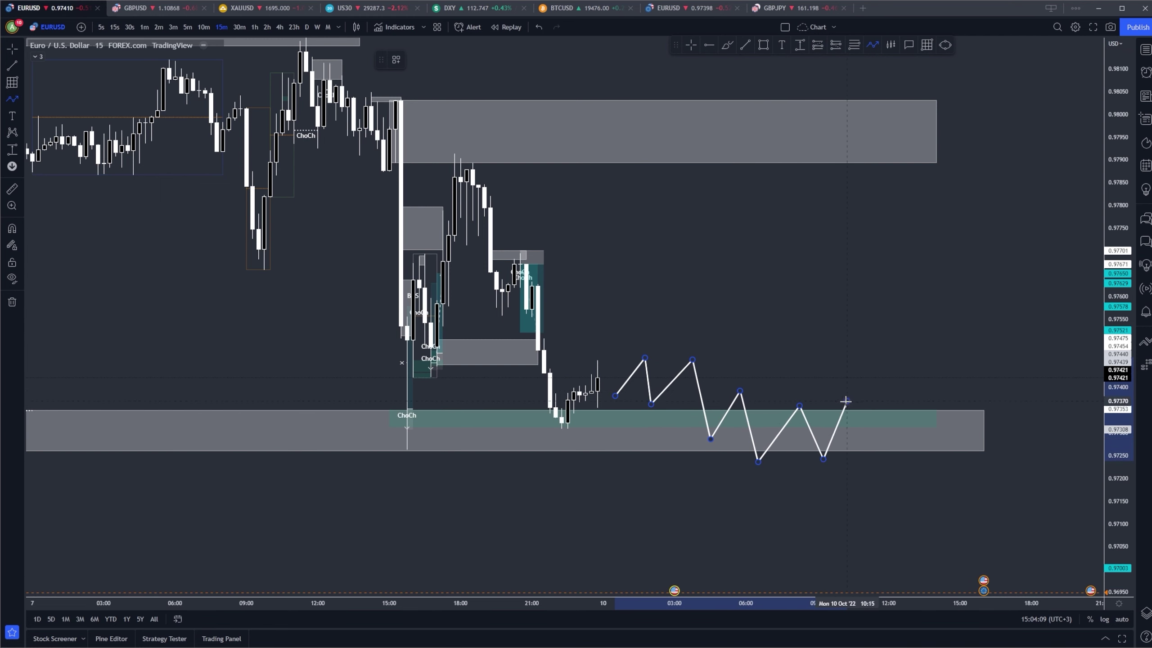
{"action": "left_click", "coordinate": [901, 506]}
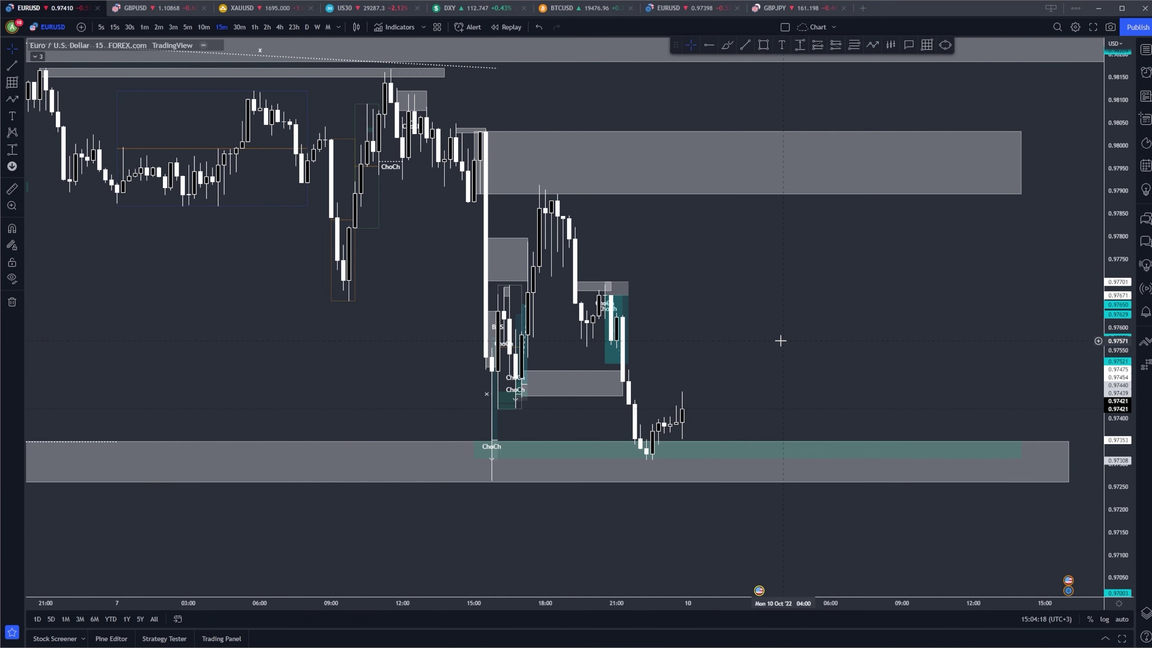
Examine the 15-minute EURUSD structure between the supply zones above 0.979 and the demand zones near 0.973 and below 0.969.
{"action": "scroll", "coordinate": [1095, 234], "scroll_direction": "down", "scroll_amount": 3}
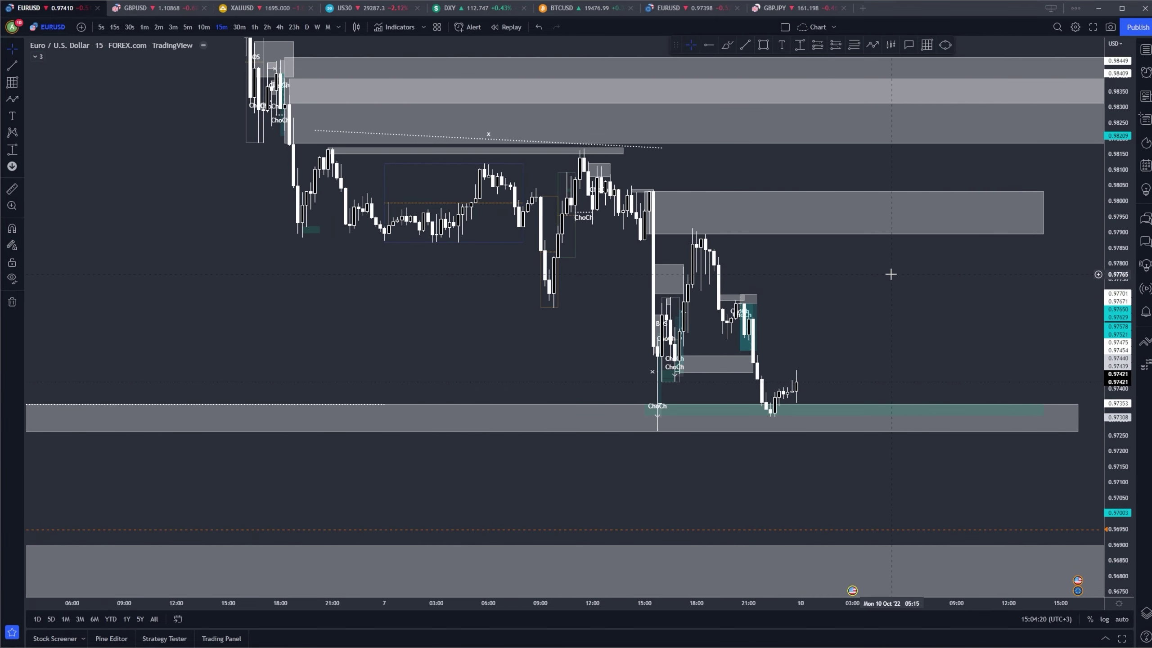
{"action": "left_click_drag", "start_coordinate": [879, 318], "coordinate": [977, 319]}
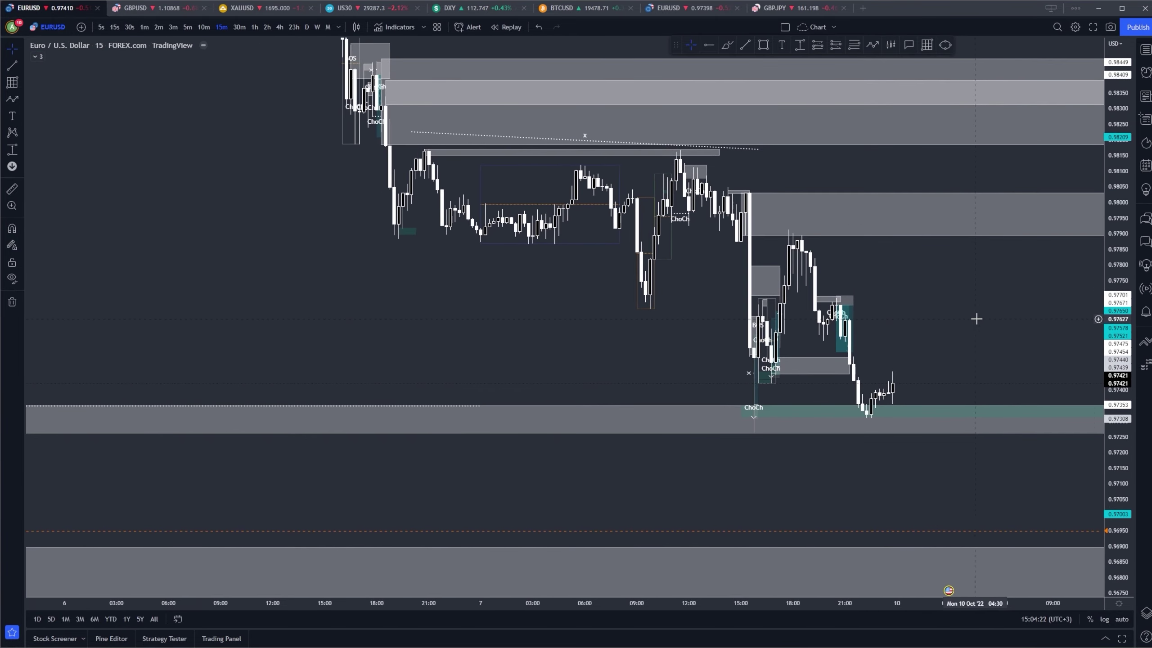
{"action": "scroll", "coordinate": [980, 318], "scroll_direction": "up", "scroll_amount": 3}
{"action": "left_click_drag", "start_coordinate": [1118, 272], "coordinate": [1118, 329]}
{"action": "left_click_drag", "start_coordinate": [1007, 301], "coordinate": [903, 286]}
{"action": "scroll", "coordinate": [926, 286], "scroll_direction": "down", "scroll_amount": 3}
{"action": "left_click_drag", "start_coordinate": [1044, 212], "coordinate": [979, 211]}
{"action": "scroll", "coordinate": [934, 216], "scroll_direction": "down", "scroll_amount": 2}
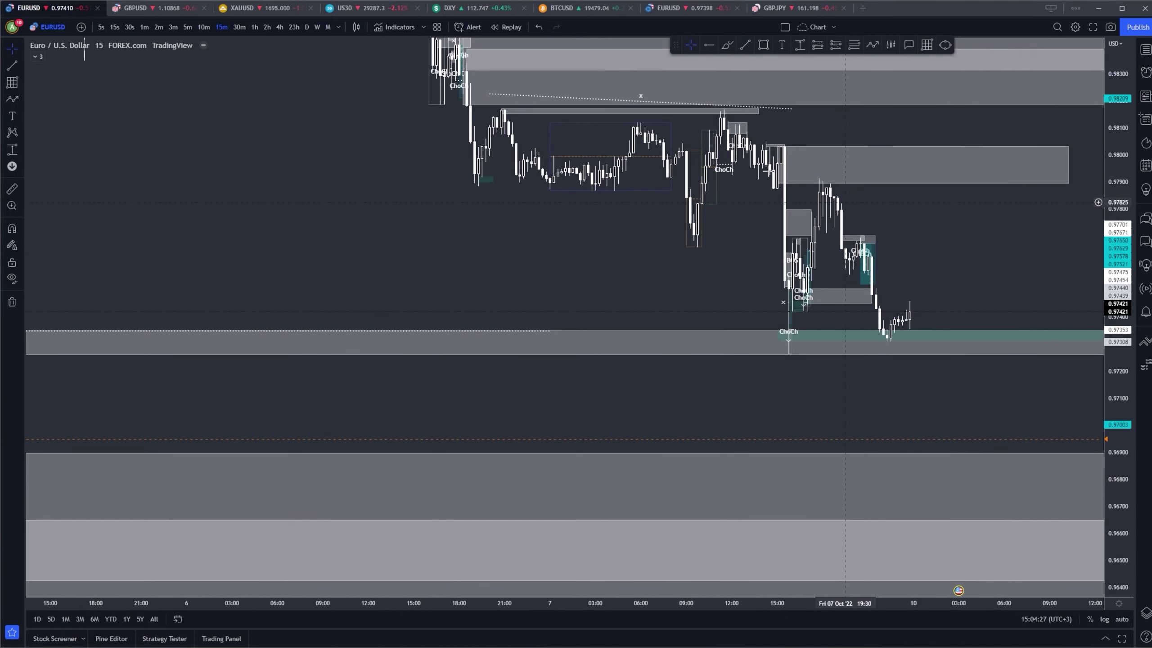
Switch EURUSD to the 4-hour timeframe, examine its zones, and undo the accidental shift of the narrow supply zone near 0.984.
{"action": "left_click", "coordinate": [280, 27]}
{"action": "left_click_drag", "start_coordinate": [1109, 236], "coordinate": [1109, 427]}
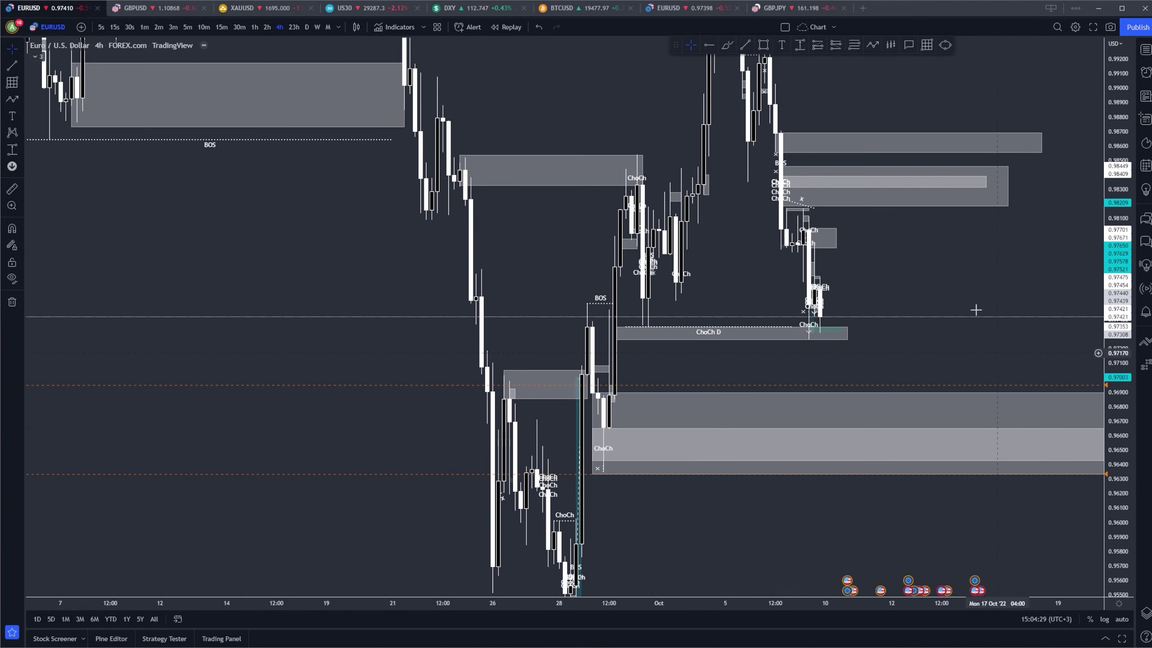
{"action": "left_click_drag", "start_coordinate": [953, 298], "coordinate": [1064, 343]}
{"action": "scroll", "coordinate": [1065, 342], "scroll_direction": "up", "scroll_amount": 7}
{"action": "scroll", "coordinate": [951, 290], "scroll_direction": "down", "scroll_amount": 2}
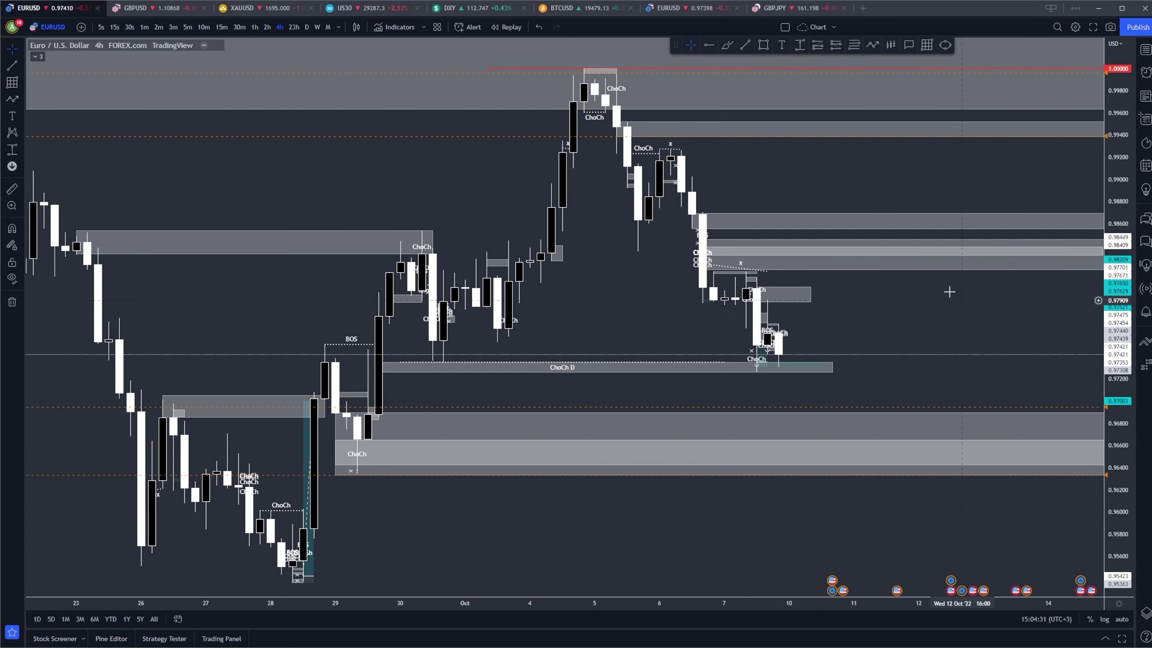
{"action": "left_click", "coordinate": [916, 225]}
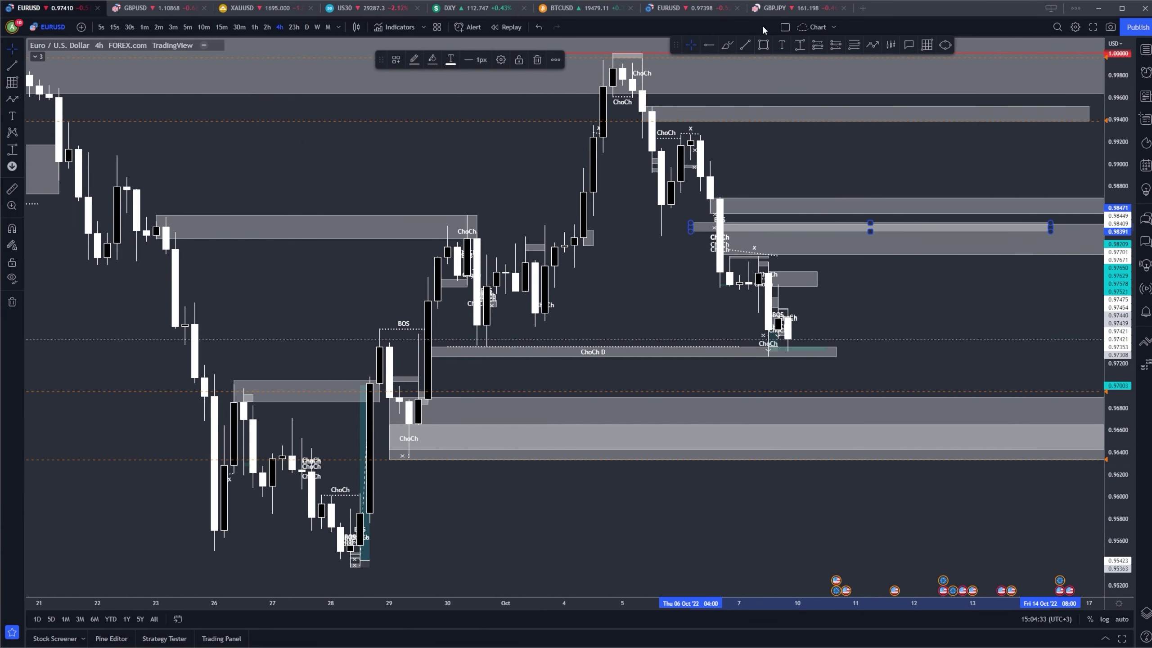
{"action": "left_click", "coordinate": [538, 29]}
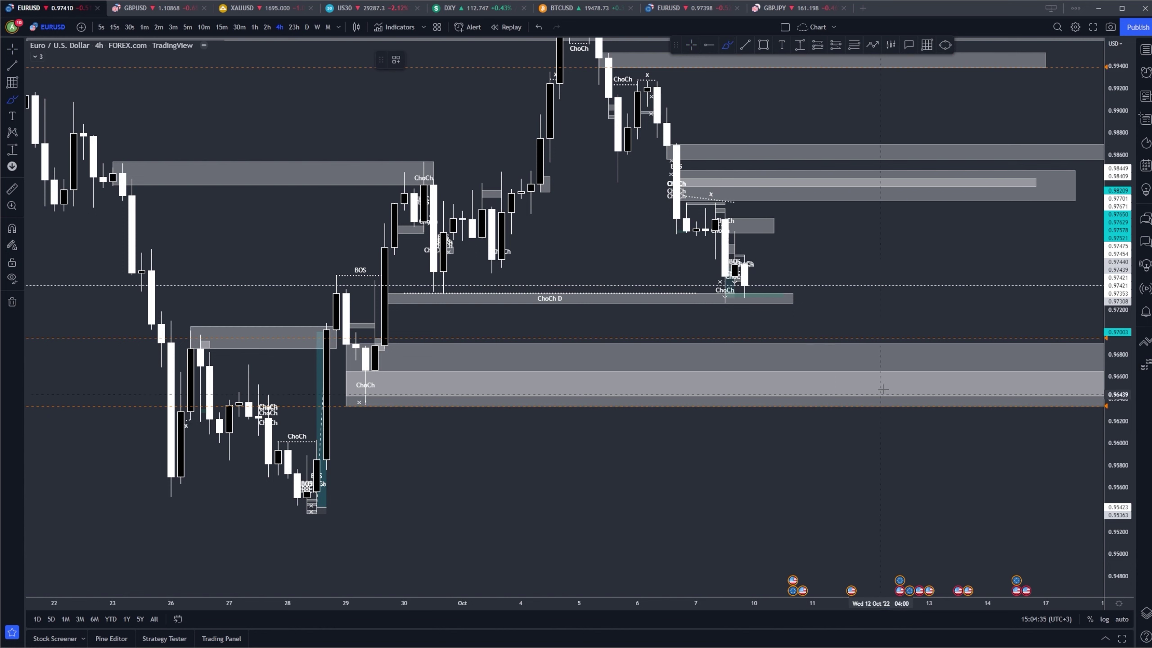
Brush a projected consolidation inside the demand zone near 0.965 with a rally to about 0.990, and undo the stroke.
{"action": "mouse_move", "coordinate": [883, 389]}
{"action": "left_mouse_down"}
{"action": "mouse_move", "coordinate": [871, 418]}
{"action": "mouse_move", "coordinate": [965, 386]}
{"action": "mouse_move", "coordinate": [1017, 104]}
{"action": "left_mouse_up"}
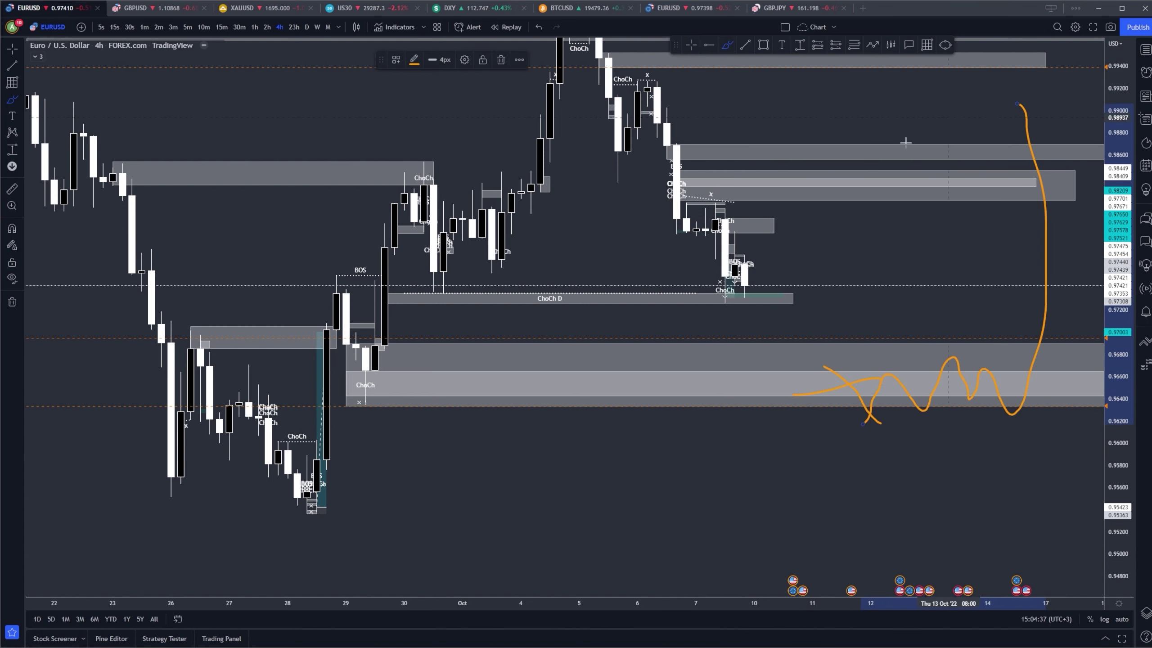
{"action": "left_click", "coordinate": [540, 28]}
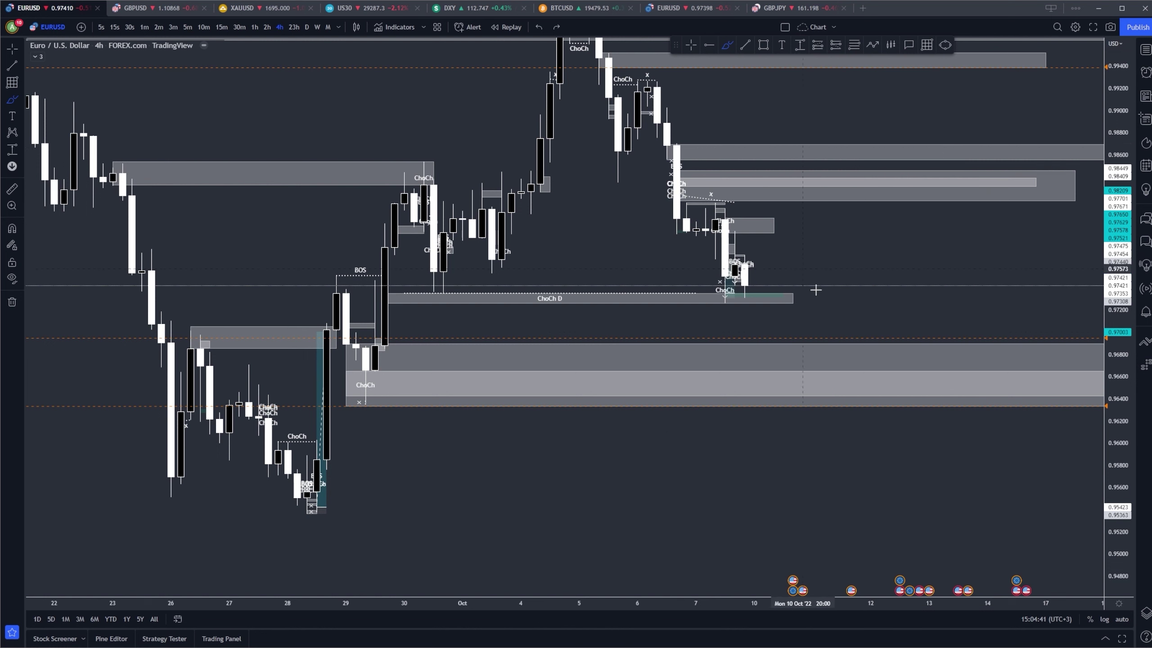
Circle the ChoCh D demand zone near 0.973 with the brush and cross out the supply zones near 0.984.
{"action": "mouse_move", "coordinate": [784, 293]}
{"action": "left_mouse_down"}
{"action": "mouse_move", "coordinate": [710, 295]}
{"action": "mouse_move", "coordinate": [749, 313]}
{"action": "mouse_move", "coordinate": [792, 302]}
{"action": "mouse_move", "coordinate": [802, 285]}
{"action": "left_mouse_up"}
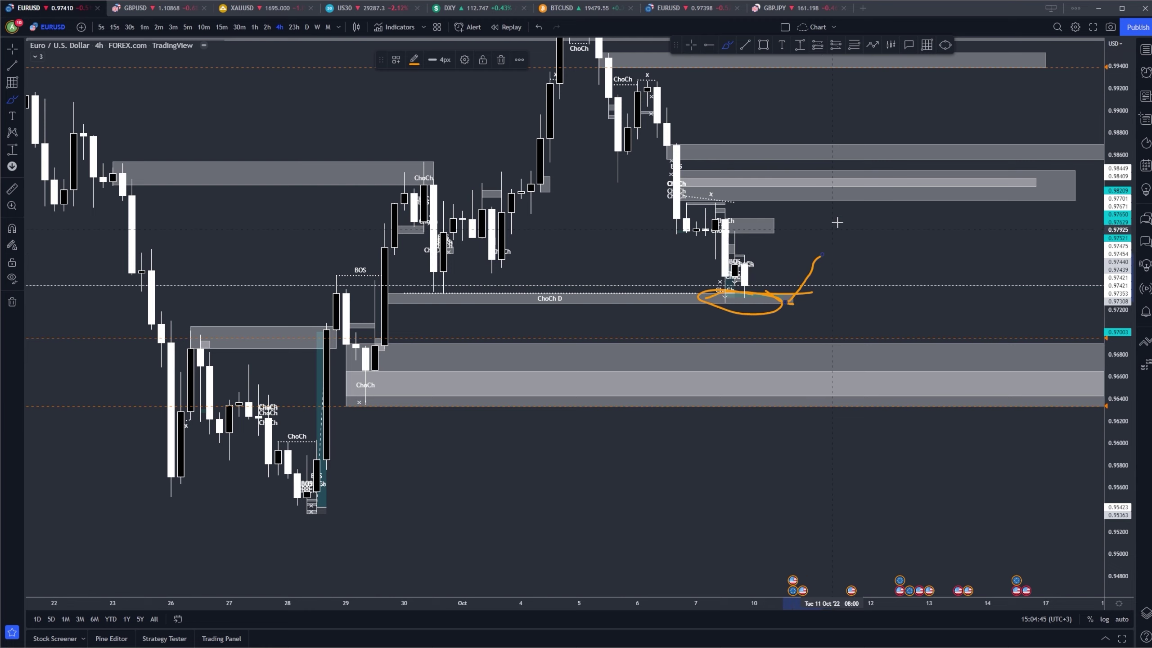
{"action": "left_click_drag", "start_coordinate": [853, 144], "coordinate": [929, 204]}
{"action": "mouse_move", "coordinate": [870, 110]}
{"action": "left_mouse_down"}
{"action": "mouse_move", "coordinate": [811, 208]}
{"action": "mouse_move", "coordinate": [781, 146]}
{"action": "left_mouse_up"}
Brush a steep decline from about 0.994 into the demand zone near 0.965 and mark its end with a cross.
{"action": "left_click", "coordinate": [727, 44]}
{"action": "left_click_drag", "start_coordinate": [850, 98], "coordinate": [947, 428]}
{"action": "left_click_drag", "start_coordinate": [1005, 390], "coordinate": [908, 440]}
{"action": "left_click_drag", "start_coordinate": [919, 371], "coordinate": [996, 463]}
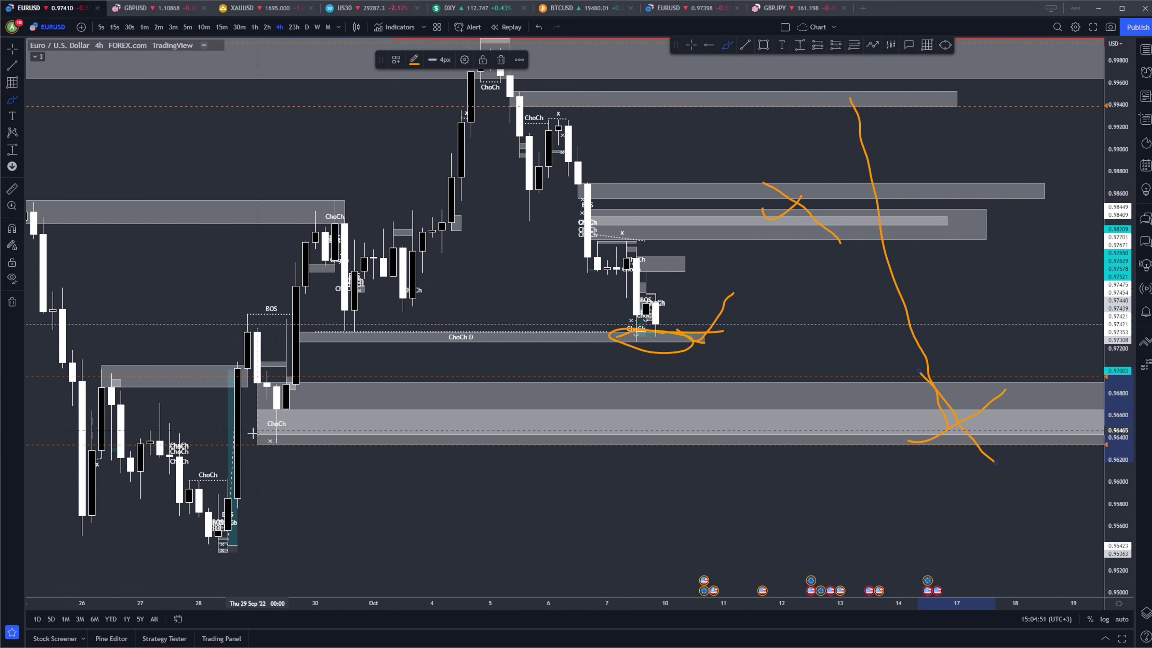
Brush horizontal lines near 0.960 and 0.964, and sketch a sweep below the demand zone with a rebound to about 0.973.
{"action": "left_click_drag", "start_coordinate": [229, 478], "coordinate": [588, 474]}
{"action": "left_click_drag", "start_coordinate": [278, 446], "coordinate": [753, 435]}
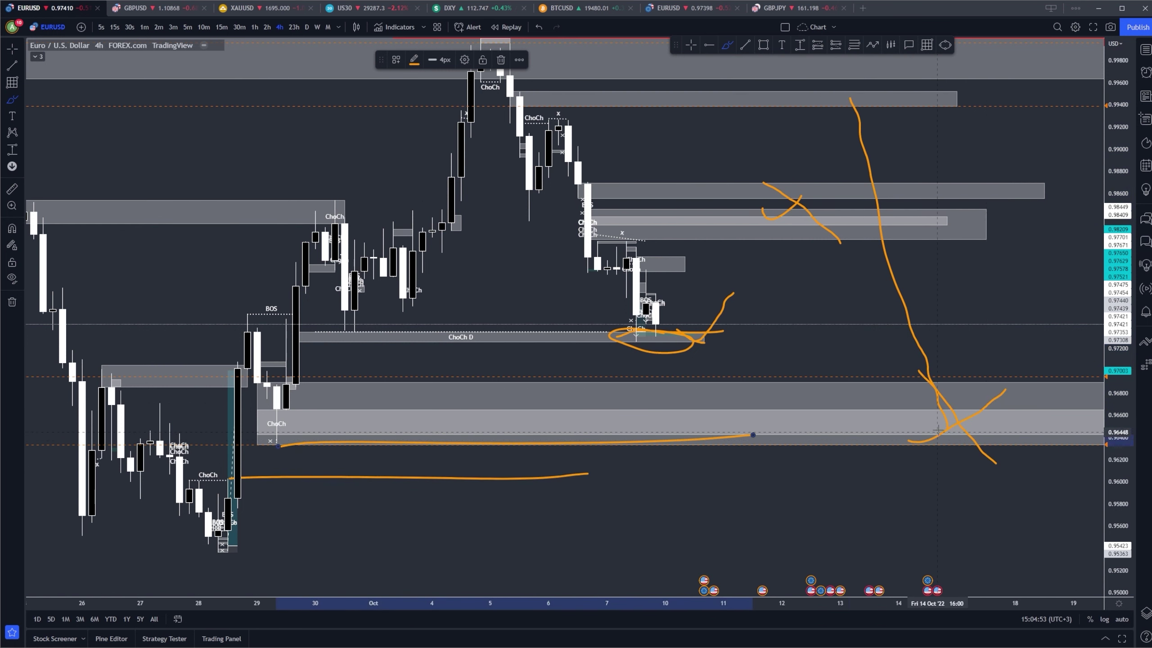
{"action": "mouse_move", "coordinate": [938, 430]}
{"action": "left_mouse_down"}
{"action": "mouse_move", "coordinate": [998, 470]}
{"action": "mouse_move", "coordinate": [1068, 384]}
{"action": "mouse_move", "coordinate": [1084, 333]}
{"action": "left_mouse_up"}
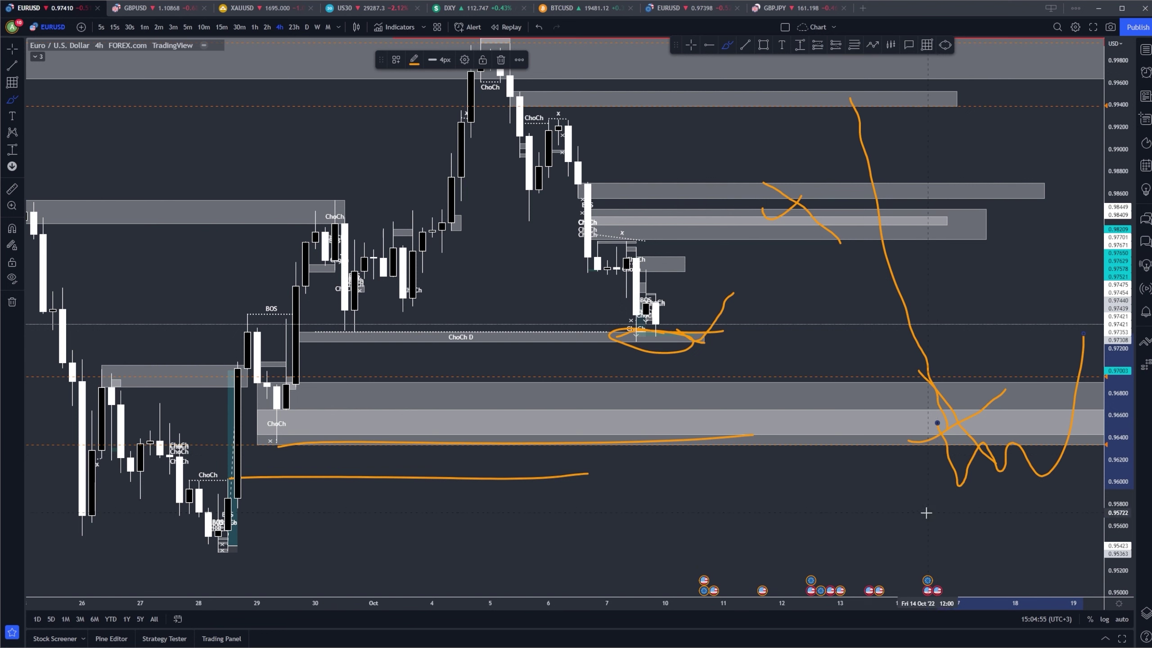
Undo all the brush annotations on the 4-hour EURUSD chart.
{"action": "left_click", "coordinate": [534, 28]}
{"action": "left_click", "coordinate": [537, 29]}
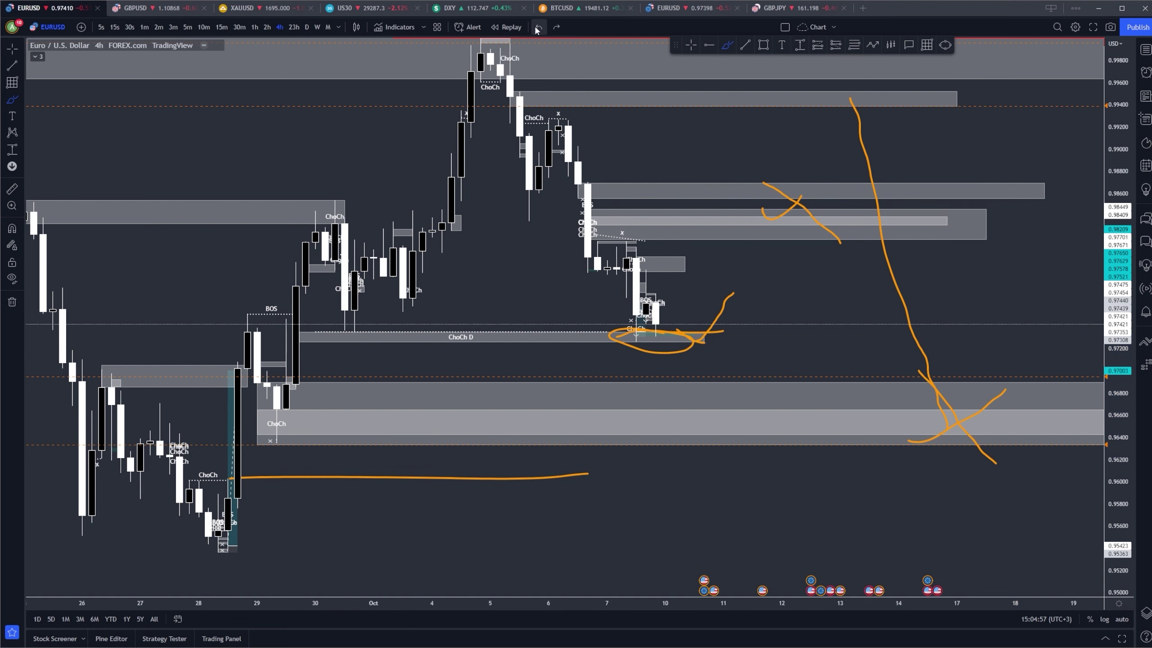
{"action": "left_click", "coordinate": [537, 28]}
{"action": "left_click", "coordinate": [539, 27]}
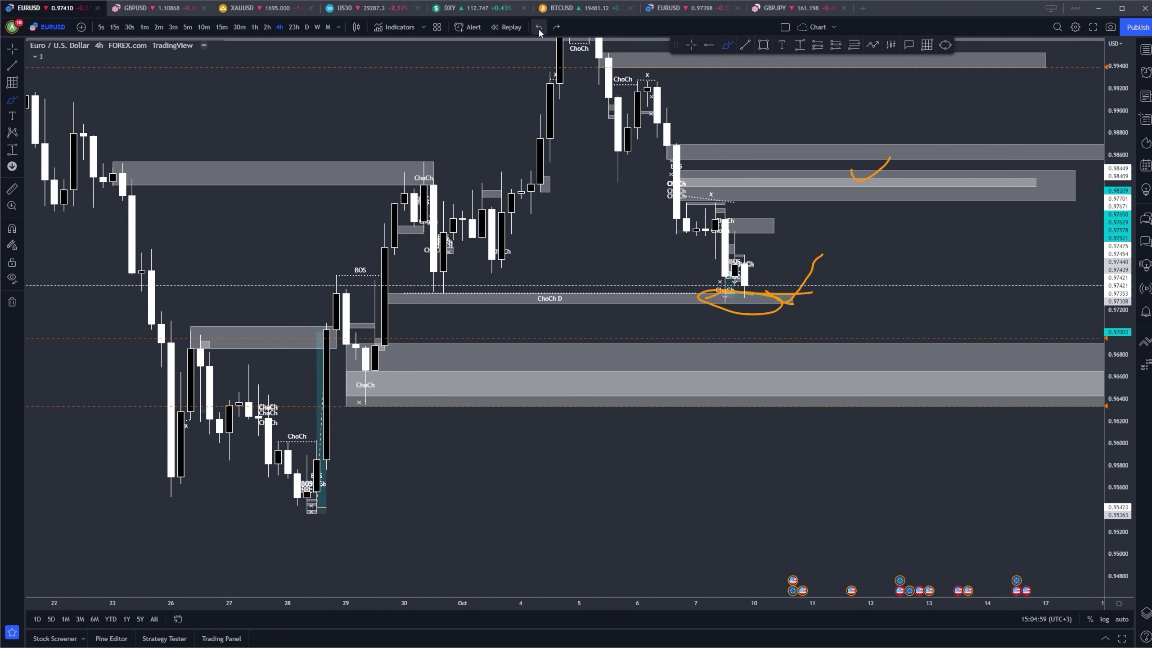
{"action": "left_click", "coordinate": [542, 31]}
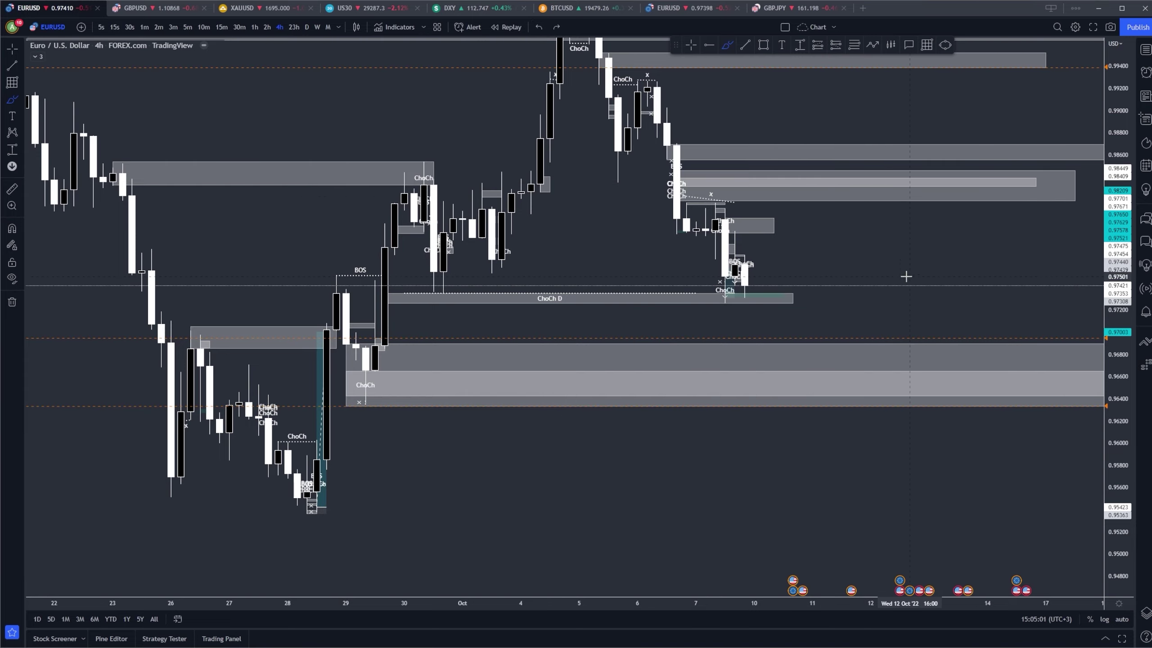
Brush a cross over the lower edge of the demand zone near 0.963, and undo the brush strokes.
{"action": "scroll", "coordinate": [906, 273], "scroll_direction": "down", "scroll_amount": 5}
{"action": "scroll", "coordinate": [870, 312], "scroll_direction": "down", "scroll_amount": 2}
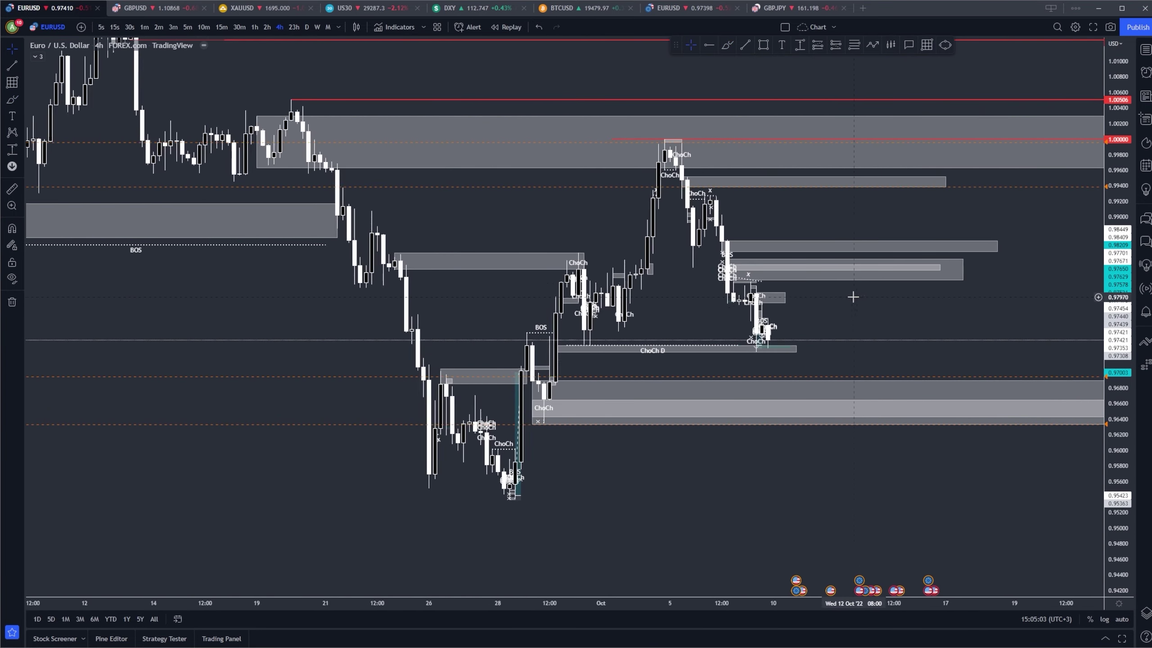
{"action": "left_click", "coordinate": [727, 45]}
{"action": "left_click_drag", "start_coordinate": [961, 412], "coordinate": [904, 442]}
{"action": "left_click_drag", "start_coordinate": [917, 414], "coordinate": [957, 455]}
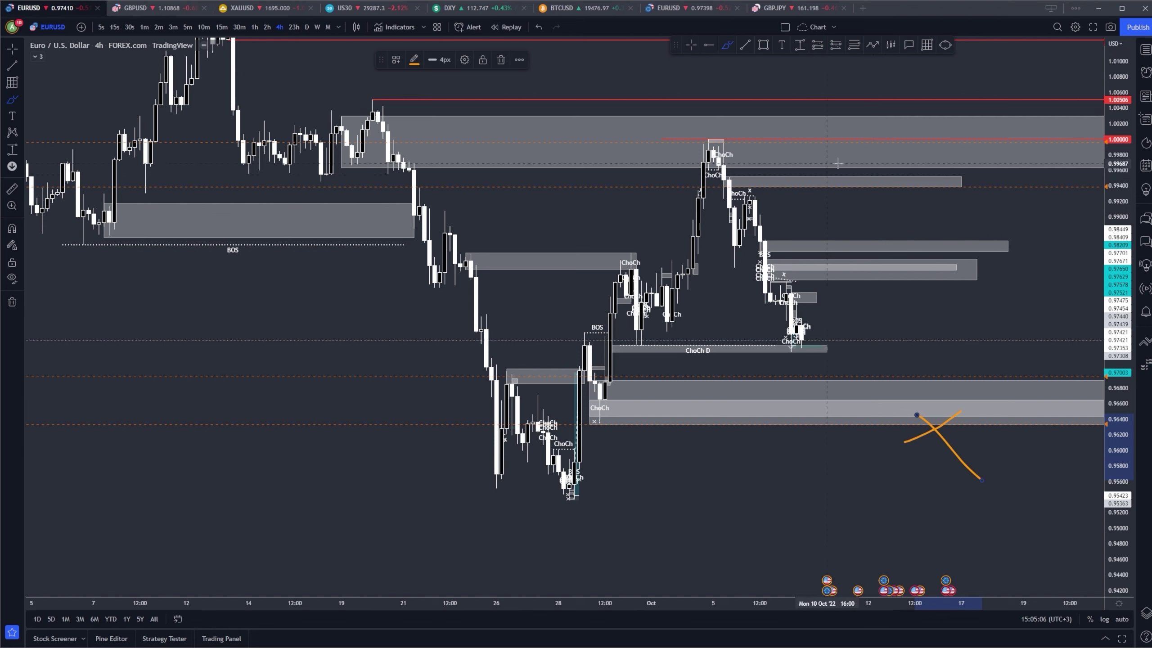
{"action": "mouse_move", "coordinate": [981, 221]}
{"action": "left_mouse_down"}
{"action": "mouse_move", "coordinate": [925, 246]}
{"action": "mouse_move", "coordinate": [996, 263]}
{"action": "left_mouse_up"}
{"action": "left_click", "coordinate": [540, 27]}
{"action": "left_click", "coordinate": [543, 28]}
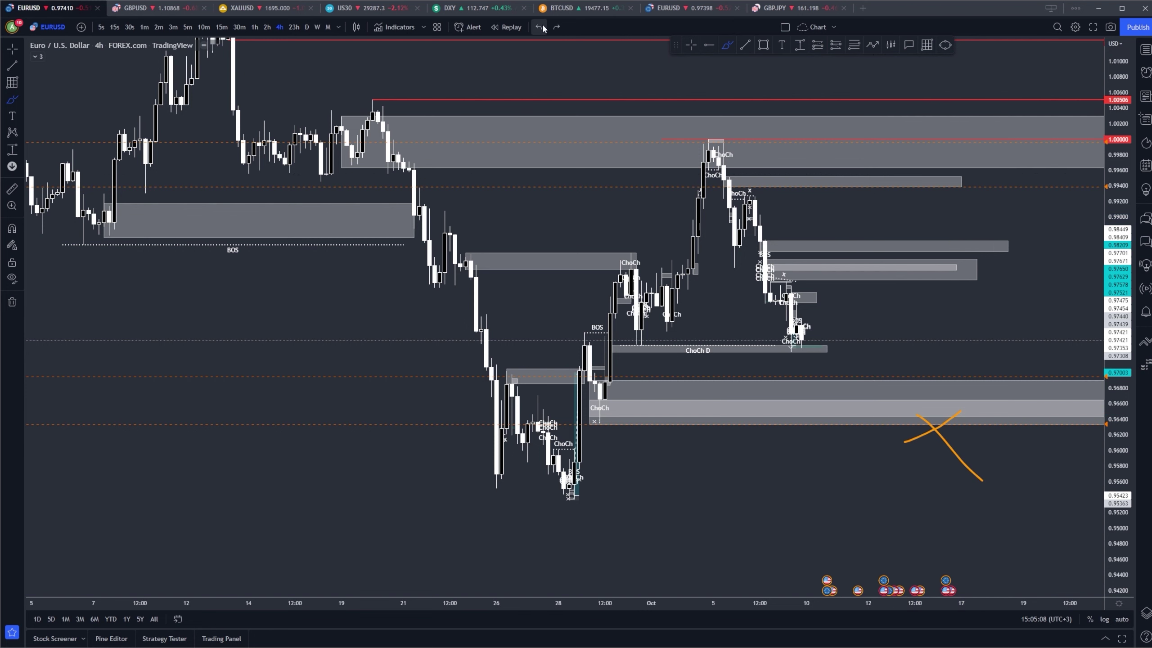
Extend the supply zone between about 0.982 and 0.985 and its narrow inner zone forward in time, the inner one to 19 October.
{"action": "left_click_drag", "start_coordinate": [1117, 272], "coordinate": [1117, 250]}
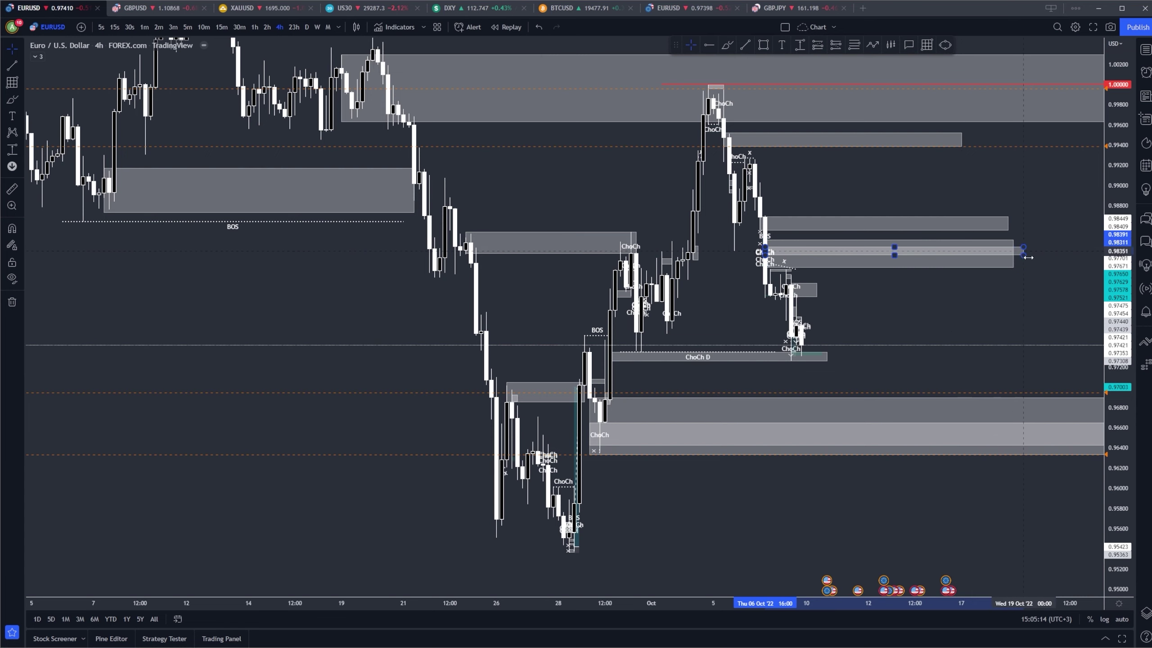
Open the GBPUSD chart and examine its 1-hour supply and demand zones between about 1.075 and 1.160.
{"action": "left_click", "coordinate": [149, 7]}
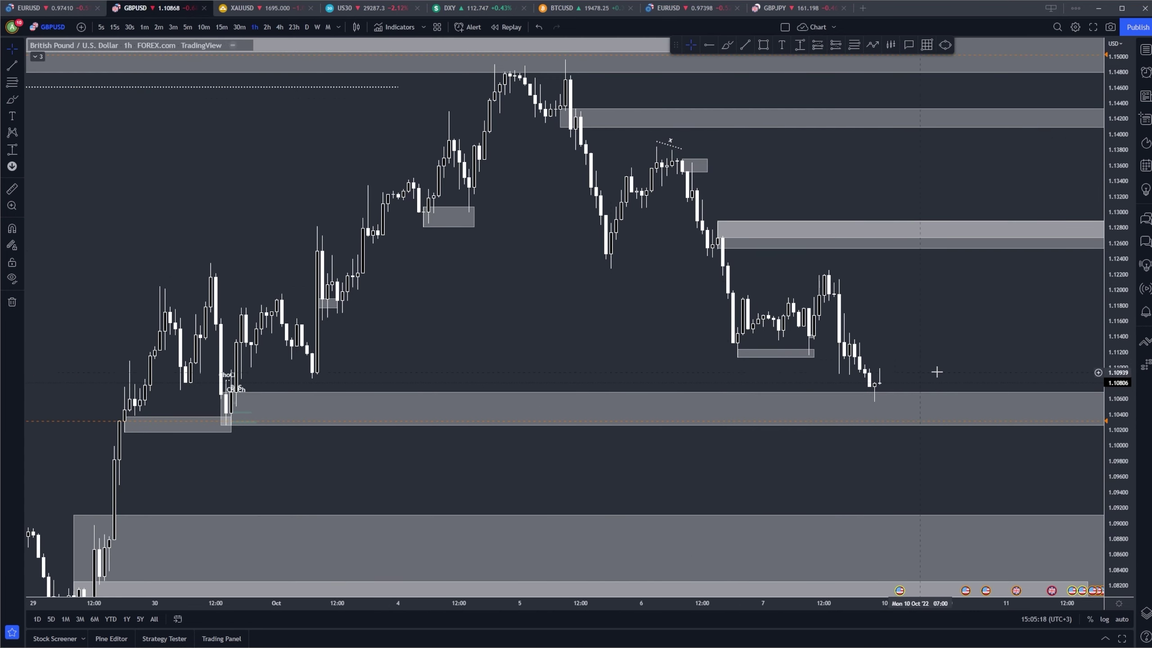
{"action": "scroll", "coordinate": [937, 373], "scroll_direction": "up", "scroll_amount": 2}
{"action": "left_click_drag", "start_coordinate": [1112, 343], "coordinate": [1112, 328]}
{"action": "scroll", "coordinate": [697, 224], "scroll_direction": "down", "scroll_amount": 3}
{"action": "left_click_drag", "start_coordinate": [1120, 269], "coordinate": [1120, 381]}
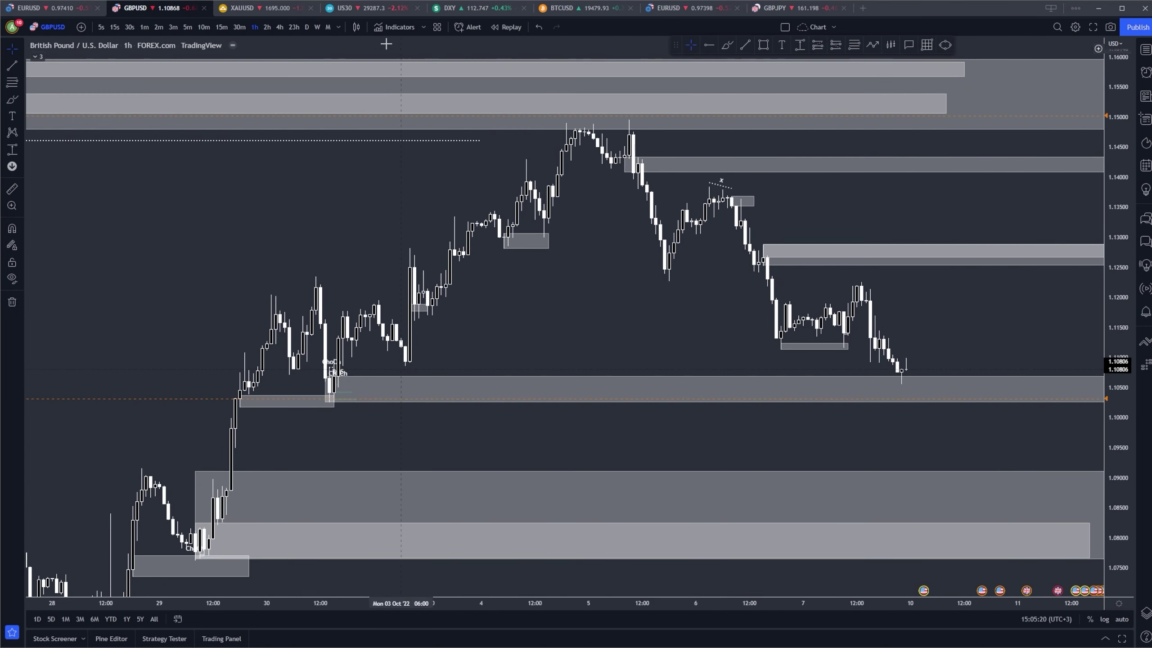
On the daily GBPUSD chart, extend the demand zone between about 1.077 and 1.091 and its inner zone forward into the second half of November.
{"action": "left_click", "coordinate": [307, 27]}
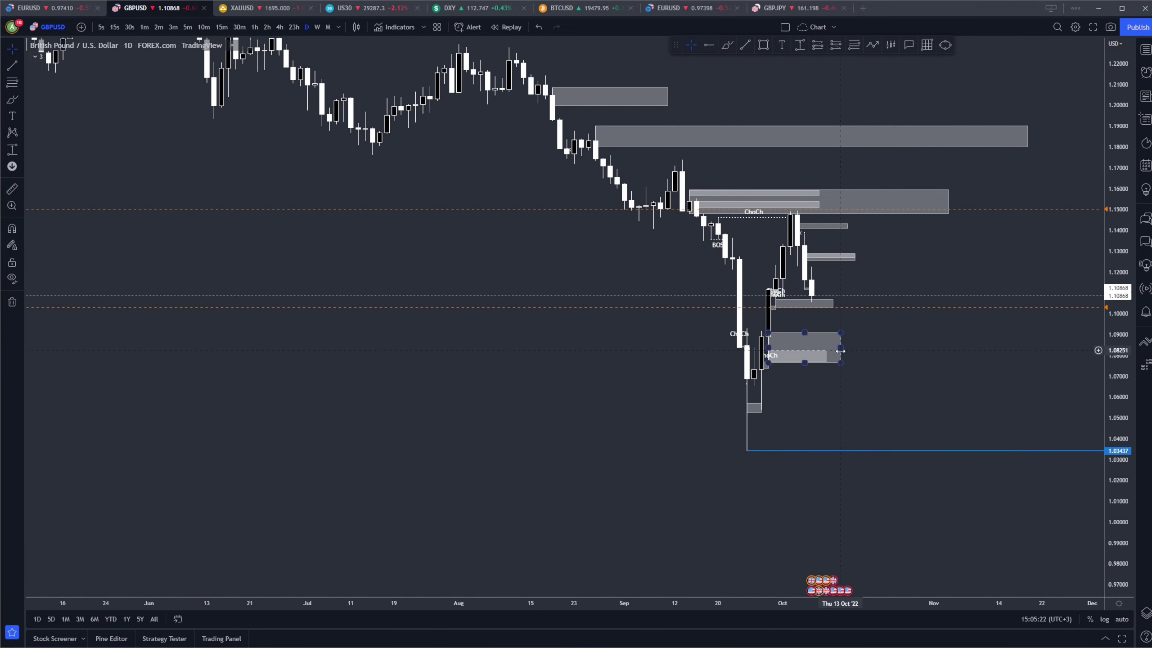
{"action": "left_click_drag", "start_coordinate": [840, 349], "coordinate": [978, 348]}
{"action": "left_click_drag", "start_coordinate": [826, 357], "coordinate": [1049, 347]}
Examine the daily GBPUSD structure from the supply zones above 1.15 down to the 1.034 low, and switch to the 4-hour timeframe.
{"action": "left_click_drag", "start_coordinate": [848, 417], "coordinate": [864, 458]}
{"action": "scroll", "coordinate": [631, 395], "scroll_direction": "up", "scroll_amount": 3}
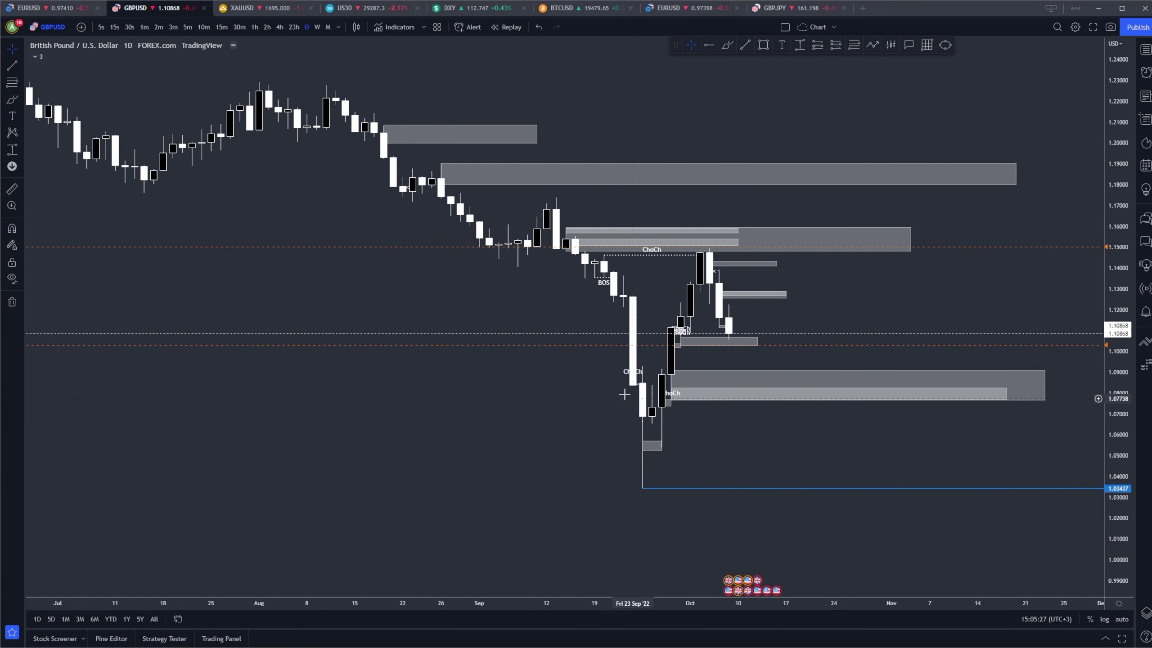
{"action": "scroll", "coordinate": [557, 266], "scroll_direction": "down", "scroll_amount": 3}
{"action": "left_click_drag", "start_coordinate": [1117, 316], "coordinate": [1117, 238]}
{"action": "left_click_drag", "start_coordinate": [1059, 263], "coordinate": [960, 239]}
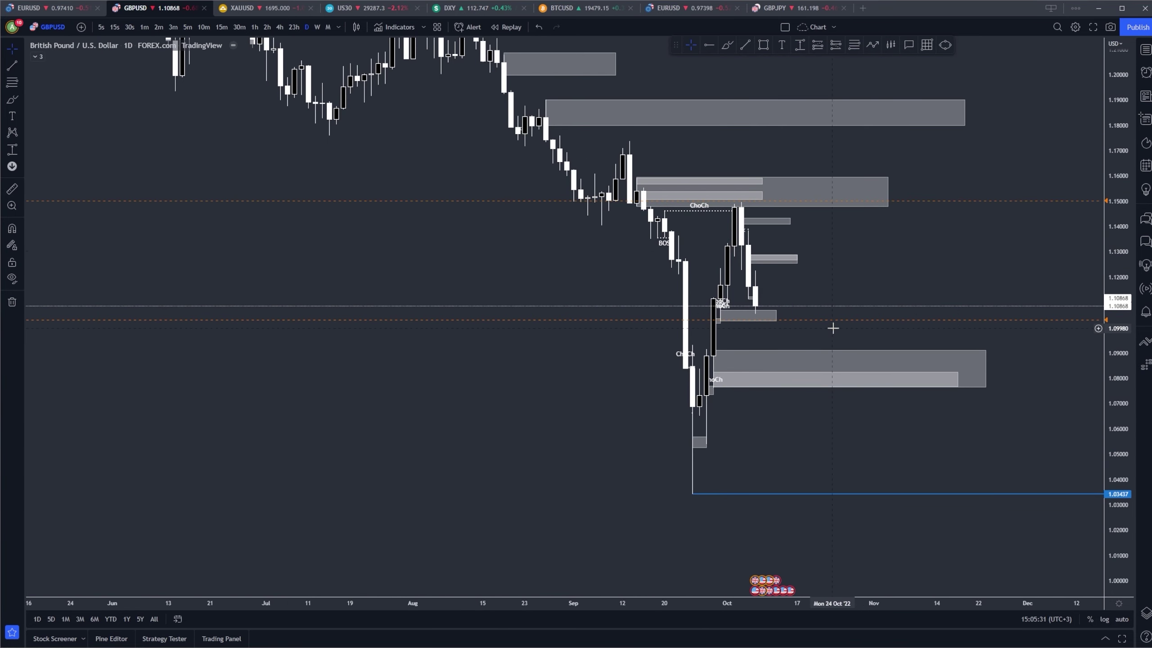
{"action": "scroll", "coordinate": [832, 328], "scroll_direction": "up", "scroll_amount": 2}
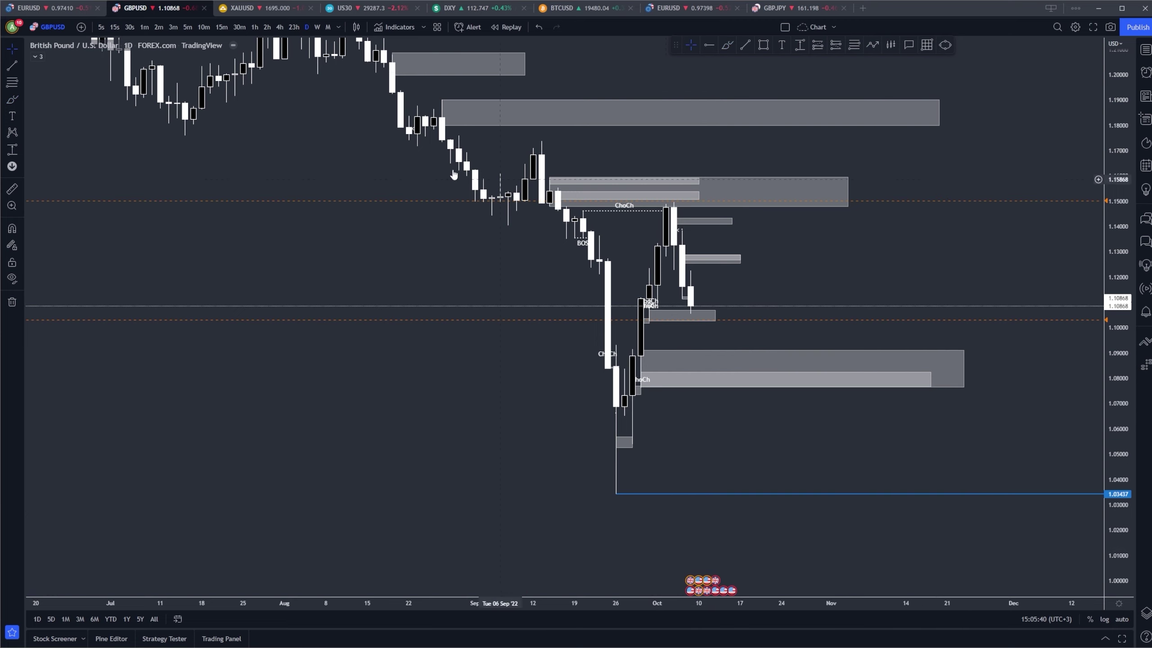
{"action": "left_click", "coordinate": [280, 27]}
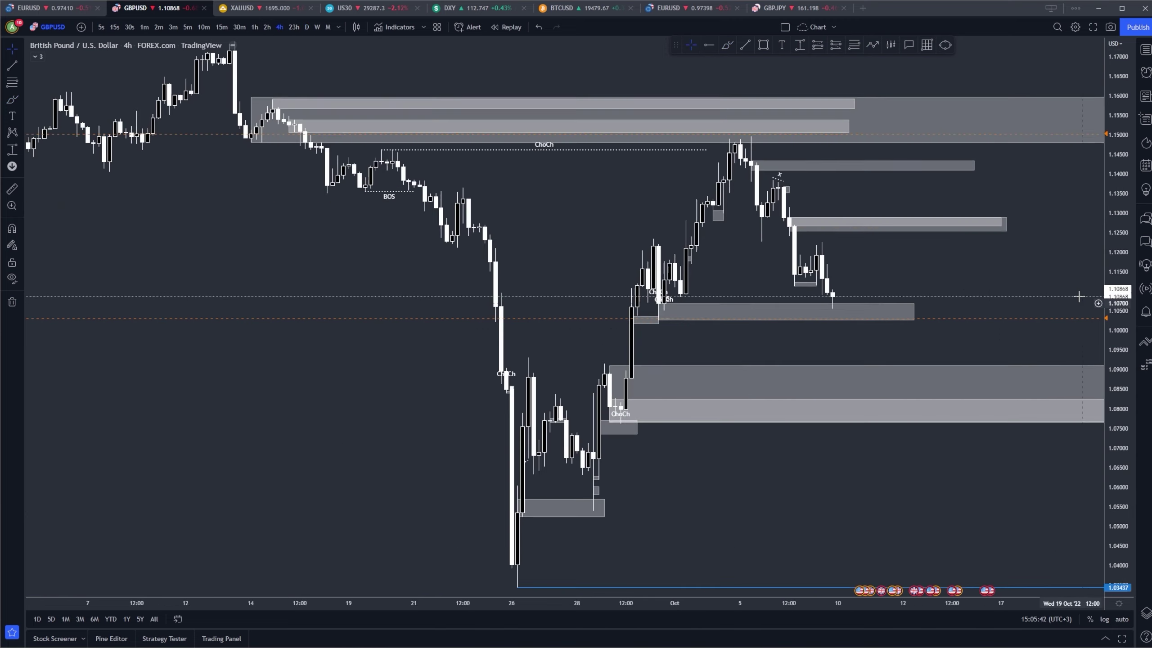
Examine GBPUSD's 4-hour structure and inspect the demand zone between about 1.103 and 1.107 on the 1-hour and 15-minute timeframes.
{"action": "scroll", "coordinate": [1105, 359], "scroll_direction": "down", "scroll_amount": 4}
{"action": "mouse_move", "coordinate": [1107, 360]}
{"action": "left_mouse_down"}
{"action": "mouse_move", "coordinate": [1023, 309]}
{"action": "mouse_move", "coordinate": [1065, 290]}
{"action": "mouse_move", "coordinate": [1107, 356]}
{"action": "left_mouse_up"}
{"action": "scroll", "coordinate": [1065, 290], "scroll_direction": "up", "scroll_amount": 3}
{"action": "scroll", "coordinate": [1036, 319], "scroll_direction": "down", "scroll_amount": 1}
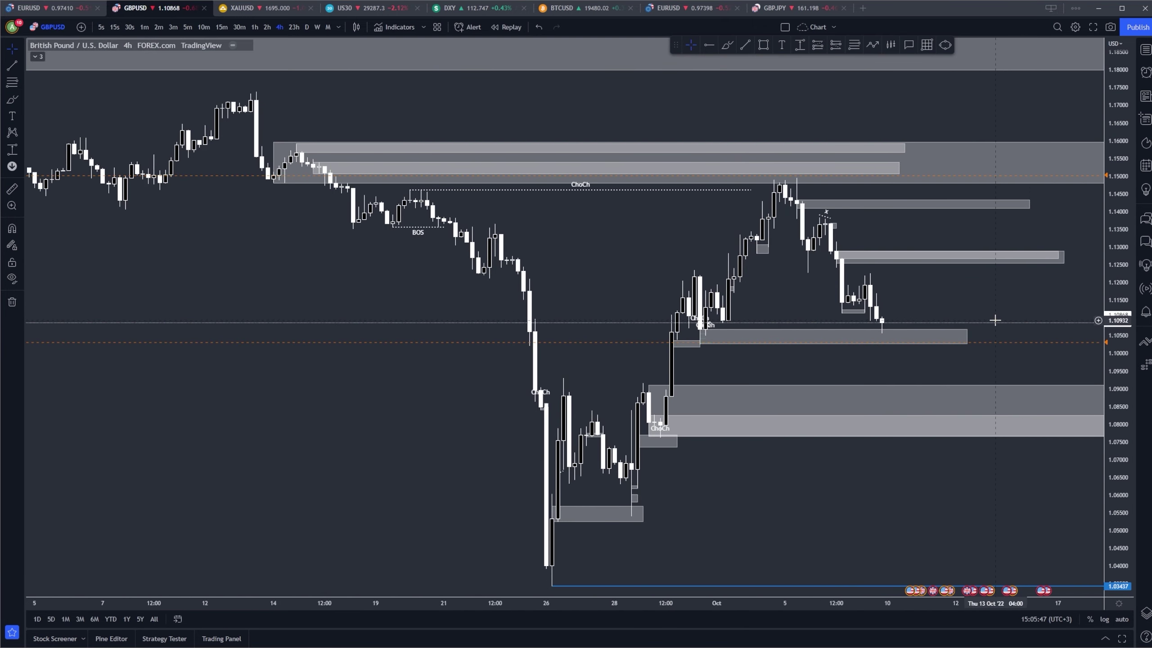
{"action": "scroll", "coordinate": [908, 314], "scroll_direction": "up", "scroll_amount": 1}
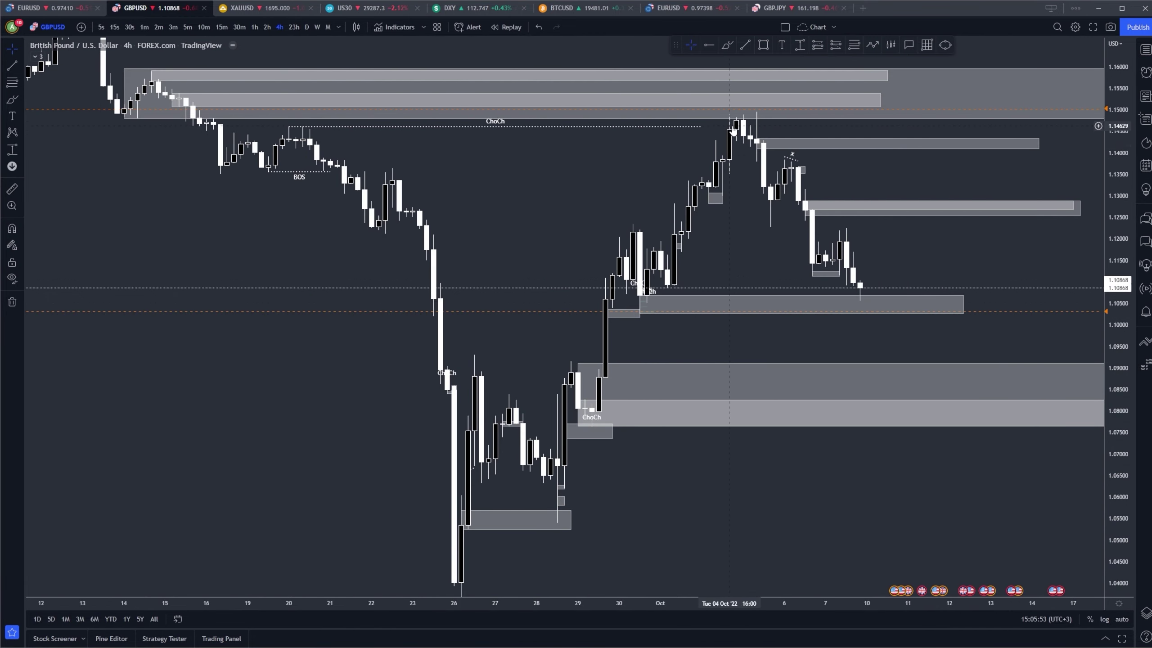
{"action": "left_click", "coordinate": [255, 27]}
{"action": "left_click_drag", "start_coordinate": [1117, 454], "coordinate": [1117, 229]}
{"action": "scroll", "coordinate": [949, 229], "scroll_direction": "down", "scroll_amount": 3}
{"action": "left_click_drag", "start_coordinate": [1013, 211], "coordinate": [985, 258]}
{"action": "left_click", "coordinate": [221, 28]}
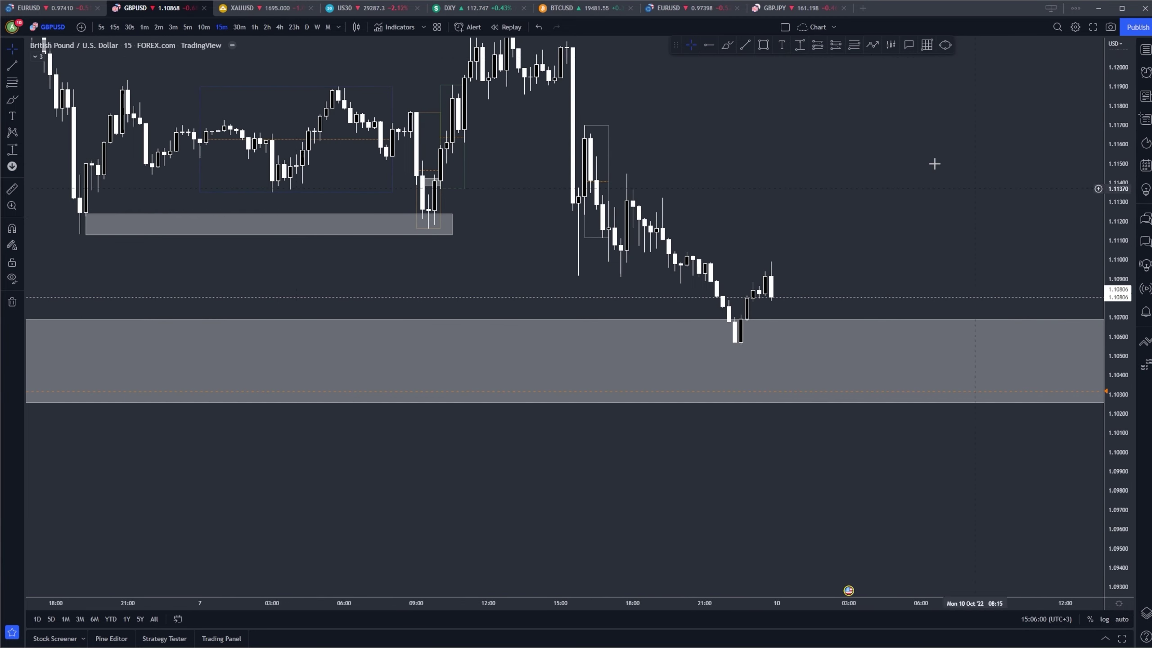
On the 1-hour chart, draw a projected path from current price to about 1.117, down into the 1.103–1.107 demand zone, and up to about 1.1265.
{"action": "left_click", "coordinate": [254, 27]}
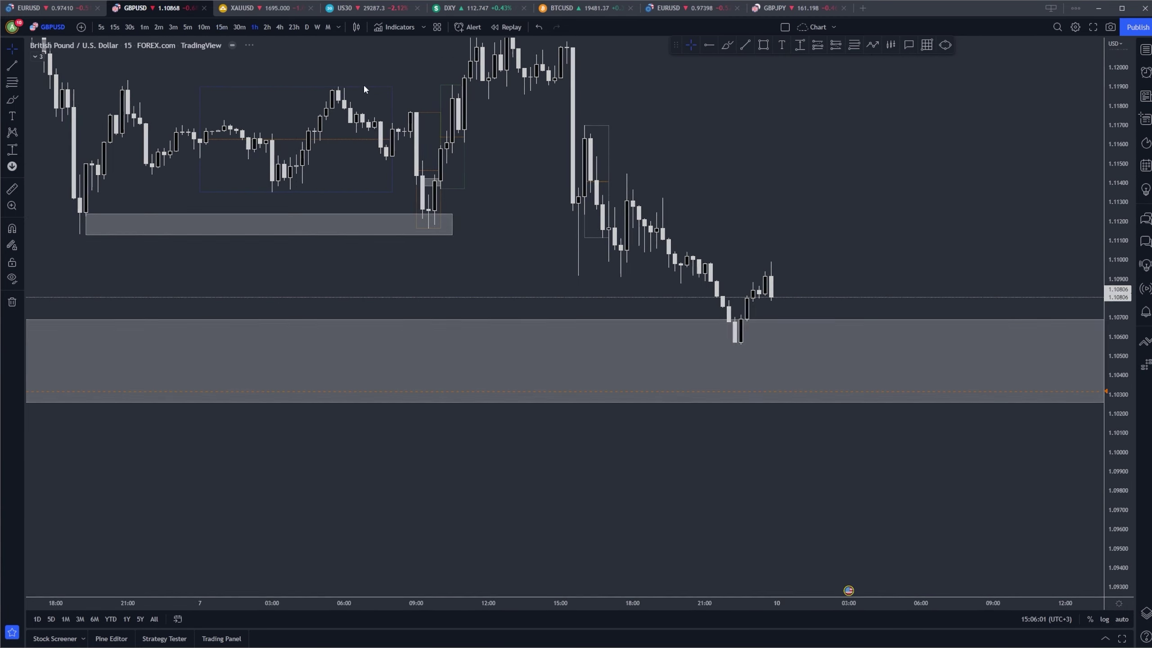
{"action": "left_click_drag", "start_coordinate": [1112, 252], "coordinate": [1112, 393]}
{"action": "left_click_drag", "start_coordinate": [858, 199], "coordinate": [904, 237]}
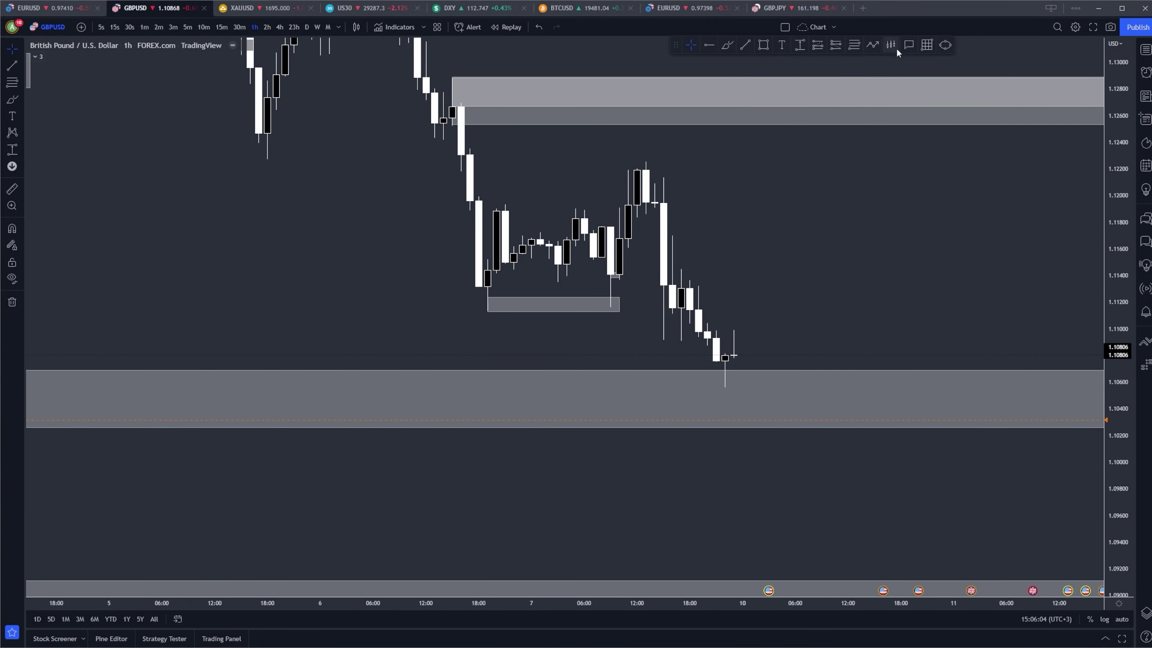
{"action": "left_click", "coordinate": [735, 362]}
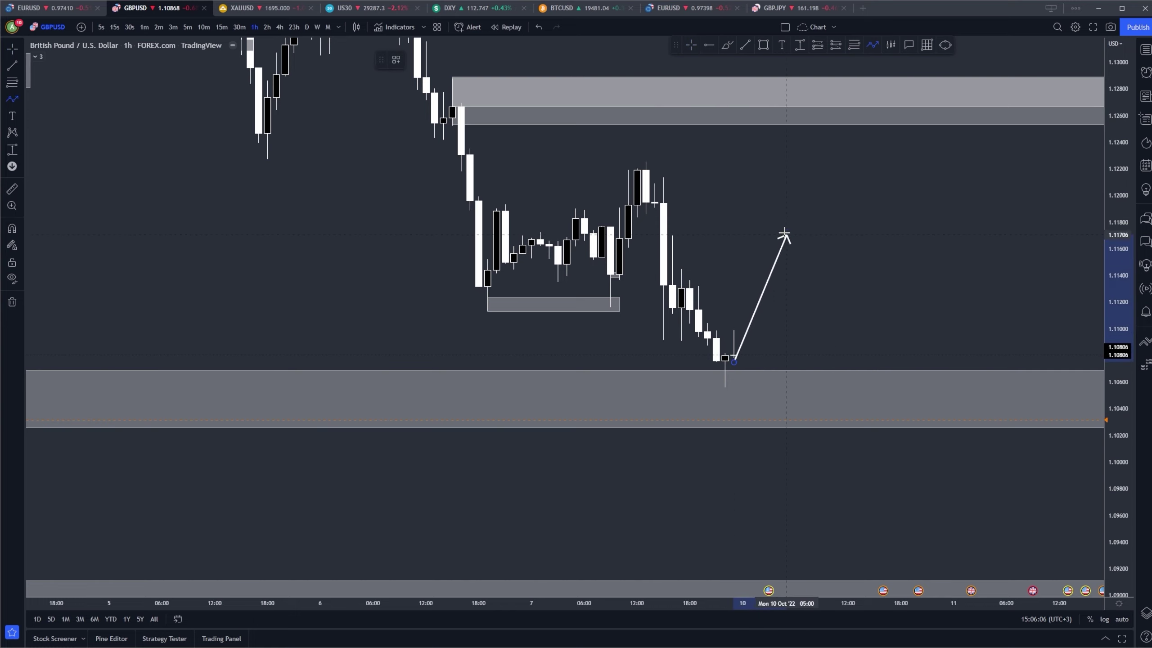
{"action": "left_click", "coordinate": [822, 350]}
{"action": "left_click", "coordinate": [848, 280]}
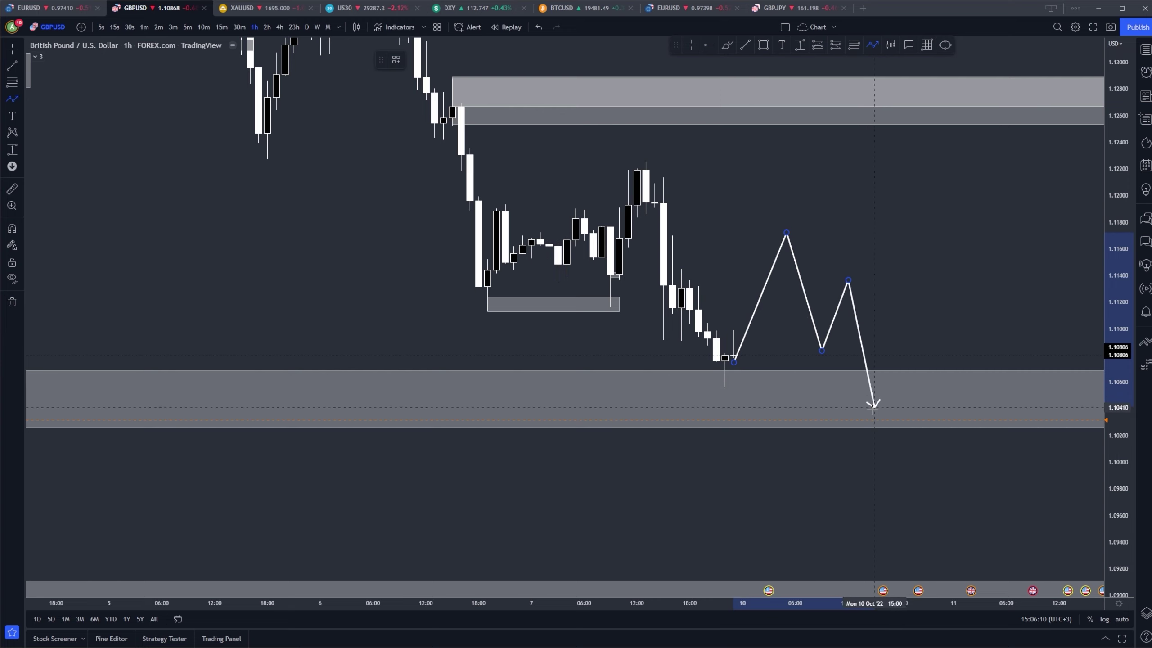
{"action": "left_click", "coordinate": [866, 423]}
{"action": "left_click", "coordinate": [919, 379]}
{"action": "left_click", "coordinate": [928, 410]}
{"action": "double_click", "coordinate": [1033, 106]}
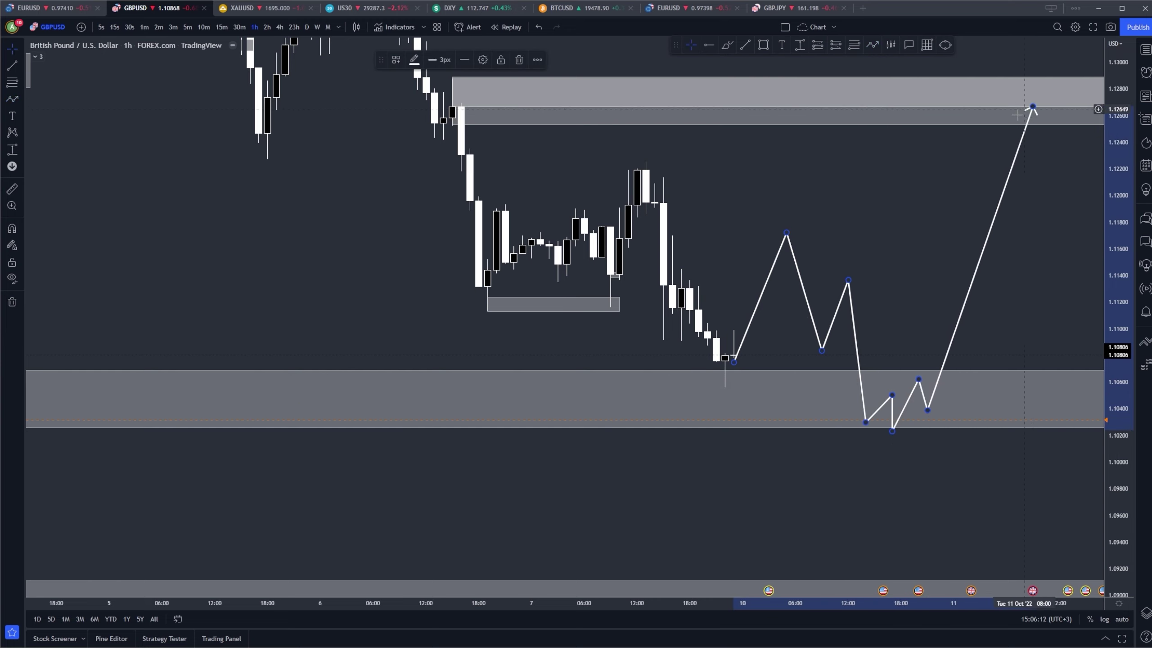
Try a second projected path reacting near the demand zone's upper edge and rising to about 1.1275, and remove both paths.
{"action": "left_click", "coordinate": [872, 44]}
{"action": "left_click", "coordinate": [734, 376]}
{"action": "left_click", "coordinate": [795, 206]}
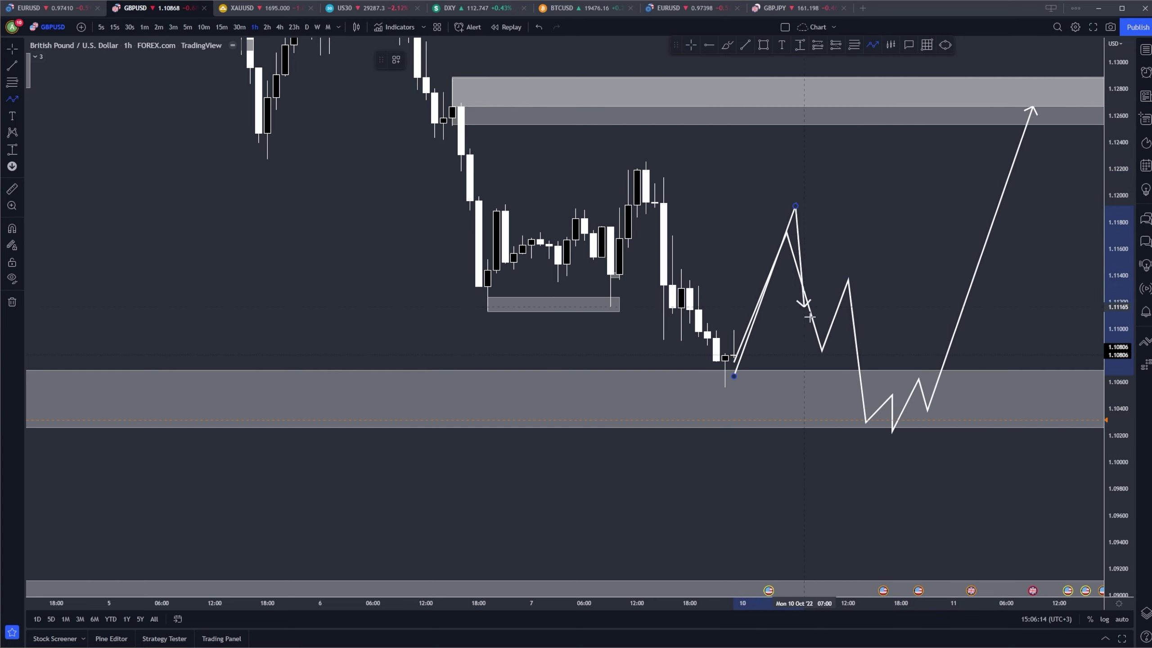
{"action": "left_click", "coordinate": [813, 336]}
{"action": "left_click", "coordinate": [849, 285]}
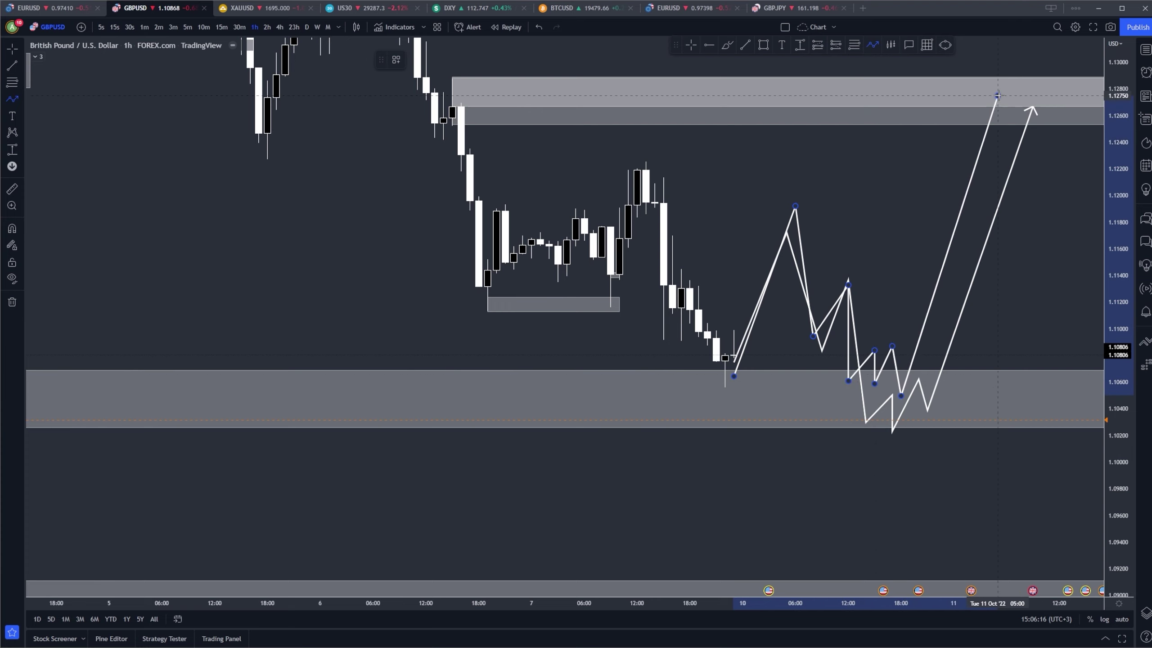
{"action": "key", "text": "Escape"}
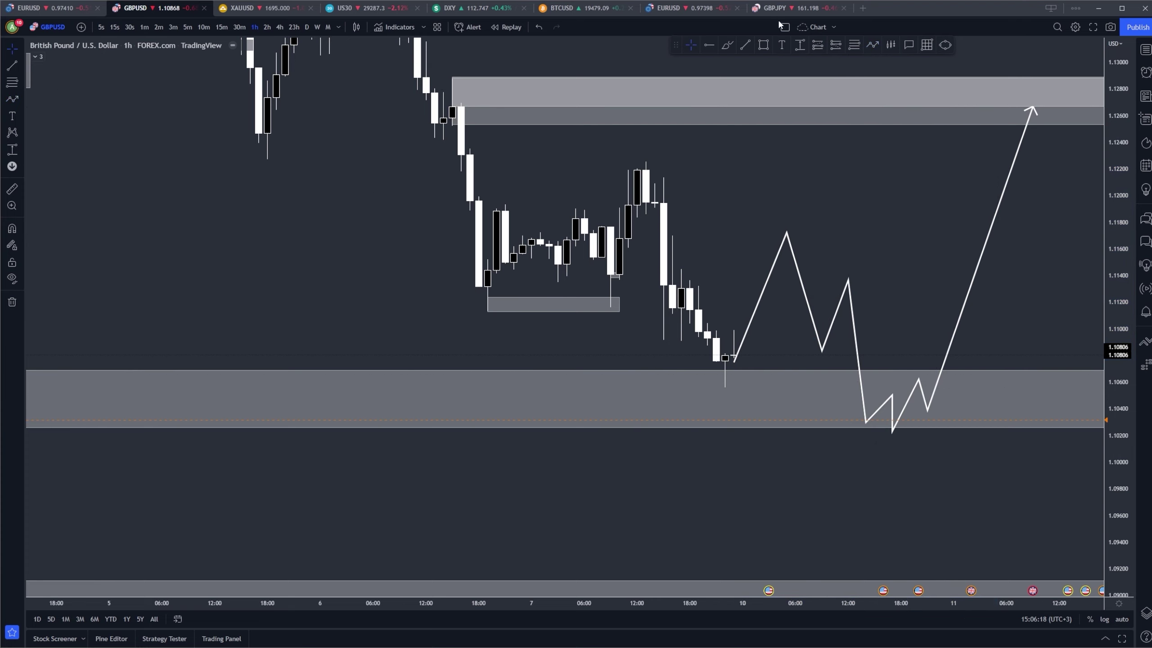
{"action": "left_click", "coordinate": [538, 29]}
{"action": "left_click", "coordinate": [538, 29]}
{"action": "left_click", "coordinate": [539, 28]}
Sketch with the Brush a choppy rise from current price to about 1.117 followed by a downturn, and undo the strokes.
{"action": "scroll", "coordinate": [860, 300], "scroll_direction": "down", "scroll_amount": 1}
{"action": "left_click_drag", "start_coordinate": [860, 300], "coordinate": [962, 320]}
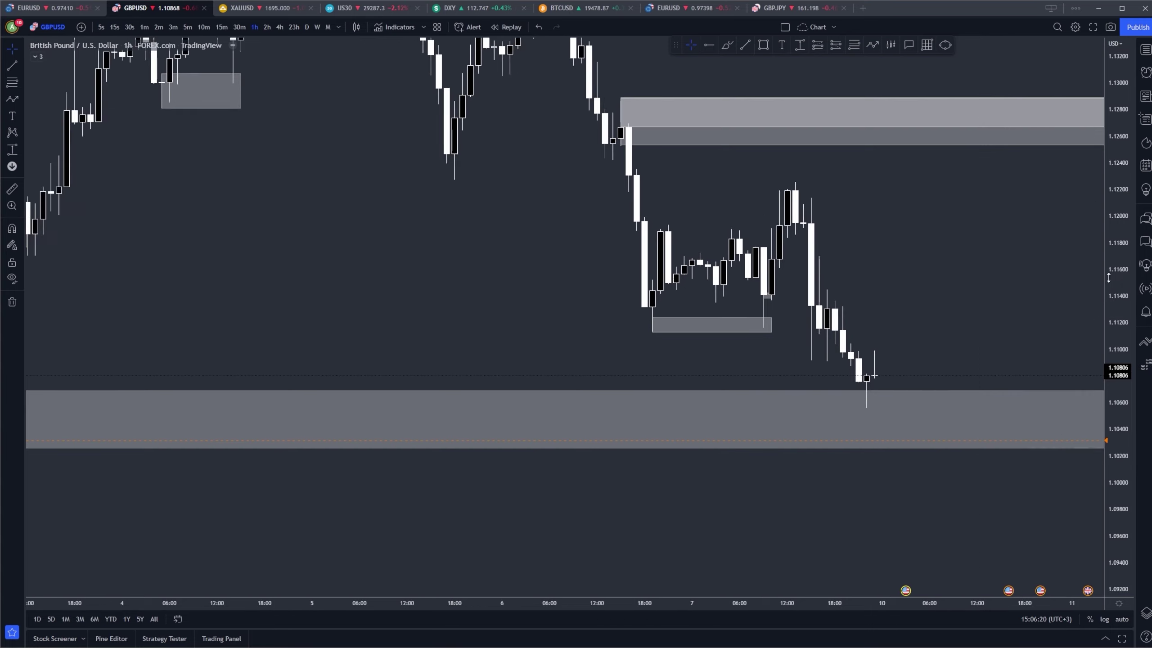
{"action": "left_click_drag", "start_coordinate": [1109, 278], "coordinate": [1109, 284]}
{"action": "scroll", "coordinate": [784, 289], "scroll_direction": "down", "scroll_amount": 3}
{"action": "scroll", "coordinate": [784, 289], "scroll_direction": "up", "scroll_amount": 4}
{"action": "left_click_drag", "start_coordinate": [959, 258], "coordinate": [837, 203]}
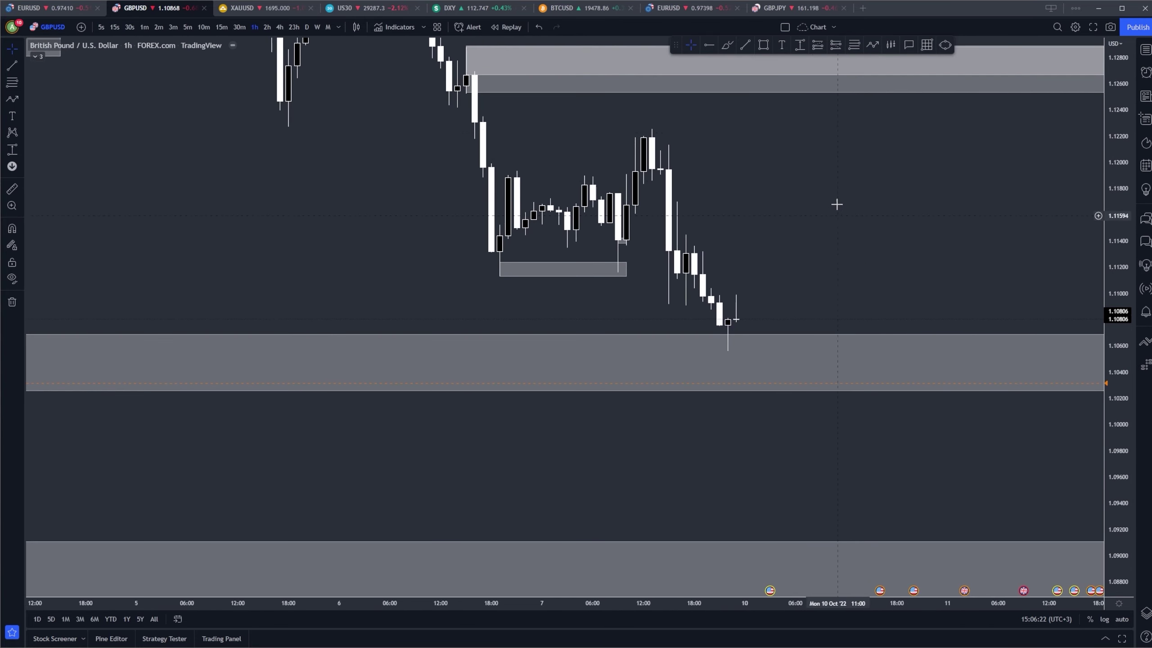
{"action": "left_click", "coordinate": [728, 45]}
{"action": "mouse_move", "coordinate": [745, 318]}
{"action": "left_mouse_down"}
{"action": "mouse_move", "coordinate": [841, 232]}
{"action": "mouse_move", "coordinate": [917, 217]}
{"action": "left_mouse_up"}
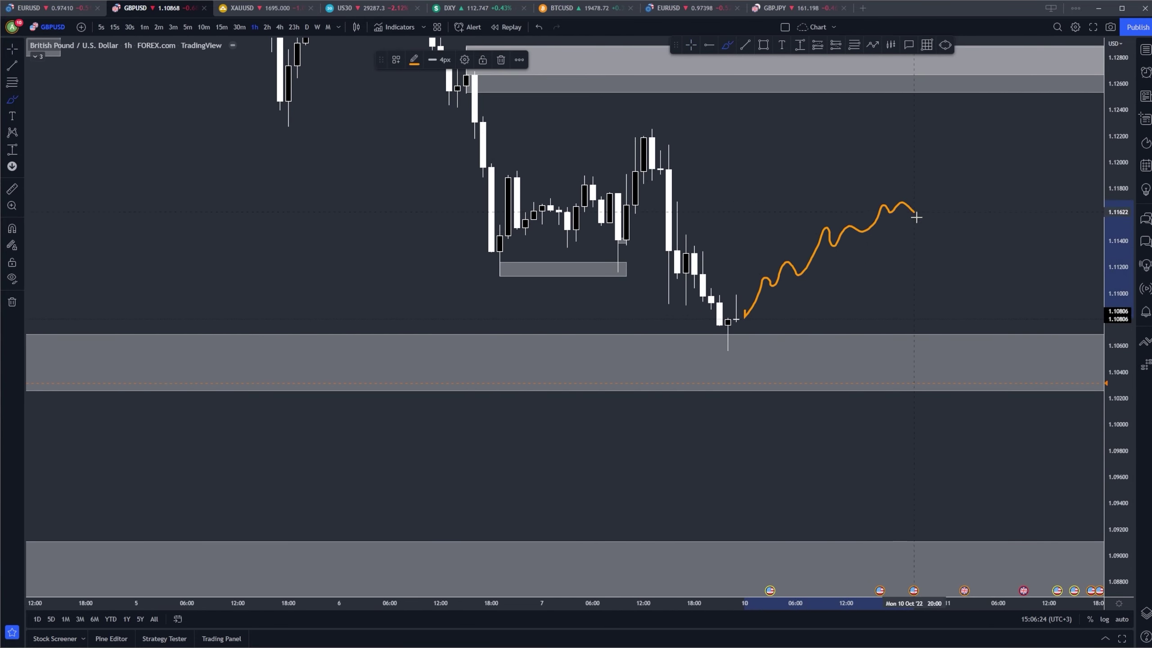
{"action": "mouse_move", "coordinate": [843, 264]}
{"action": "left_mouse_down"}
{"action": "mouse_move", "coordinate": [991, 160]}
{"action": "mouse_move", "coordinate": [998, 103]}
{"action": "left_mouse_up"}
{"action": "key", "text": "ctrl+z"}
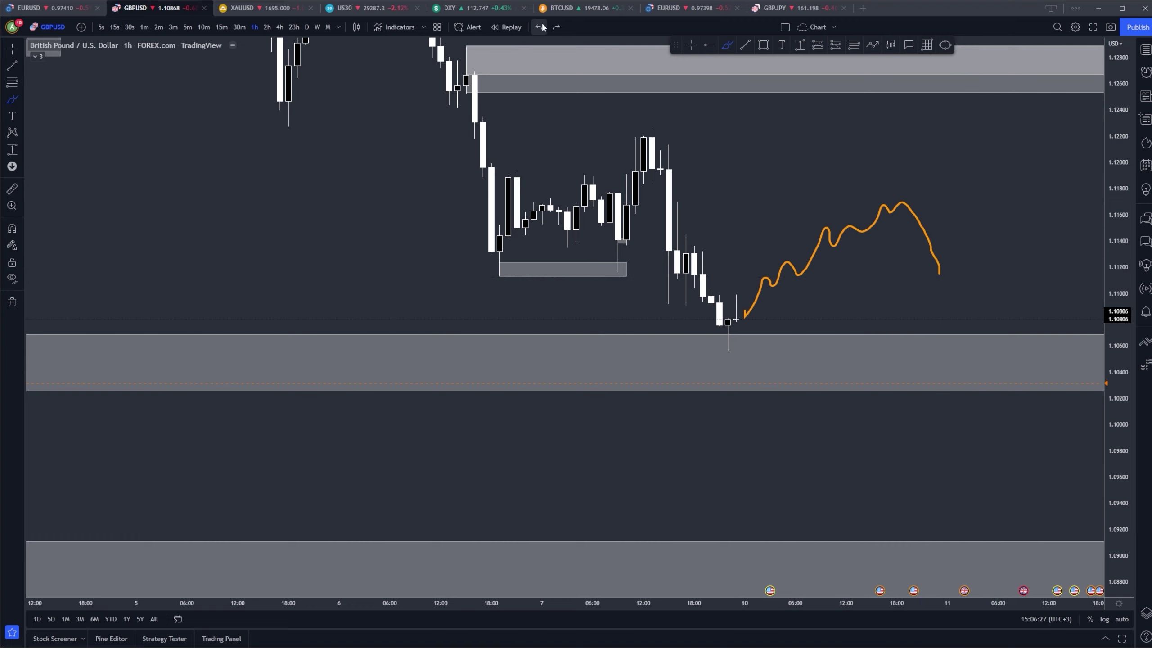
{"action": "key", "text": "ctrl+z"}
Brush a sideways range above the demand zone, a sweep into it and a rally to about 1.123, and undo the strokes.
{"action": "left_click_drag", "start_coordinate": [728, 313], "coordinate": [838, 333]}
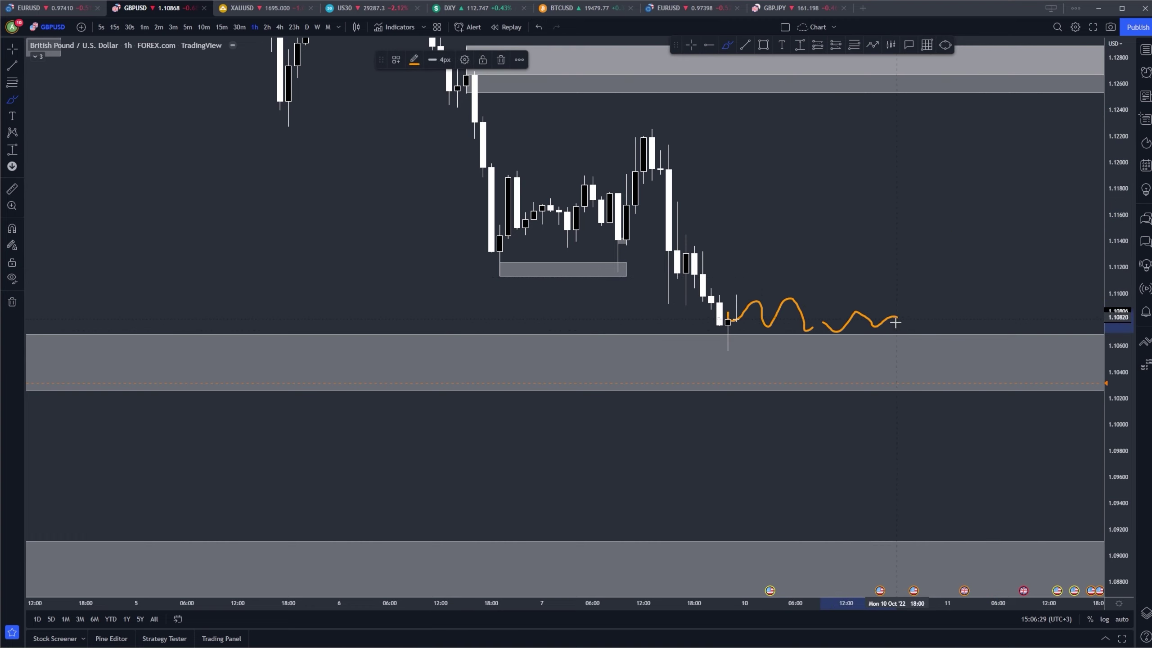
{"action": "mouse_move", "coordinate": [729, 353]}
{"action": "left_mouse_down"}
{"action": "mouse_move", "coordinate": [935, 354]}
{"action": "mouse_move", "coordinate": [1049, 120]}
{"action": "left_mouse_up"}
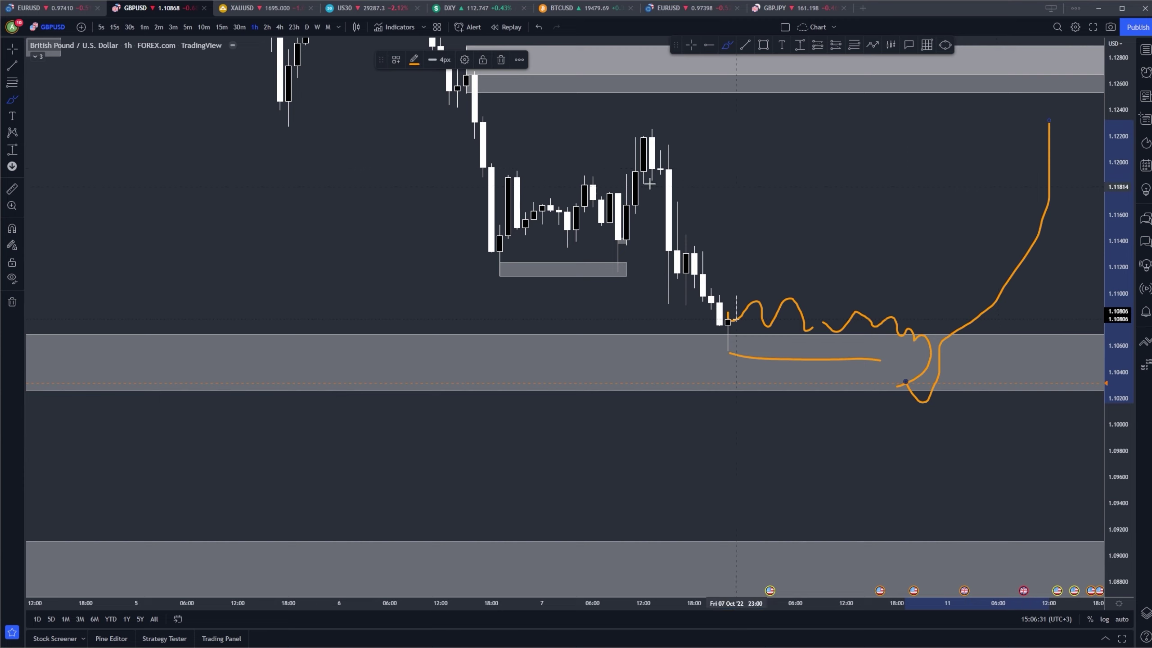
{"action": "left_click", "coordinate": [539, 29]}
{"action": "left_click", "coordinate": [538, 28]}
{"action": "left_click", "coordinate": [539, 28]}
{"action": "left_click", "coordinate": [539, 29]}
Sketch a break below the demand zone, a retest near 1.110 and a drop to about 1.090, and undo the strokes.
{"action": "left_click_drag", "start_coordinate": [737, 398], "coordinate": [855, 399]}
{"action": "left_click_drag", "start_coordinate": [783, 364], "coordinate": [846, 424]}
{"action": "scroll", "coordinate": [917, 457], "scroll_direction": "down", "scroll_amount": 6}
{"action": "scroll", "coordinate": [916, 457], "scroll_direction": "down", "scroll_amount": 2}
{"action": "mouse_move", "coordinate": [992, 420]}
{"action": "left_mouse_down"}
{"action": "mouse_move", "coordinate": [1047, 286]}
{"action": "mouse_move", "coordinate": [1091, 554]}
{"action": "left_mouse_up"}
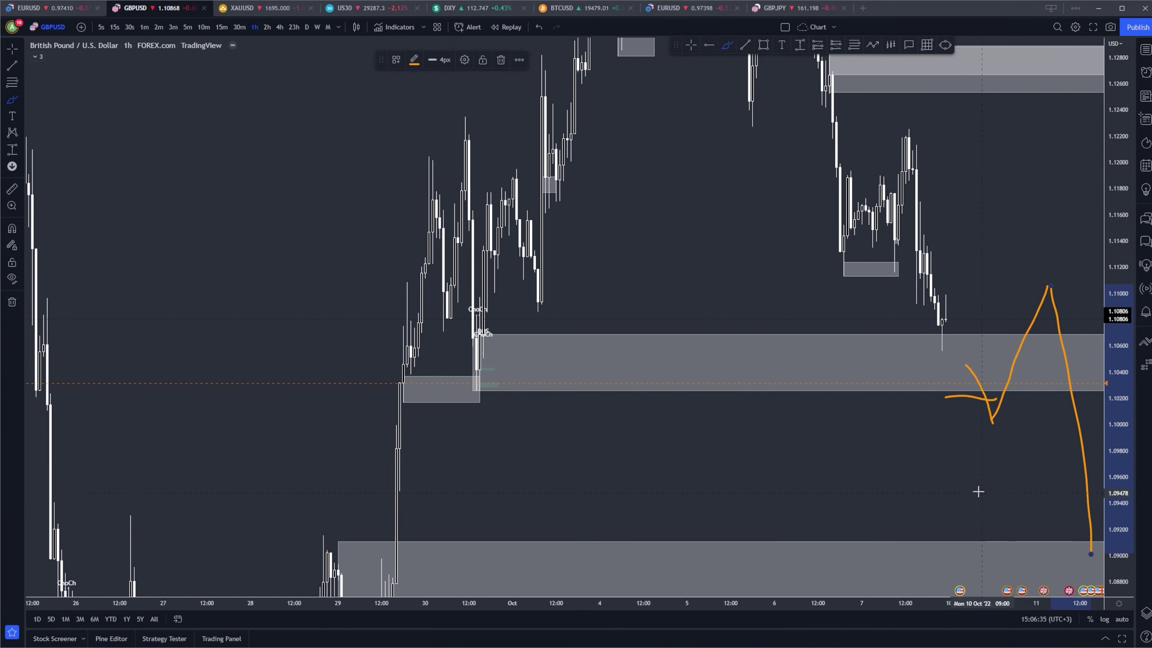
{"action": "left_click_drag", "start_coordinate": [1029, 509], "coordinate": [880, 561]}
{"action": "left_click_drag", "start_coordinate": [825, 475], "coordinate": [1042, 598]}
{"action": "left_click", "coordinate": [539, 26]}
{"action": "left_click", "coordinate": [538, 26]}
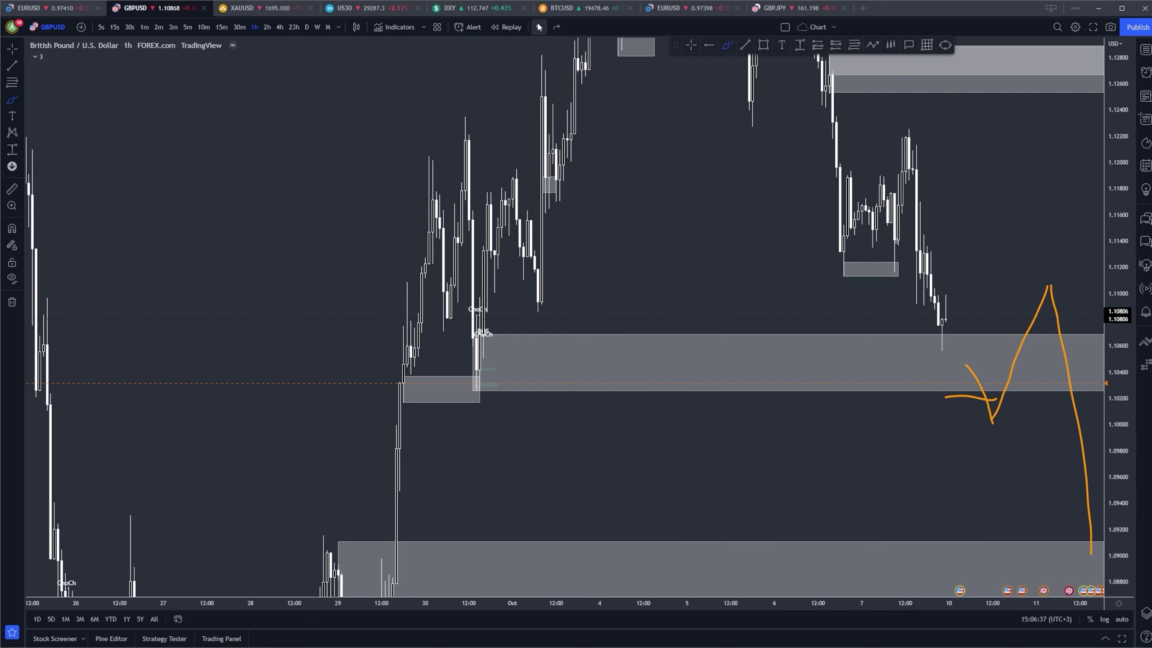
On the 4-hour chart, brush a dip to about 1.100, a bounce to about 1.113 and a drop into the lower demand zone near 1.084.
{"action": "left_click", "coordinate": [280, 27]}
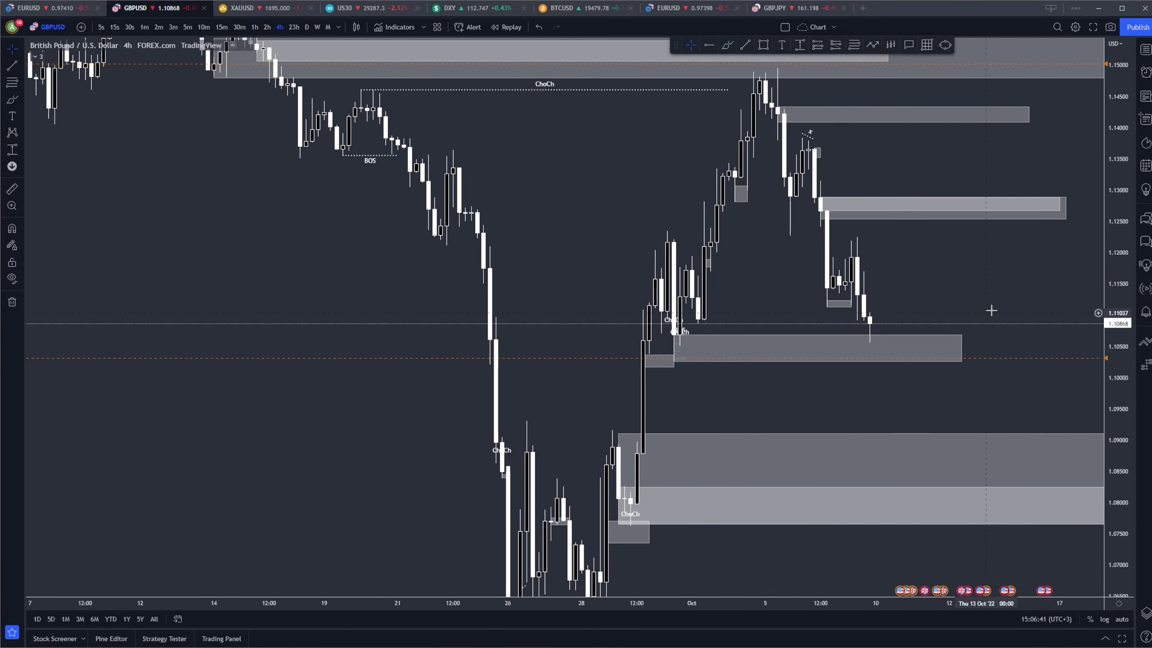
{"action": "scroll", "coordinate": [835, 355], "scroll_direction": "up", "scroll_amount": 1}
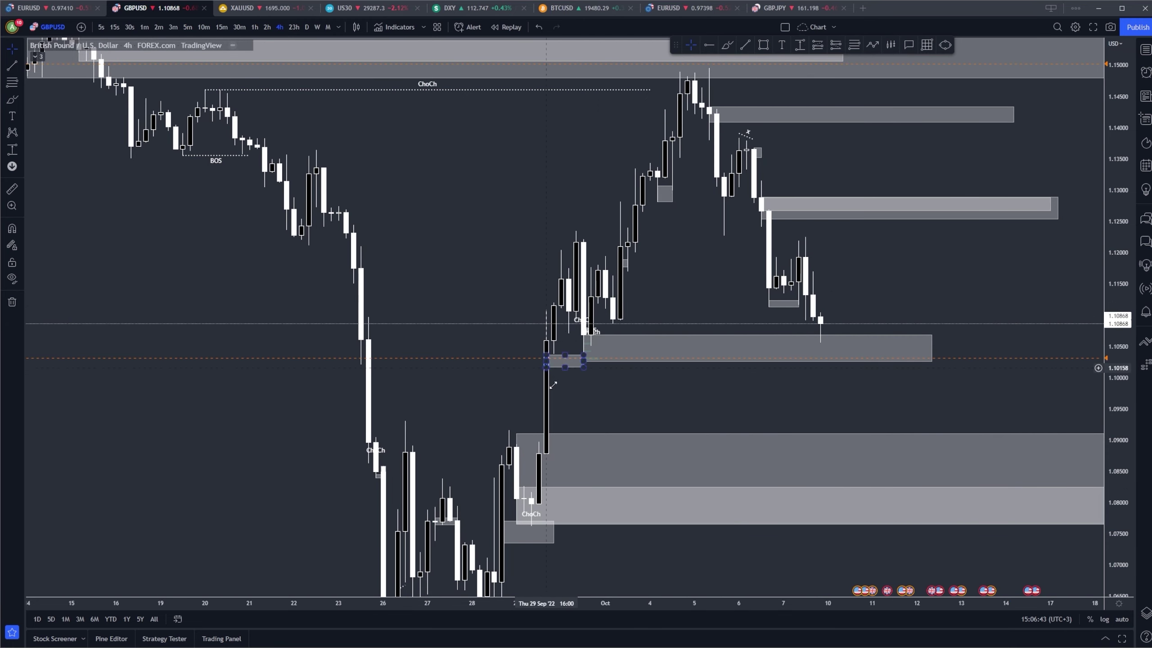
{"action": "scroll", "coordinate": [704, 327], "scroll_direction": "up", "scroll_amount": 1}
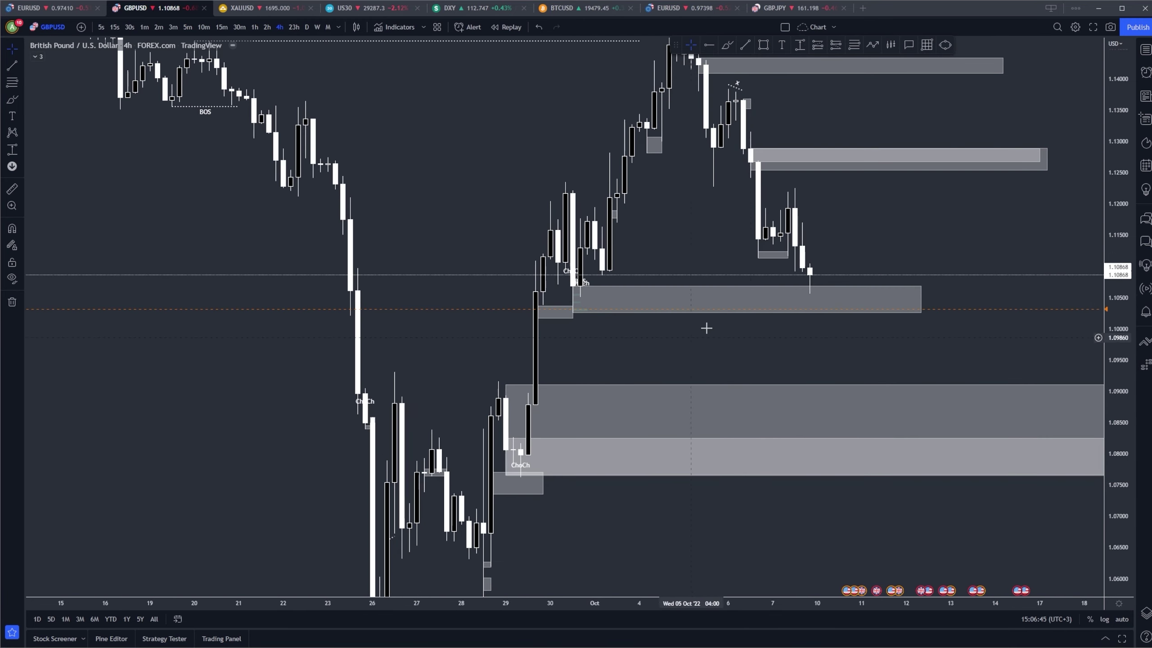
{"action": "left_click", "coordinate": [727, 45]}
{"action": "left_click_drag", "start_coordinate": [748, 273], "coordinate": [784, 314]}
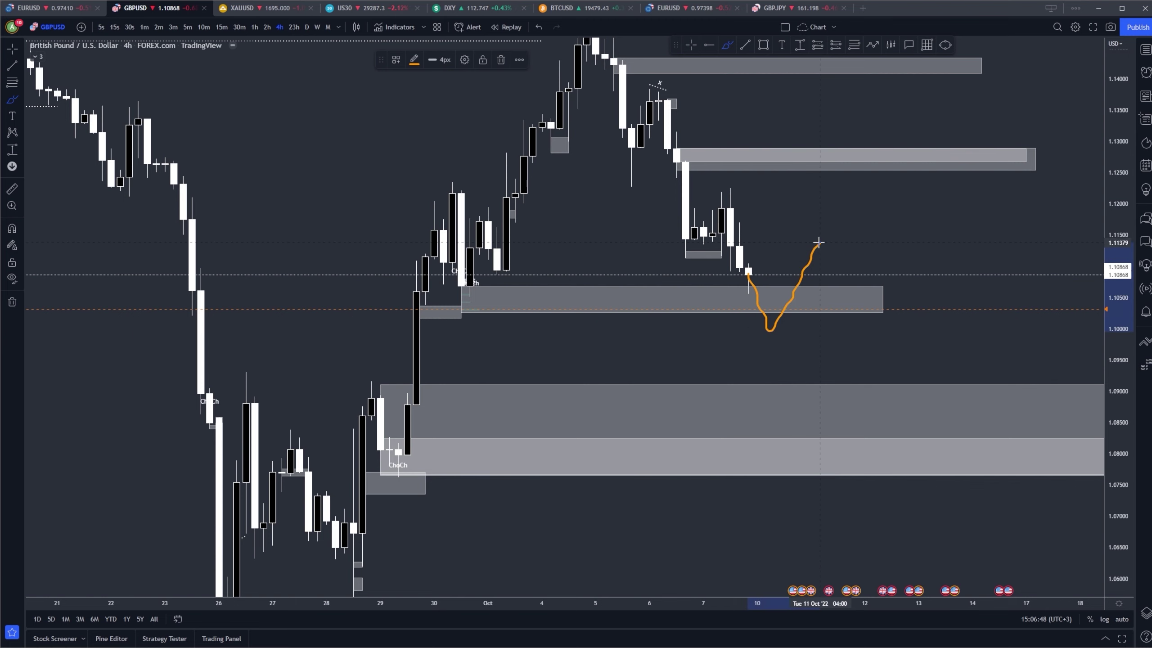
{"action": "left_click_drag", "start_coordinate": [819, 242], "coordinate": [874, 428]}
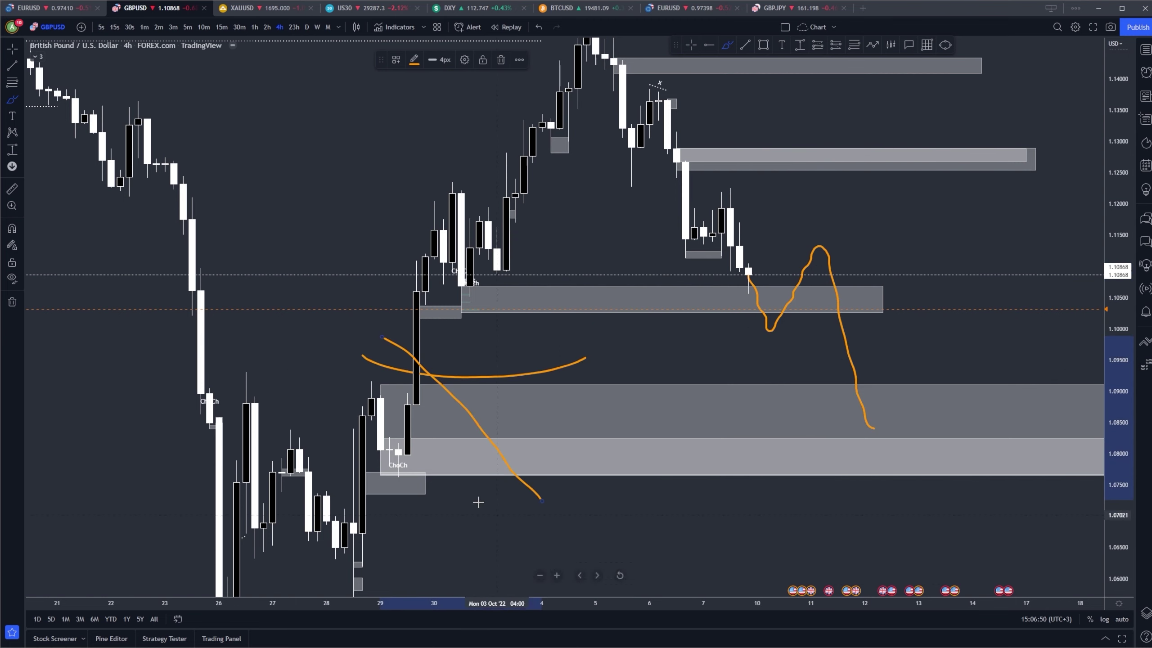
Sketch marks over the lower demand zone between about 1.077 and 1.091, and undo them.
{"action": "left_click_drag", "start_coordinate": [425, 436], "coordinate": [504, 478]}
{"action": "left_click", "coordinate": [540, 27]}
{"action": "left_click", "coordinate": [540, 27]}
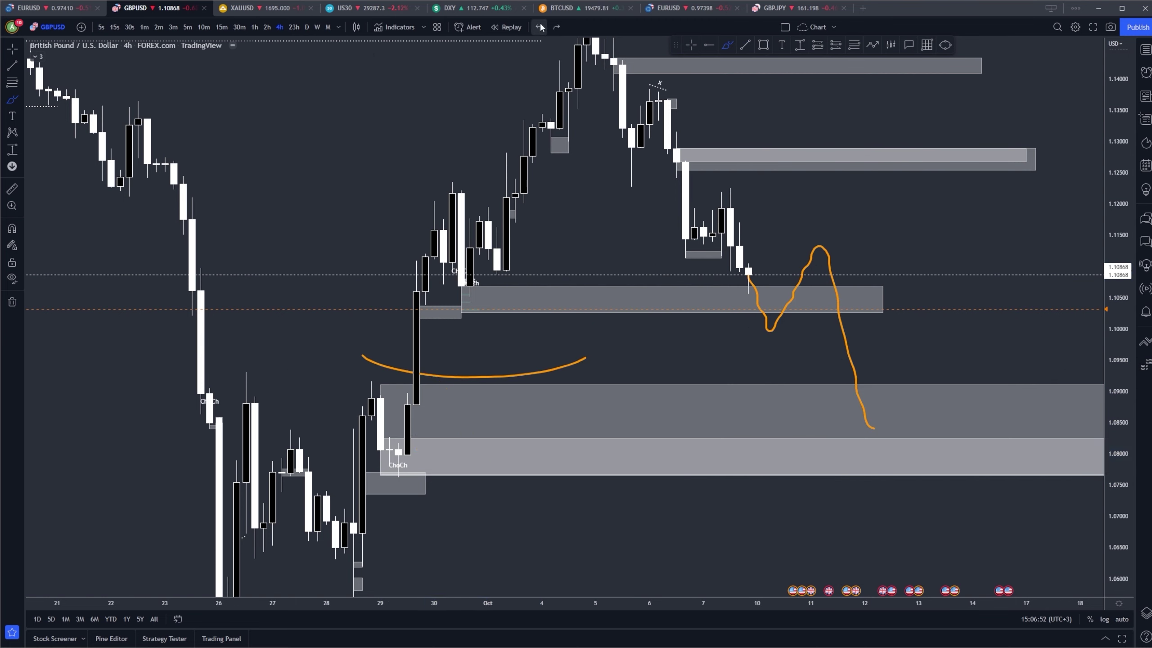
Open the XAUUSD chart and examine its supply and demand zones on the 1-hour and 4-hour timeframes.
{"action": "left_click", "coordinate": [279, 13]}
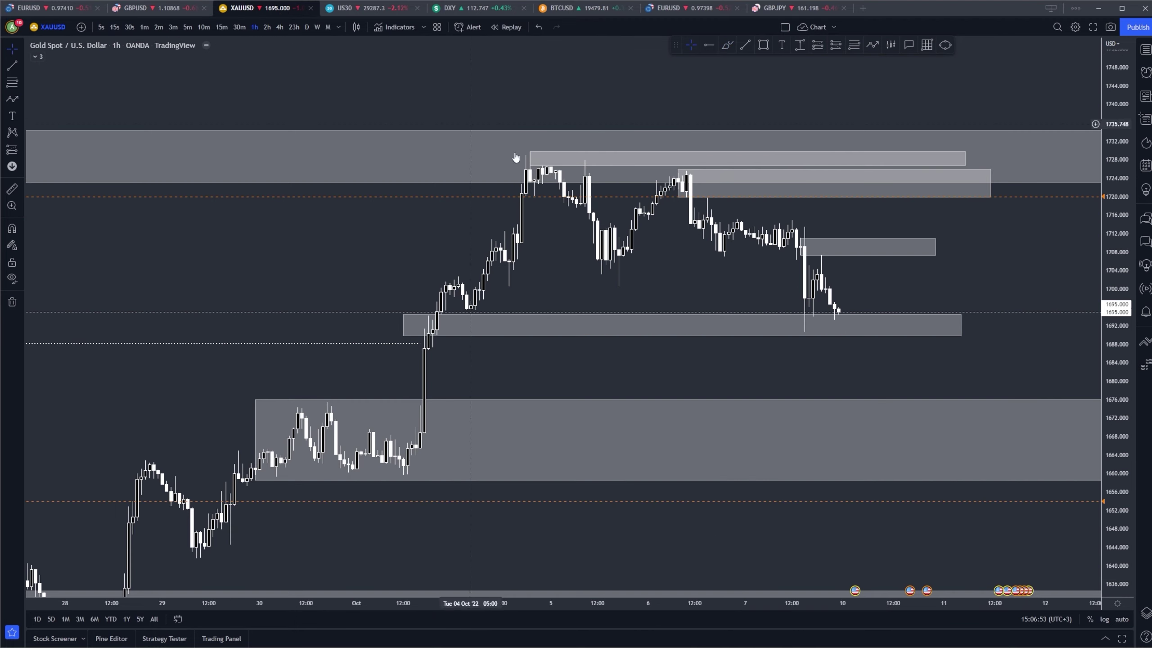
{"action": "scroll", "coordinate": [1011, 345], "scroll_direction": "up", "scroll_amount": 3}
{"action": "left_click_drag", "start_coordinate": [1117, 381], "coordinate": [1117, 340]}
{"action": "scroll", "coordinate": [597, 160], "scroll_direction": "down", "scroll_amount": 3}
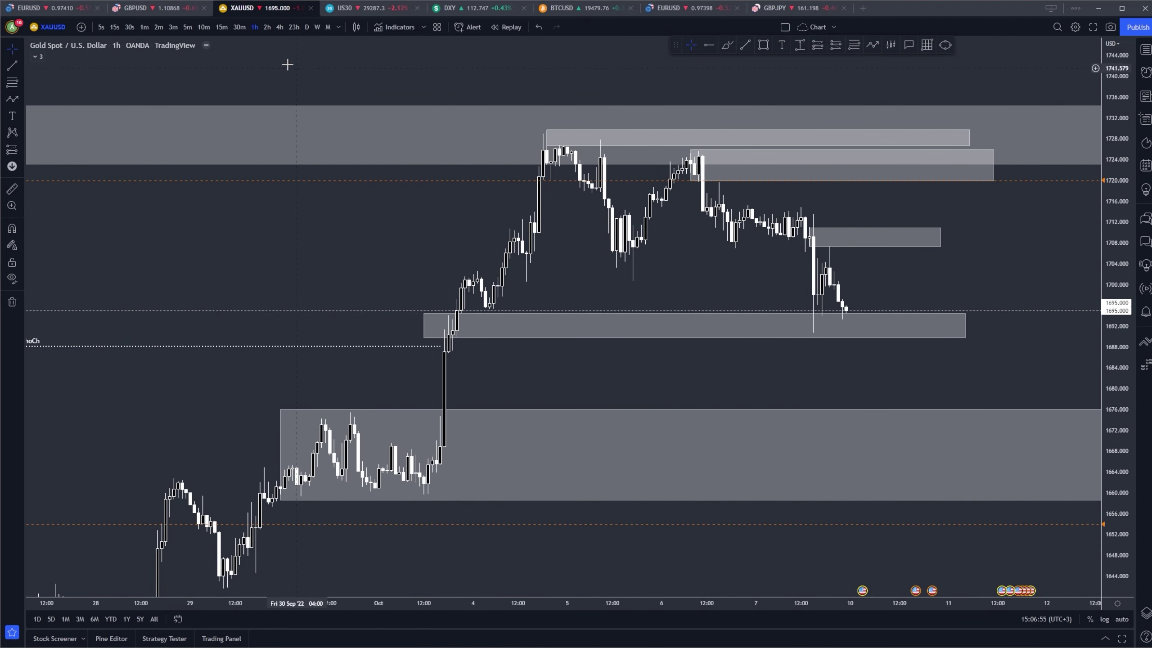
{"action": "left_click", "coordinate": [279, 29]}
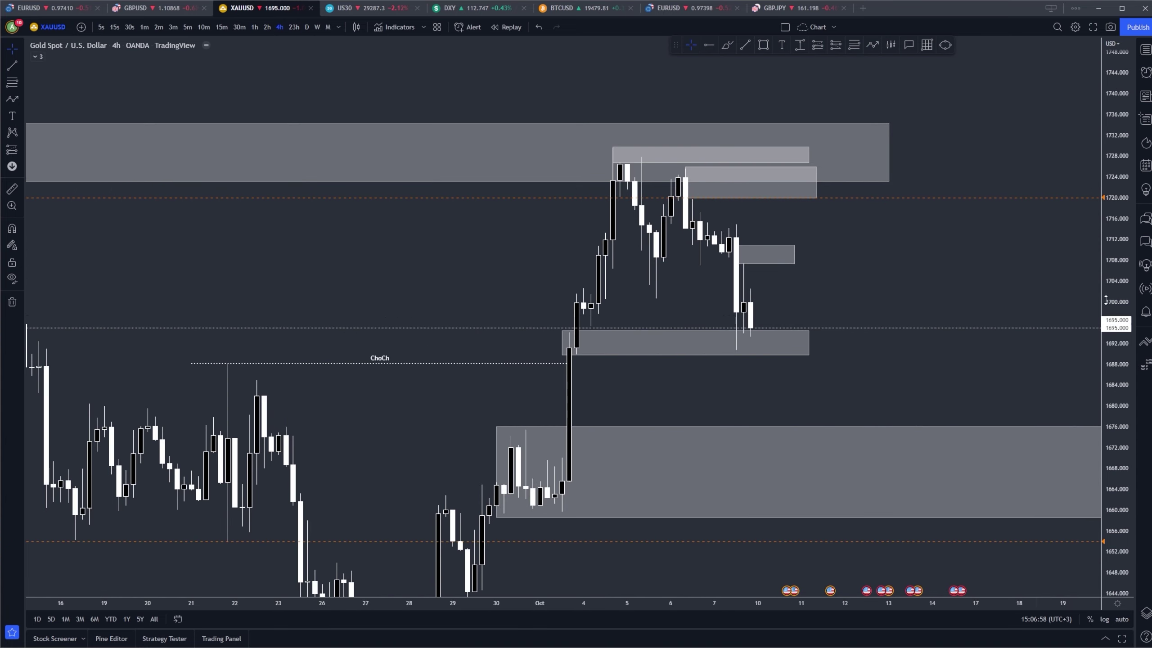
{"action": "left_click_drag", "start_coordinate": [904, 305], "coordinate": [988, 275]}
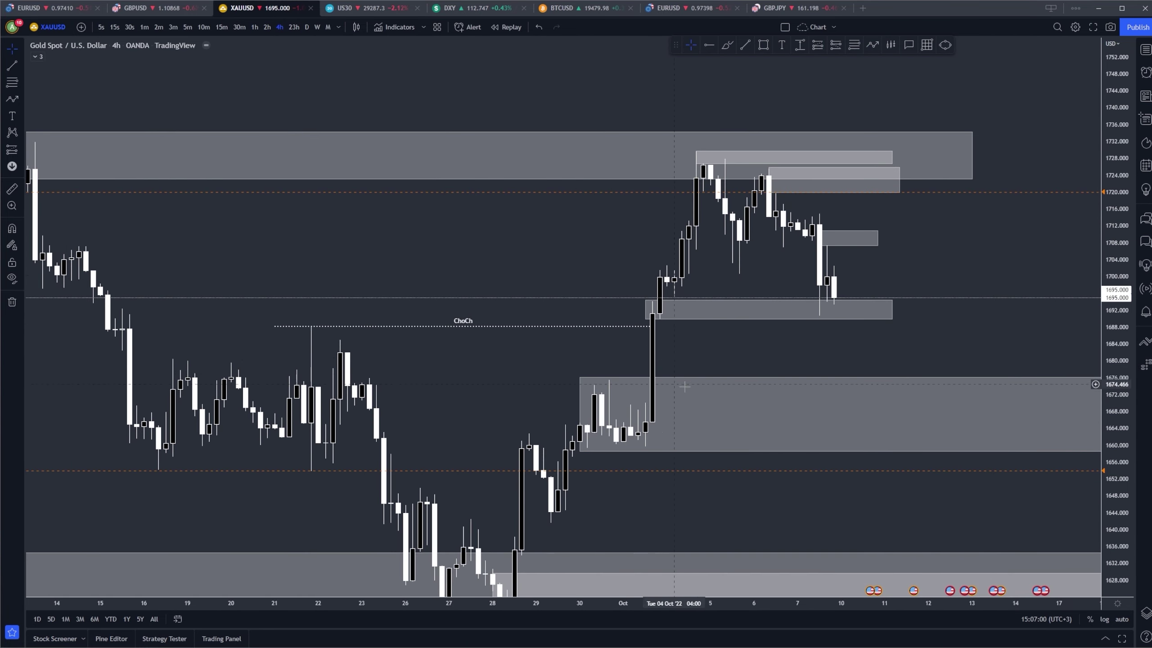
{"action": "left_click_drag", "start_coordinate": [773, 349], "coordinate": [730, 300]}
On the daily XAUUSD chart, extend the inner demand zone at about 1615–1630 and the demand zone at about 1658–1676 forward past mid-November.
{"action": "left_click", "coordinate": [306, 27]}
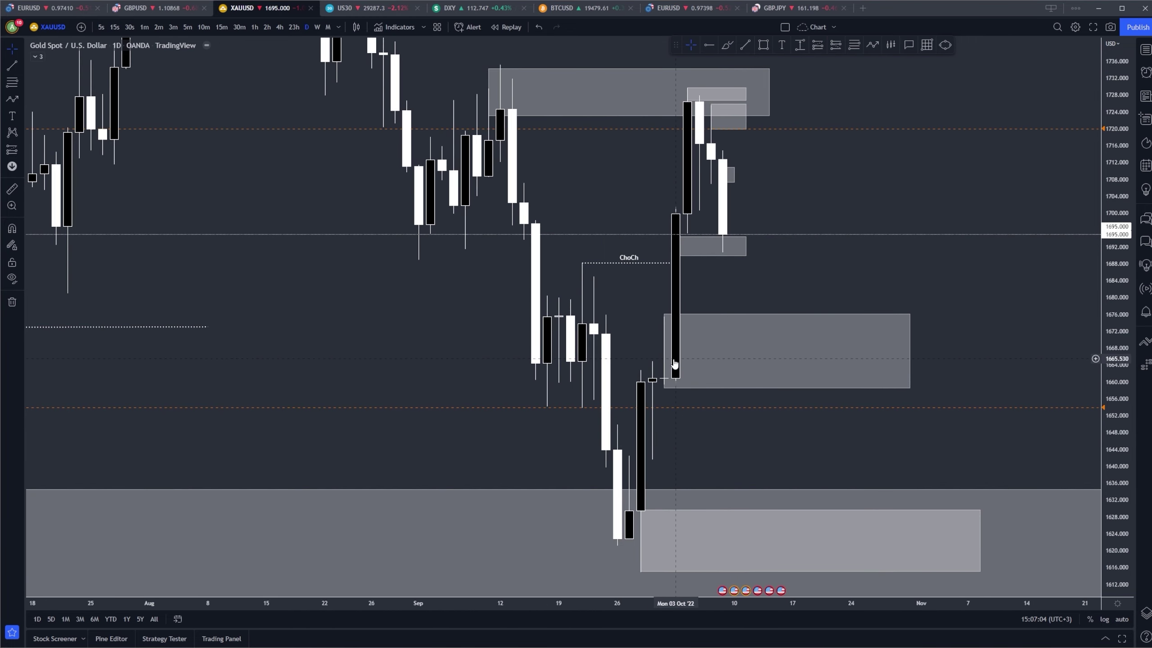
{"action": "left_click_drag", "start_coordinate": [981, 480], "coordinate": [1074, 479]}
{"action": "left_click", "coordinate": [928, 338]}
{"action": "left_click_drag", "start_coordinate": [911, 341], "coordinate": [1039, 341]}
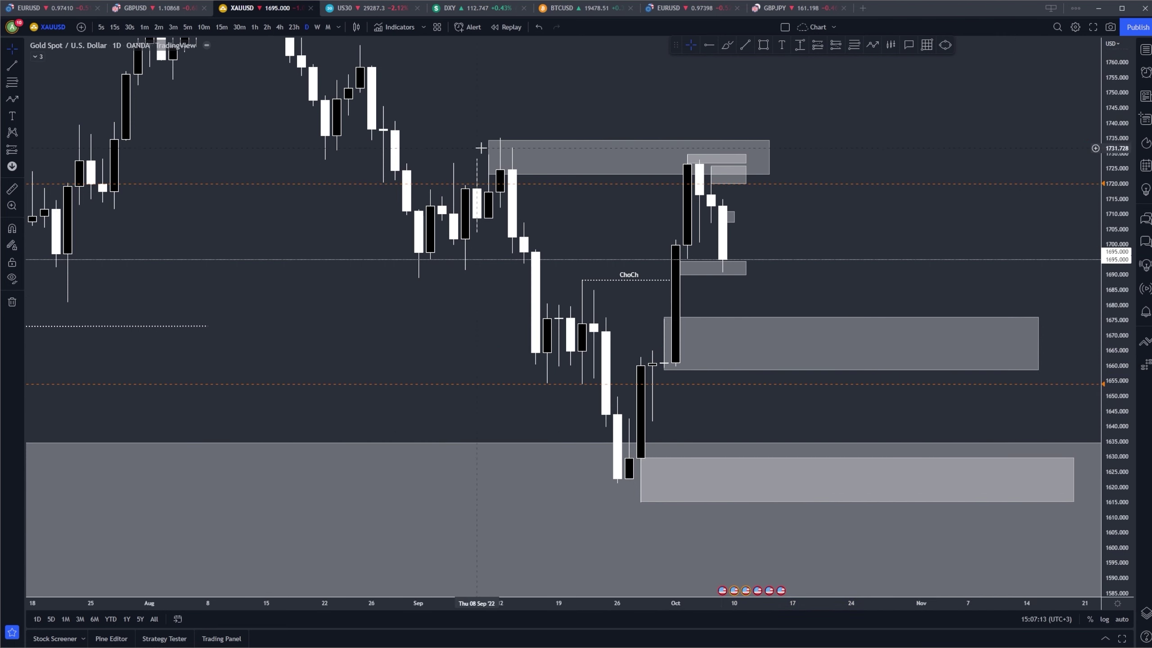
Examine XAUUSD's daily trend since early 2022 and the 4-hour zones between about 1615 and 1735.
{"action": "scroll", "coordinate": [807, 124], "scroll_direction": "down", "scroll_amount": 6}
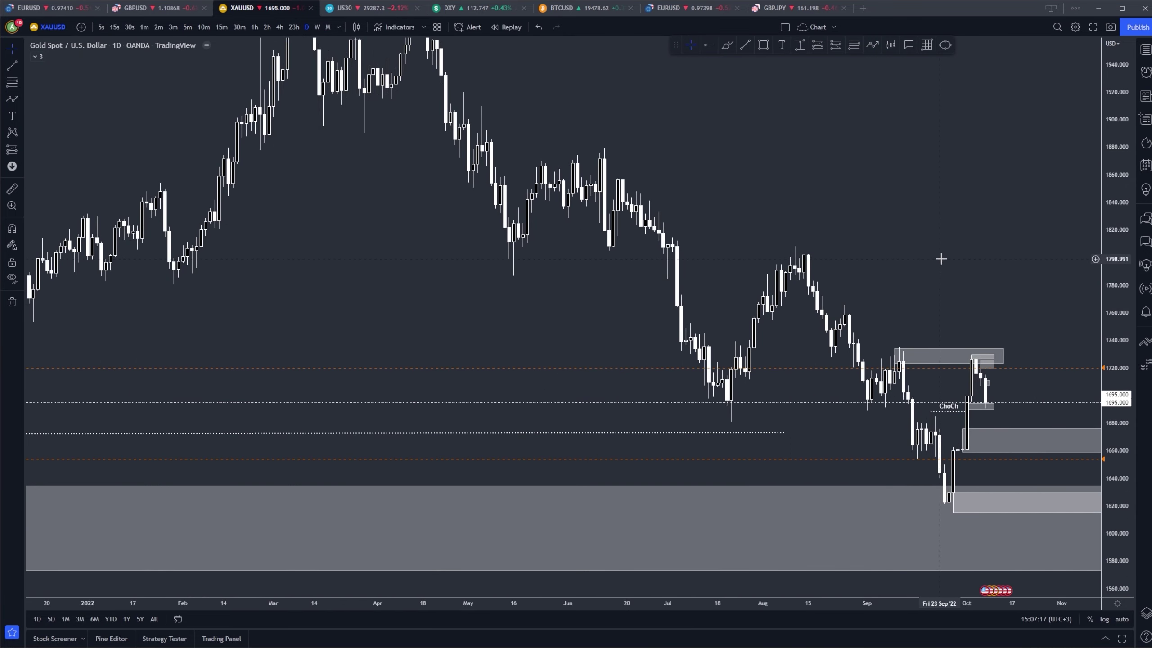
{"action": "scroll", "coordinate": [927, 147], "scroll_direction": "up", "scroll_amount": 6}
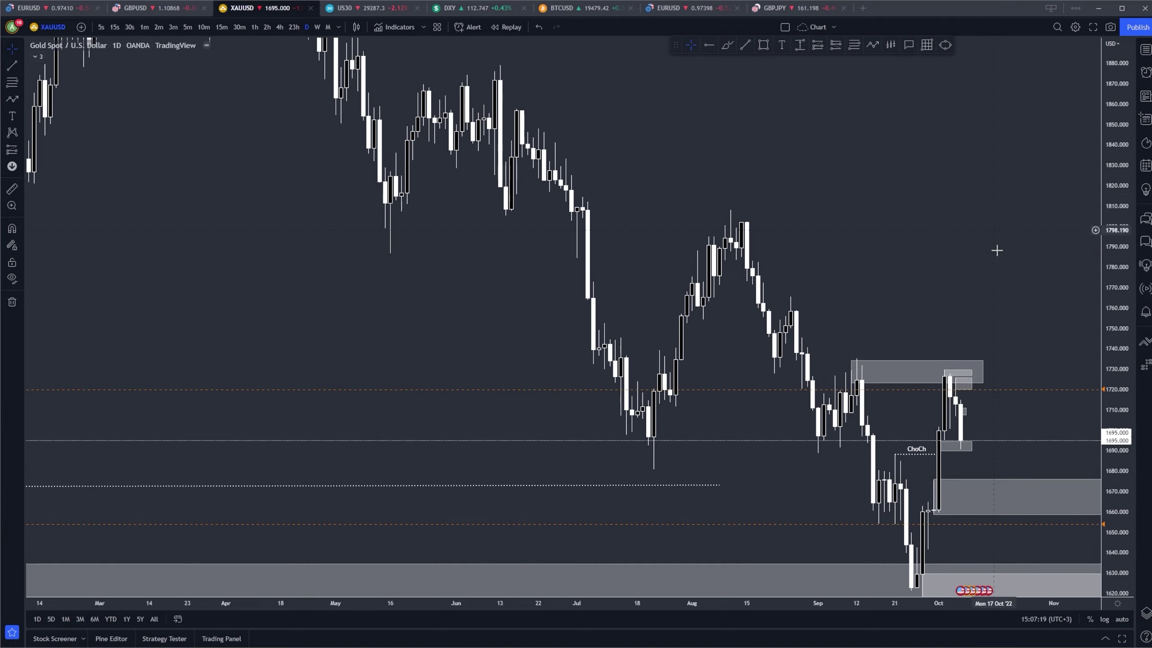
{"action": "left_click", "coordinate": [279, 27]}
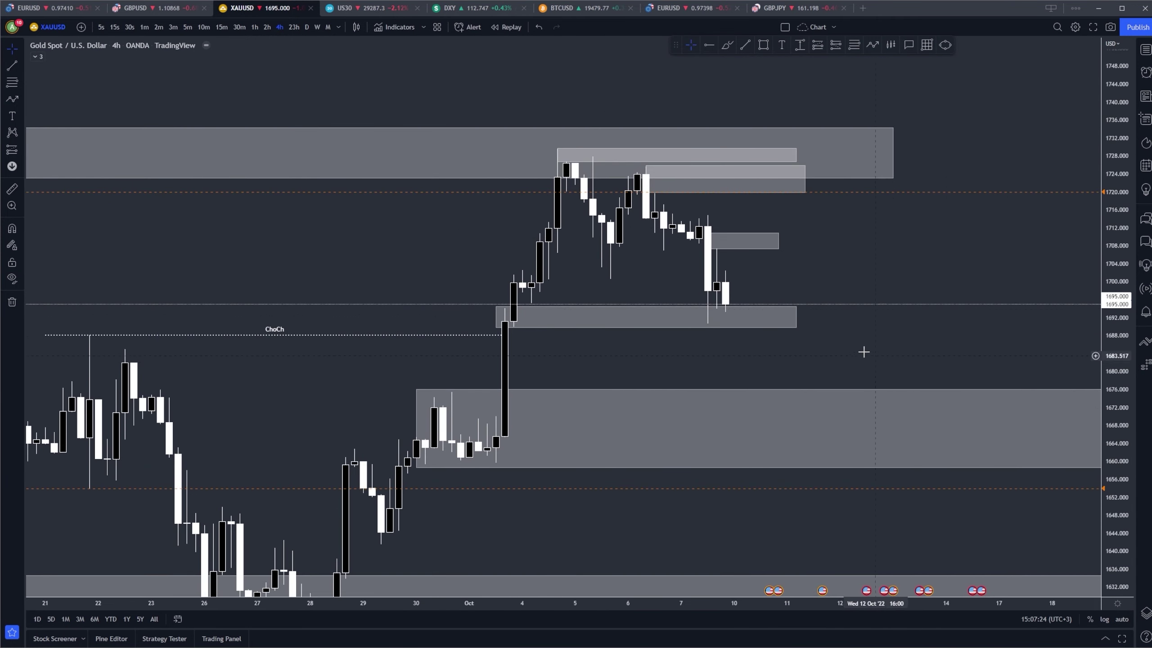
{"action": "left_click_drag", "start_coordinate": [817, 336], "coordinate": [983, 332]}
{"action": "scroll", "coordinate": [859, 363], "scroll_direction": "up", "scroll_amount": 2}
{"action": "left_click_drag", "start_coordinate": [859, 363], "coordinate": [839, 332]}
{"action": "scroll", "coordinate": [844, 333], "scroll_direction": "down", "scroll_amount": 2}
{"action": "scroll", "coordinate": [918, 340], "scroll_direction": "down", "scroll_amount": 3}
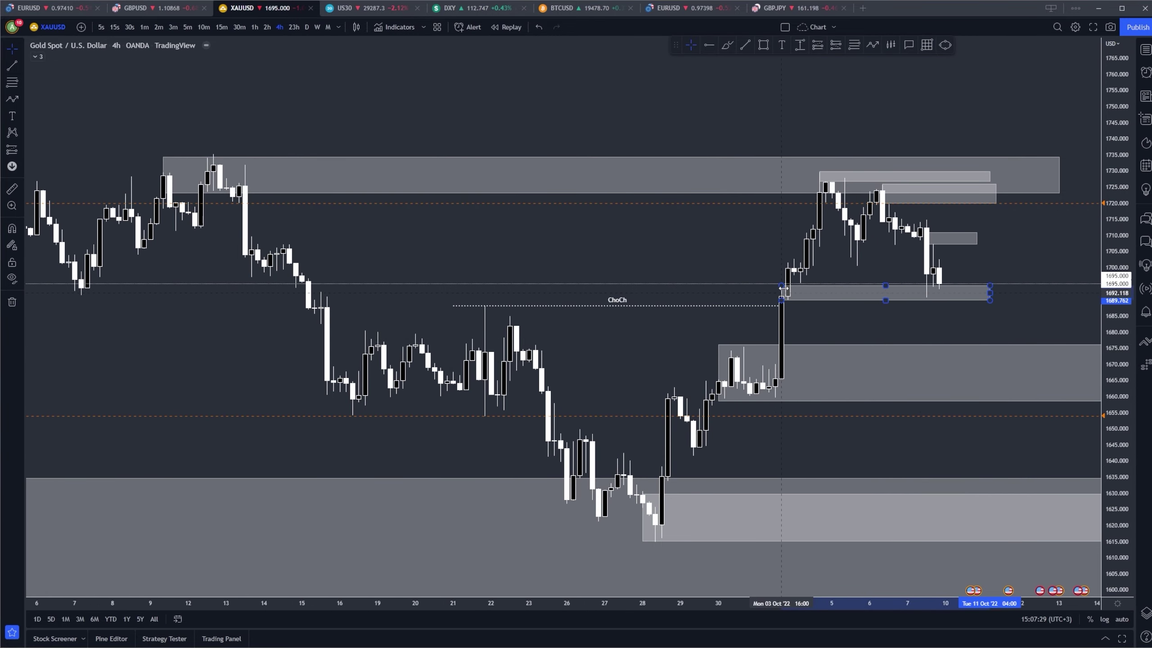
Examine the 1-hour XAUUSD chart around the zones between about 1658 and 1711, and undo the accidental zone move.
{"action": "left_click", "coordinate": [255, 27]}
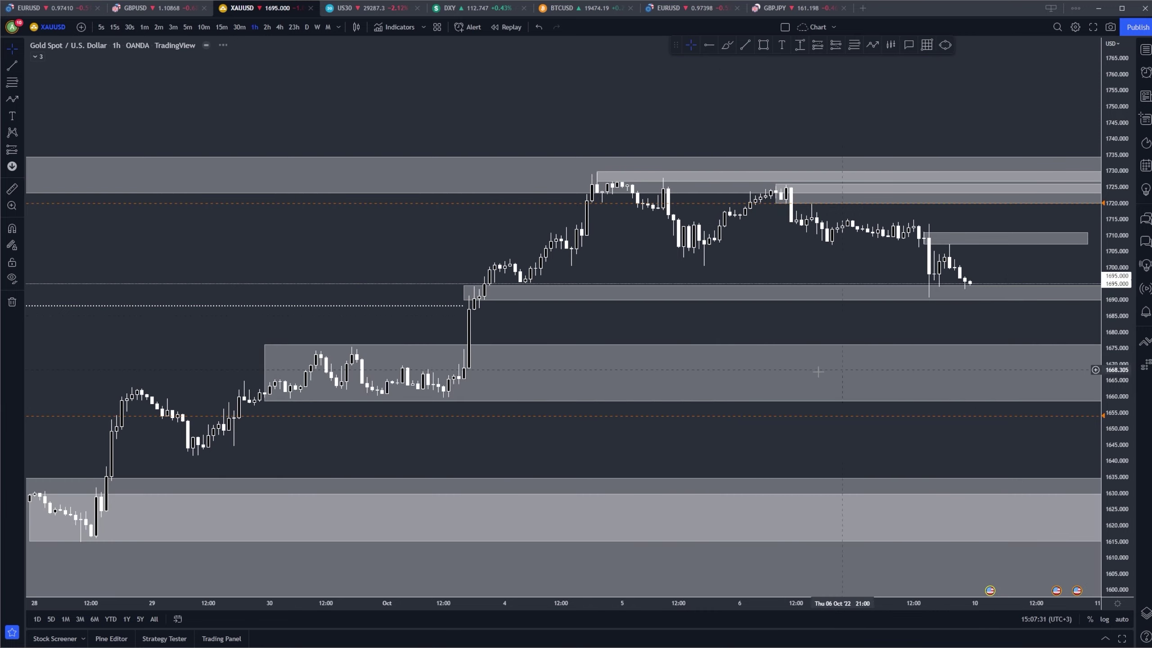
{"action": "left_click_drag", "start_coordinate": [1113, 404], "coordinate": [1114, 131]}
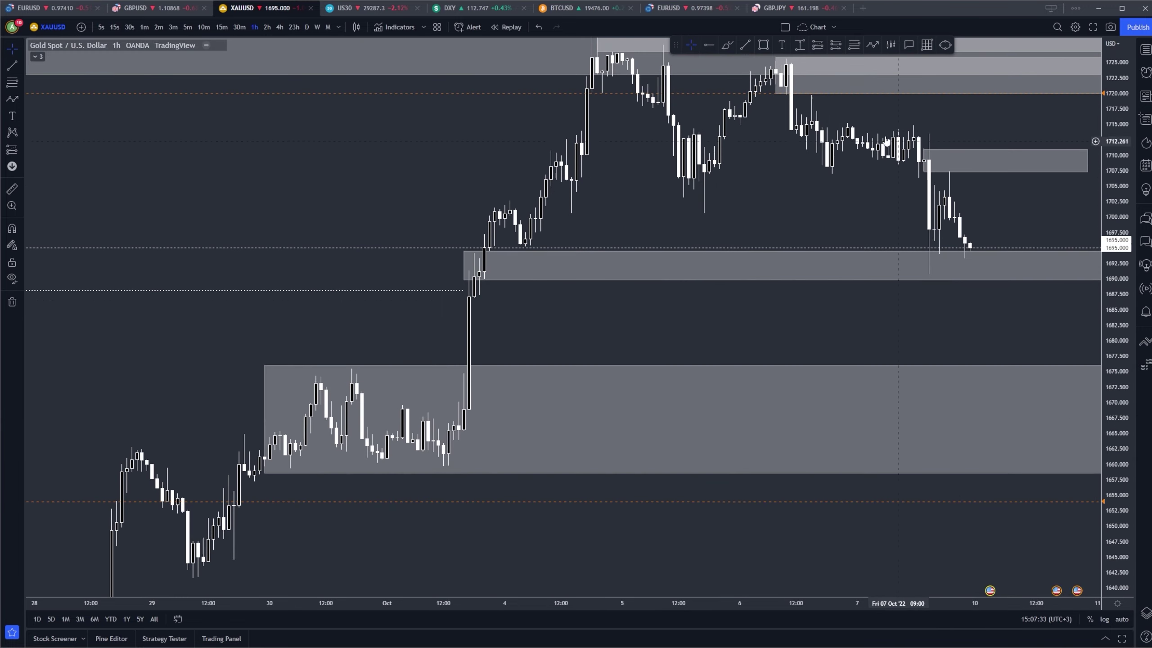
{"action": "left_click_drag", "start_coordinate": [748, 292], "coordinate": [641, 281]}
{"action": "left_click_drag", "start_coordinate": [635, 357], "coordinate": [549, 443]}
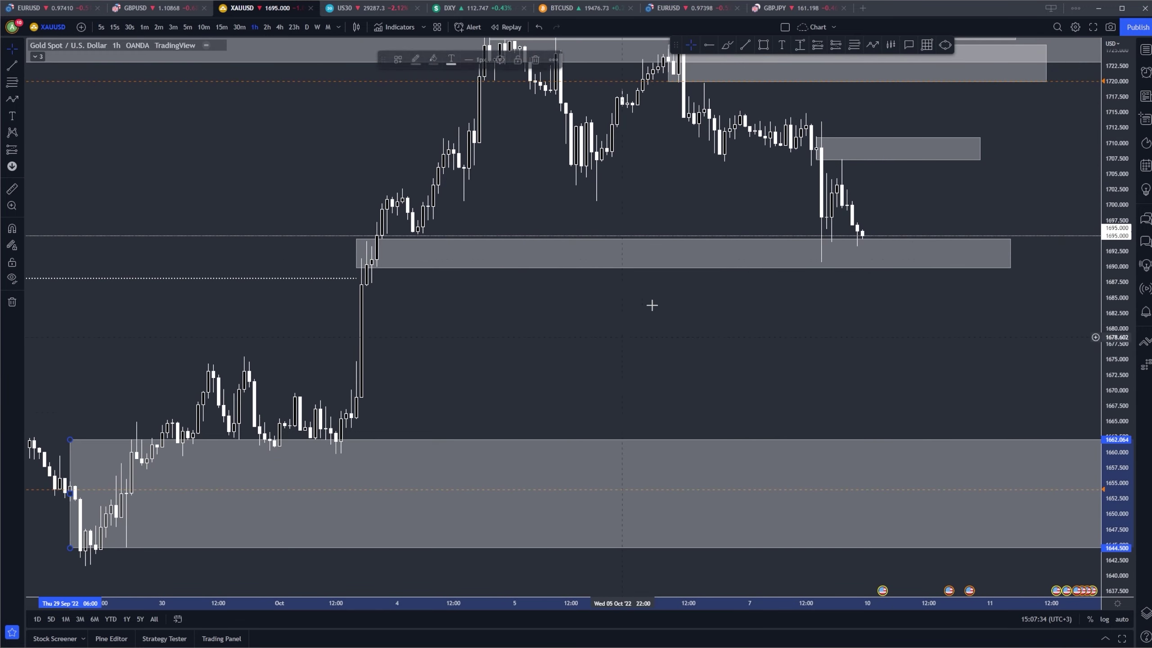
{"action": "left_click", "coordinate": [546, 26]}
Draw a projected path from about 1693 zigzagging up to 1723, down to 1659 and back up to about 1734, and delete it.
{"action": "left_click", "coordinate": [873, 44]}
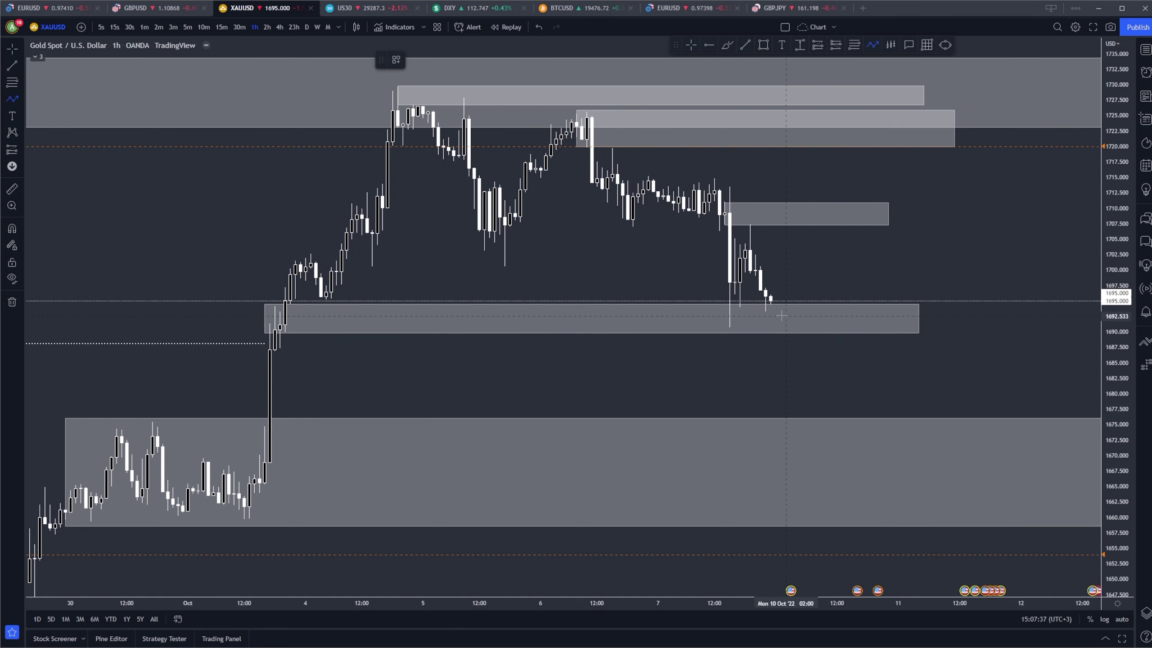
{"action": "left_click", "coordinate": [843, 244]}
{"action": "left_click", "coordinate": [863, 286]}
{"action": "left_click", "coordinate": [883, 209]}
{"action": "left_click", "coordinate": [894, 252]}
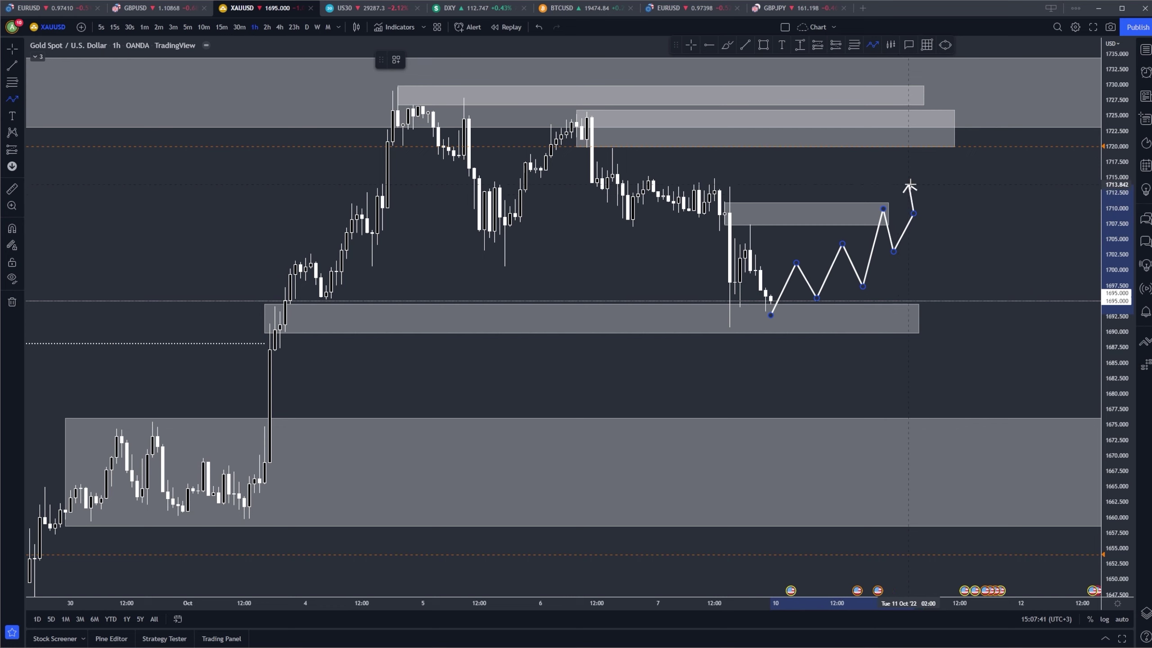
{"action": "left_click", "coordinate": [955, 125]}
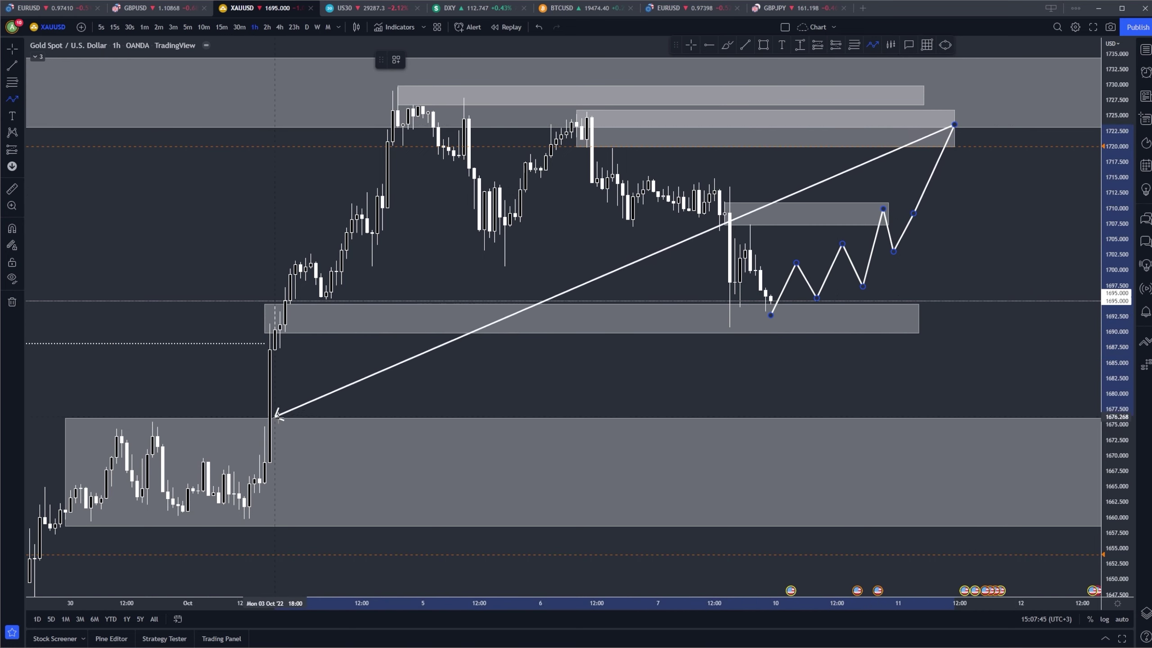
{"action": "left_click", "coordinate": [996, 478]}
{"action": "left_click", "coordinate": [1038, 418]}
{"action": "left_click", "coordinate": [1042, 524]}
{"action": "left_click", "coordinate": [1093, 356]}
{"action": "left_click", "coordinate": [1093, 464]}
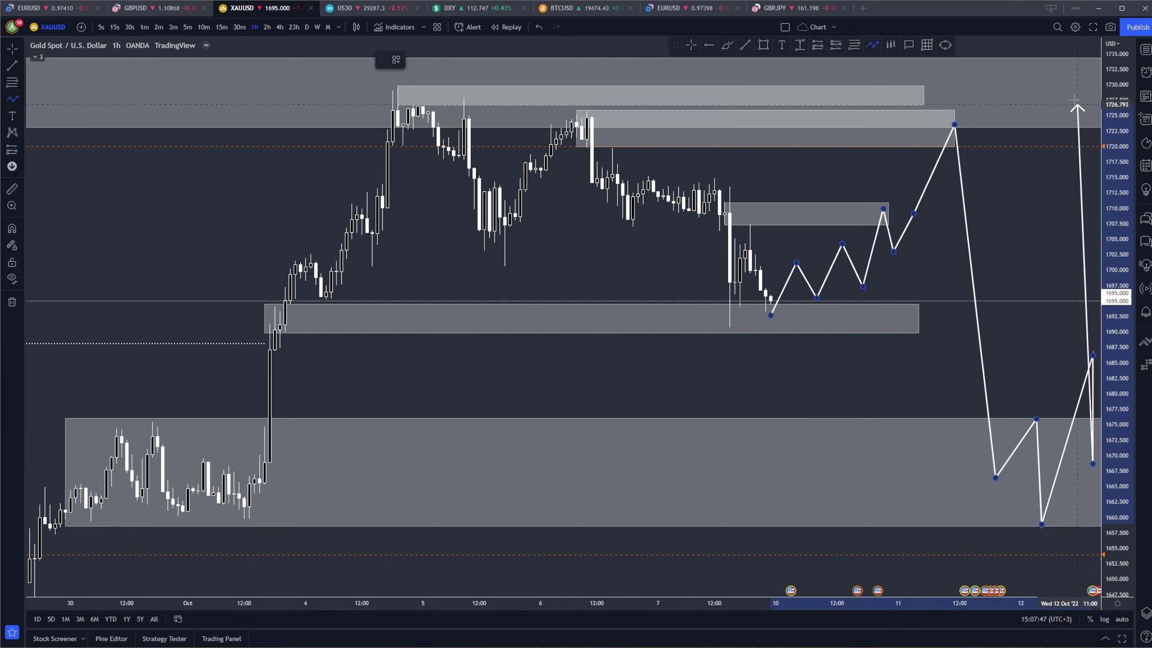
{"action": "double_click", "coordinate": [1077, 59]}
{"action": "left_click_drag", "start_coordinate": [1070, 163], "coordinate": [855, 177]}
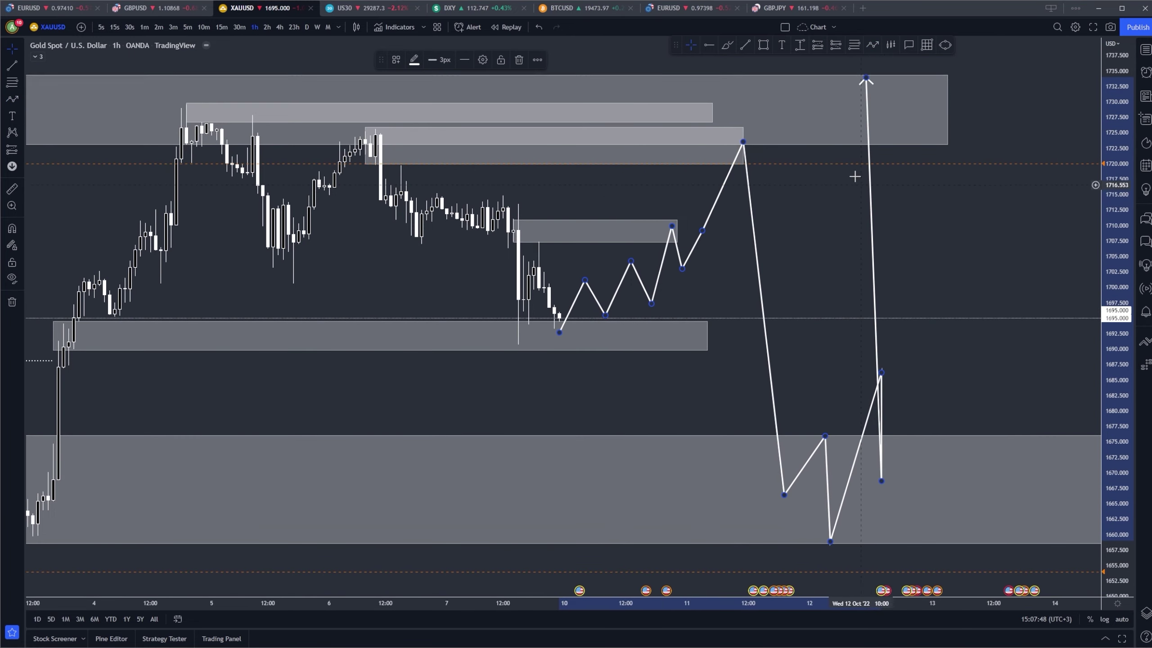
{"action": "left_click", "coordinate": [519, 61]}
On the 15-minute XAUUSD chart, sketch a sweep of the Friday low to about 1687 and a rise to about 1700, and undo the sketches.
{"action": "scroll", "coordinate": [224, 55], "scroll_direction": "left", "scroll_amount": 5}
{"action": "left_click", "coordinate": [221, 28]}
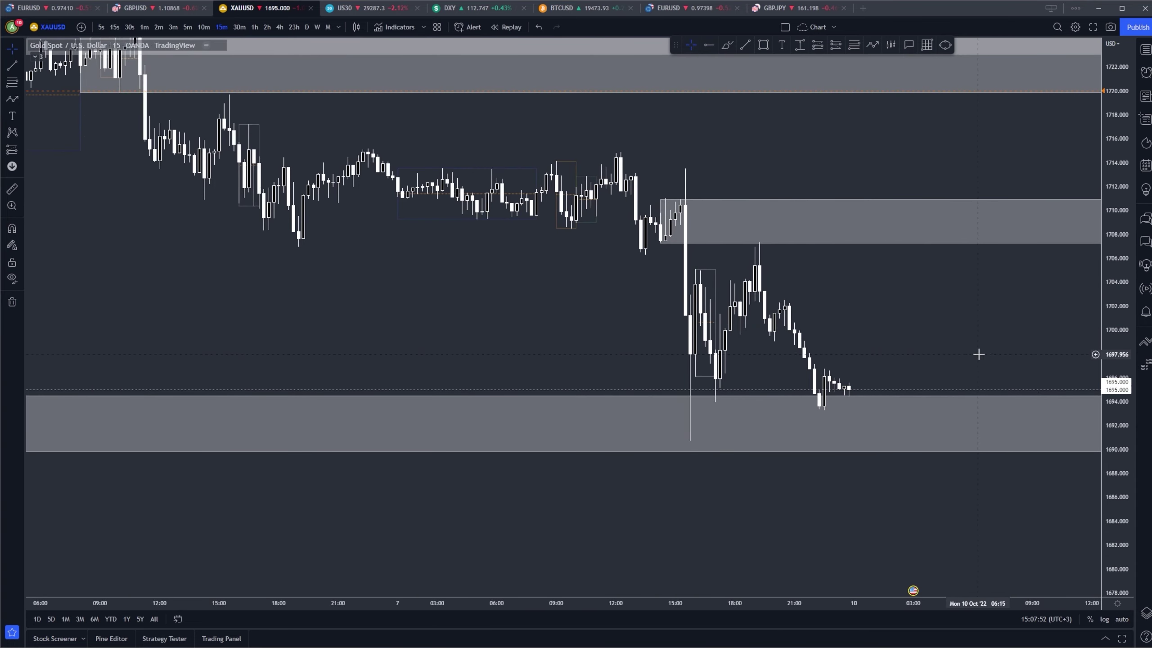
{"action": "left_click_drag", "start_coordinate": [979, 355], "coordinate": [847, 324]}
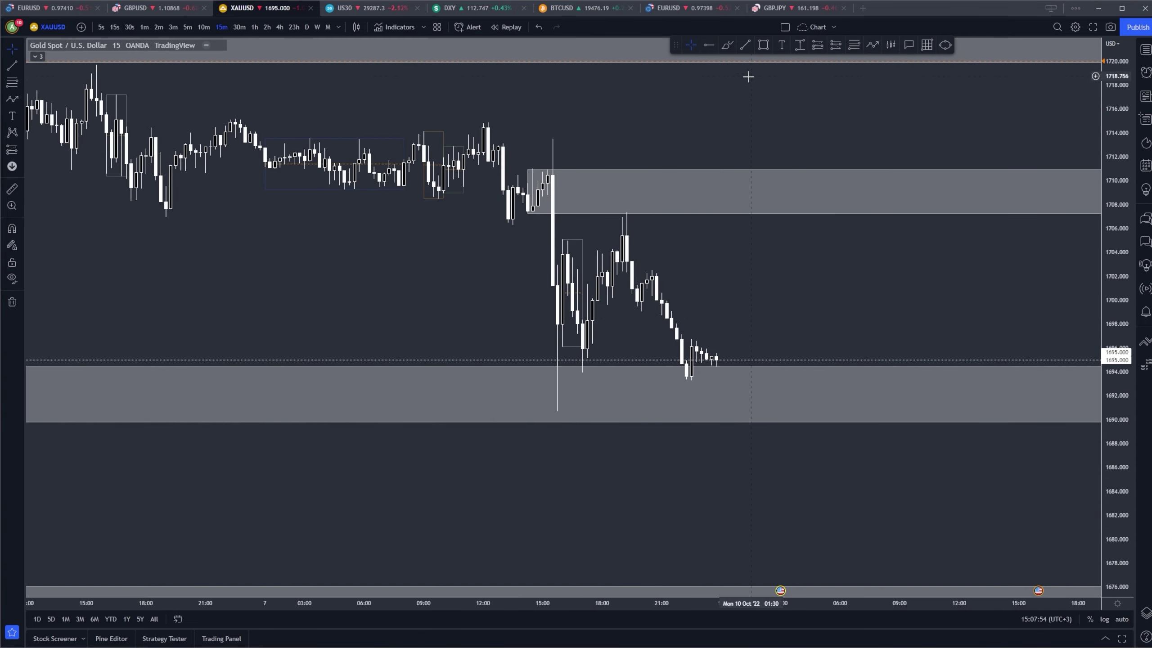
{"action": "left_click", "coordinate": [727, 45]}
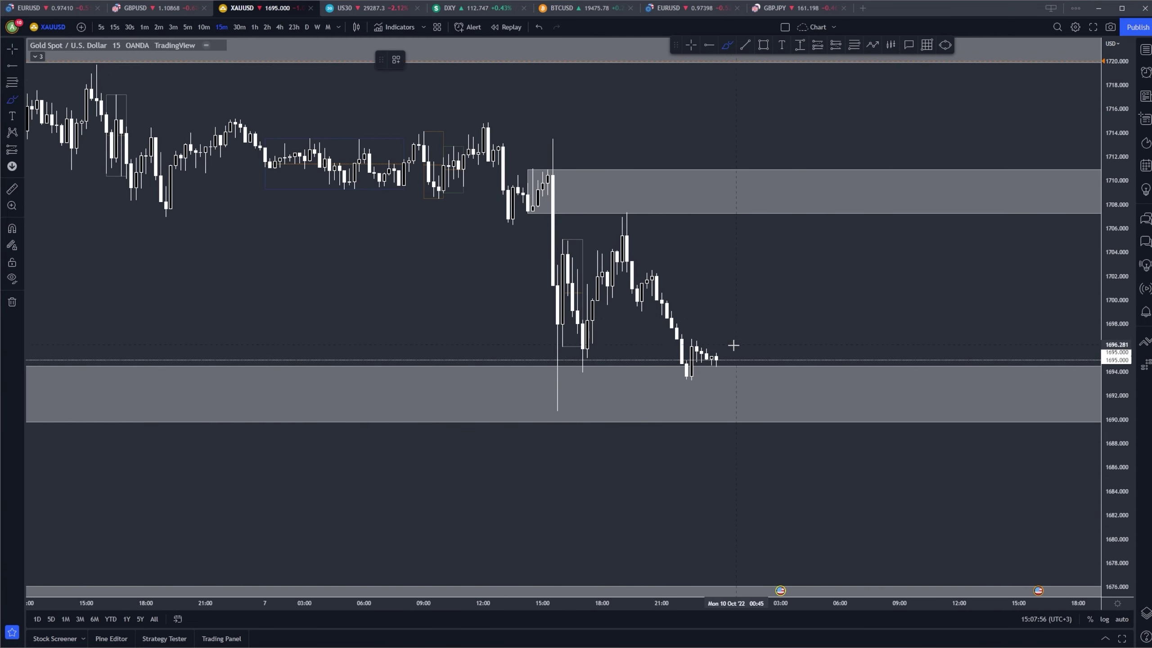
{"action": "left_click_drag", "start_coordinate": [715, 359], "coordinate": [732, 415]}
{"action": "mouse_move", "coordinate": [550, 412]}
{"action": "left_mouse_down"}
{"action": "mouse_move", "coordinate": [746, 415]}
{"action": "mouse_move", "coordinate": [750, 457]}
{"action": "left_mouse_up"}
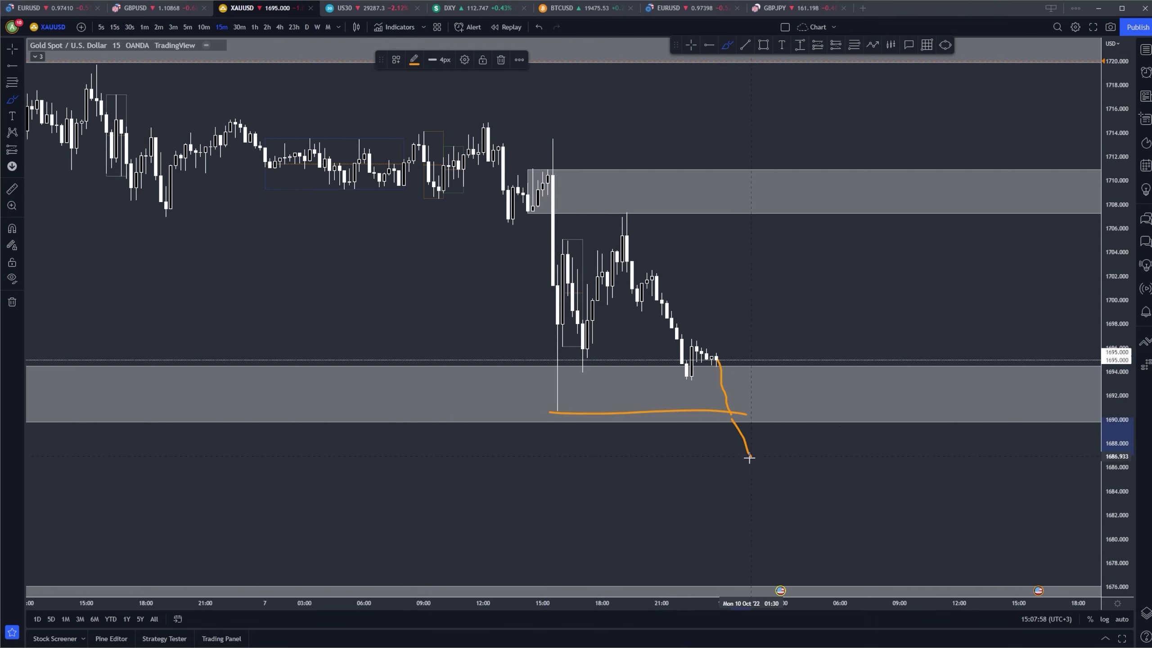
{"action": "left_click_drag", "start_coordinate": [825, 430], "coordinate": [949, 303]}
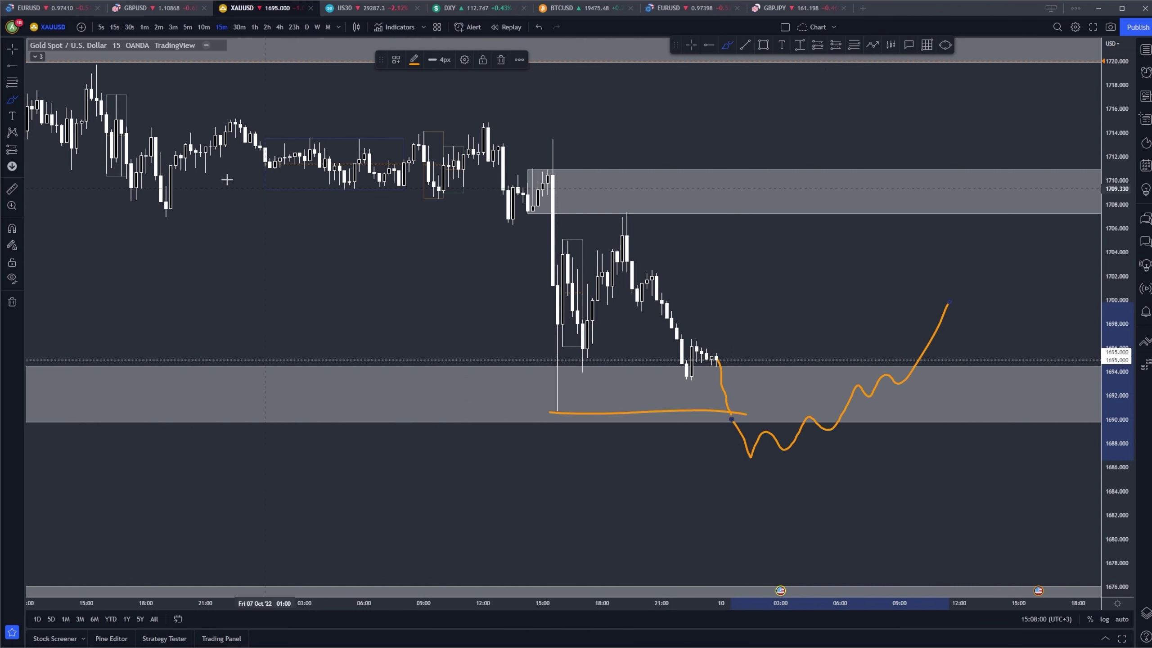
{"action": "left_click", "coordinate": [540, 27]}
{"action": "left_click", "coordinate": [539, 27]}
{"action": "left_click", "coordinate": [539, 28]}
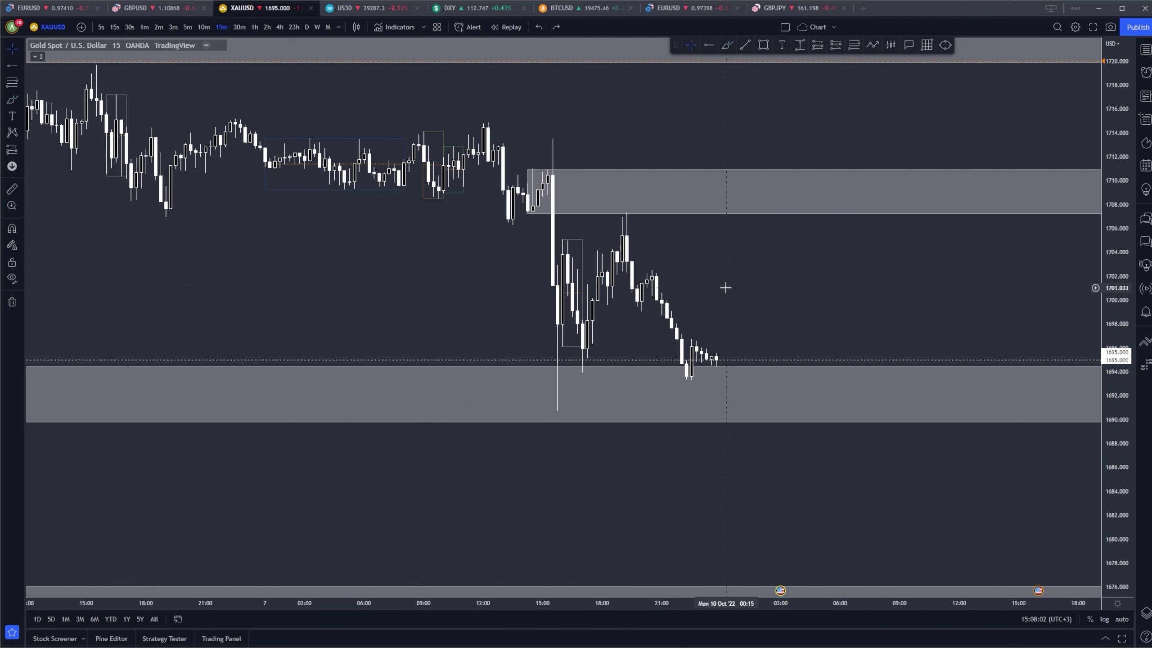
{"action": "left_click_drag", "start_coordinate": [792, 293], "coordinate": [840, 301]}
Open the GBPUSD chart on the 15-minute timeframe and examine price around the demand zone at about 1.103–1.107.
{"action": "left_click", "coordinate": [152, 11]}
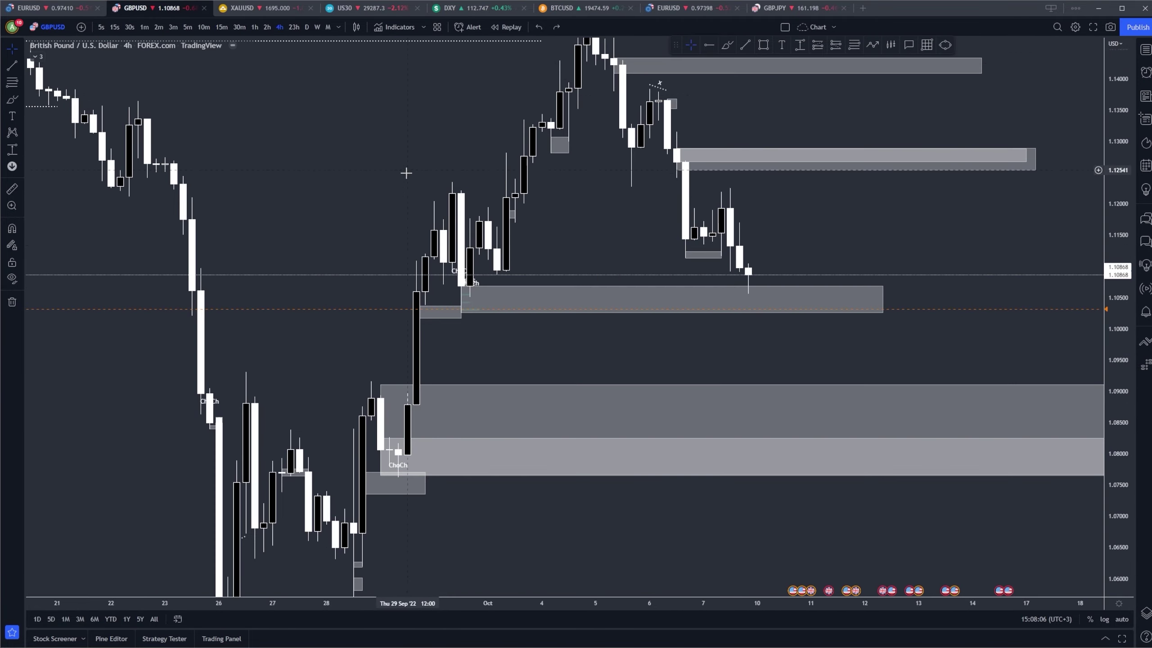
{"action": "left_click", "coordinate": [223, 27]}
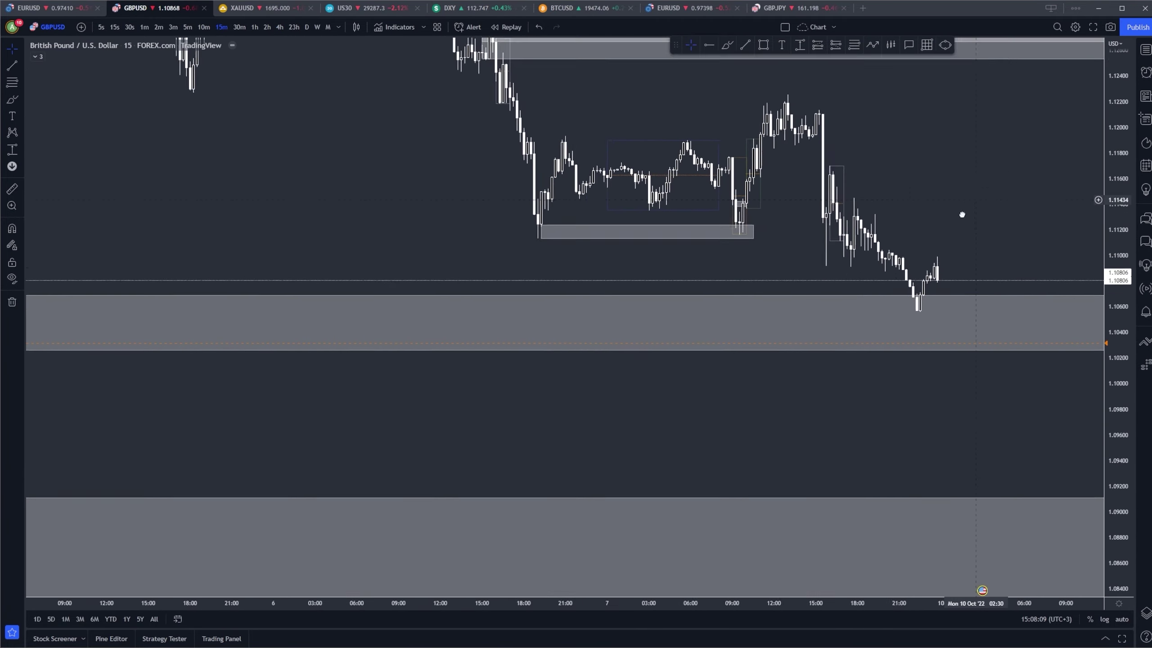
{"action": "left_click_drag", "start_coordinate": [962, 215], "coordinate": [911, 293]}
{"action": "scroll", "coordinate": [962, 307], "scroll_direction": "up", "scroll_amount": 3}
{"action": "left_click_drag", "start_coordinate": [1118, 372], "coordinate": [1118, 181]}
{"action": "left_click_drag", "start_coordinate": [885, 204], "coordinate": [901, 123]}
{"action": "scroll", "coordinate": [771, 123], "scroll_direction": "up", "scroll_amount": 3}
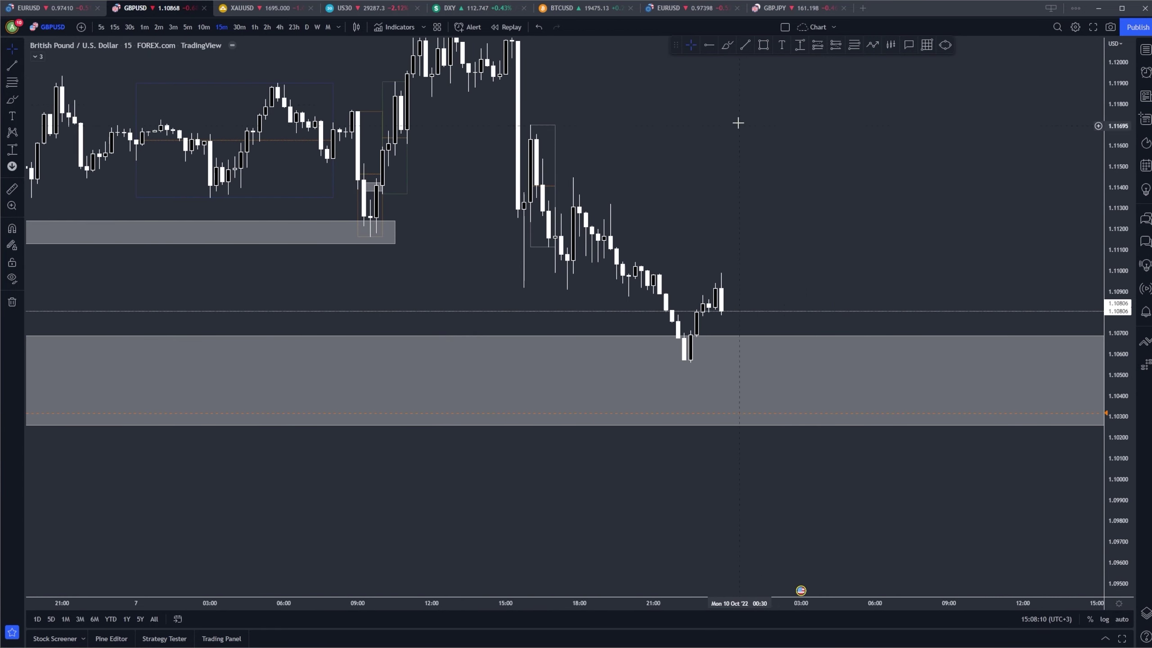
Sketch a line under the lows at about 1.109 and a projected dip to about 1.104 followed by a rise, undoing each sketch.
{"action": "left_click", "coordinate": [729, 44]}
{"action": "left_click_drag", "start_coordinate": [514, 287], "coordinate": [659, 289]}
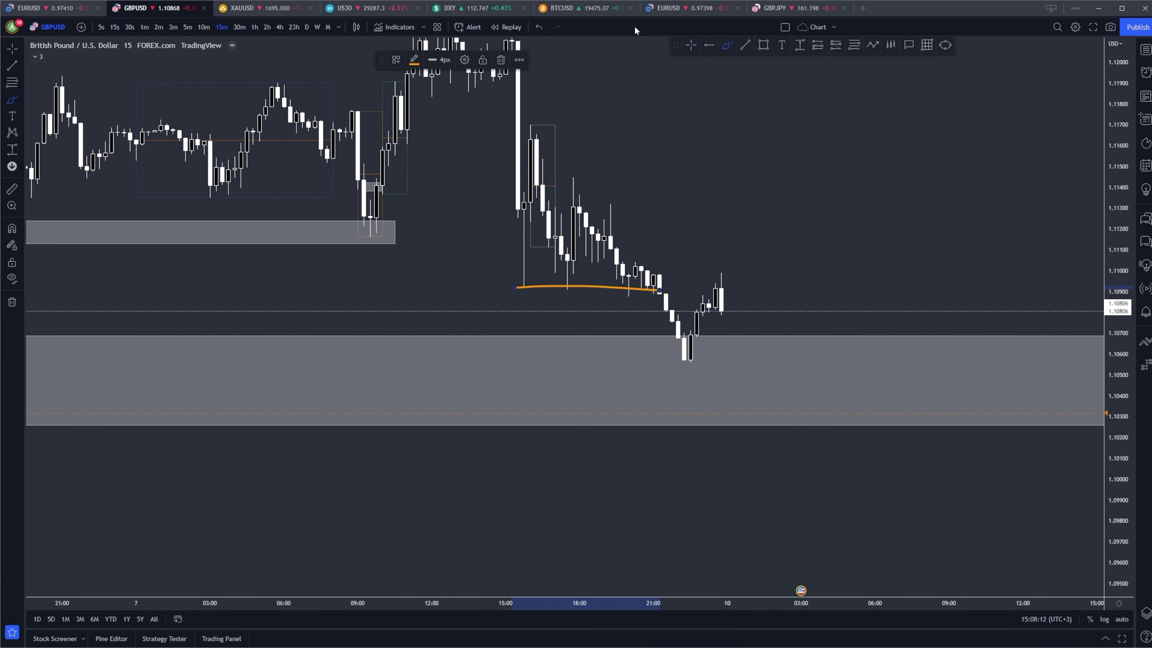
{"action": "left_click", "coordinate": [540, 28]}
{"action": "left_click_drag", "start_coordinate": [723, 310], "coordinate": [741, 396]}
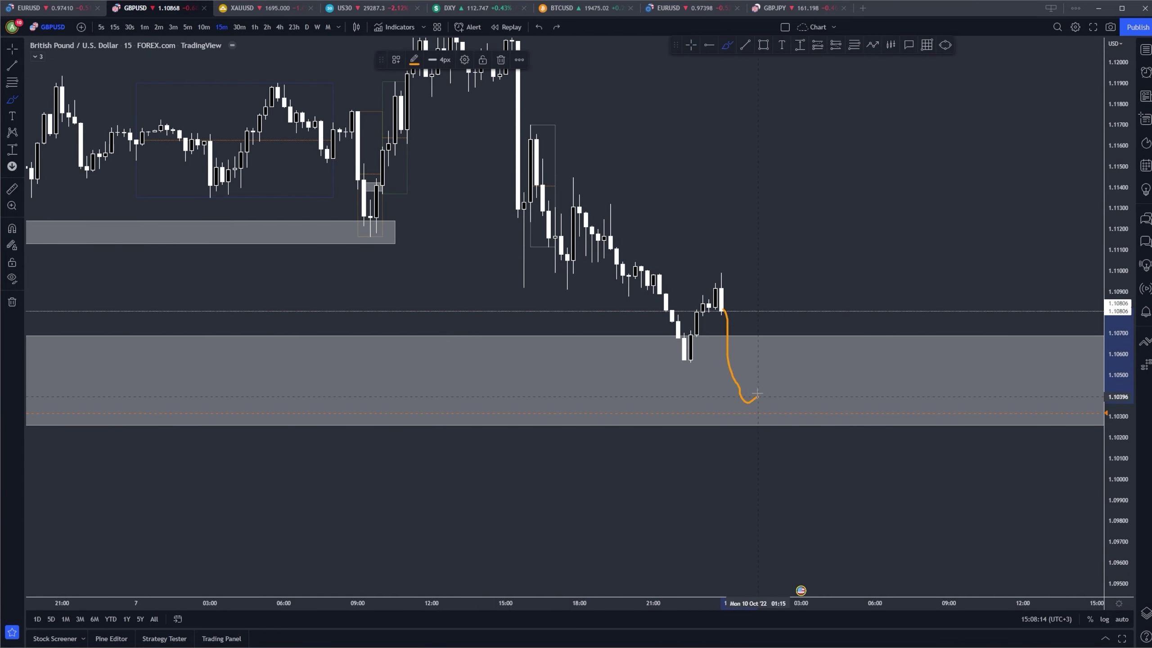
{"action": "left_click_drag", "start_coordinate": [839, 375], "coordinate": [1003, 193]}
{"action": "left_click", "coordinate": [539, 27]}
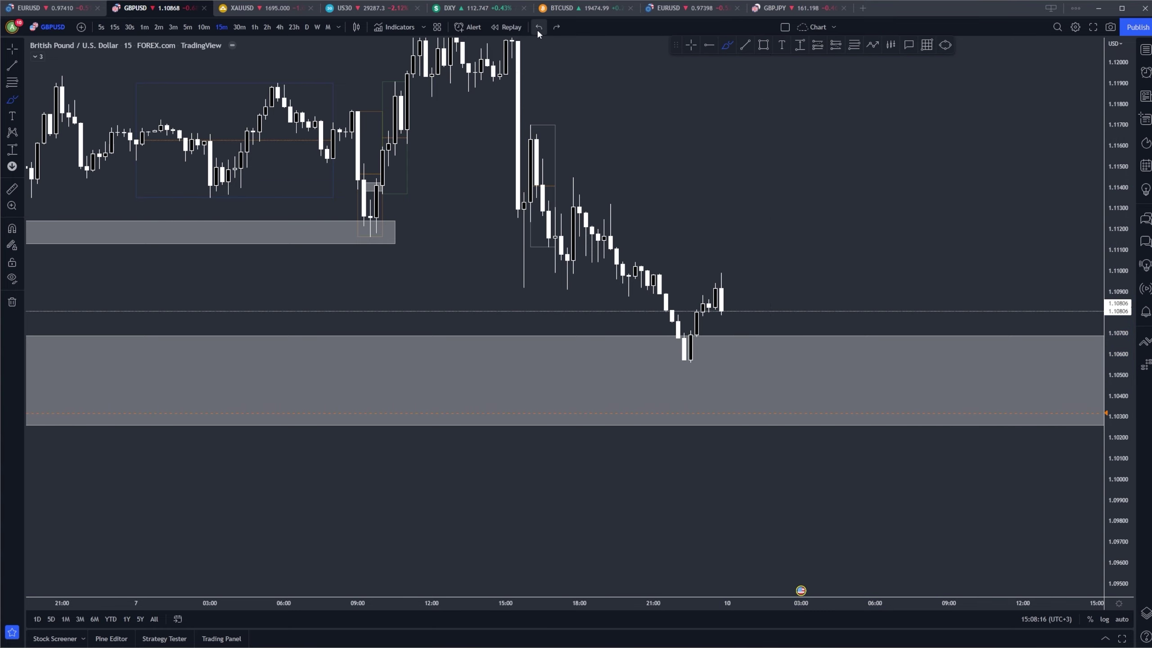
Open the EURUSD chart and examine price around the ChoCh D demand zone on the 1-hour and 15-minute timeframes.
{"action": "left_click", "coordinate": [68, 8]}
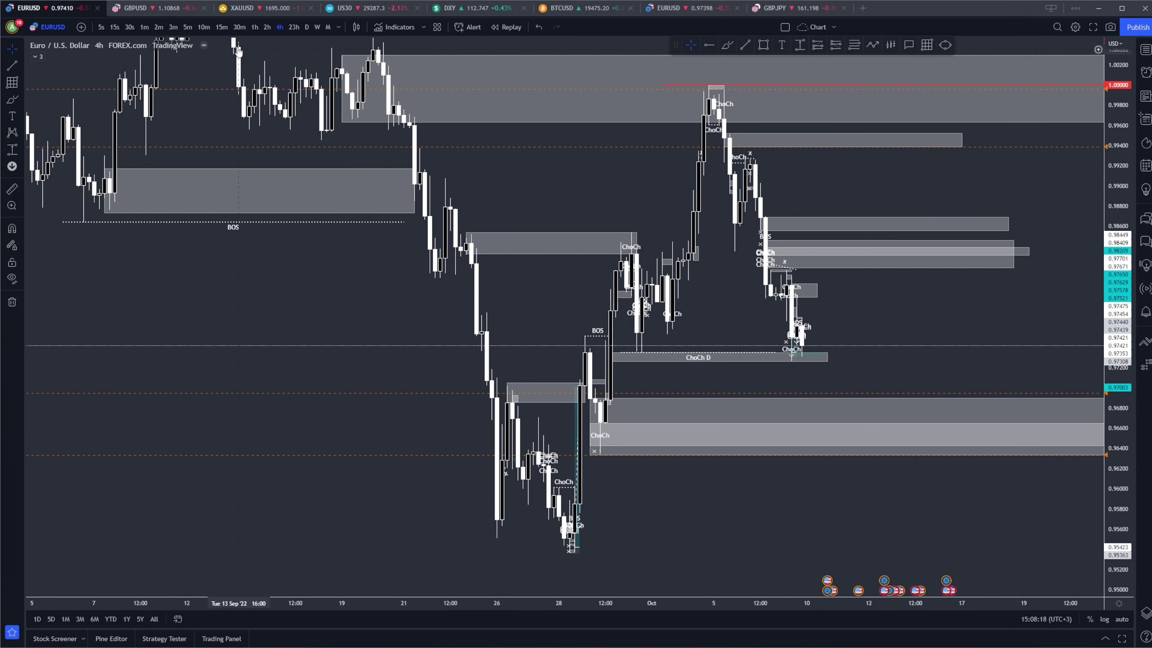
{"action": "left_click", "coordinate": [253, 26]}
{"action": "scroll", "coordinate": [931, 327], "scroll_direction": "down", "scroll_amount": 3}
{"action": "mouse_move", "coordinate": [1067, 392]}
{"action": "left_mouse_down"}
{"action": "mouse_move", "coordinate": [949, 268]}
{"action": "mouse_move", "coordinate": [1029, 319]}
{"action": "mouse_move", "coordinate": [1080, 386]}
{"action": "left_mouse_up"}
{"action": "left_click_drag", "start_coordinate": [1118, 431], "coordinate": [1118, 254]}
{"action": "scroll", "coordinate": [977, 316], "scroll_direction": "up", "scroll_amount": 3}
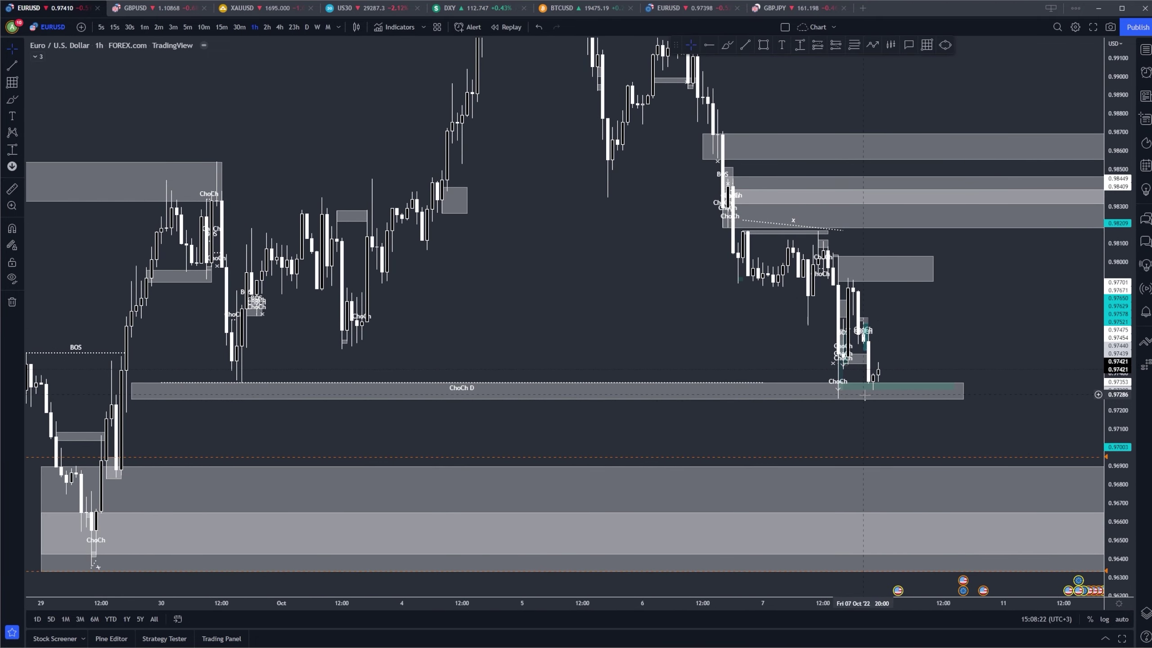
{"action": "left_click", "coordinate": [221, 27]}
{"action": "left_click_drag", "start_coordinate": [1118, 502], "coordinate": [1118, 327]}
{"action": "left_click_drag", "start_coordinate": [993, 332], "coordinate": [967, 265]}
{"action": "scroll", "coordinate": [861, 347], "scroll_direction": "up", "scroll_amount": 3}
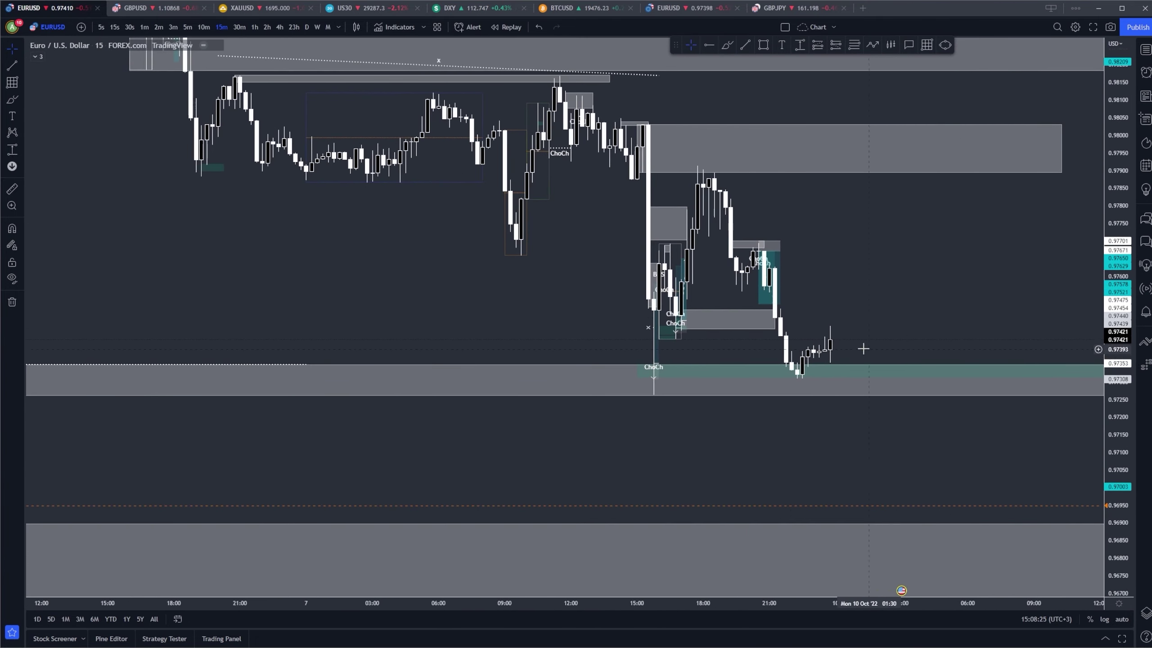
{"action": "left_click_drag", "start_coordinate": [858, 300], "coordinate": [820, 303]}
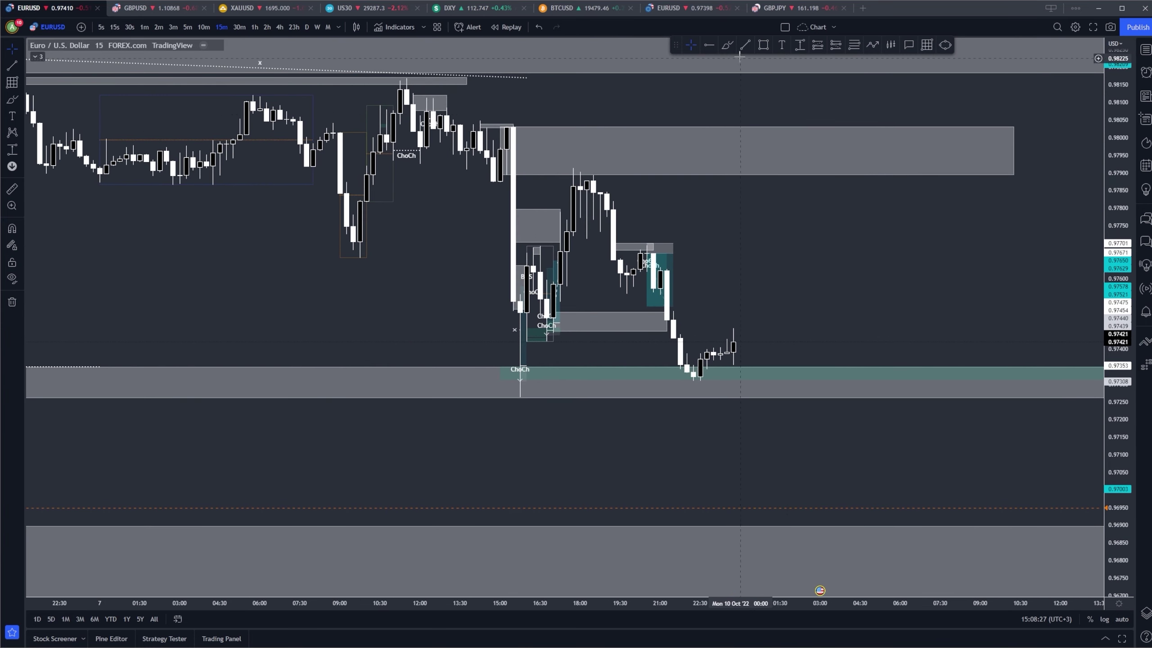
Sketch a line under the EURUSD low at about 0.9727 and a projected drop from the current price through it.
{"action": "left_click", "coordinate": [727, 45]}
{"action": "left_click_drag", "start_coordinate": [736, 346], "coordinate": [760, 413]}
{"action": "left_click_drag", "start_coordinate": [516, 395], "coordinate": [807, 391]}
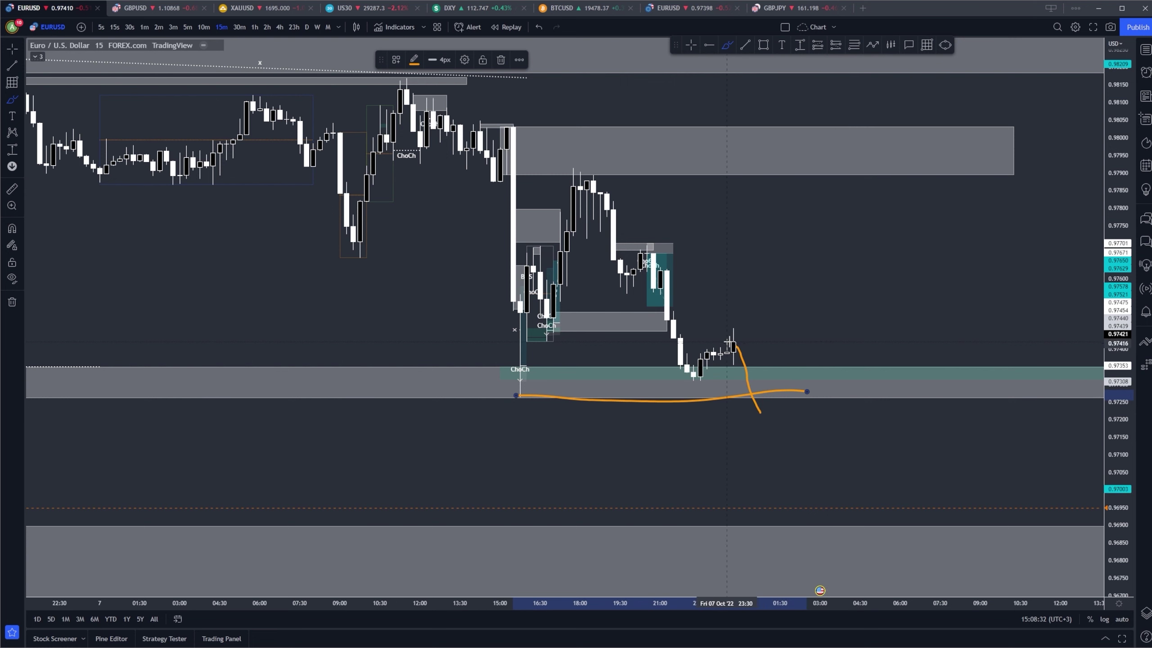
Sketch a rise into lines at about 0.9754 and 0.9762 and a fall to about 0.9700, and undo all the EURUSD sketches.
{"action": "left_click_drag", "start_coordinate": [733, 342], "coordinate": [754, 287]}
{"action": "left_click_drag", "start_coordinate": [649, 294], "coordinate": [834, 303]}
{"action": "left_click_drag", "start_coordinate": [650, 265], "coordinate": [861, 272]}
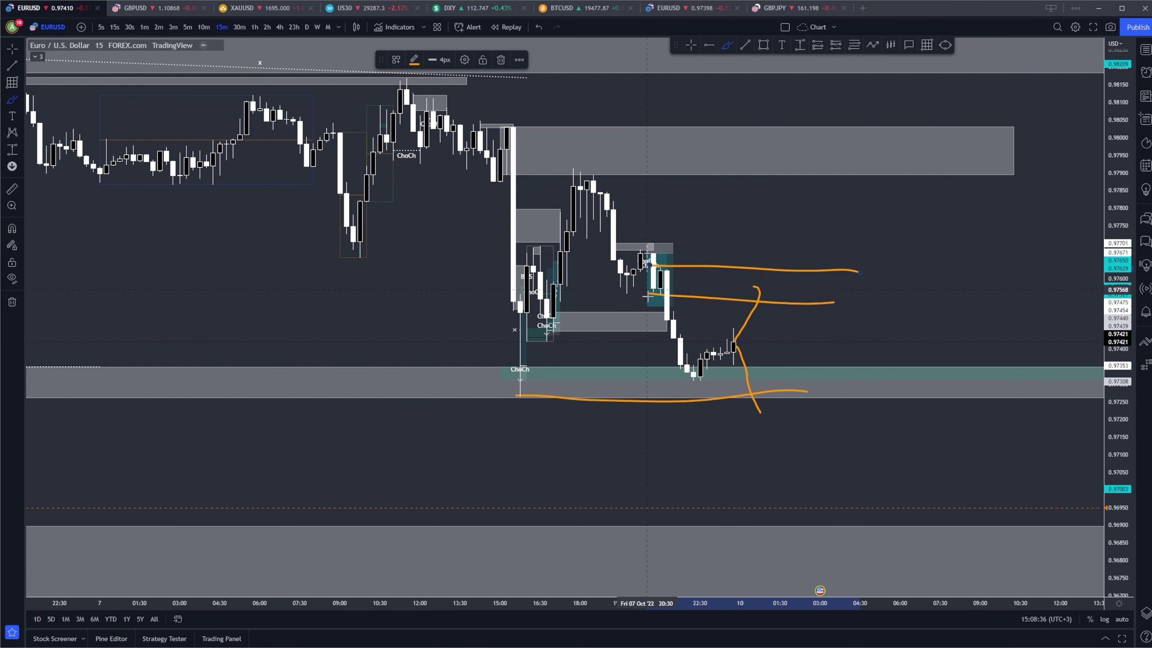
{"action": "mouse_move", "coordinate": [737, 344]}
{"action": "left_mouse_down"}
{"action": "mouse_move", "coordinate": [762, 305]}
{"action": "mouse_move", "coordinate": [849, 284]}
{"action": "mouse_move", "coordinate": [967, 490]}
{"action": "left_mouse_up"}
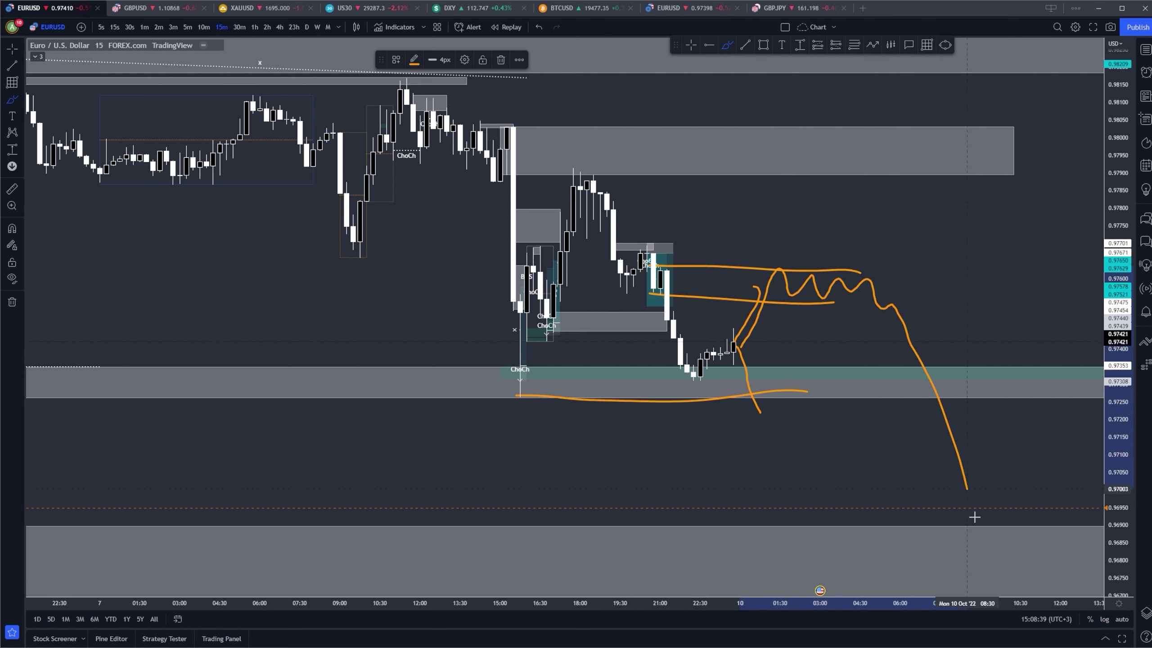
{"action": "left_click", "coordinate": [538, 27]}
{"action": "left_click", "coordinate": [538, 27]}
{"action": "left_click", "coordinate": [537, 28]}
{"action": "left_click", "coordinate": [536, 28]}
Switch EURUSD to the daily timeframe and examine the trend and zones since July.
{"action": "key", "text": "d"}
{"action": "key", "text": "Return"}
{"action": "left_click_drag", "start_coordinate": [1117, 281], "coordinate": [1117, 581]}
{"action": "left_click_drag", "start_coordinate": [856, 265], "coordinate": [1011, 287]}
{"action": "scroll", "coordinate": [1012, 286], "scroll_direction": "up", "scroll_amount": 3}
{"action": "scroll", "coordinate": [1130, 290], "scroll_direction": "down", "scroll_amount": 5}
{"action": "left_click_drag", "start_coordinate": [872, 291], "coordinate": [944, 285]}
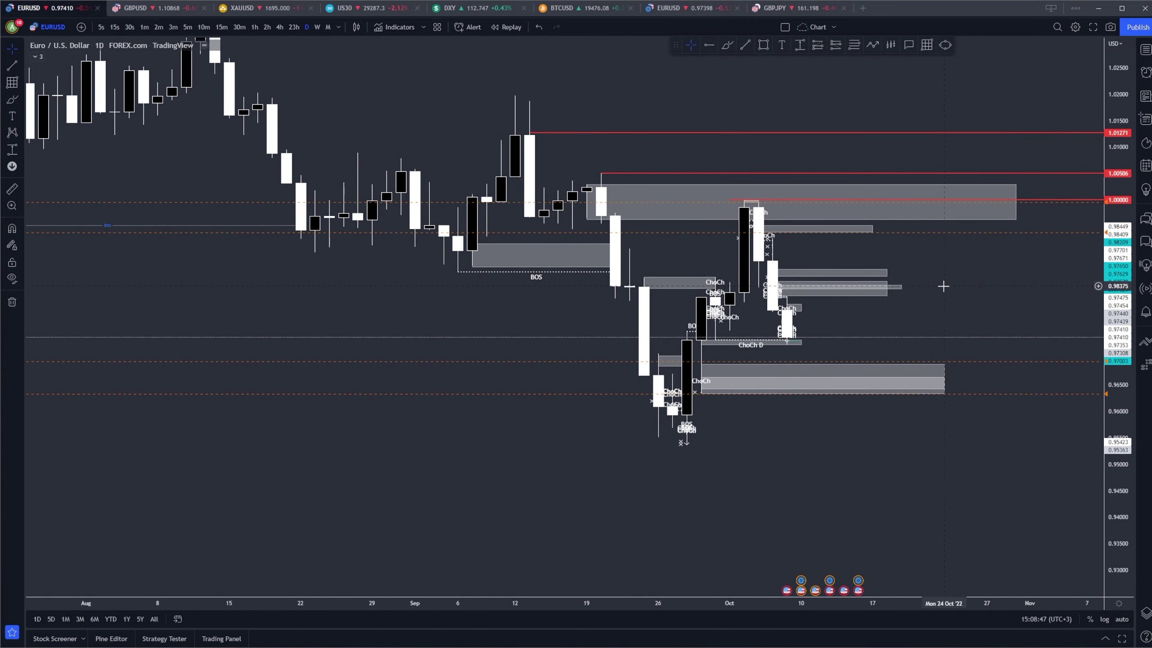
{"action": "scroll", "coordinate": [896, 278], "scroll_direction": "up", "scroll_amount": 2}
{"action": "scroll", "coordinate": [908, 303], "scroll_direction": "down", "scroll_amount": 2}
{"action": "scroll", "coordinate": [908, 303], "scroll_direction": "down", "scroll_amount": 2}
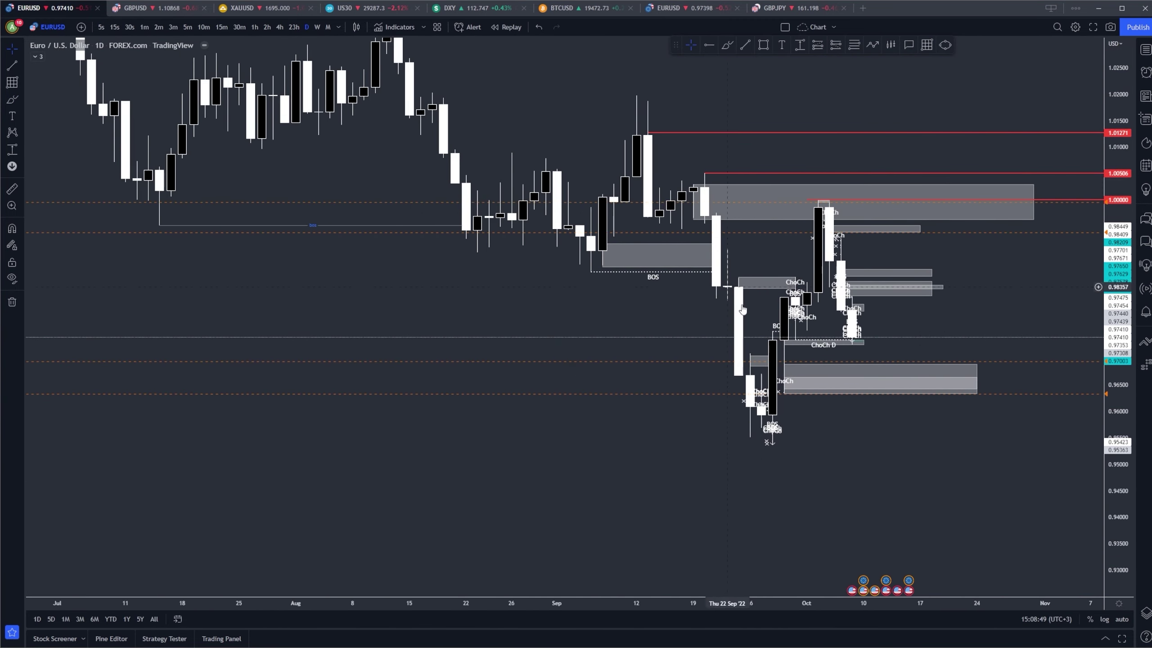
{"action": "scroll", "coordinate": [996, 342], "scroll_direction": "up", "scroll_amount": 4}
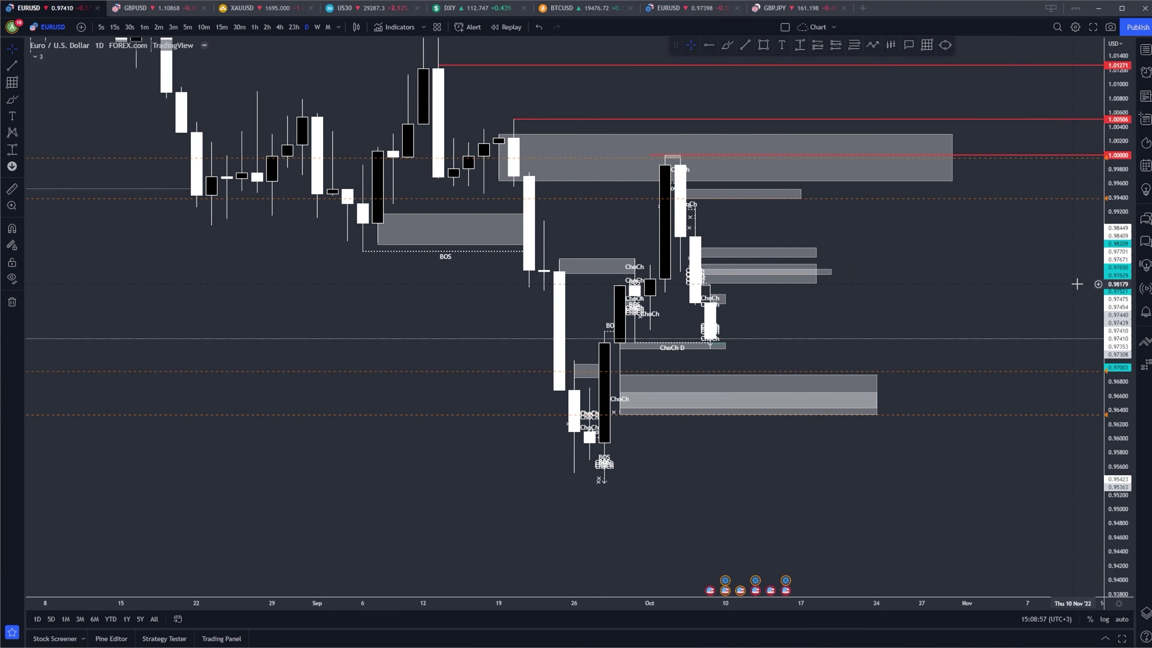
{"action": "scroll", "coordinate": [823, 198], "scroll_direction": "left", "scroll_amount": 3}
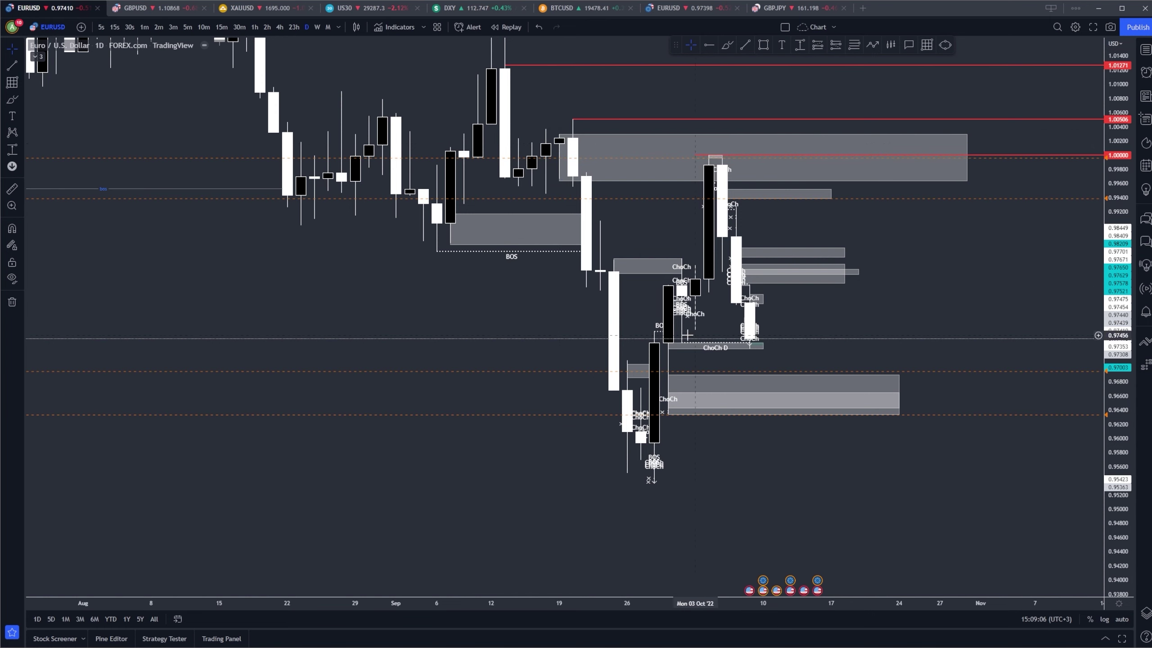
Examine EURUSD's supply and demand zones on the 4-hour timeframe, and switch to the 1-hour timeframe.
{"action": "left_click", "coordinate": [279, 27]}
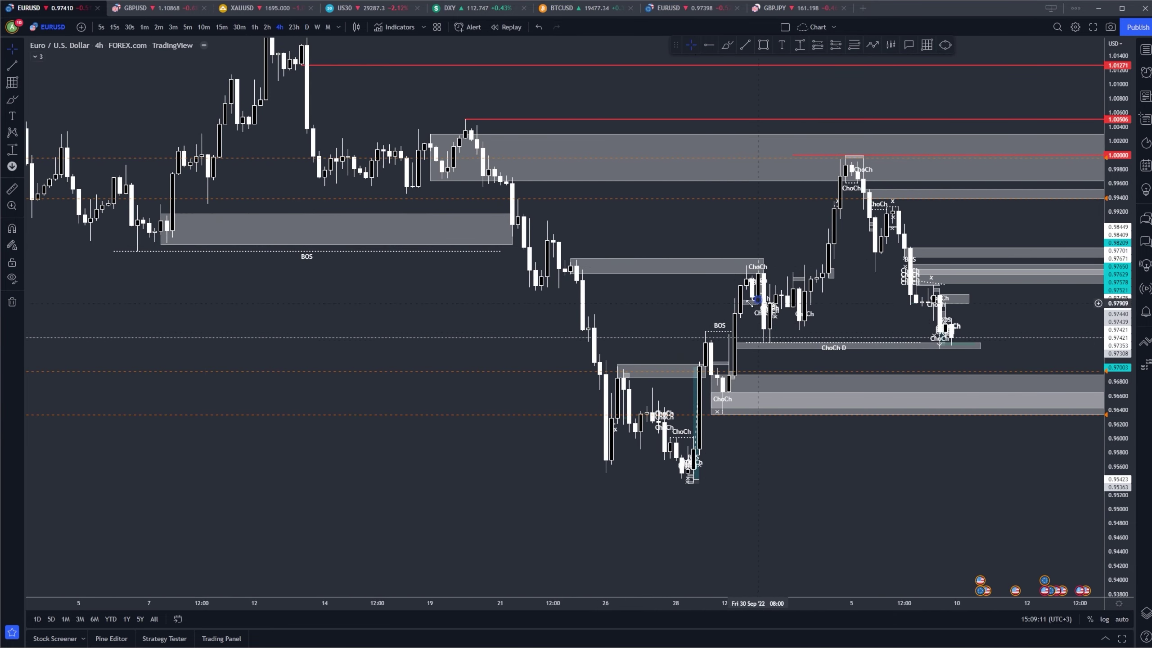
{"action": "scroll", "coordinate": [770, 345], "scroll_direction": "up", "scroll_amount": 2}
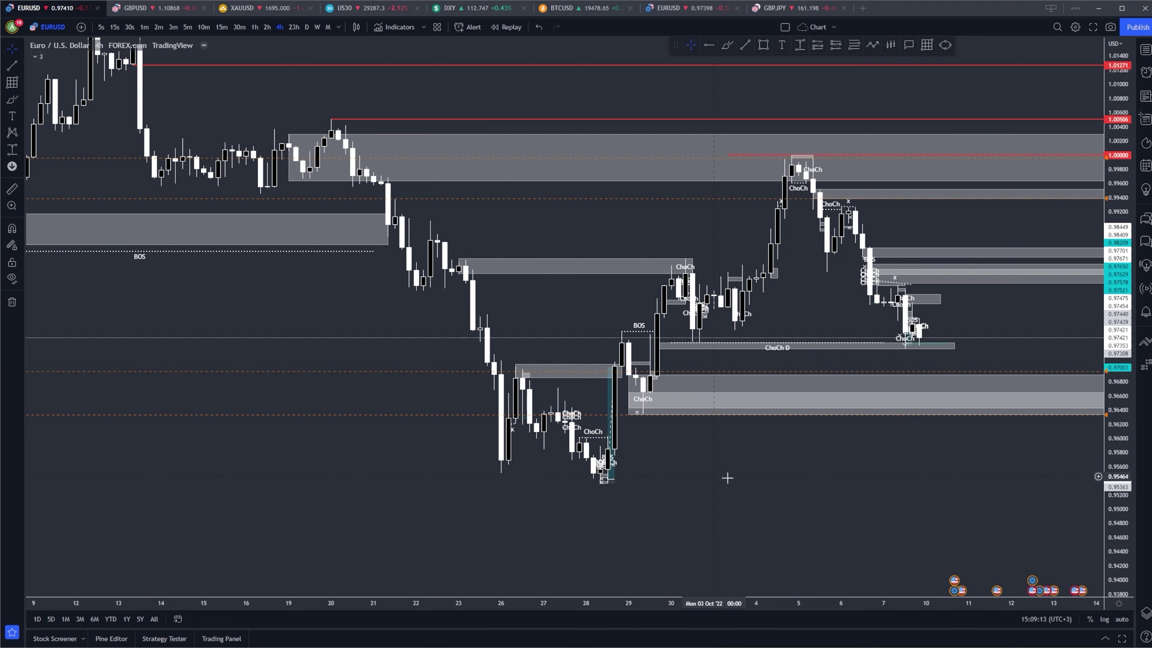
{"action": "scroll", "coordinate": [715, 400], "scroll_direction": "up", "scroll_amount": 3}
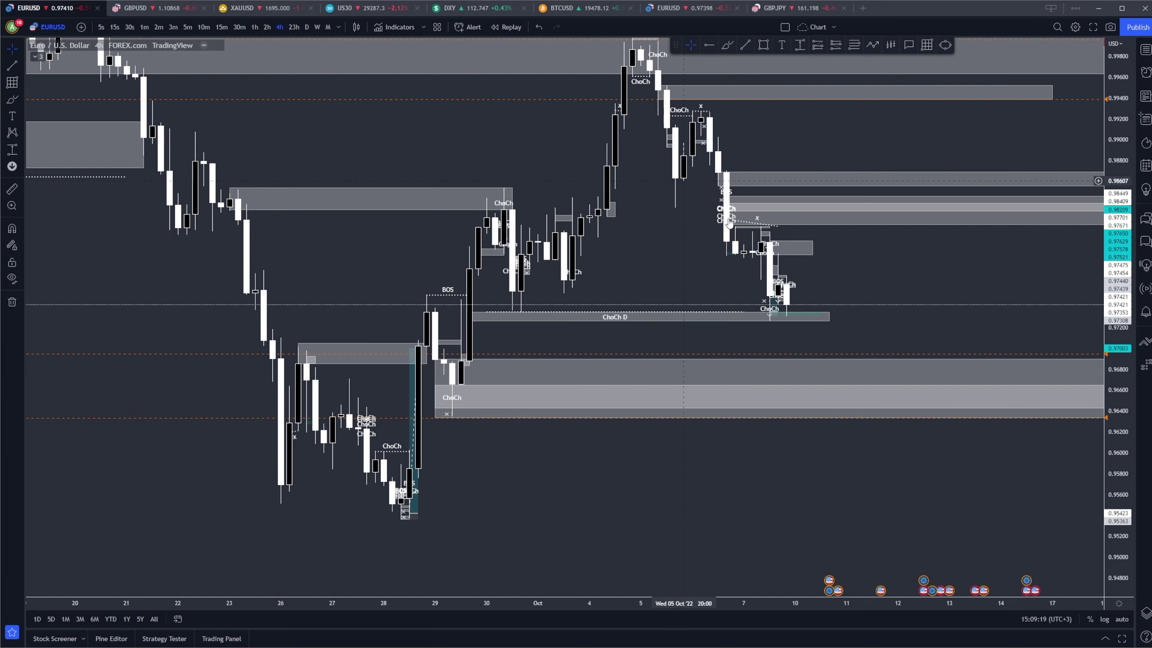
{"action": "left_click_drag", "start_coordinate": [1121, 432], "coordinate": [303, 41]}
{"action": "left_click", "coordinate": [255, 28]}
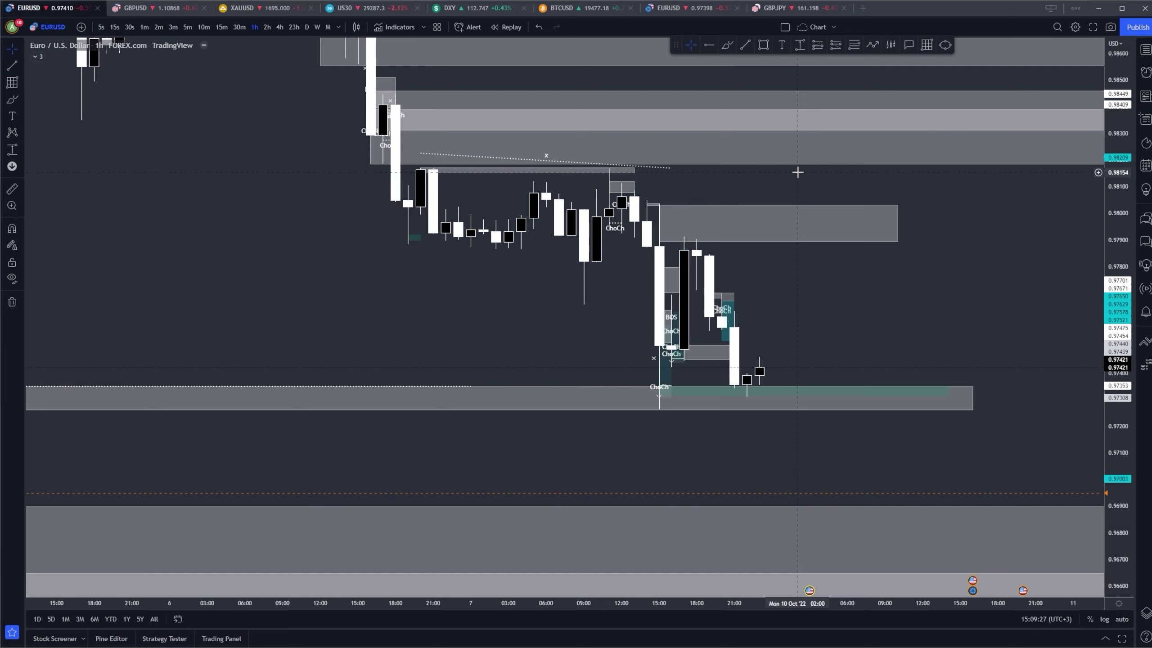
Switch EURUSD to the 15-minute timeframe and examine the latest sell-off and the zones around the current price.
{"action": "left_click", "coordinate": [221, 27]}
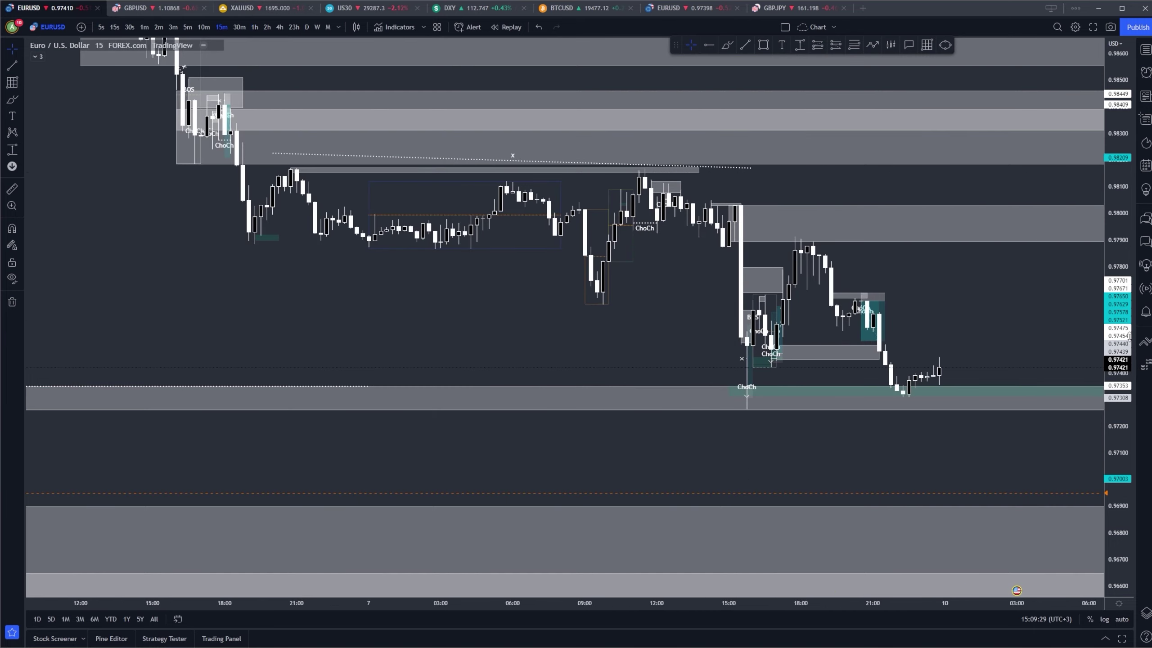
{"action": "left_click_drag", "start_coordinate": [1118, 363], "coordinate": [1118, 320]}
{"action": "left_click_drag", "start_coordinate": [1026, 320], "coordinate": [899, 310]}
{"action": "scroll", "coordinate": [1037, 265], "scroll_direction": "up", "scroll_amount": 2}
{"action": "scroll", "coordinate": [1061, 198], "scroll_direction": "down", "scroll_amount": 1}
{"action": "left_click_drag", "start_coordinate": [1062, 198], "coordinate": [906, 220]}
{"action": "left_click", "coordinate": [926, 314]}
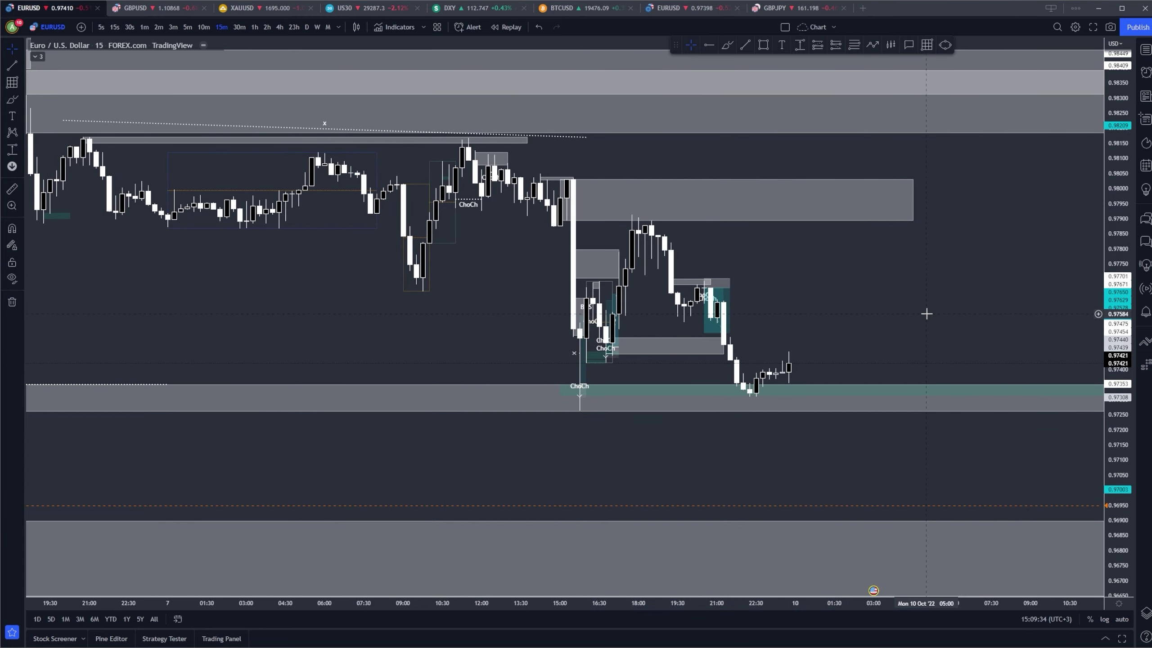
{"action": "scroll", "coordinate": [913, 309], "scroll_direction": "up", "scroll_amount": 2}
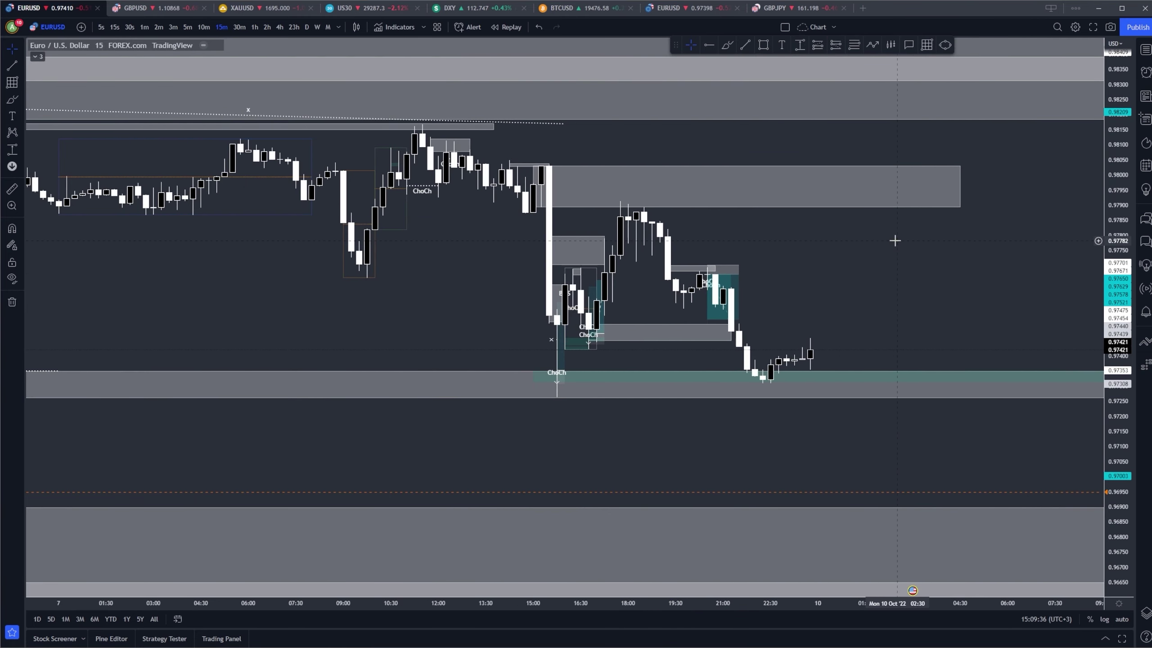
{"action": "scroll", "coordinate": [889, 241], "scroll_direction": "down", "scroll_amount": 1}
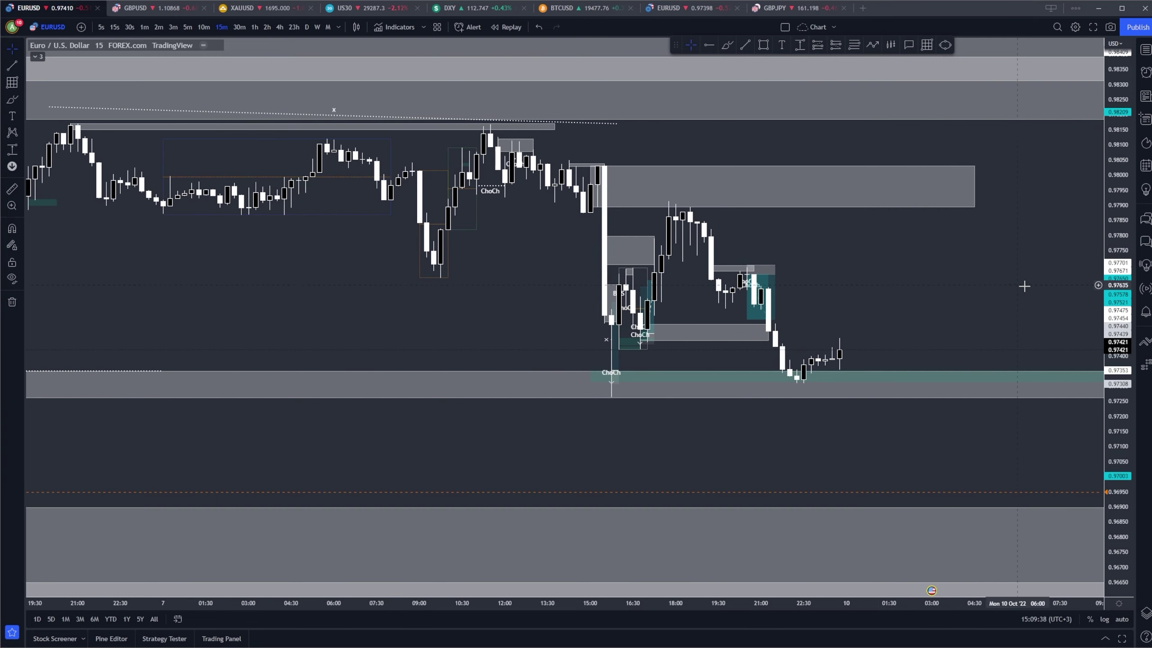
{"action": "scroll", "coordinate": [1023, 286], "scroll_direction": "down", "scroll_amount": 2}
{"action": "scroll", "coordinate": [970, 295], "scroll_direction": "up", "scroll_amount": 2}
{"action": "scroll", "coordinate": [980, 295], "scroll_direction": "down", "scroll_amount": 2}
{"action": "left_click_drag", "start_coordinate": [1002, 286], "coordinate": [872, 261]}
Sketch a fall from about 0.9838 and a choppy base near 0.9720 with a rise to about 0.9795 on EURUSD, and undo the sketches.
{"action": "left_click", "coordinate": [728, 45]}
{"action": "left_click_drag", "start_coordinate": [754, 94], "coordinate": [854, 208]}
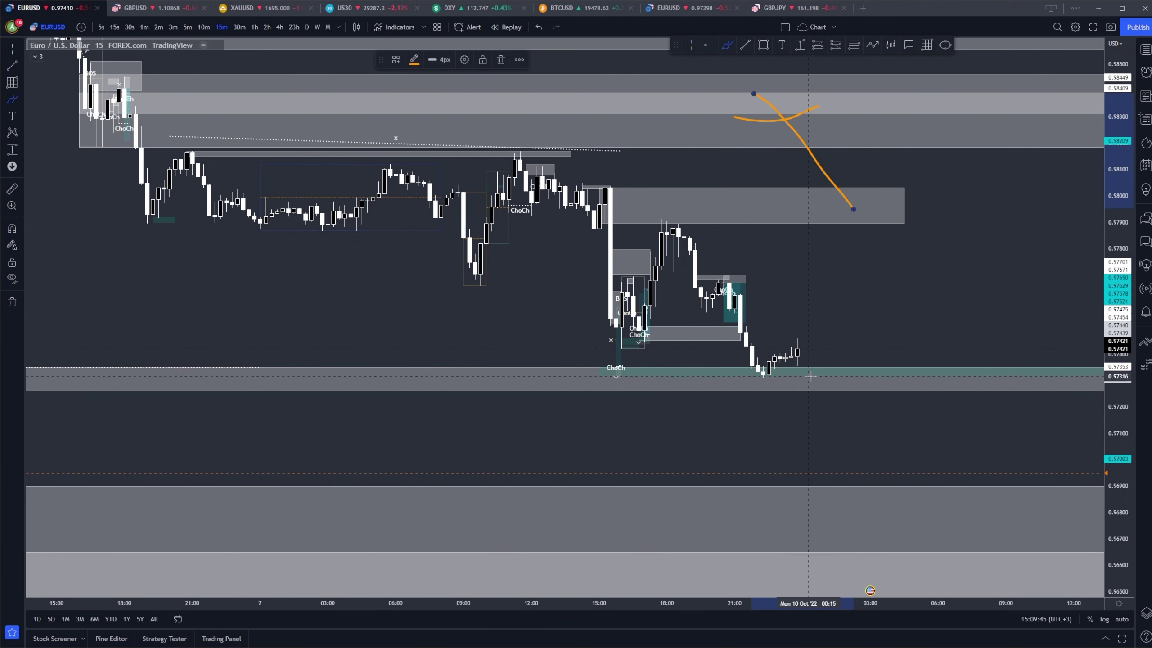
{"action": "mouse_move", "coordinate": [799, 346]}
{"action": "left_mouse_down"}
{"action": "mouse_move", "coordinate": [828, 404]}
{"action": "mouse_move", "coordinate": [957, 370]}
{"action": "mouse_move", "coordinate": [1040, 206]}
{"action": "left_mouse_up"}
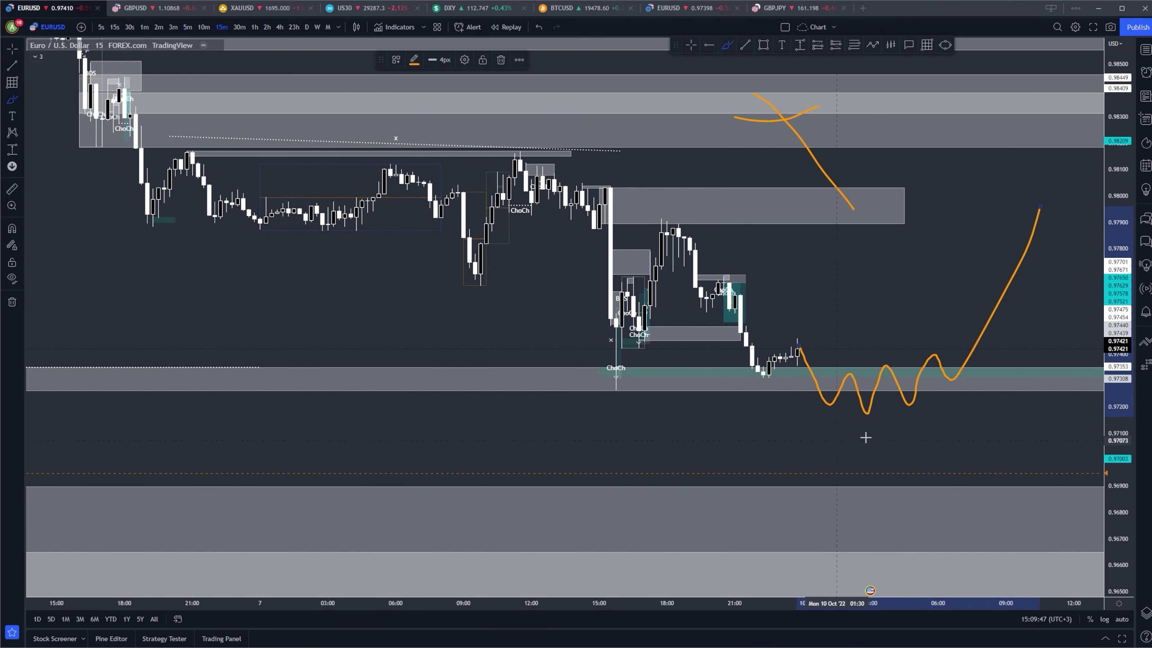
{"action": "left_click_drag", "start_coordinate": [933, 369], "coordinate": [989, 403]}
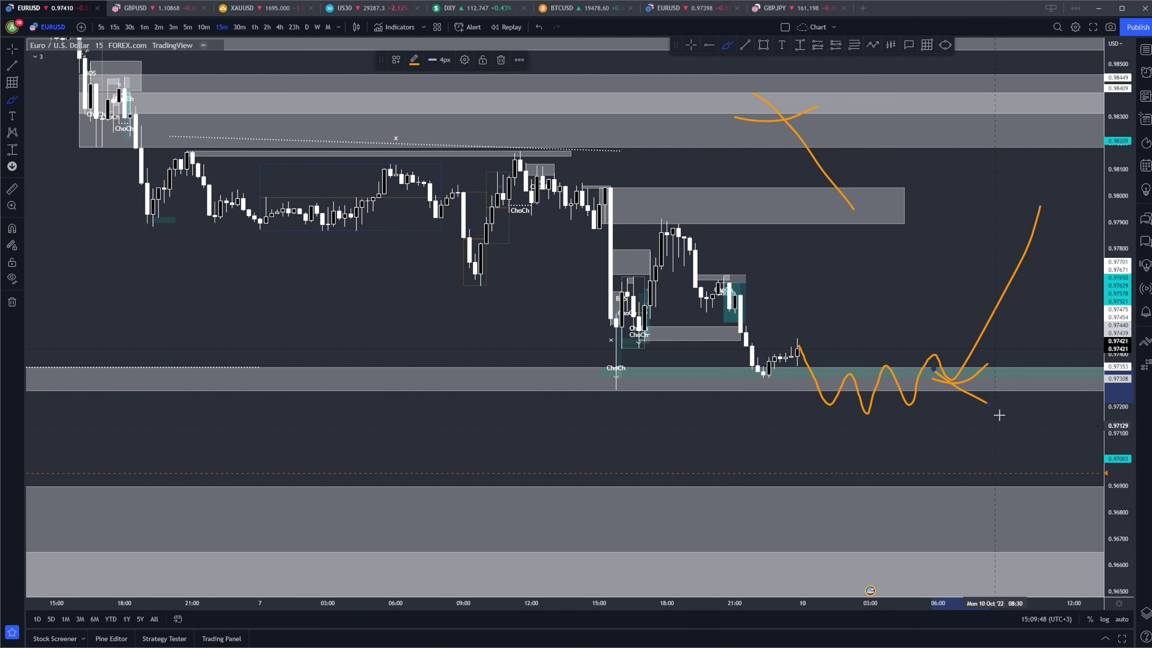
{"action": "left_click", "coordinate": [540, 27]}
{"action": "left_click", "coordinate": [541, 28]}
{"action": "left_click", "coordinate": [542, 28]}
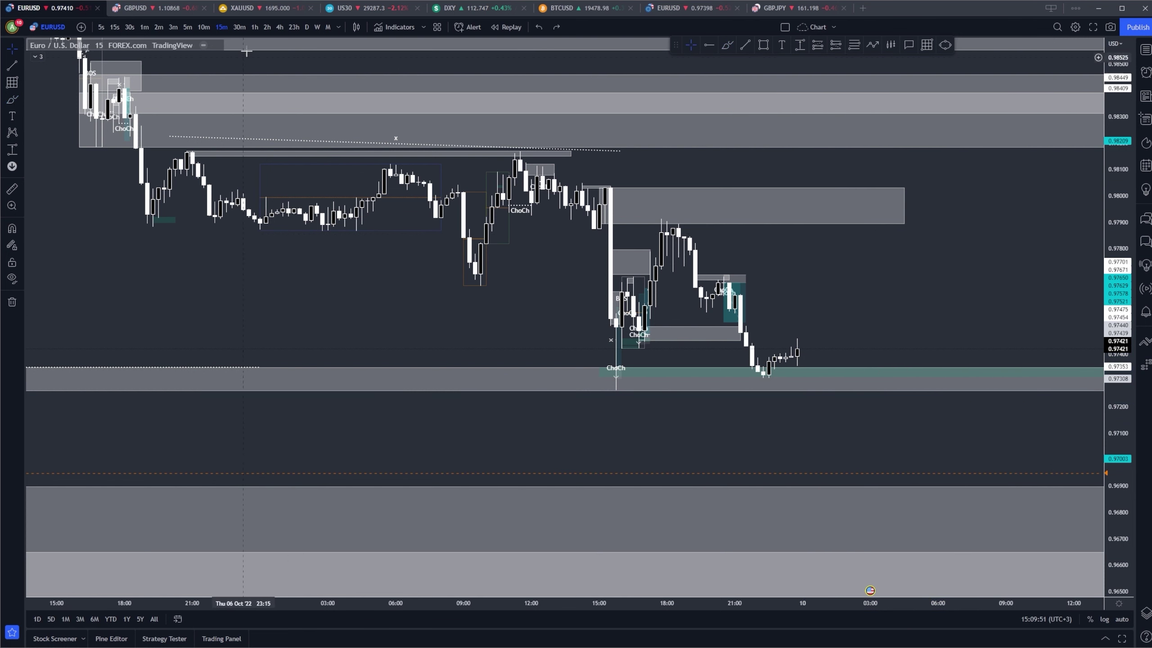
Look briefly at the GBPUSD chart and return to EURUSD.
{"action": "left_click", "coordinate": [154, 8]}
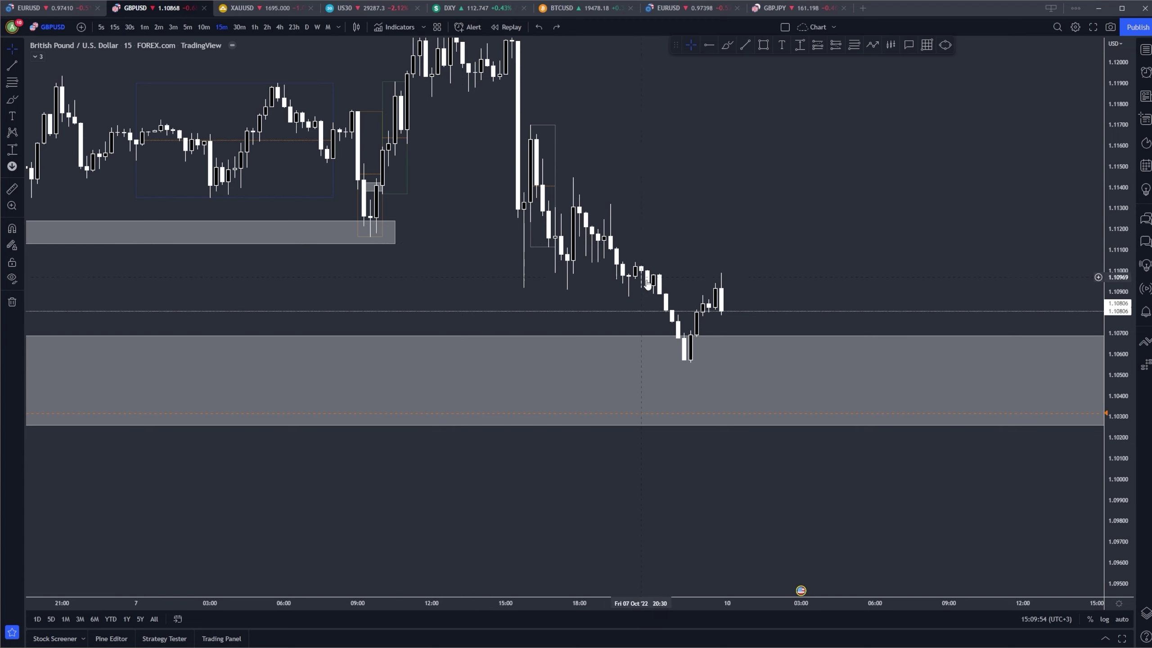
{"action": "key", "text": "ctrl+Tab"}
{"action": "left_click", "coordinate": [76, 15]}
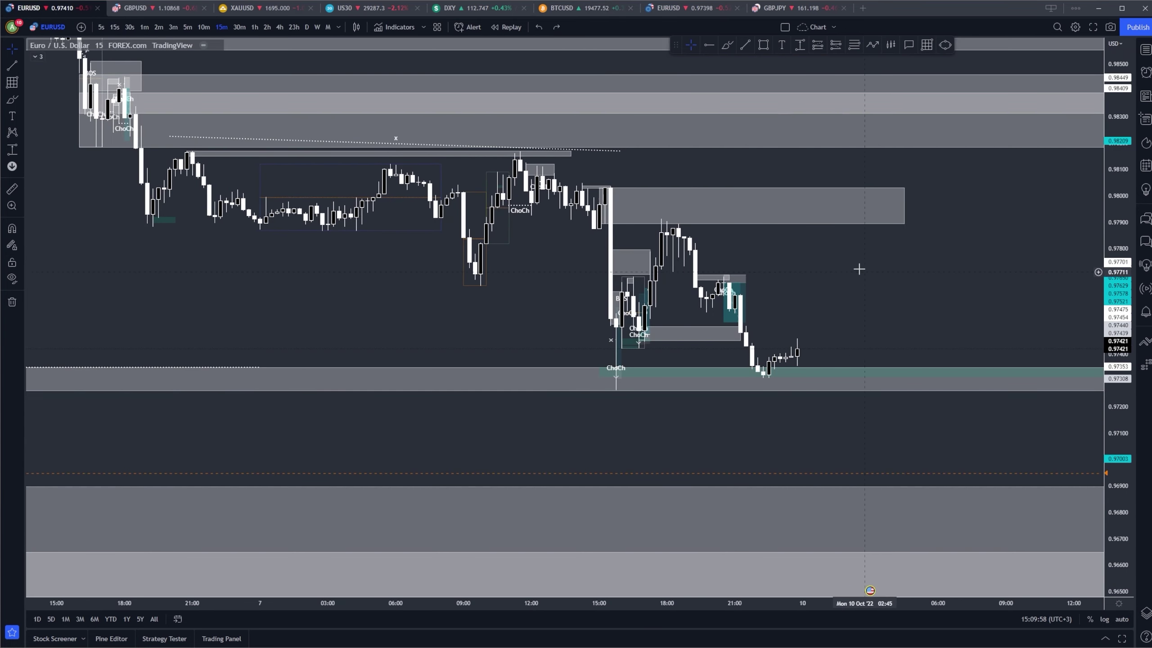
{"action": "scroll", "coordinate": [859, 268], "scroll_direction": "down", "scroll_amount": 1}
Switch to the BTCUSD chart and examine its daily price action and zones since June.
{"action": "left_click", "coordinate": [590, 13]}
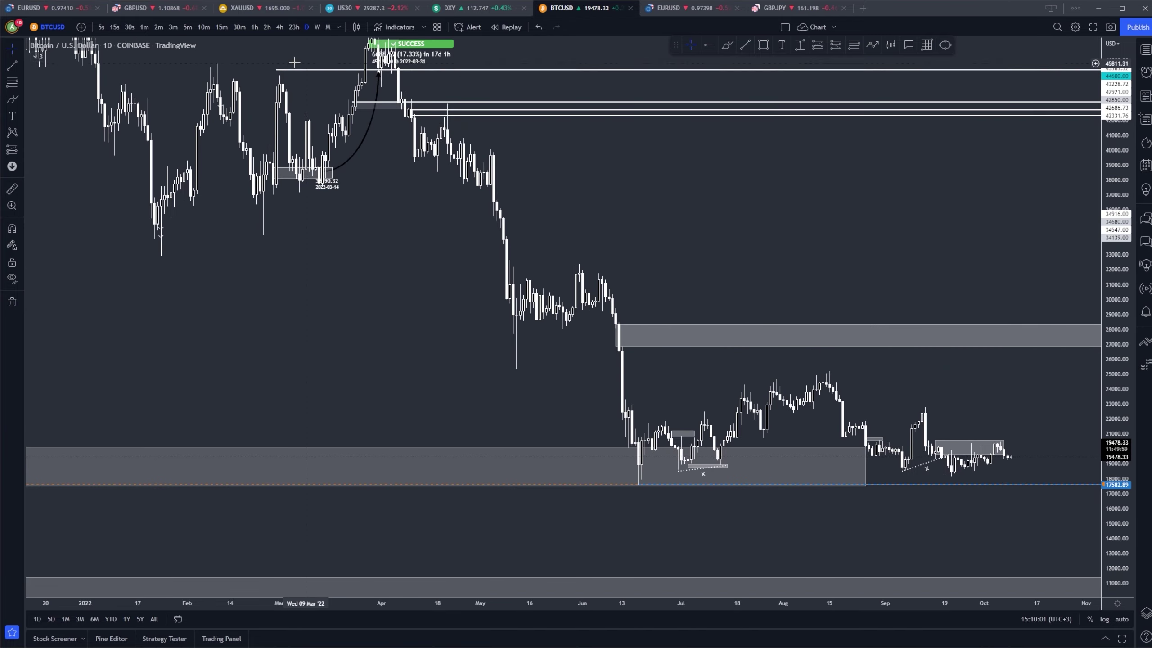
{"action": "scroll", "coordinate": [1047, 375], "scroll_direction": "up", "scroll_amount": 3}
{"action": "left_click_drag", "start_coordinate": [1117, 499], "coordinate": [1036, 139]}
{"action": "left_click_drag", "start_coordinate": [1066, 483], "coordinate": [1117, 307]}
{"action": "scroll", "coordinate": [1063, 428], "scroll_direction": "up", "scroll_amount": 3}
{"action": "left_click_drag", "start_coordinate": [1019, 392], "coordinate": [944, 309]}
{"action": "scroll", "coordinate": [1023, 327], "scroll_direction": "down", "scroll_amount": 2}
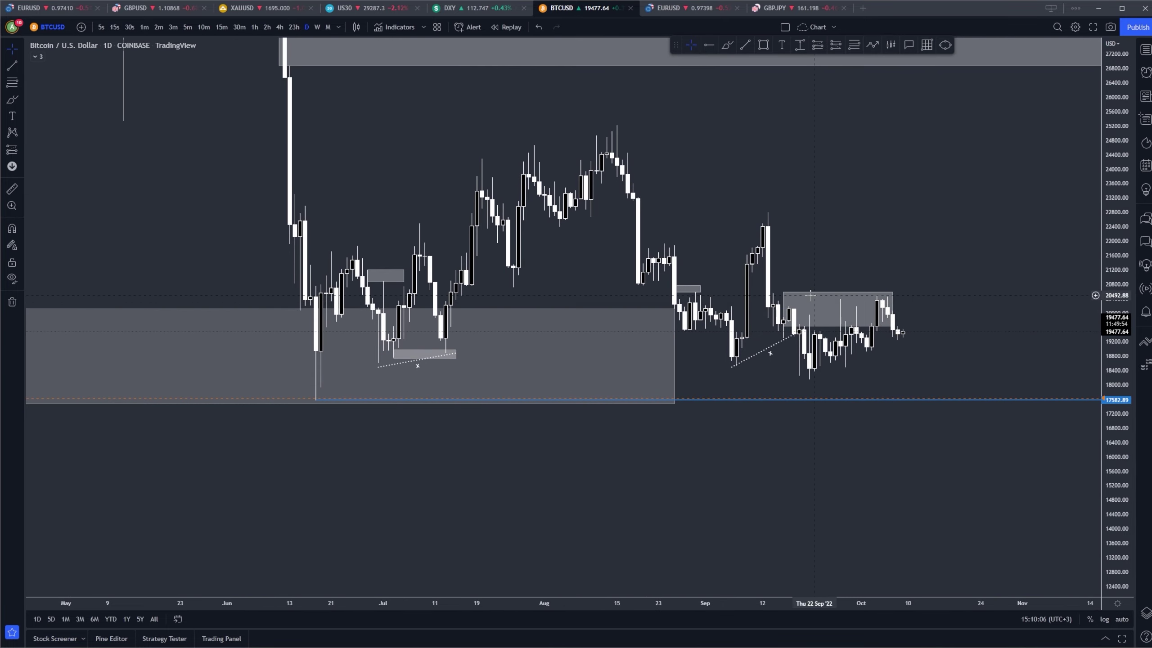
{"action": "left_click_drag", "start_coordinate": [894, 198], "coordinate": [793, 180]}
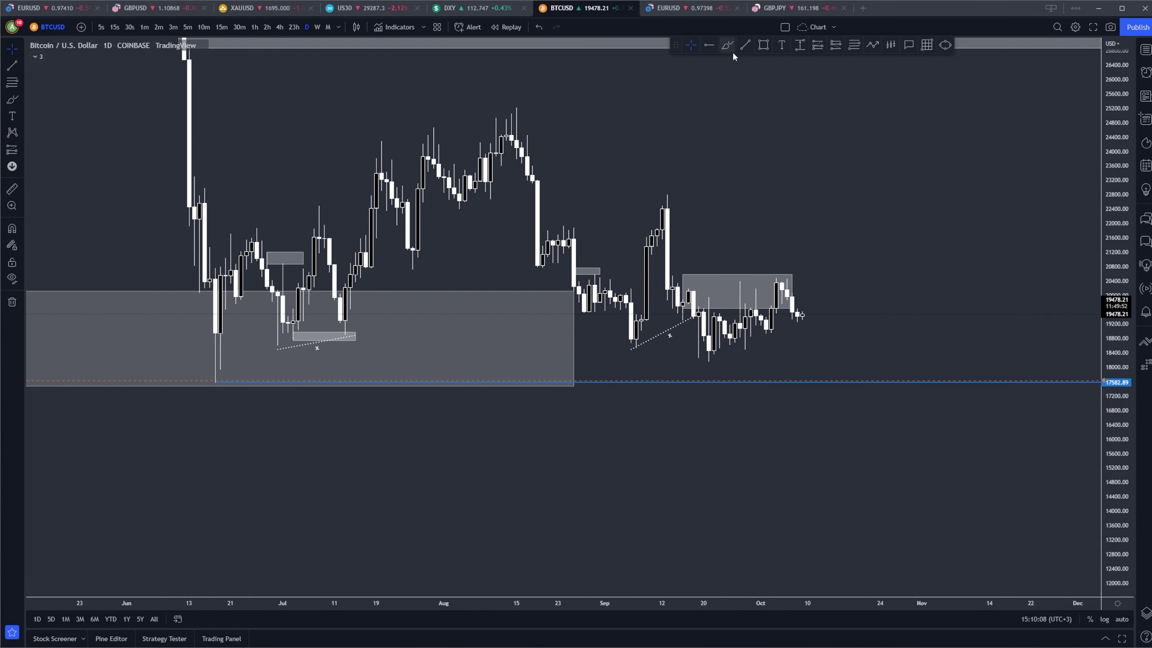
Sketch a choppy BTCUSD rise to about 21,300 and a drop to about 16,100, and undo the sketches.
{"action": "left_click", "coordinate": [728, 44]}
{"action": "left_click_drag", "start_coordinate": [807, 298], "coordinate": [860, 248]}
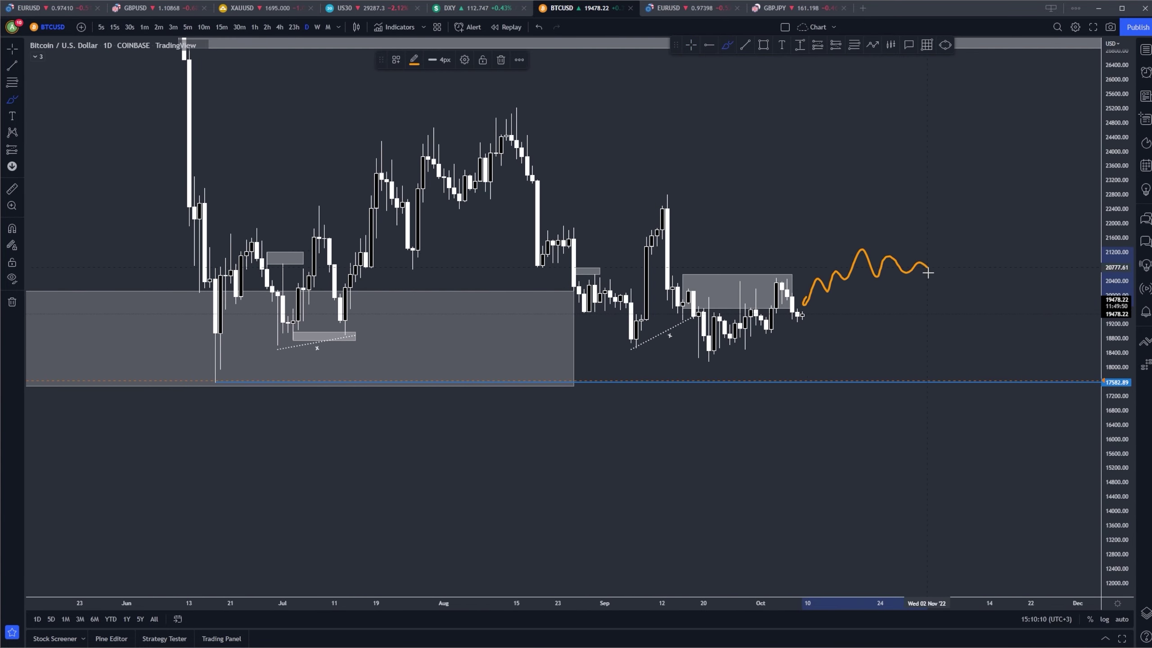
{"action": "left_click_drag", "start_coordinate": [928, 273], "coordinate": [979, 435]}
{"action": "left_click", "coordinate": [539, 26]}
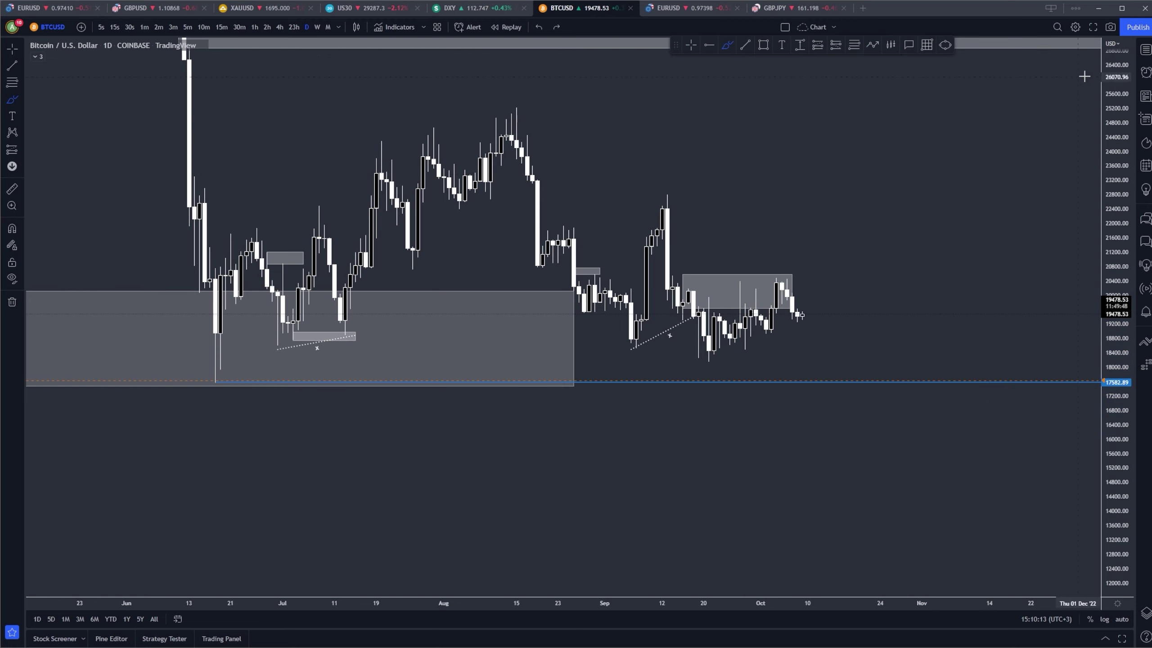
Switch the BTCUSD chart to ETHUSD using the watchlist, and hide the watchlist again.
{"action": "left_click", "coordinate": [1145, 49]}
{"action": "left_click", "coordinate": [1076, 399]}
{"action": "left_click", "coordinate": [1146, 49]}
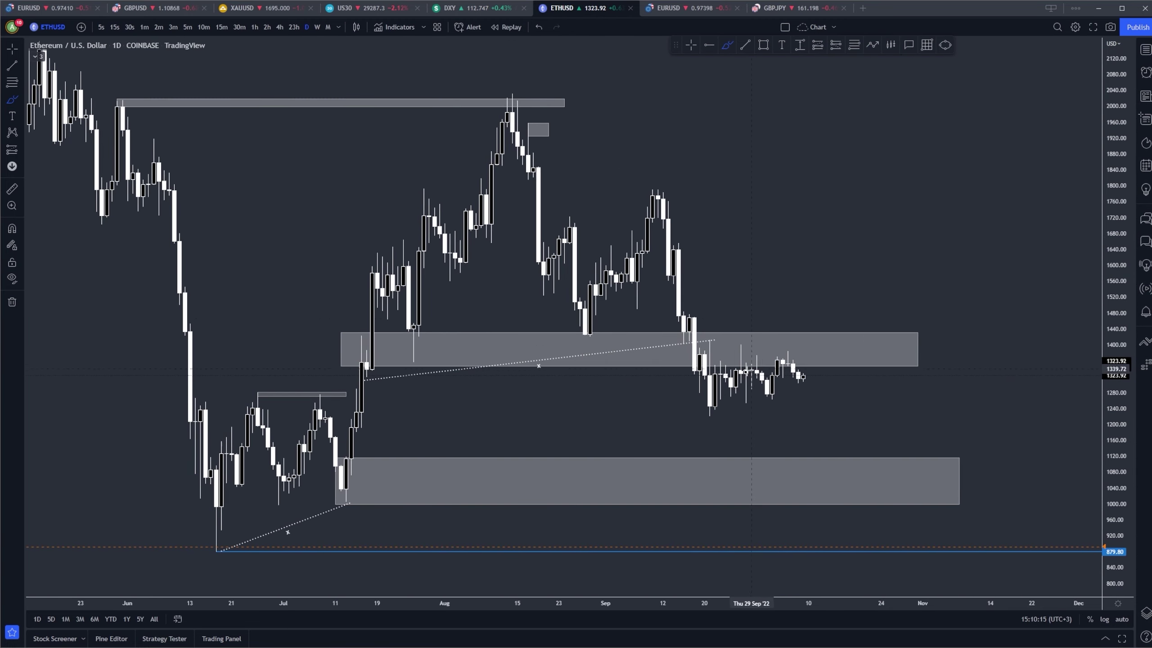
Sketch an ETHUSD rejection near 1,400 and a drop into the lower zone with lines at about 1,100 and 1,030, and undo the sketches.
{"action": "mouse_move", "coordinate": [742, 361]}
{"action": "left_mouse_down"}
{"action": "mouse_move", "coordinate": [819, 333]}
{"action": "mouse_move", "coordinate": [819, 359]}
{"action": "mouse_move", "coordinate": [788, 364]}
{"action": "mouse_move", "coordinate": [823, 393]}
{"action": "mouse_move", "coordinate": [860, 465]}
{"action": "mouse_move", "coordinate": [995, 464]}
{"action": "left_mouse_up"}
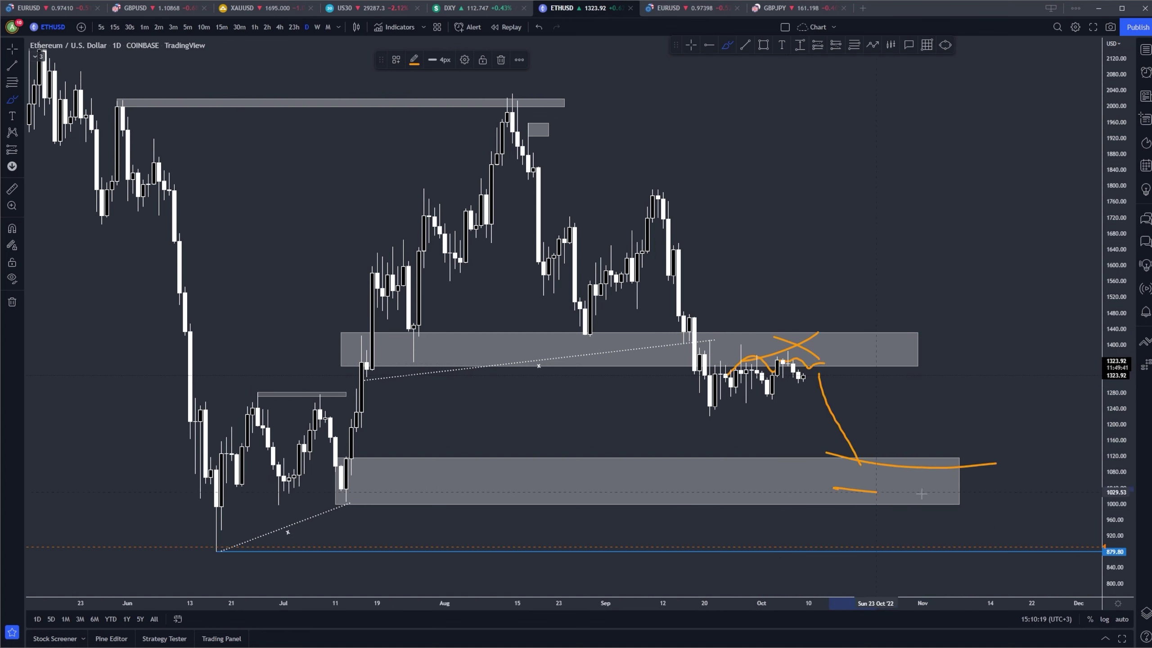
{"action": "left_click_drag", "start_coordinate": [835, 489], "coordinate": [944, 495]}
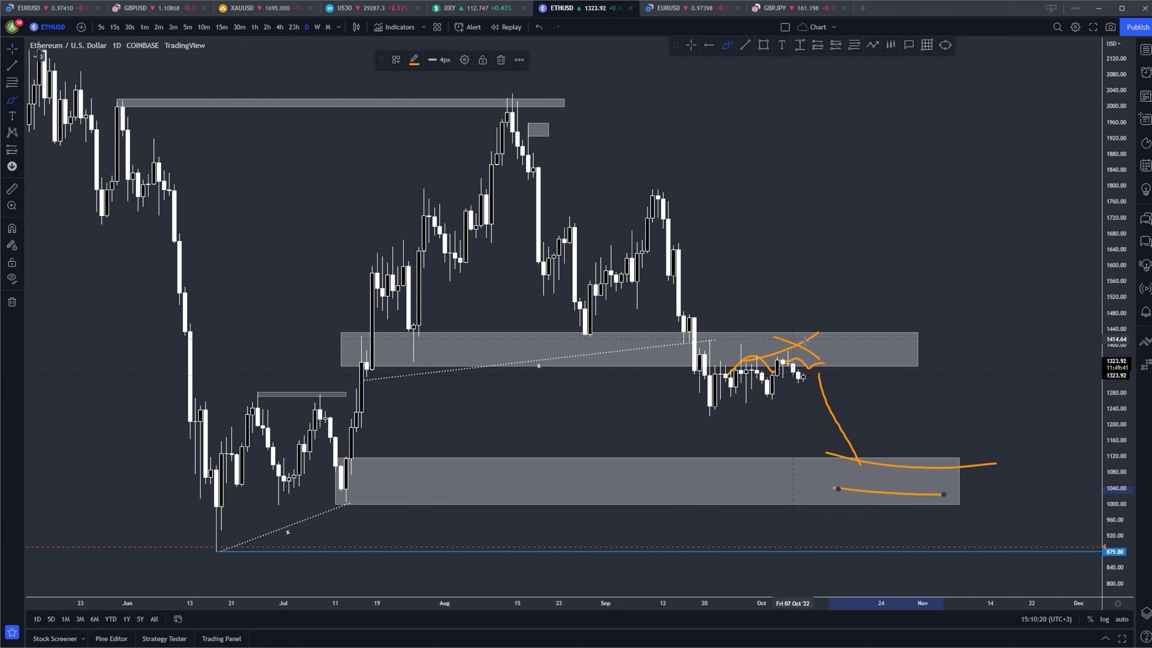
{"action": "left_click", "coordinate": [537, 29]}
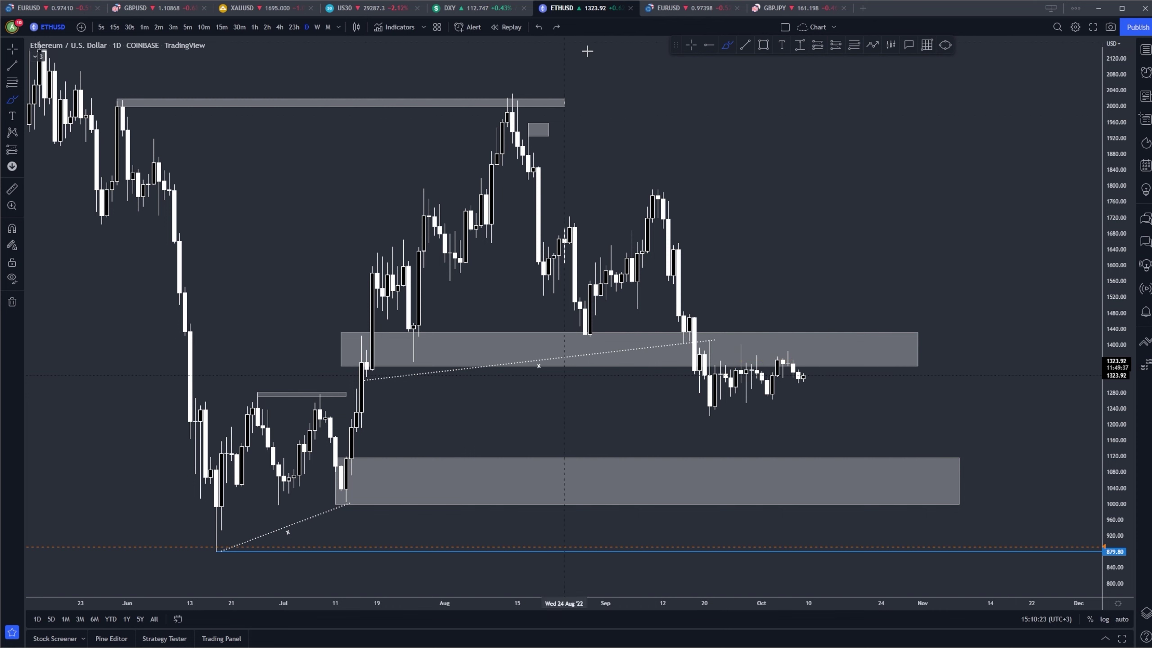
Return to EURUSD on the 4-hour timeframe and shift the start of the inner 0.9642–0.9664 demand zone one candle forward.
{"action": "left_click", "coordinate": [52, 8]}
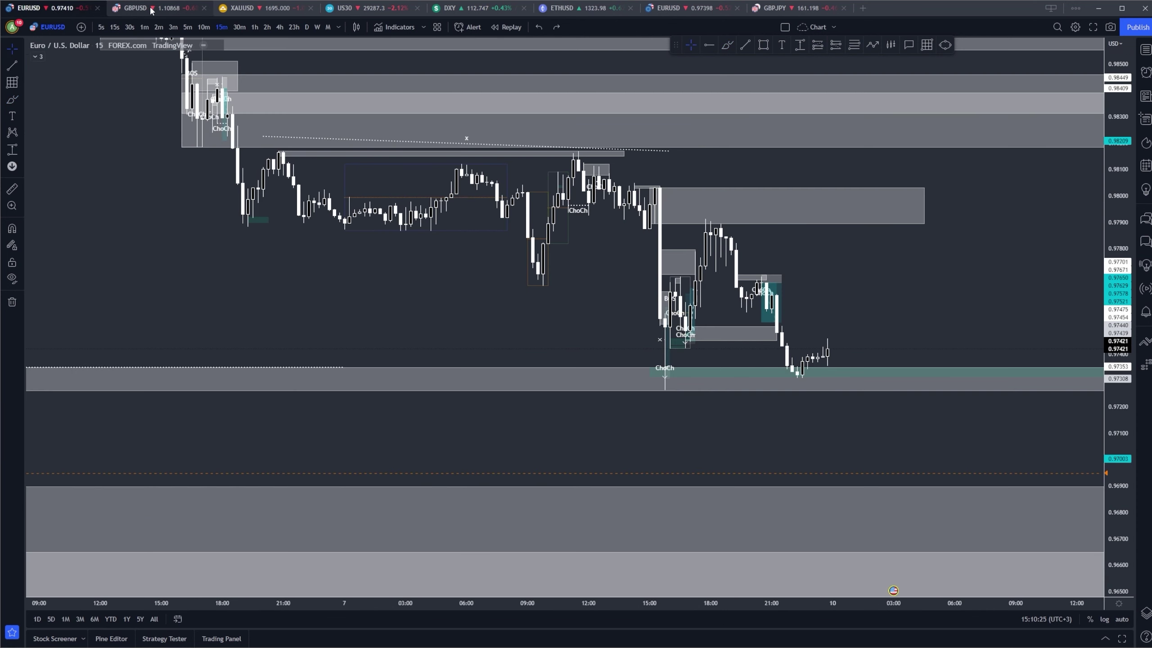
{"action": "left_click_drag", "start_coordinate": [841, 401], "coordinate": [816, 343]}
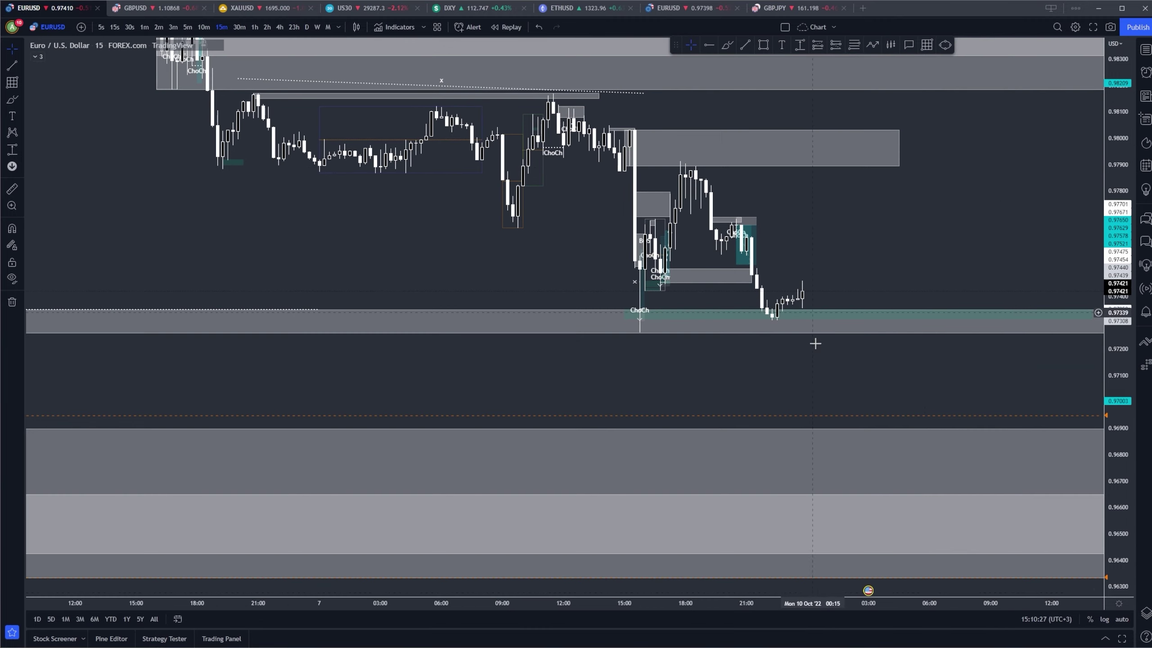
{"action": "left_click", "coordinate": [280, 26]}
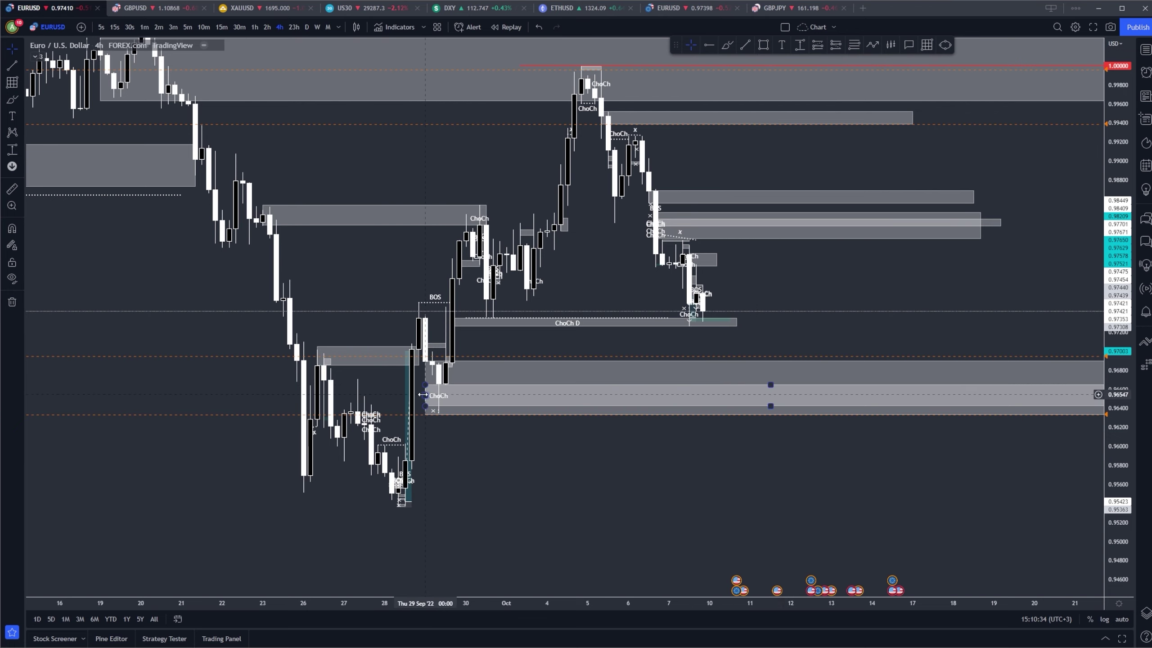
{"action": "left_click_drag", "start_coordinate": [425, 395], "coordinate": [432, 397]}
{"action": "left_click", "coordinate": [534, 357]}
{"action": "left_click", "coordinate": [589, 524]}
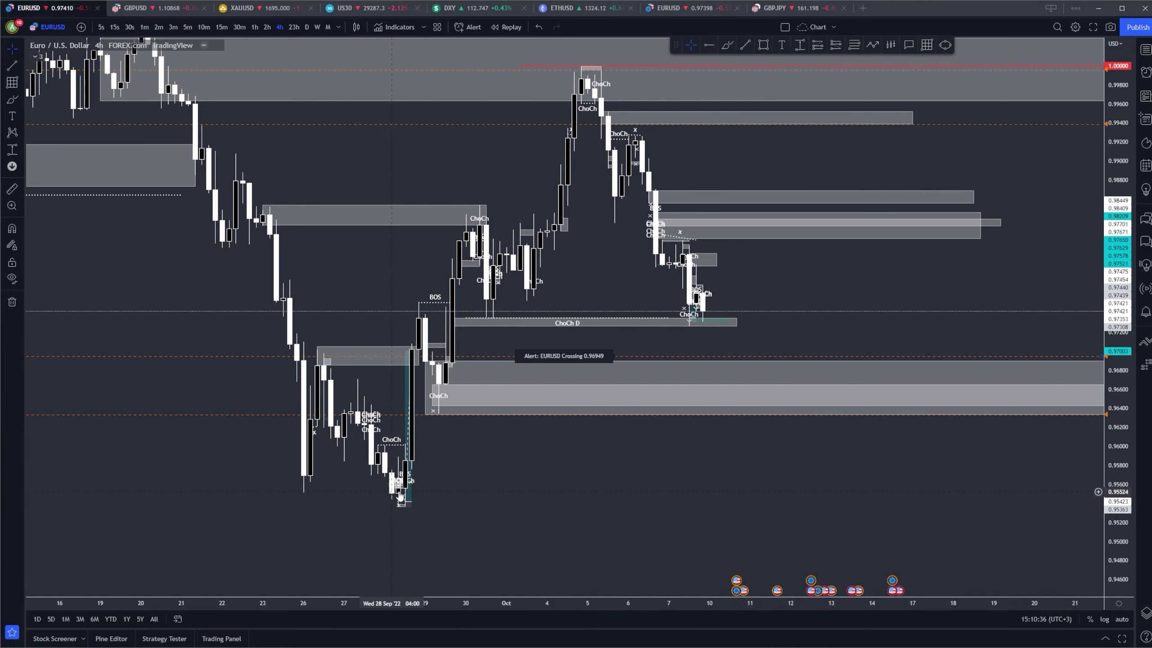
Examine EURUSD's 4-hour zones, switch to the 15-minute timeframe and look over Friday's price action.
{"action": "left_click_drag", "start_coordinate": [787, 495], "coordinate": [788, 495]}
{"action": "scroll", "coordinate": [788, 495], "scroll_direction": "up", "scroll_amount": 2}
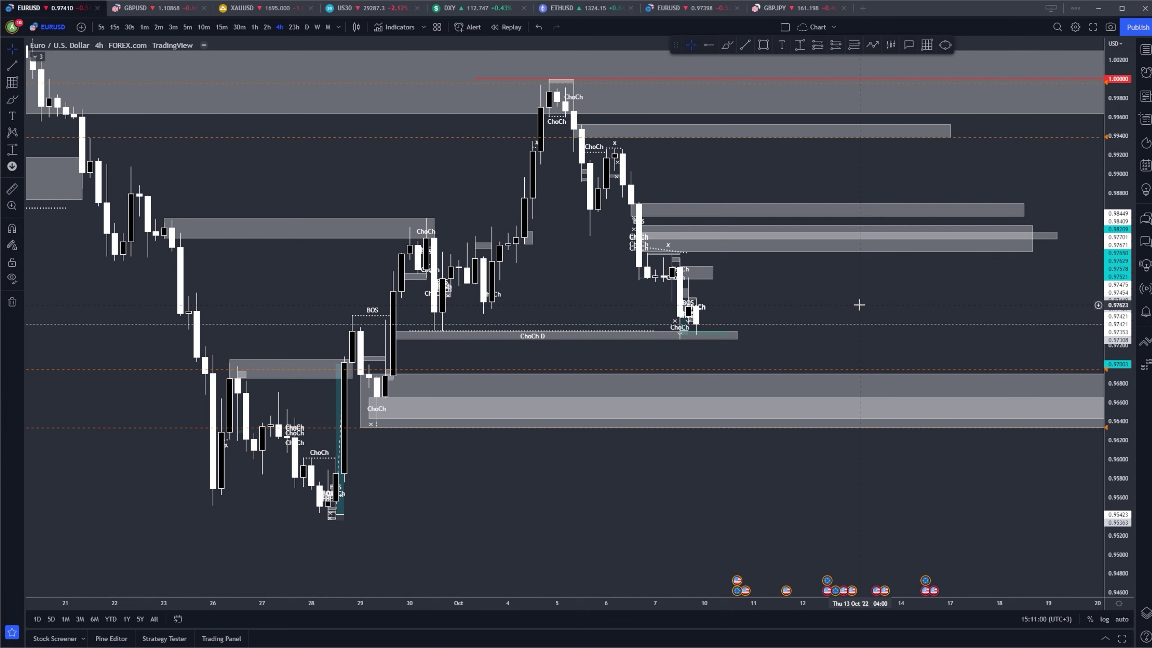
{"action": "scroll", "coordinate": [508, 273], "scroll_direction": "up", "scroll_amount": 2}
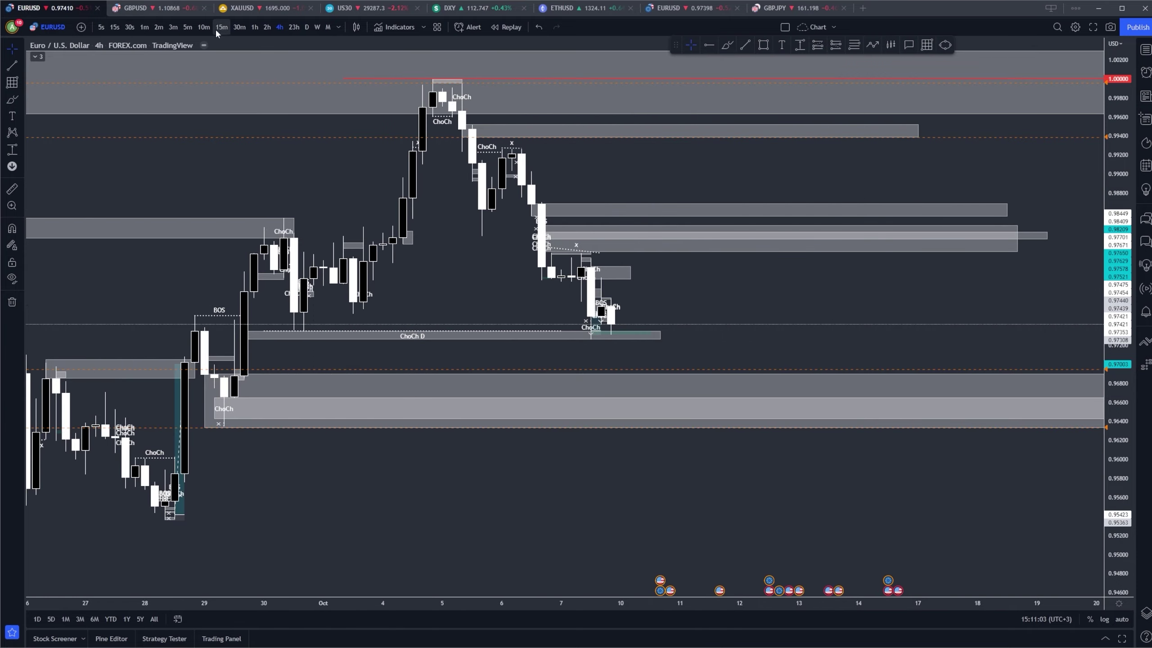
{"action": "left_click", "coordinate": [221, 27]}
{"action": "right_click", "coordinate": [684, 284]}
{"action": "left_click", "coordinate": [705, 302]}
{"action": "scroll", "coordinate": [706, 307], "scroll_direction": "up", "scroll_amount": 10}
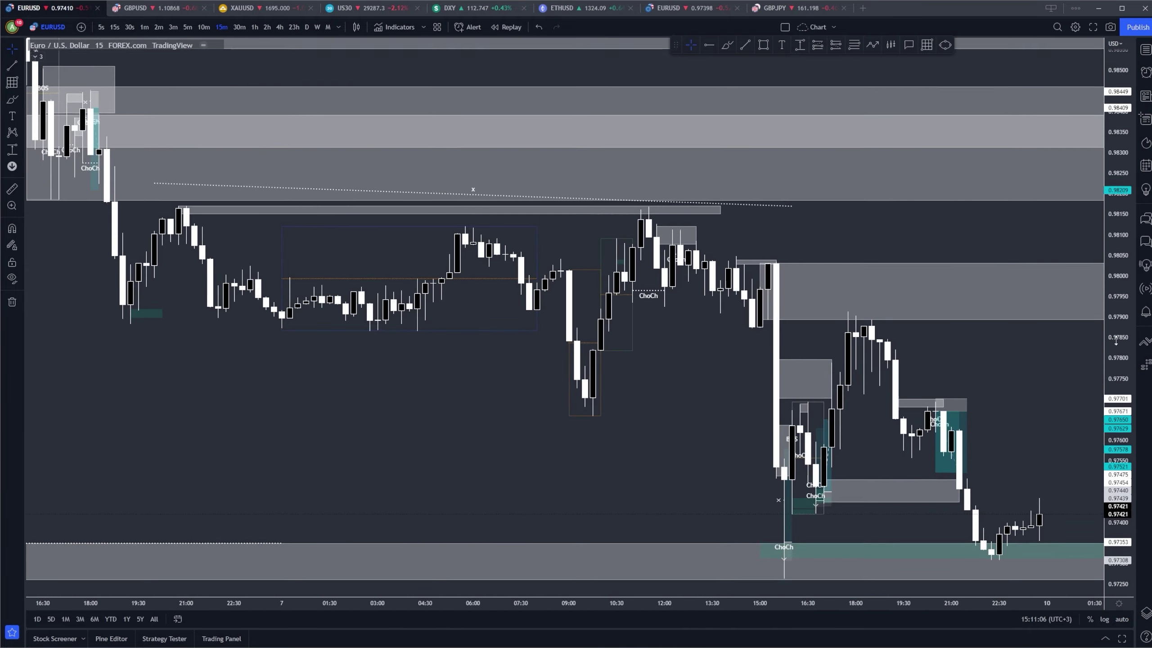
{"action": "scroll", "coordinate": [853, 408], "scroll_direction": "down", "scroll_amount": 1}
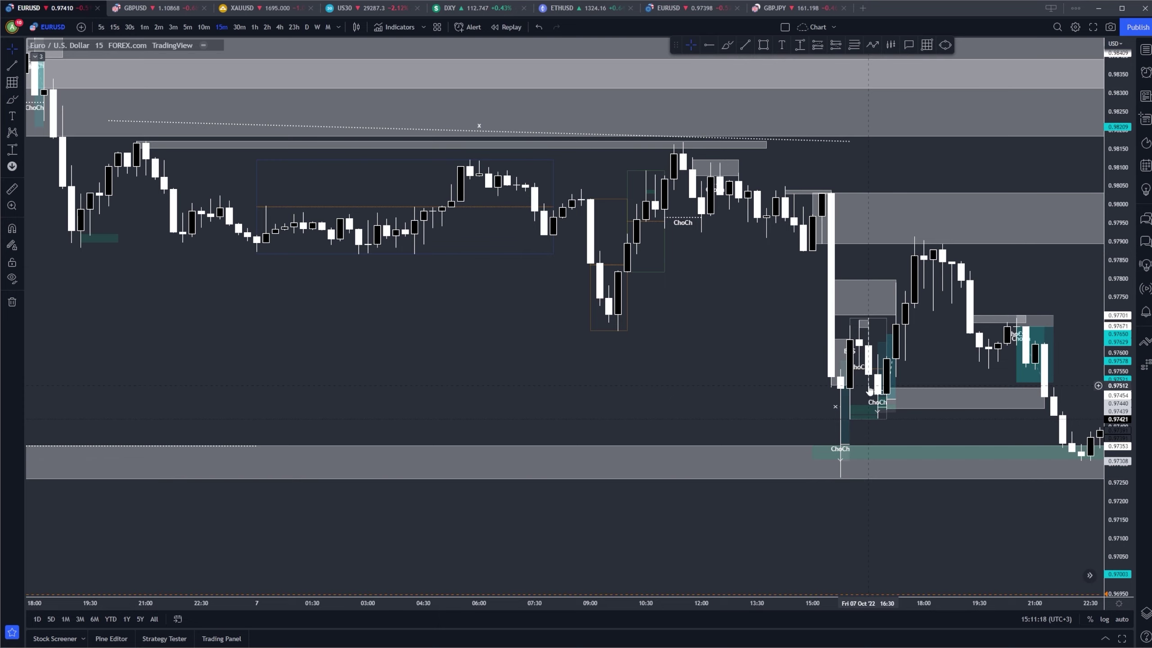
Trace the EURUSD demand zone at about 0.9726–0.9735 back to its origin on 29 September and return to the latest candles.
{"action": "scroll", "coordinate": [869, 391], "scroll_direction": "up", "scroll_amount": 2}
{"action": "scroll", "coordinate": [774, 419], "scroll_direction": "down", "scroll_amount": 10}
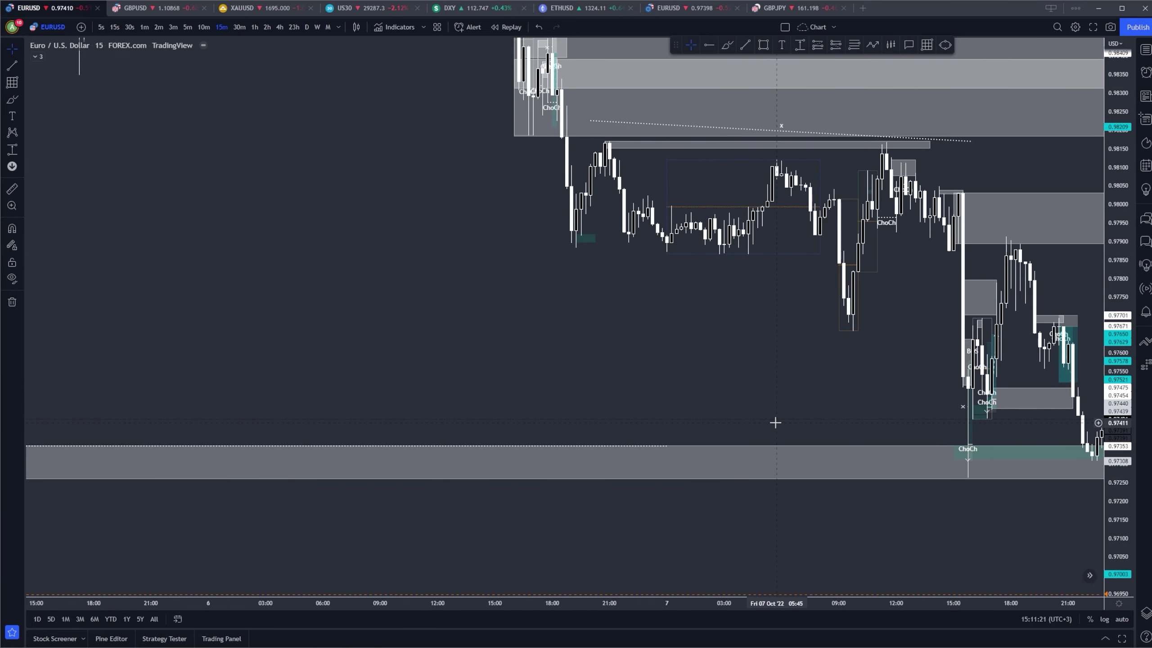
{"action": "scroll", "coordinate": [456, 462], "scroll_direction": "up", "scroll_amount": 8}
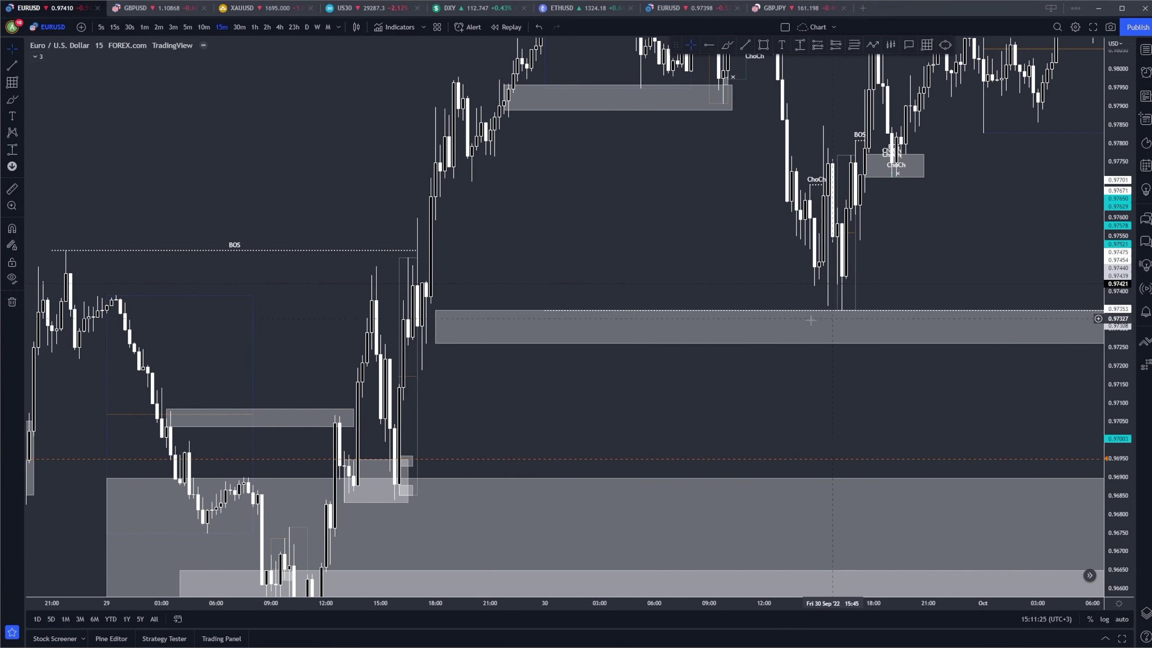
{"action": "left_click", "coordinate": [435, 320]}
{"action": "left_click_drag", "start_coordinate": [603, 303], "coordinate": [385, 327]}
{"action": "left_click_drag", "start_coordinate": [1043, 235], "coordinate": [341, 249]}
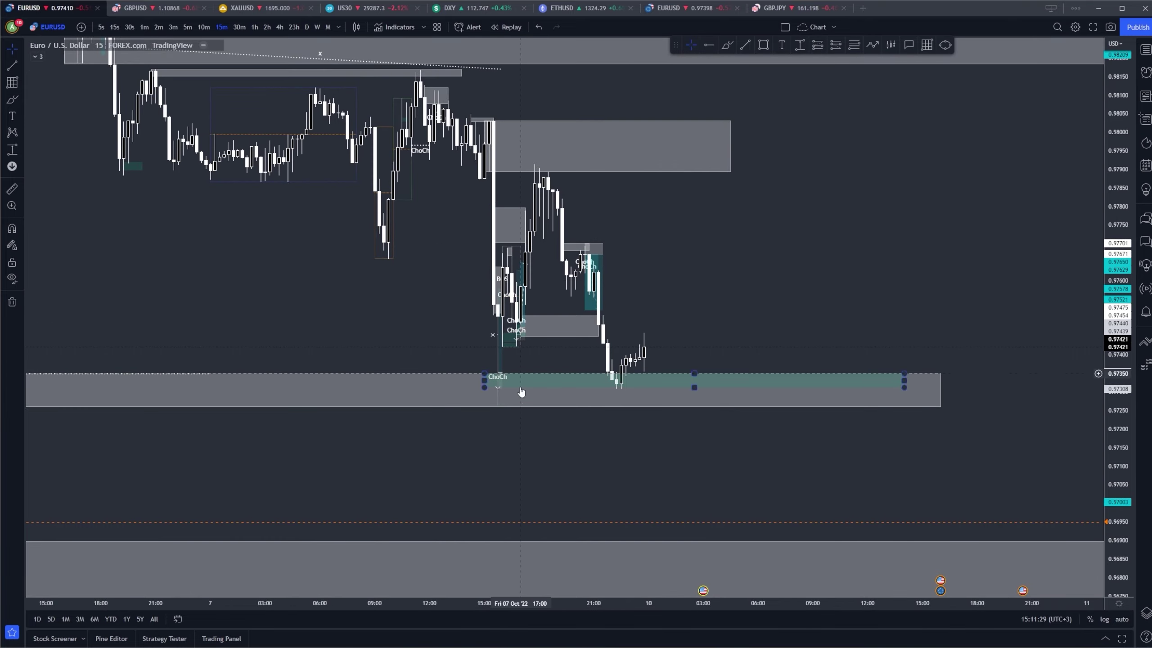
{"action": "left_click_drag", "start_coordinate": [743, 270], "coordinate": [1027, 311]}
{"action": "scroll", "coordinate": [1026, 312], "scroll_direction": "up", "scroll_amount": 4}
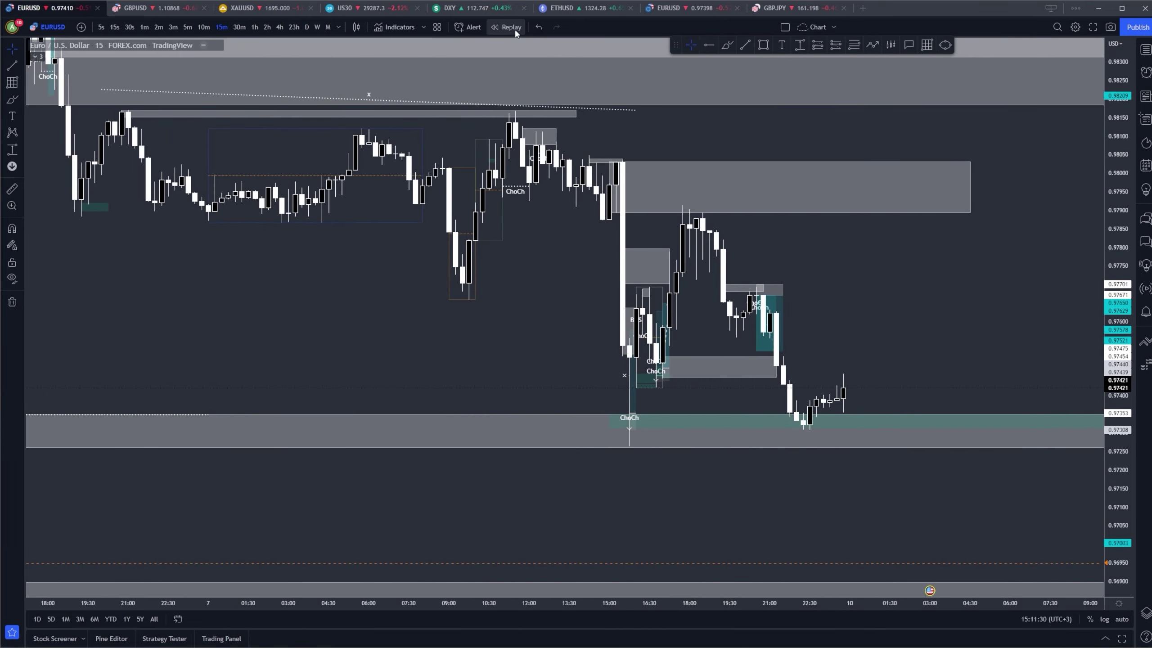
Start a EURUSD bar replay from about 17:00 on 7 October and switch to the 5-minute timeframe.
{"action": "left_click", "coordinate": [511, 27]}
{"action": "left_click", "coordinate": [656, 344]}
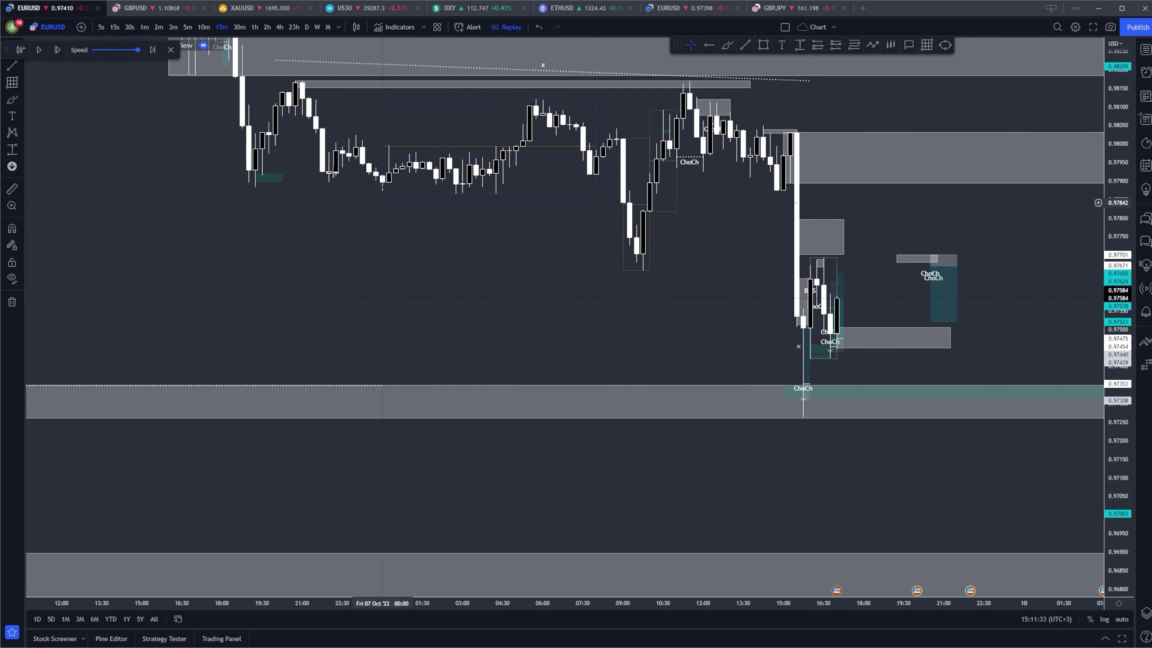
{"action": "type", "text": "5"}
{"action": "key", "text": "Return"}
Brush temporary marks over EURUSD's 5-minute levels from the 09:55 low to the 15:30 drop and its swing points, and clear them.
{"action": "left_click_drag", "start_coordinate": [1127, 349], "coordinate": [1119, 236]}
{"action": "left_click_drag", "start_coordinate": [1016, 234], "coordinate": [1118, 347]}
{"action": "left_click_drag", "start_coordinate": [1024, 283], "coordinate": [1049, 304]}
{"action": "scroll", "coordinate": [1049, 304], "scroll_direction": "up", "scroll_amount": 2}
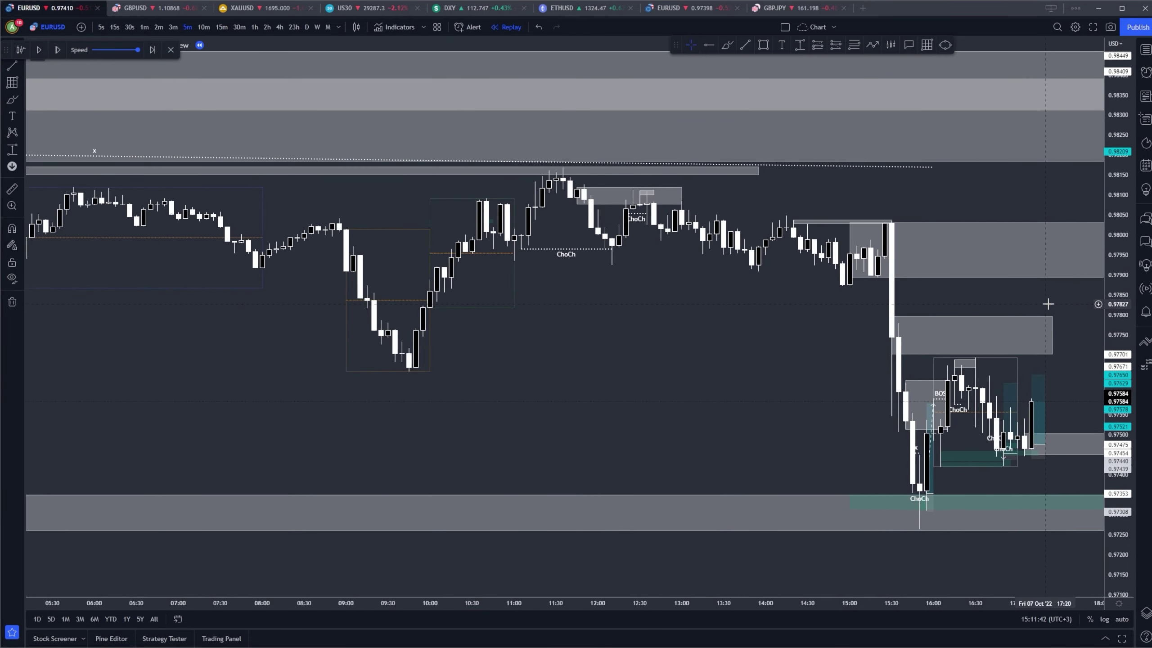
{"action": "scroll", "coordinate": [1048, 304], "scroll_direction": "down", "scroll_amount": 3}
{"action": "left_click_drag", "start_coordinate": [1016, 195], "coordinate": [913, 187]}
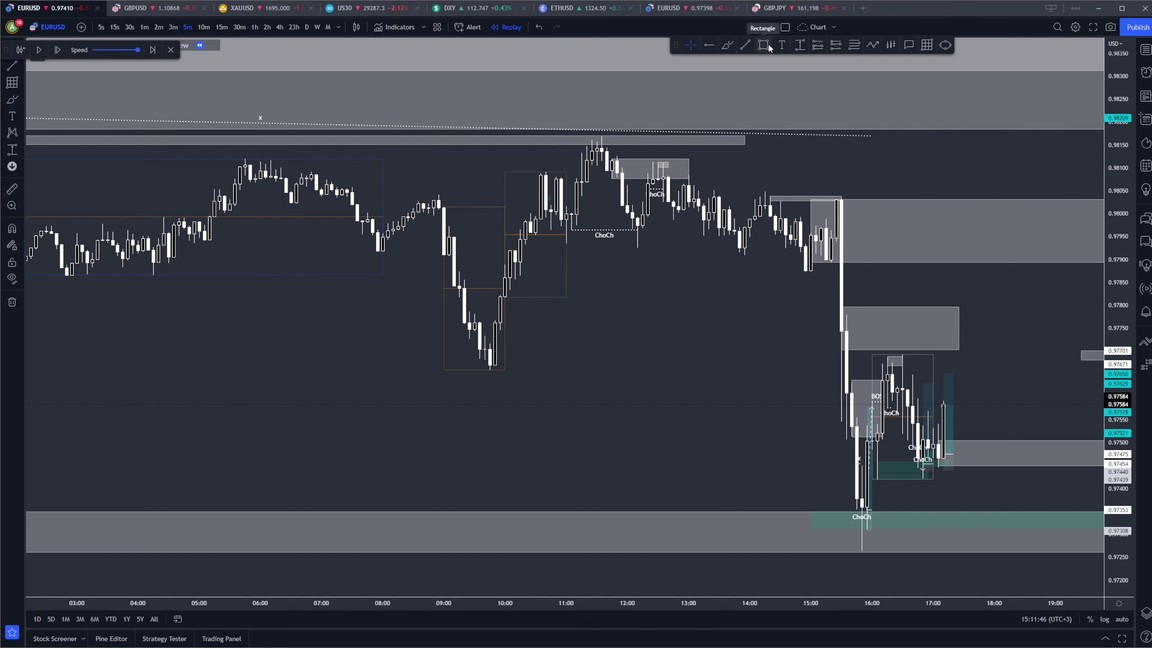
{"action": "left_click", "coordinate": [769, 46]}
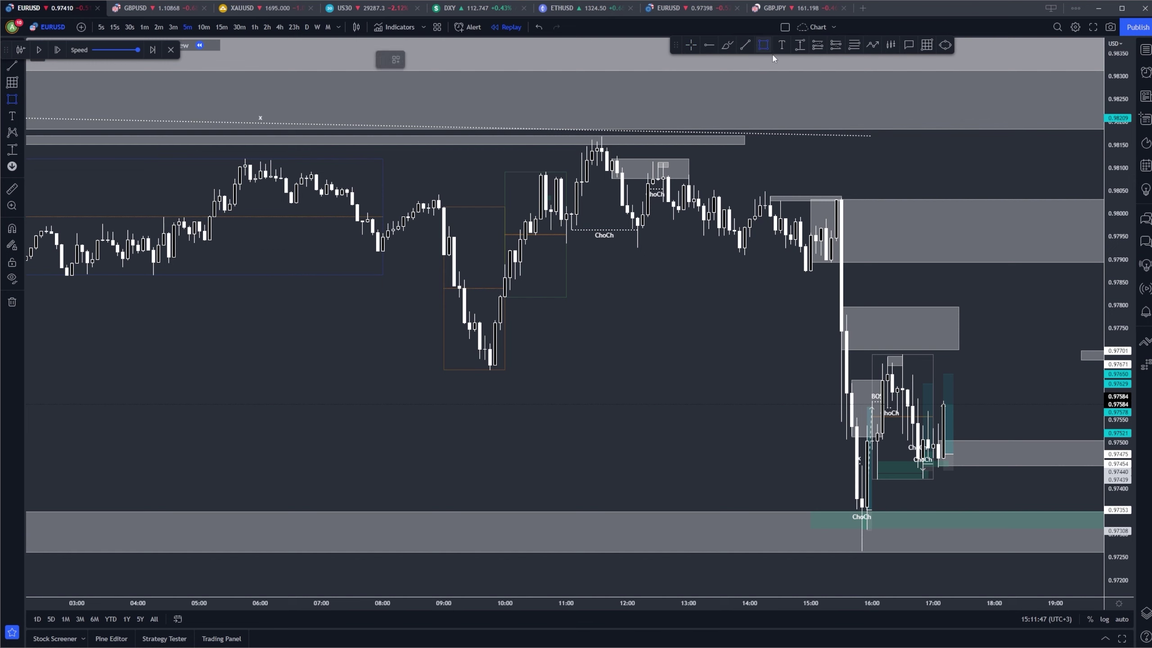
{"action": "left_click", "coordinate": [735, 48]}
{"action": "left_click_drag", "start_coordinate": [491, 325], "coordinate": [862, 321]}
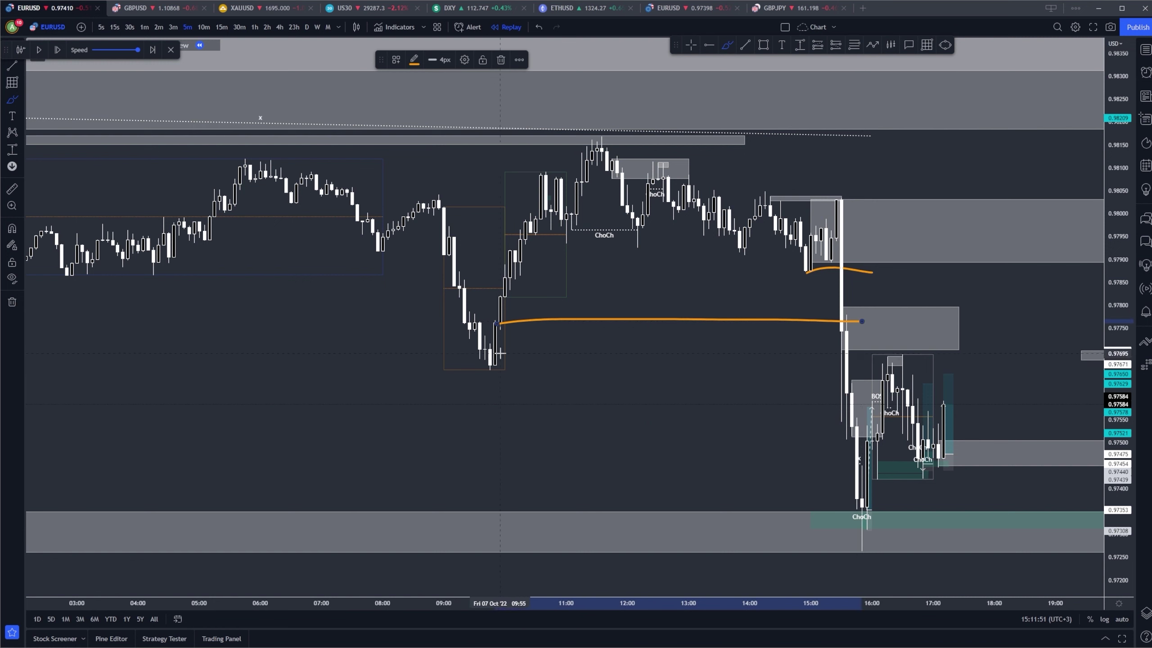
{"action": "left_click_drag", "start_coordinate": [500, 354], "coordinate": [897, 358]}
{"action": "mouse_move", "coordinate": [832, 427]}
{"action": "left_mouse_down"}
{"action": "mouse_move", "coordinate": [847, 337]}
{"action": "mouse_move", "coordinate": [903, 337]}
{"action": "left_mouse_up"}
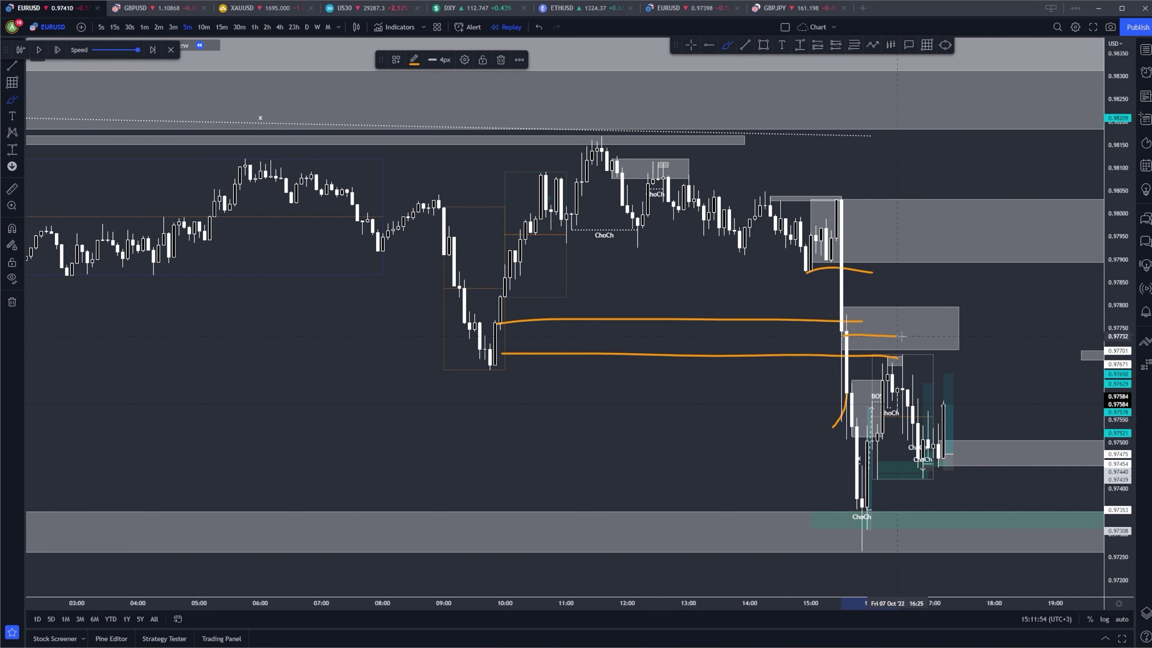
{"action": "left_click_drag", "start_coordinate": [833, 358], "coordinate": [877, 362]}
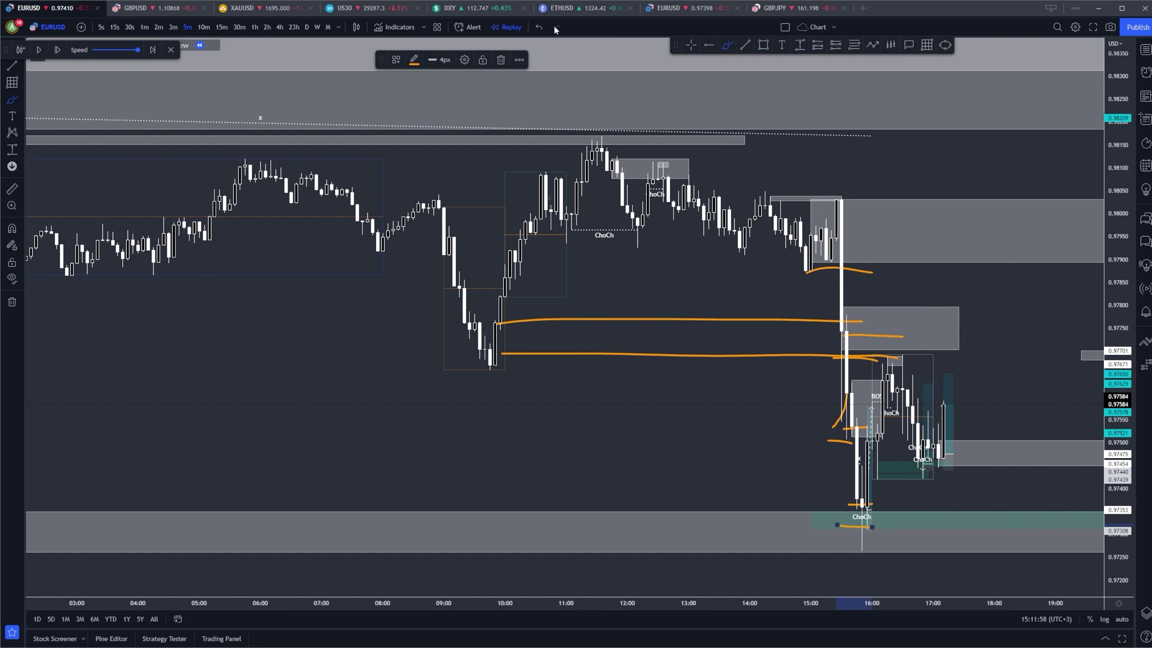
{"action": "left_click", "coordinate": [539, 27]}
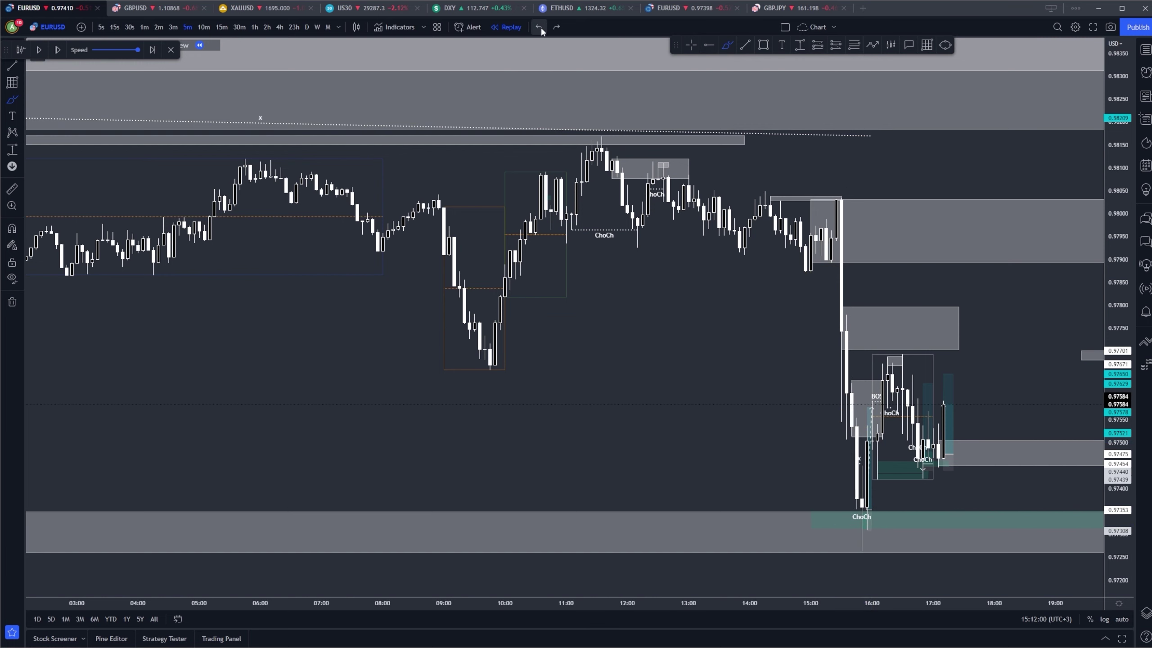
{"action": "key", "text": "Escape"}
Switch EURUSD to the 1-minute timeframe and examine the reaction from the demand zone between 15:50 and 17:15.
{"action": "left_click_drag", "start_coordinate": [764, 366], "coordinate": [677, 314]}
{"action": "left_click_drag", "start_coordinate": [1118, 365], "coordinate": [1118, 319]}
{"action": "scroll", "coordinate": [975, 295], "scroll_direction": "up", "scroll_amount": 1}
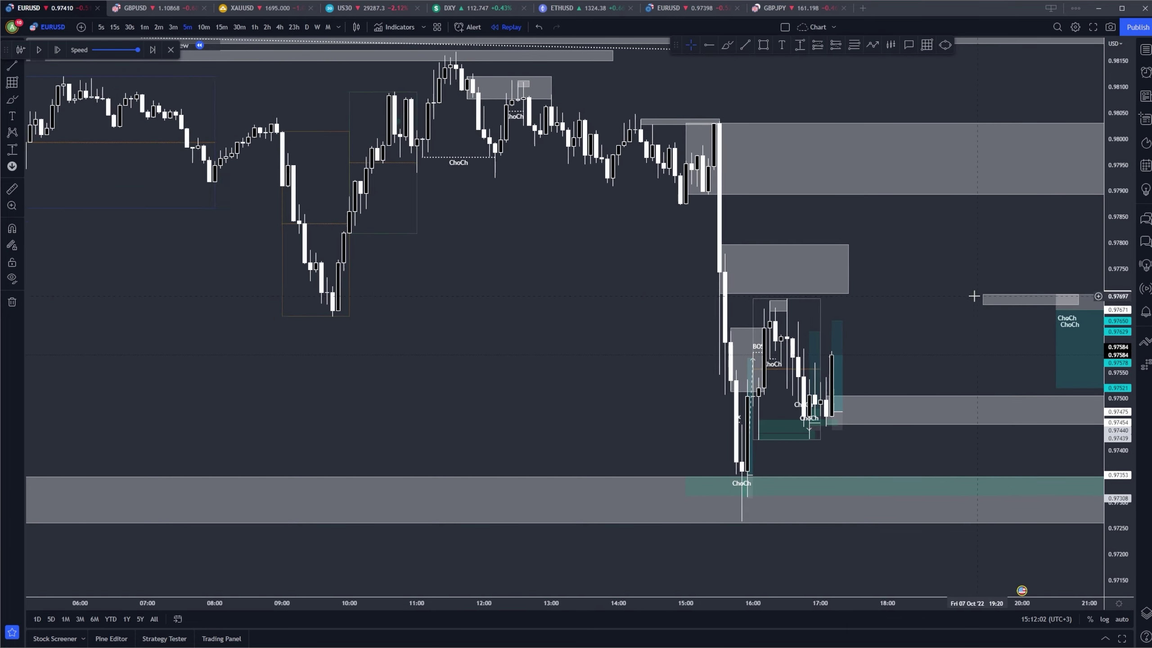
{"action": "scroll", "coordinate": [974, 295], "scroll_direction": "up", "scroll_amount": 1}
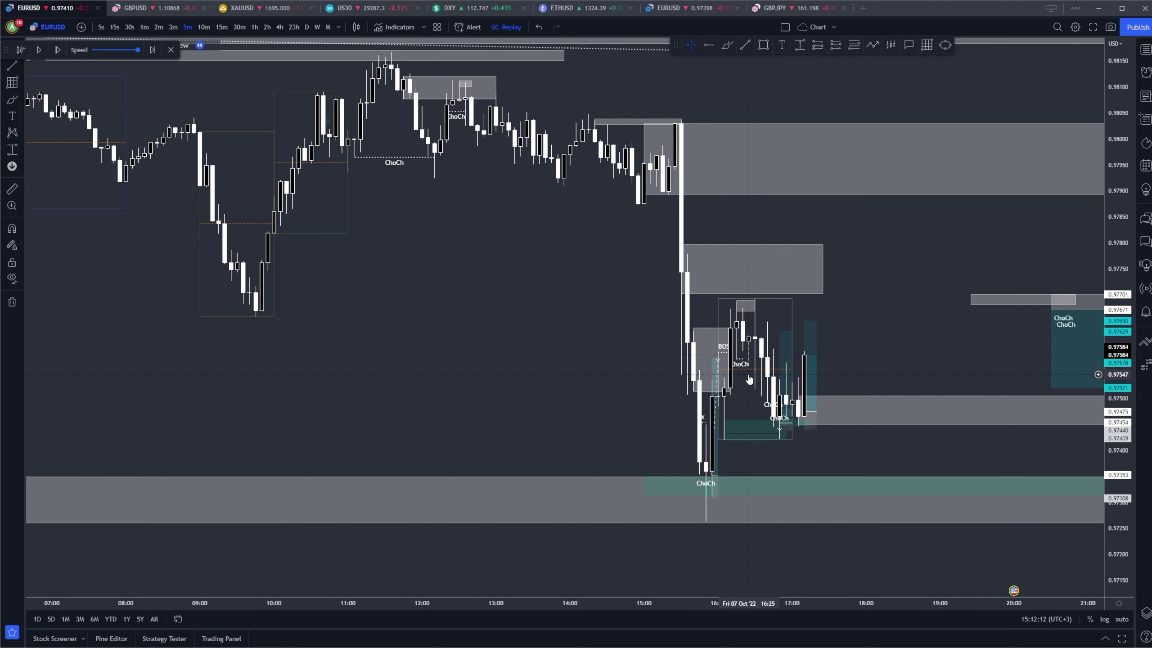
{"action": "scroll", "coordinate": [638, 386], "scroll_direction": "up", "scroll_amount": 3}
{"action": "left_click_drag", "start_coordinate": [397, 382], "coordinate": [568, 314]}
{"action": "scroll", "coordinate": [590, 345], "scroll_direction": "up", "scroll_amount": 1}
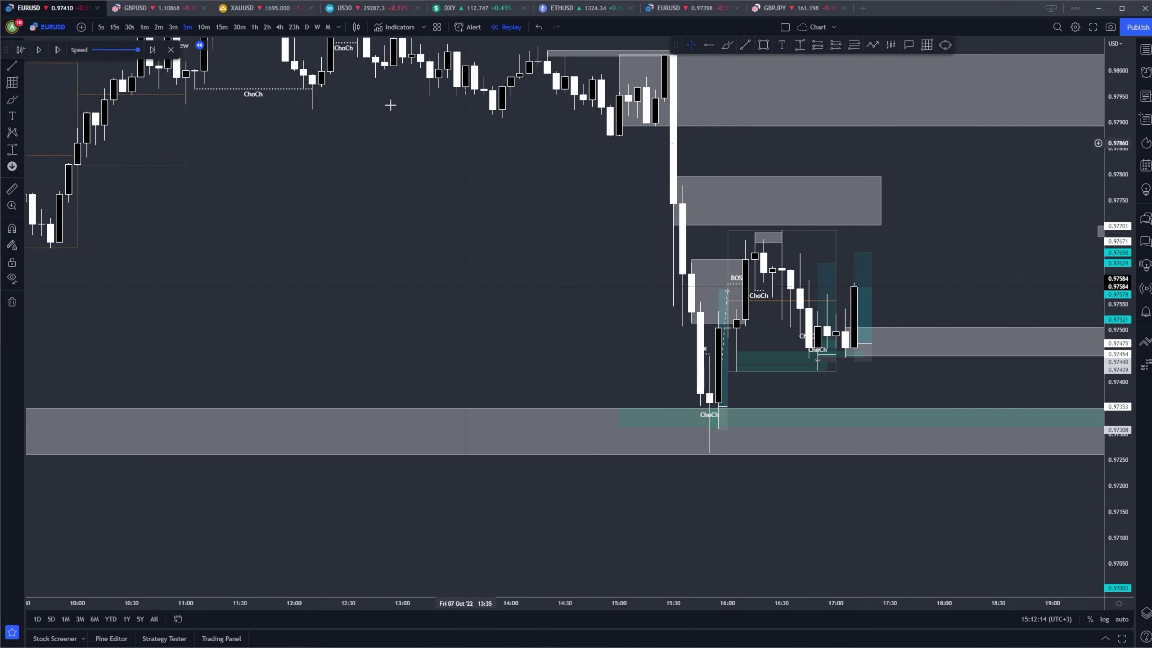
{"action": "left_click", "coordinate": [144, 27]}
{"action": "left_click_drag", "start_coordinate": [1118, 427], "coordinate": [1118, 288]}
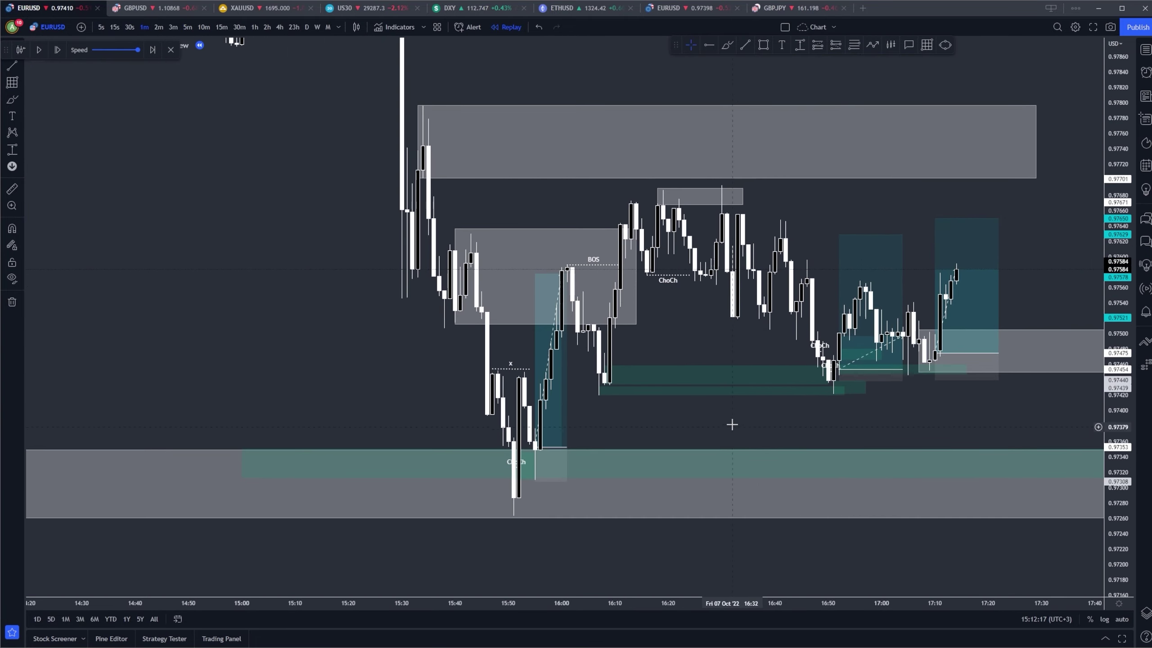
{"action": "scroll", "coordinate": [732, 424], "scroll_direction": "up", "scroll_amount": 3}
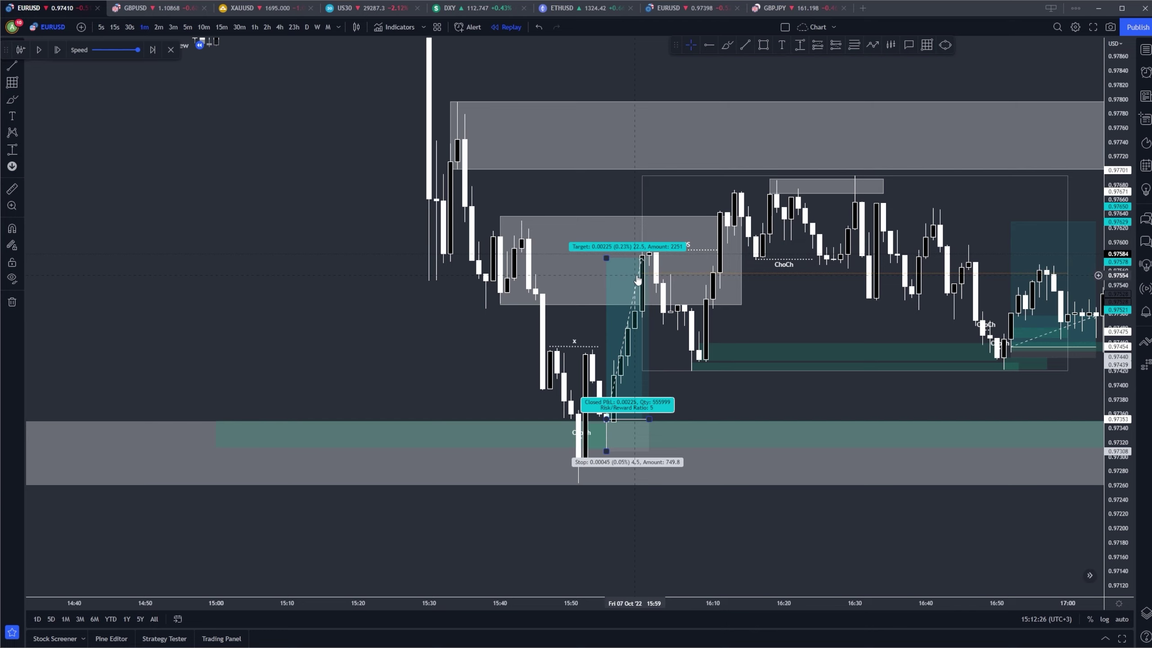
{"action": "scroll", "coordinate": [690, 412], "scroll_direction": "up", "scroll_amount": 2}
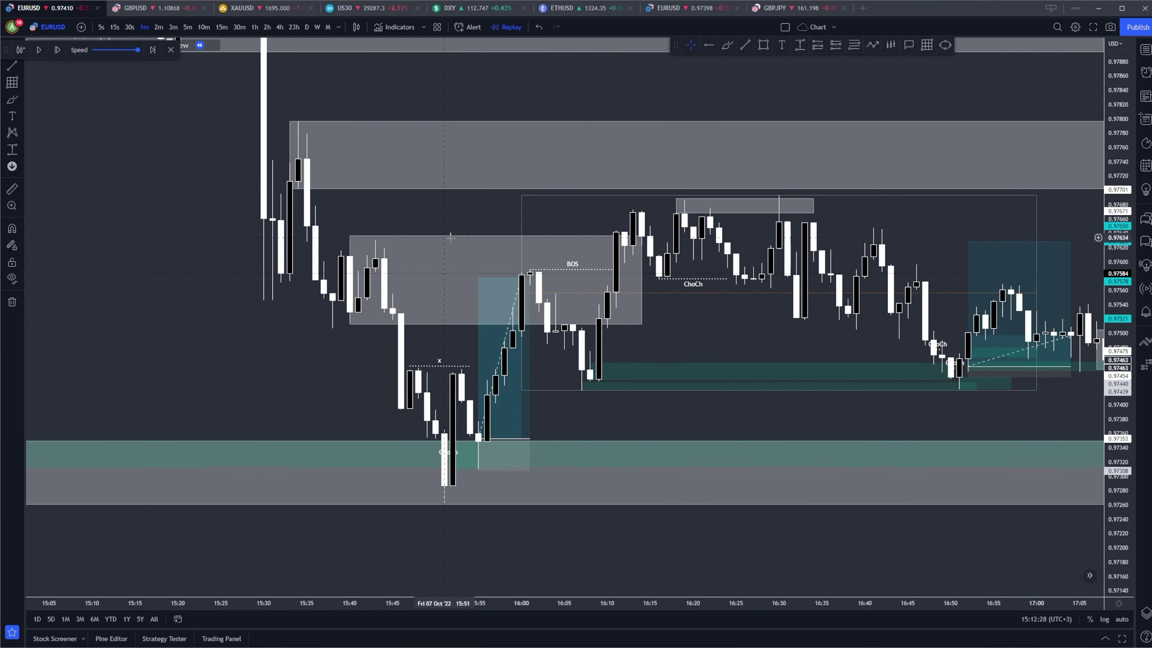
{"action": "right_click", "coordinate": [583, 384]}
{"action": "left_click", "coordinate": [571, 252]}
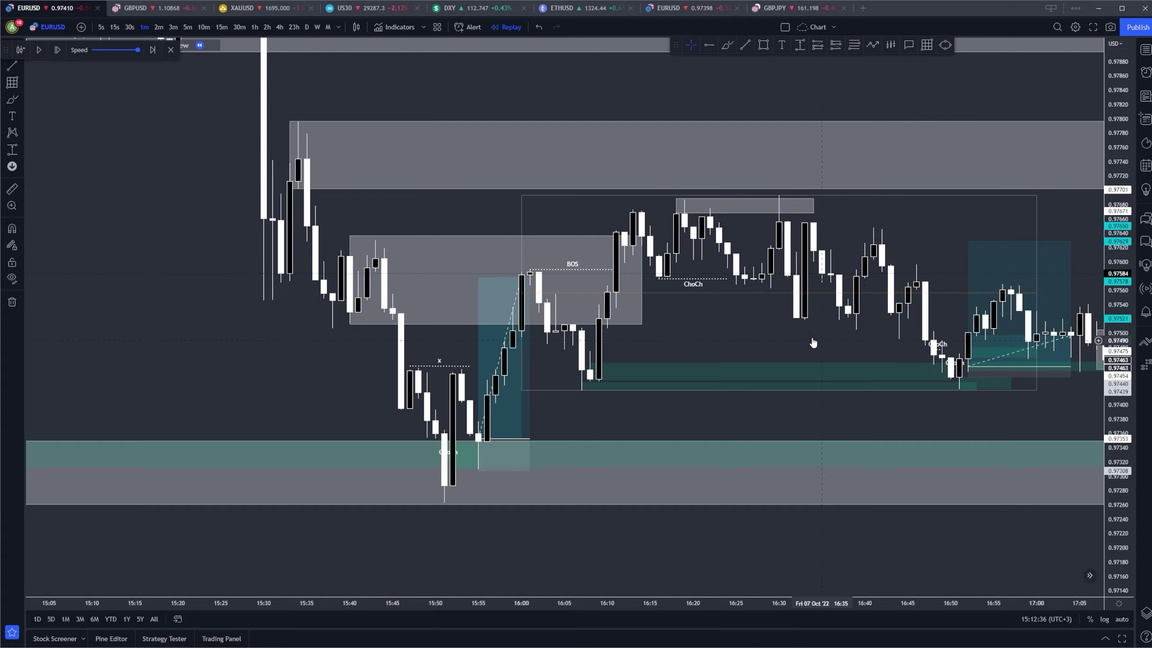
Circle the rally from 16:07 and trace the decline to 16:50 with temporary brush strokes, and remove both.
{"action": "left_click_drag", "start_coordinate": [819, 341], "coordinate": [681, 340]}
{"action": "left_click_drag", "start_coordinate": [461, 379], "coordinate": [443, 400]}
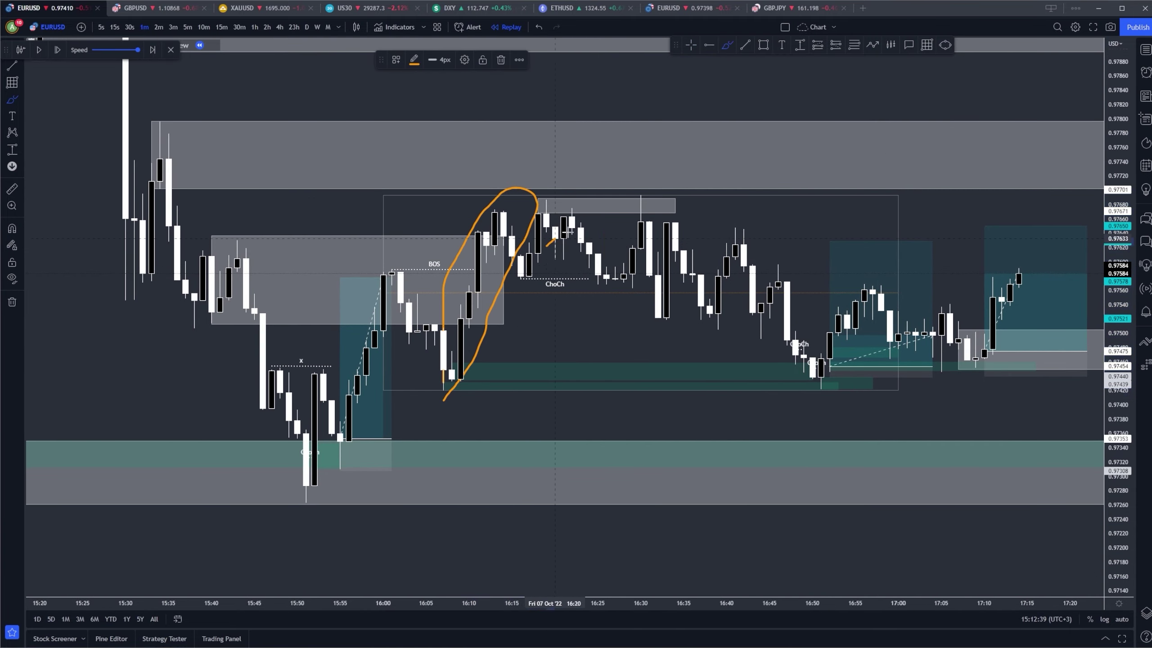
{"action": "mouse_move", "coordinate": [547, 246]}
{"action": "left_mouse_down"}
{"action": "mouse_move", "coordinate": [655, 248]}
{"action": "mouse_move", "coordinate": [753, 275]}
{"action": "mouse_move", "coordinate": [813, 363]}
{"action": "left_mouse_up"}
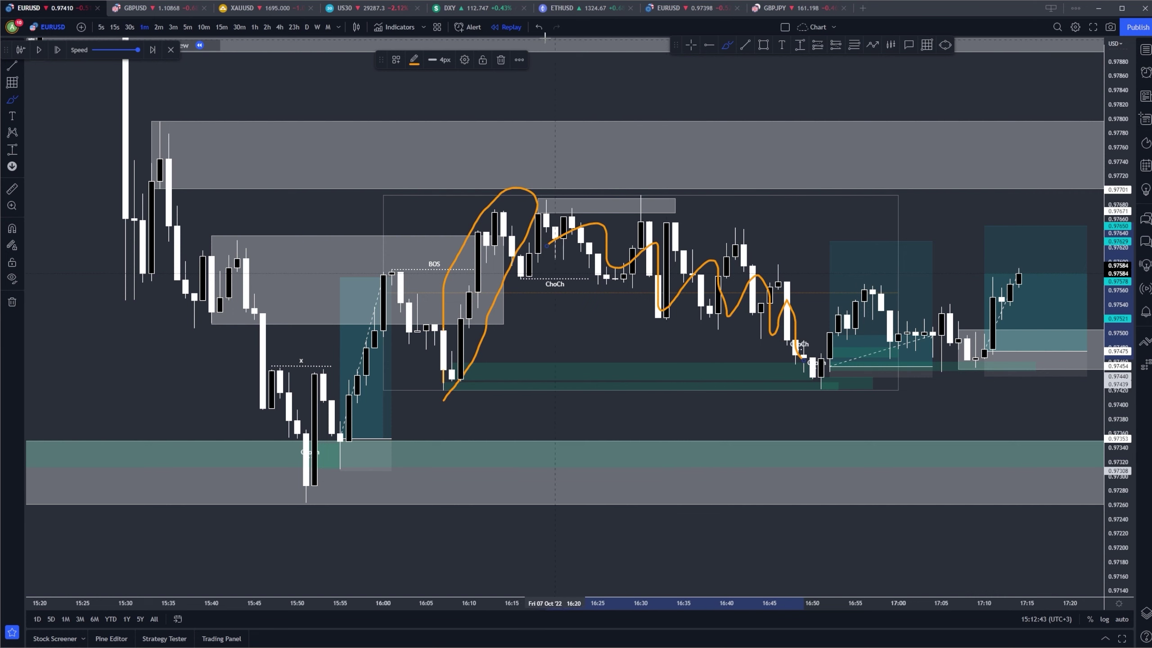
{"action": "left_click", "coordinate": [540, 28]}
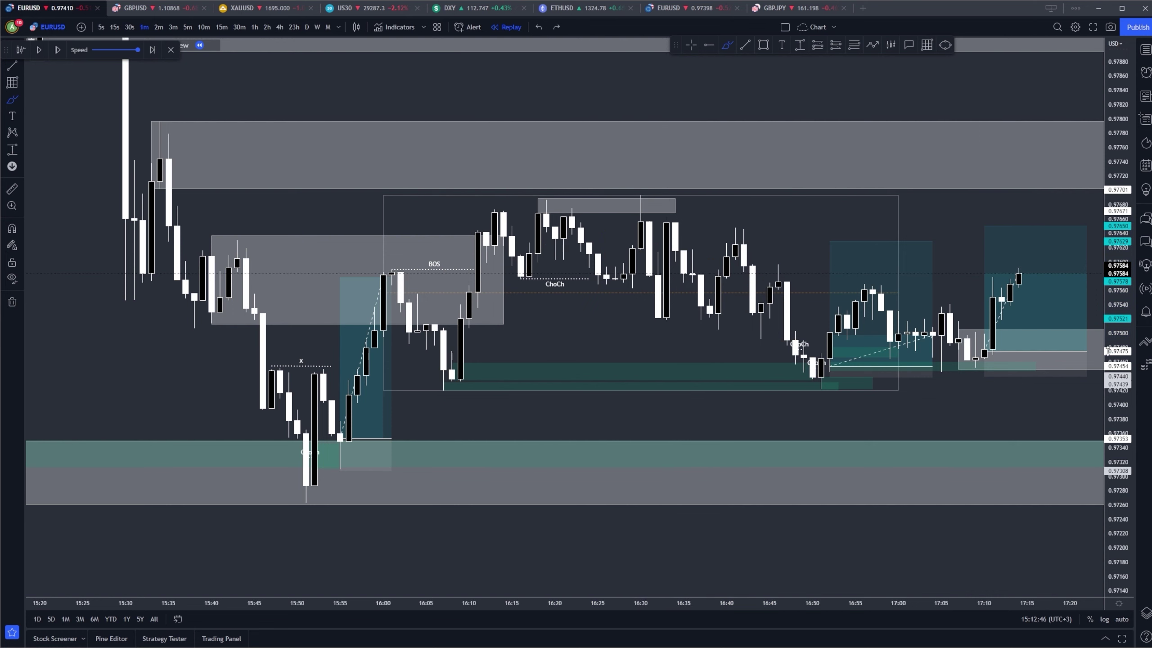
Circle the demand at the 16:07 low with a temporary brush mark and erase it.
{"action": "left_click_drag", "start_coordinate": [1108, 351], "coordinate": [1108, 282]}
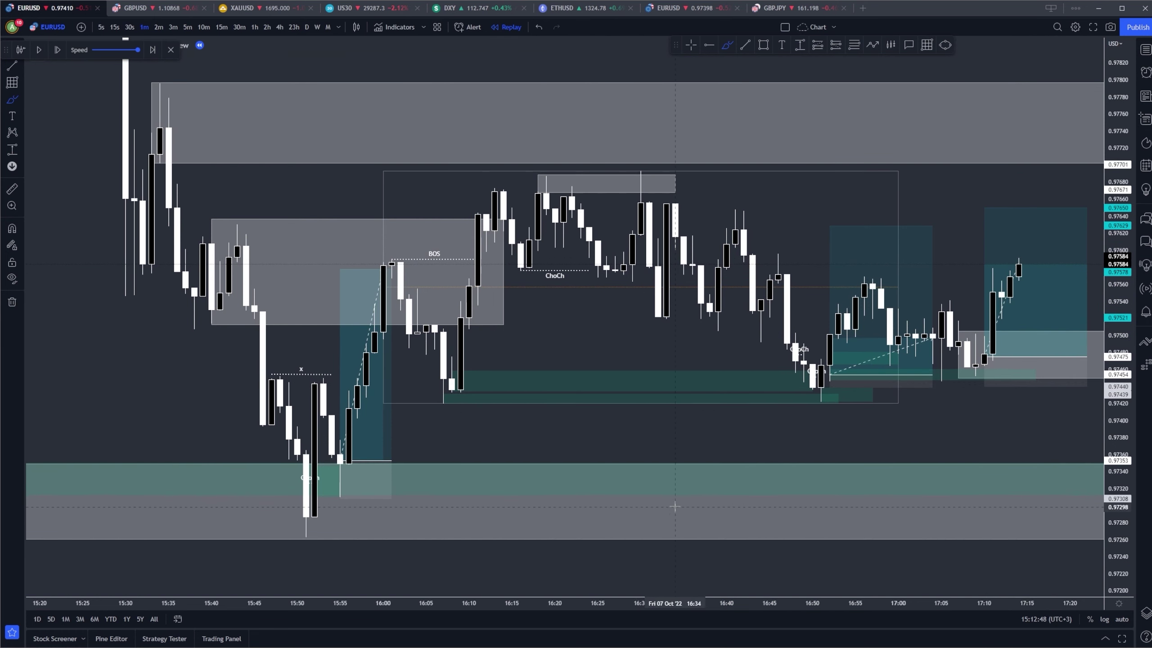
{"action": "left_click_drag", "start_coordinate": [427, 400], "coordinate": [443, 391]}
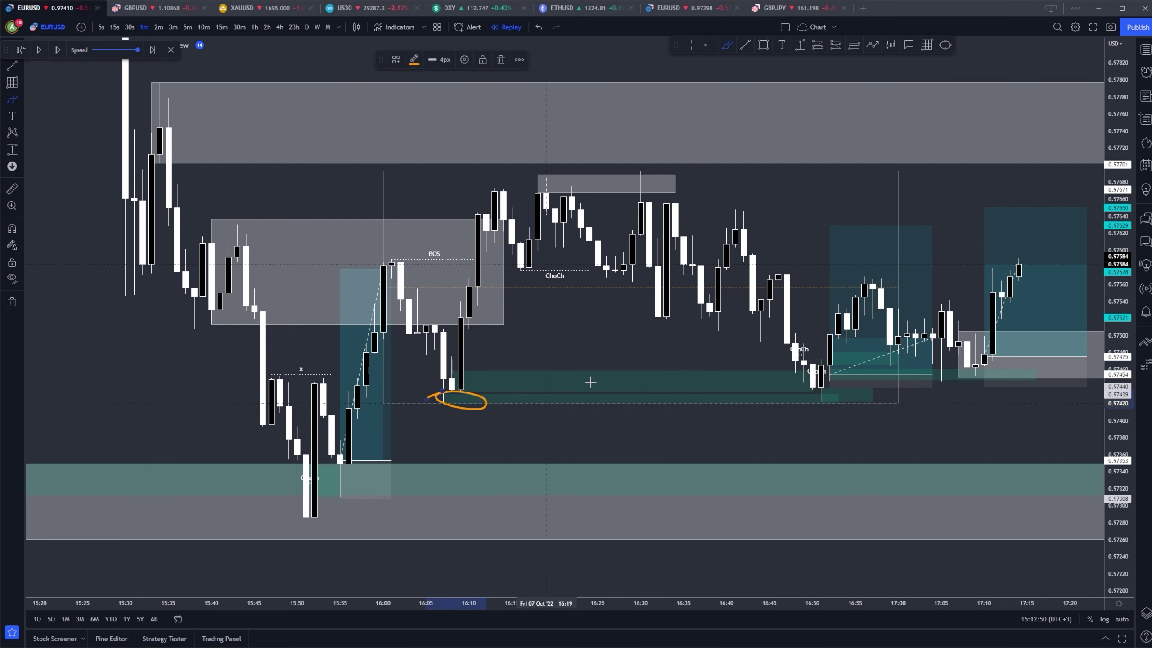
{"action": "left_click", "coordinate": [539, 28]}
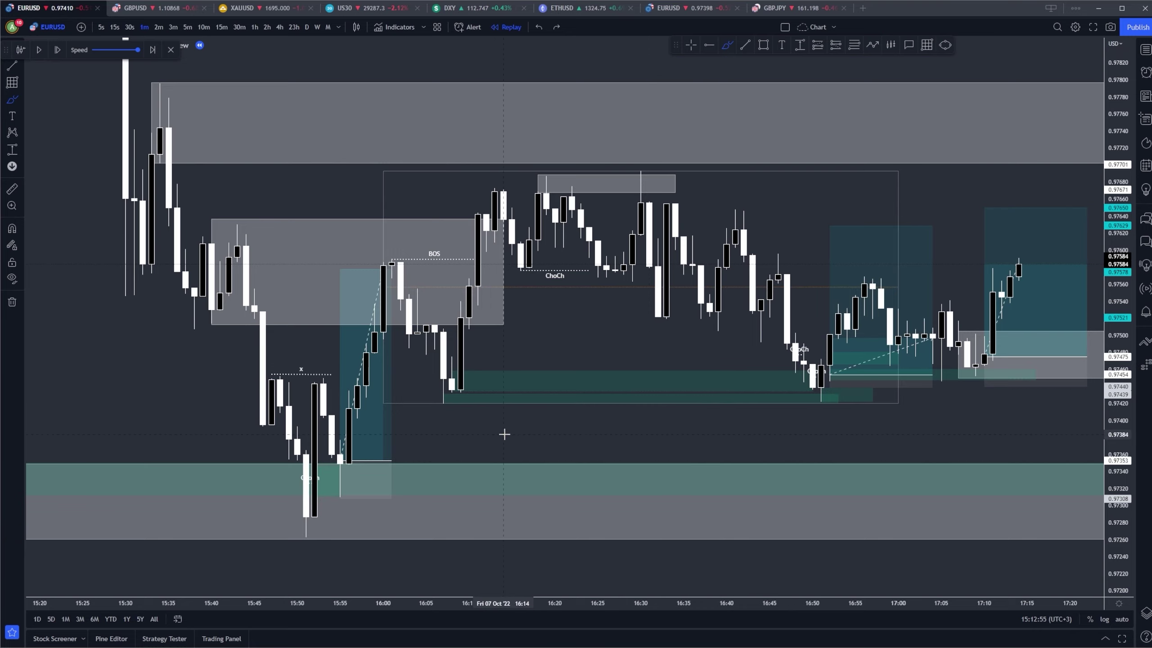
{"action": "key", "text": "Escape"}
Draw a trend line at 0.97596 from the 16:46 high to 17:16 and apply the ChoCh Up template.
{"action": "scroll", "coordinate": [799, 378], "scroll_direction": "down", "scroll_amount": 1}
{"action": "scroll", "coordinate": [955, 363], "scroll_direction": "up", "scroll_amount": 2}
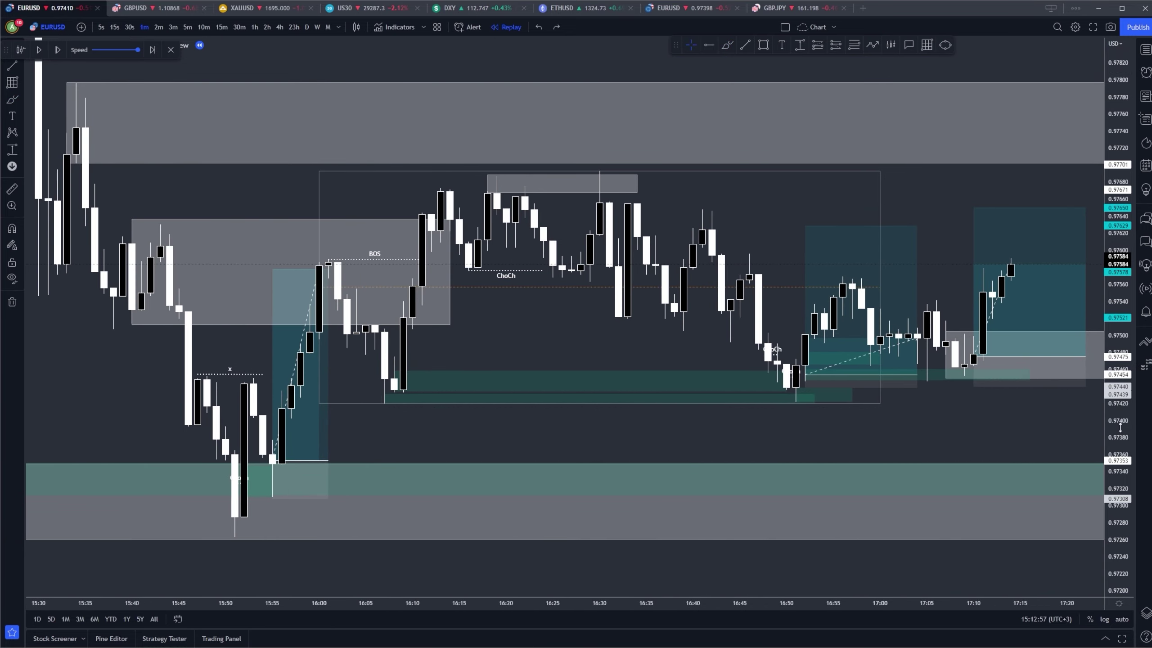
{"action": "left_click_drag", "start_coordinate": [1120, 427], "coordinate": [1121, 311]}
{"action": "scroll", "coordinate": [731, 427], "scroll_direction": "up", "scroll_amount": 2}
{"action": "scroll", "coordinate": [934, 452], "scroll_direction": "down", "scroll_amount": 1}
{"action": "left_click_drag", "start_coordinate": [949, 450], "coordinate": [792, 427]}
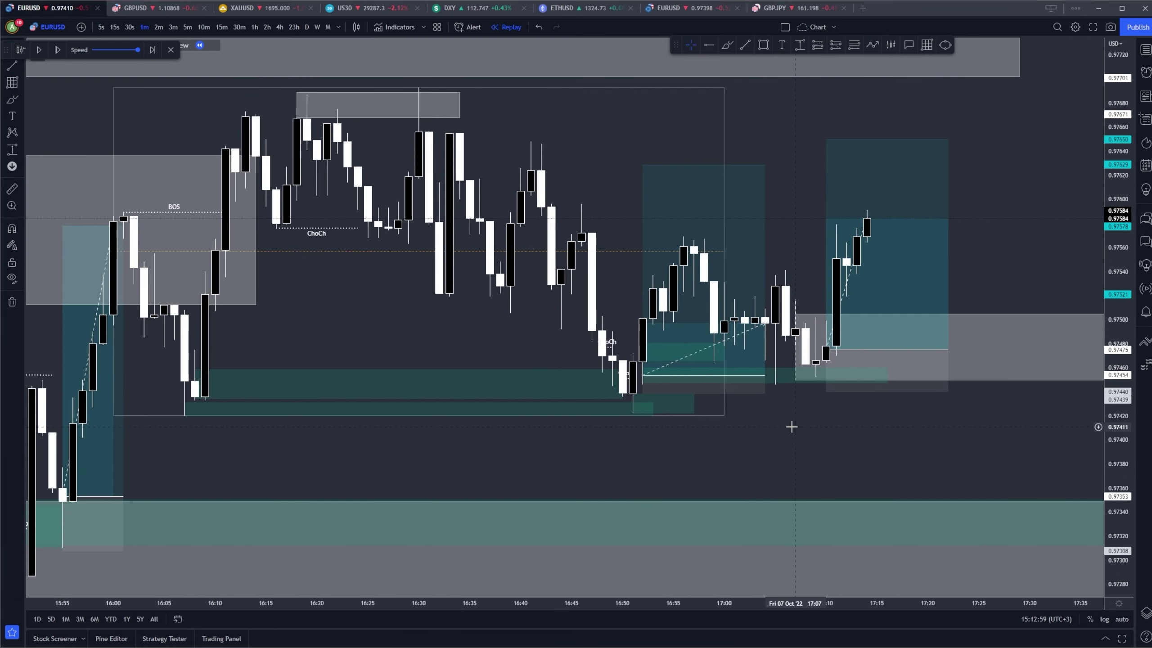
{"action": "scroll", "coordinate": [726, 61], "scroll_direction": "up", "scroll_amount": 1}
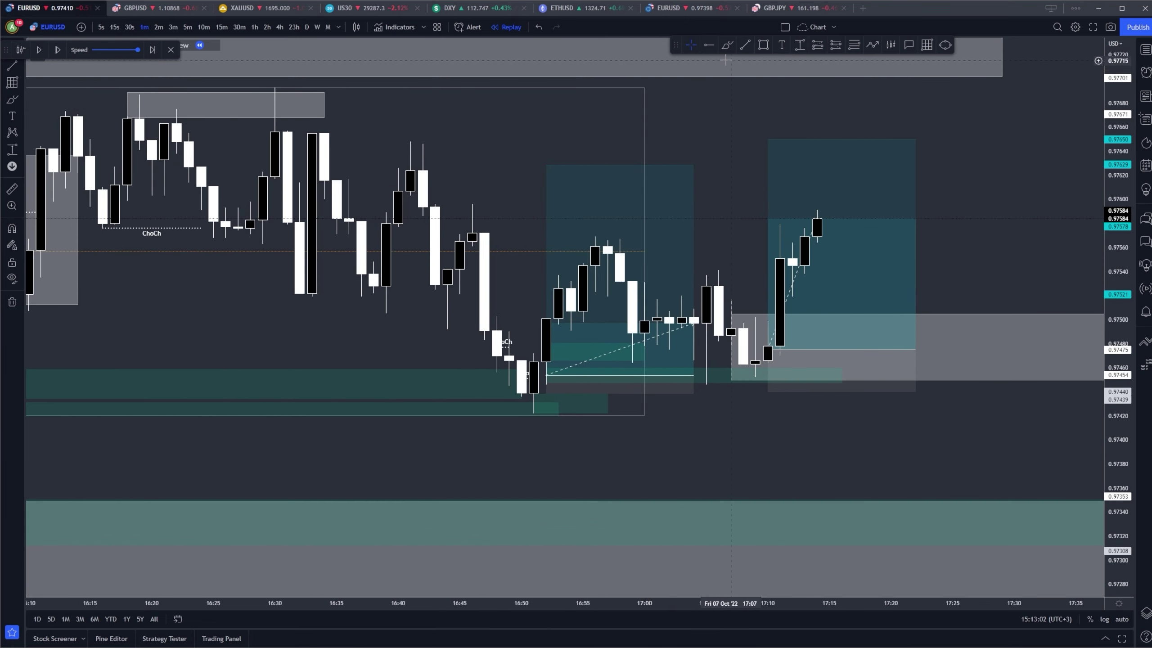
{"action": "left_click", "coordinate": [745, 44]}
{"action": "left_click", "coordinate": [472, 204]}
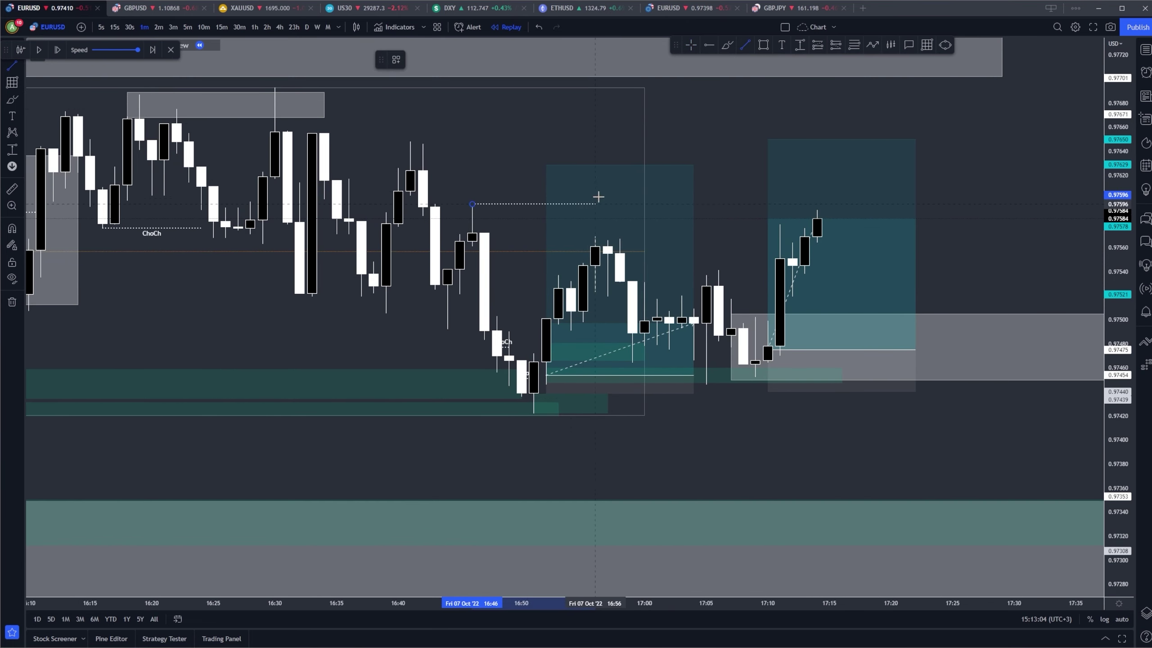
{"action": "left_click", "coordinate": [843, 204]}
{"action": "right_click", "coordinate": [843, 206]}
{"action": "mouse_move", "coordinate": [876, 214]}
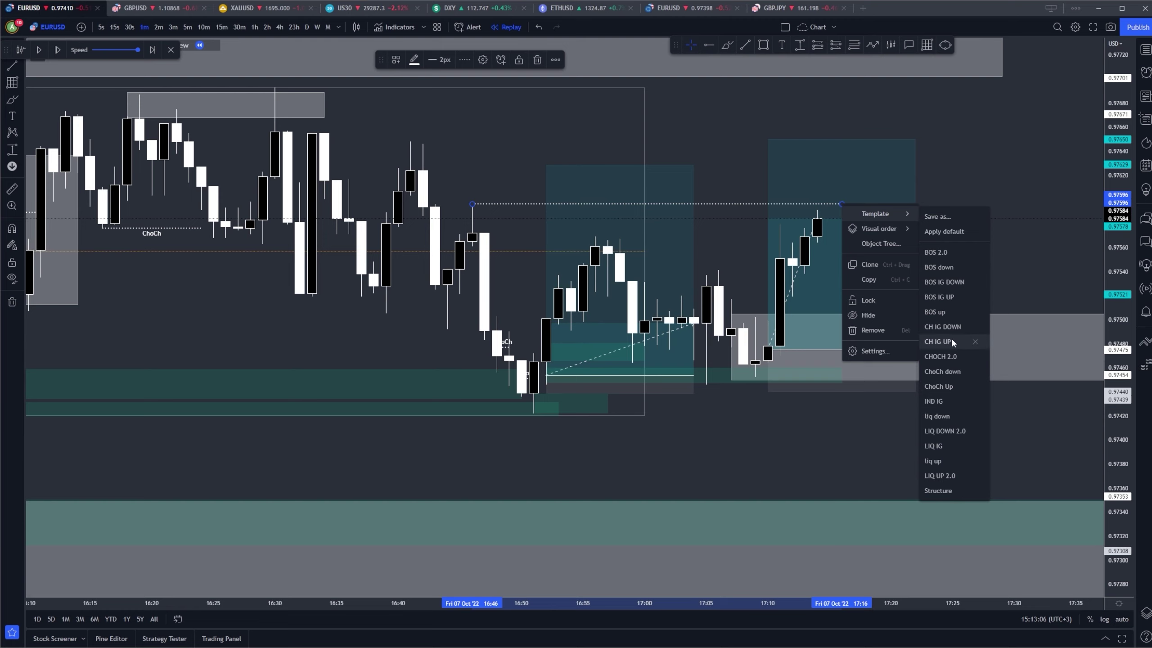
{"action": "left_click", "coordinate": [955, 393]}
Examine the 1-minute structure around the new ChoCh line, the 17:07 demand zone and the marked long positions.
{"action": "scroll", "coordinate": [863, 473], "scroll_direction": "down", "scroll_amount": 2}
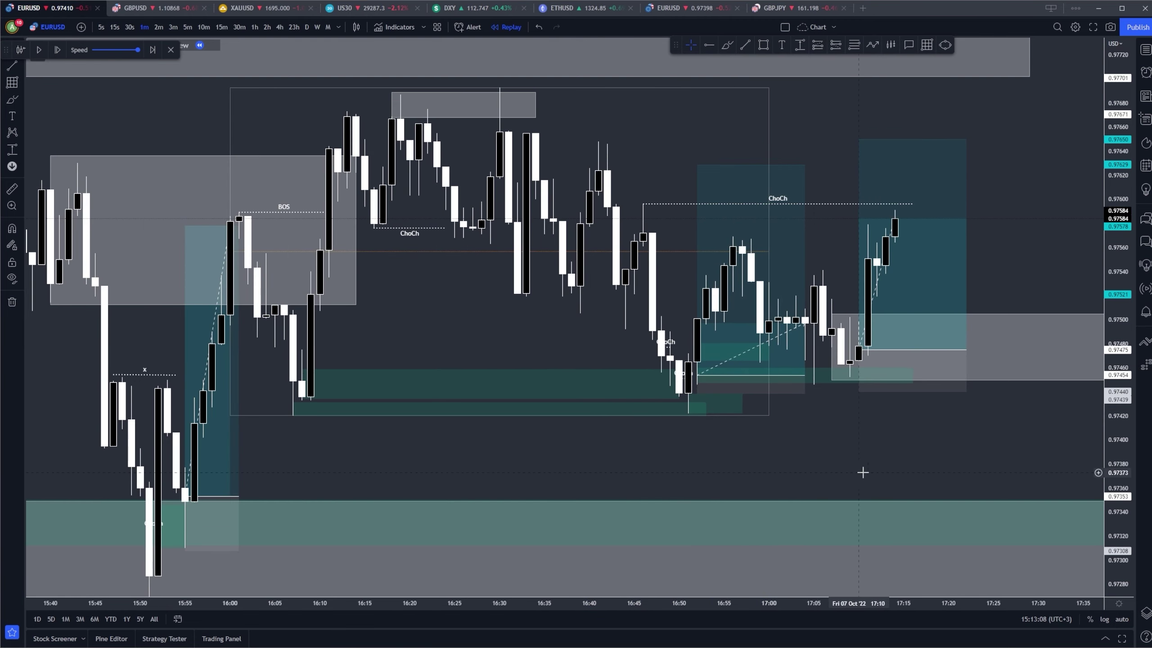
{"action": "left_click_drag", "start_coordinate": [863, 473], "coordinate": [806, 438]}
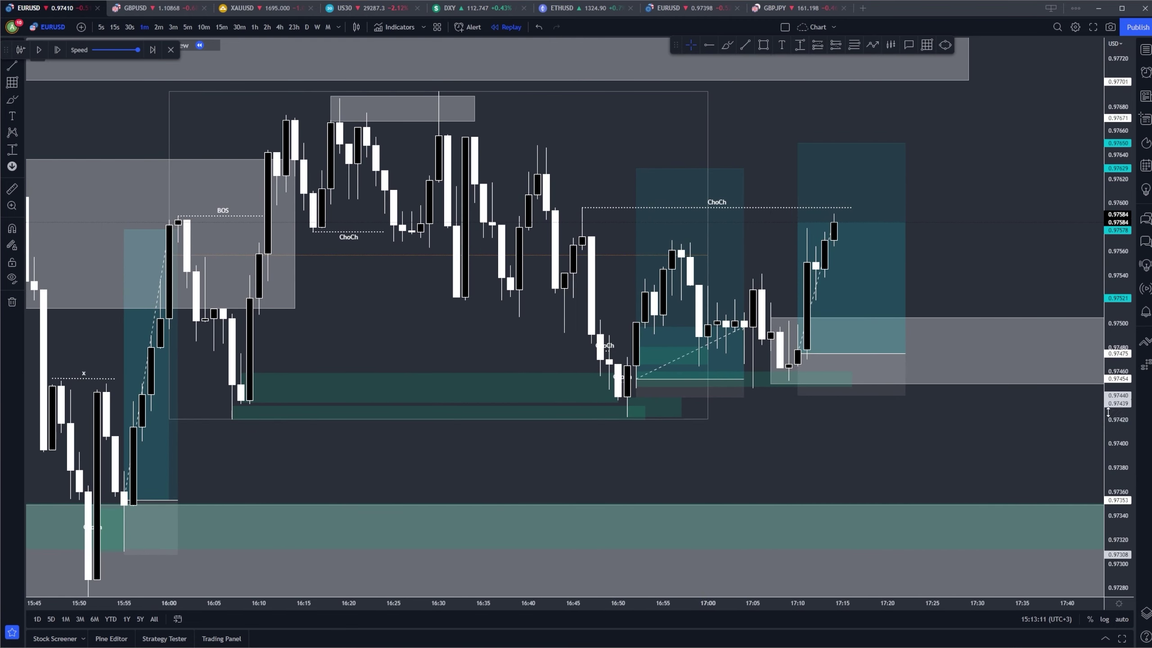
{"action": "left_click_drag", "start_coordinate": [1108, 413], "coordinate": [1108, 365]}
{"action": "scroll", "coordinate": [677, 324], "scroll_direction": "up", "scroll_amount": 2}
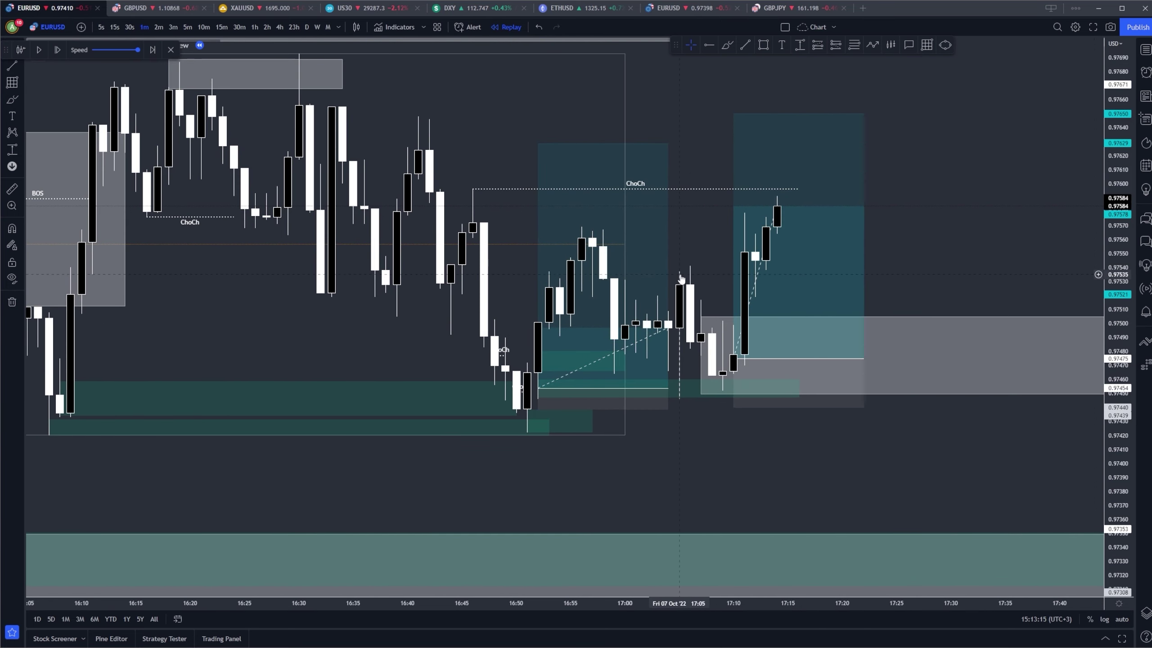
{"action": "scroll", "coordinate": [721, 391], "scroll_direction": "down", "scroll_amount": 3}
{"action": "left_click_drag", "start_coordinate": [839, 474], "coordinate": [737, 533]}
{"action": "left_click_drag", "start_coordinate": [1116, 327], "coordinate": [1116, 490]}
{"action": "scroll", "coordinate": [758, 358], "scroll_direction": "down", "scroll_amount": 1}
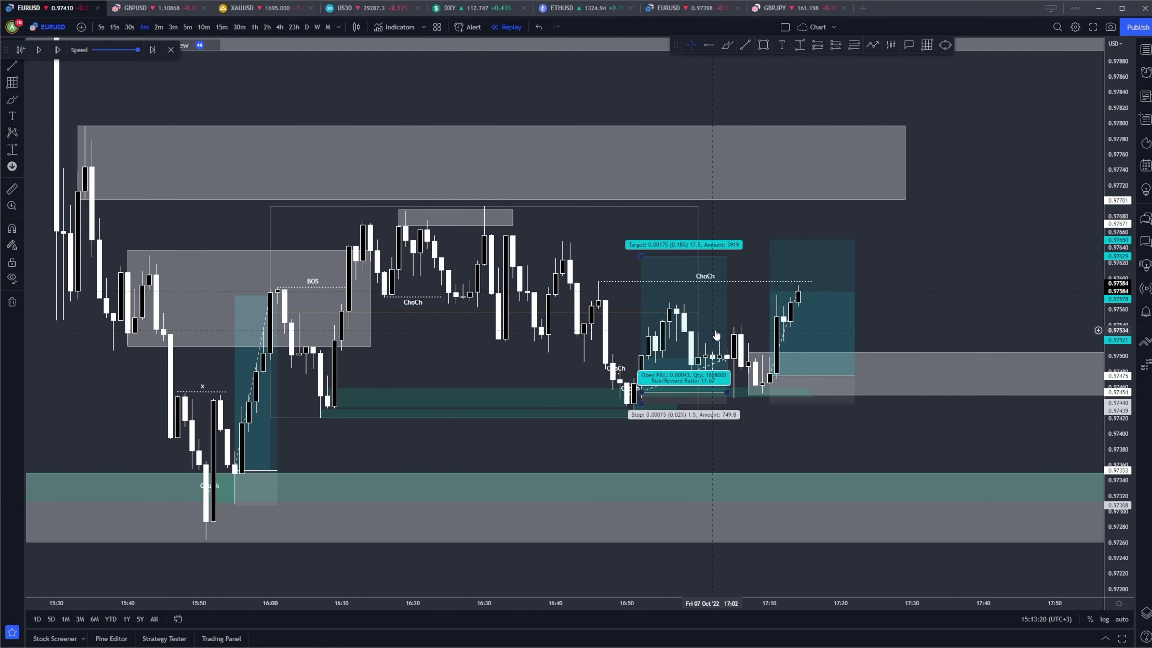
Advance the 1-minute replay bar by bar through the supply zone above 0.97701 to about 17:39.
{"action": "left_click_drag", "start_coordinate": [714, 285], "coordinate": [565, 333]}
{"action": "left_click", "coordinate": [57, 51]}
{"action": "left_click", "coordinate": [57, 51]}
{"action": "left_click", "coordinate": [56, 51]}
{"action": "left_click", "coordinate": [56, 51]}
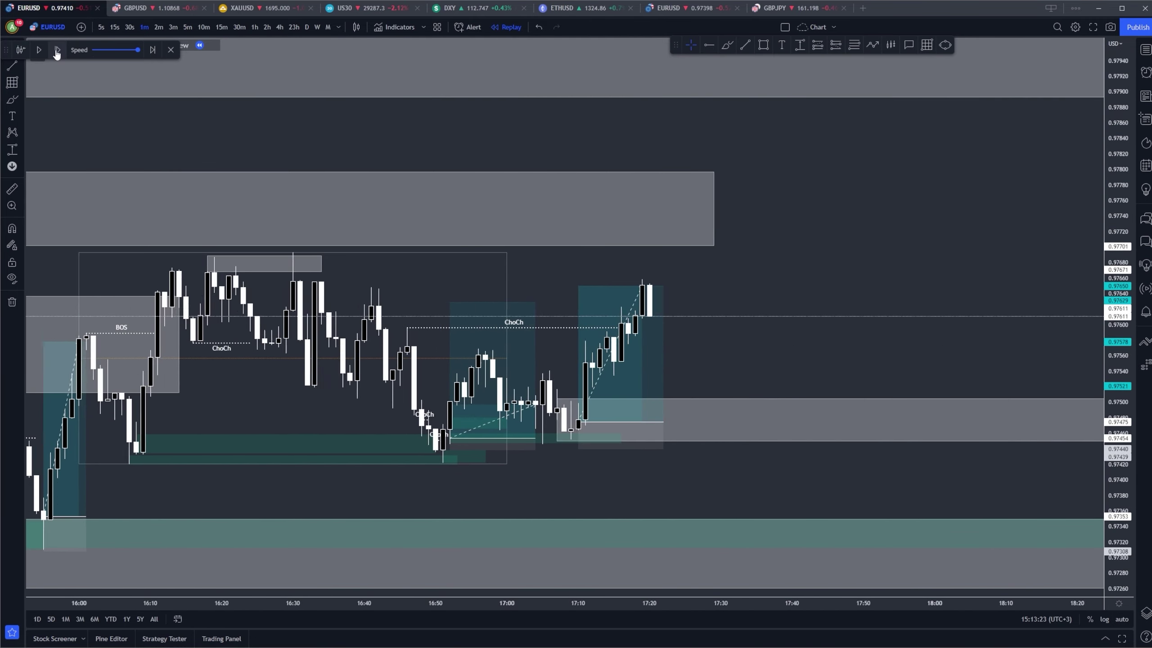
{"action": "left_click", "coordinate": [57, 51]}
{"action": "left_click", "coordinate": [56, 51]}
{"action": "left_click", "coordinate": [56, 51]}
{"action": "left_click", "coordinate": [56, 51]}
{"action": "left_click", "coordinate": [57, 51]}
{"action": "left_click", "coordinate": [57, 50]}
{"action": "left_click", "coordinate": [56, 51]}
{"action": "left_click", "coordinate": [56, 51]}
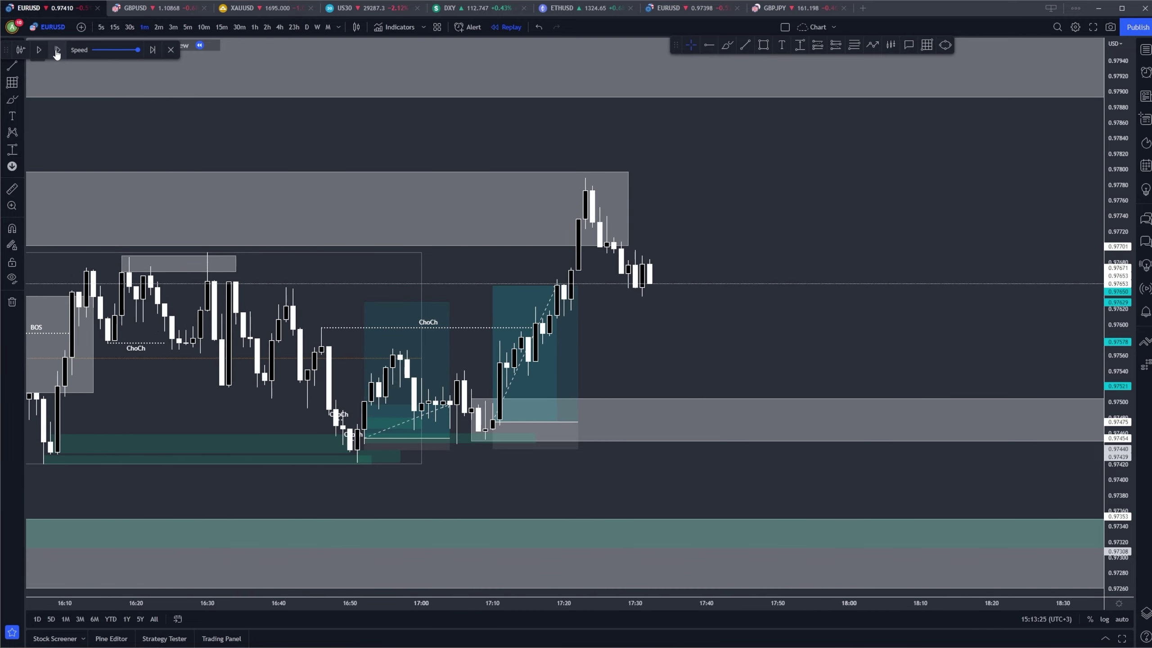
{"action": "left_click", "coordinate": [56, 51]}
{"action": "left_click", "coordinate": [56, 51]}
{"action": "left_click", "coordinate": [56, 51]}
Return EURUSD to the 5-minute timeframe and examine the reaction from supply against the day's earlier structure.
{"action": "scroll", "coordinate": [466, 203], "scroll_direction": "down", "scroll_amount": 2}
{"action": "scroll", "coordinate": [465, 203], "scroll_direction": "down", "scroll_amount": 2}
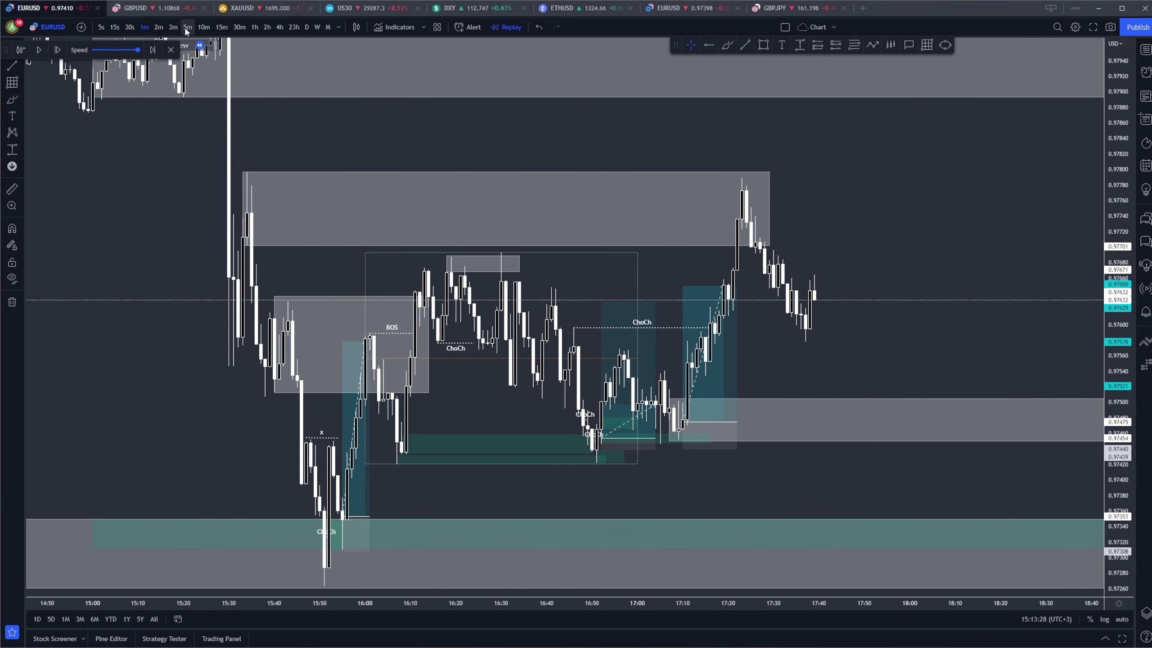
{"action": "left_click", "coordinate": [187, 28]}
{"action": "left_click_drag", "start_coordinate": [875, 250], "coordinate": [972, 280]}
{"action": "scroll", "coordinate": [849, 342], "scroll_direction": "up", "scroll_amount": 2}
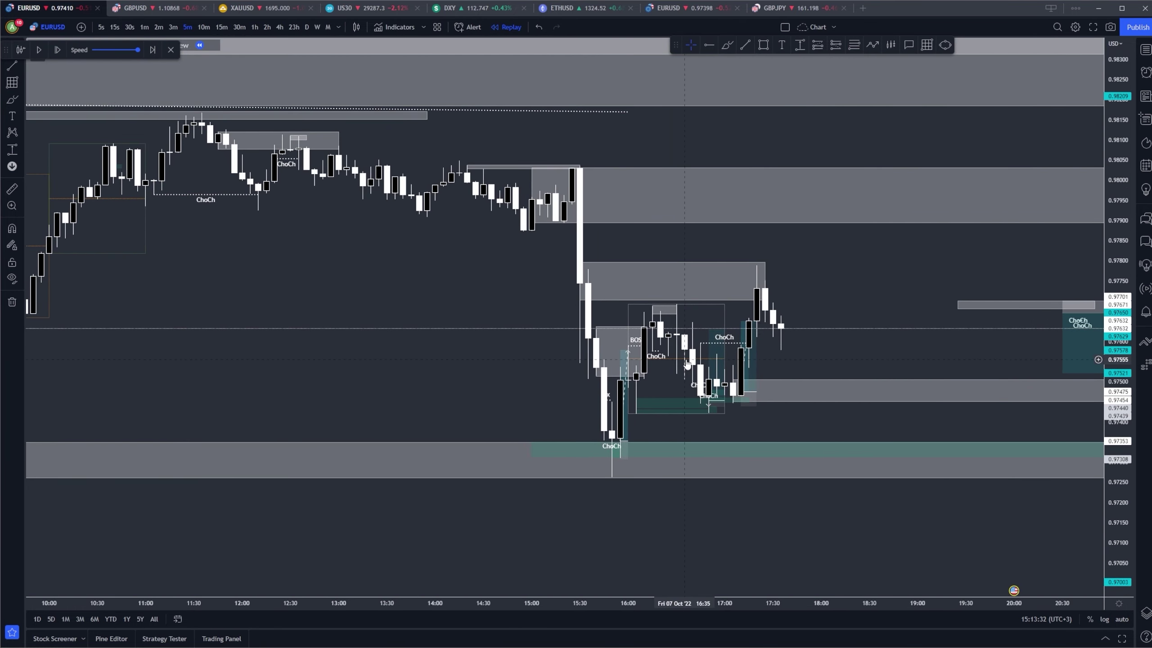
{"action": "scroll", "coordinate": [806, 342], "scroll_direction": "up", "scroll_amount": 1}
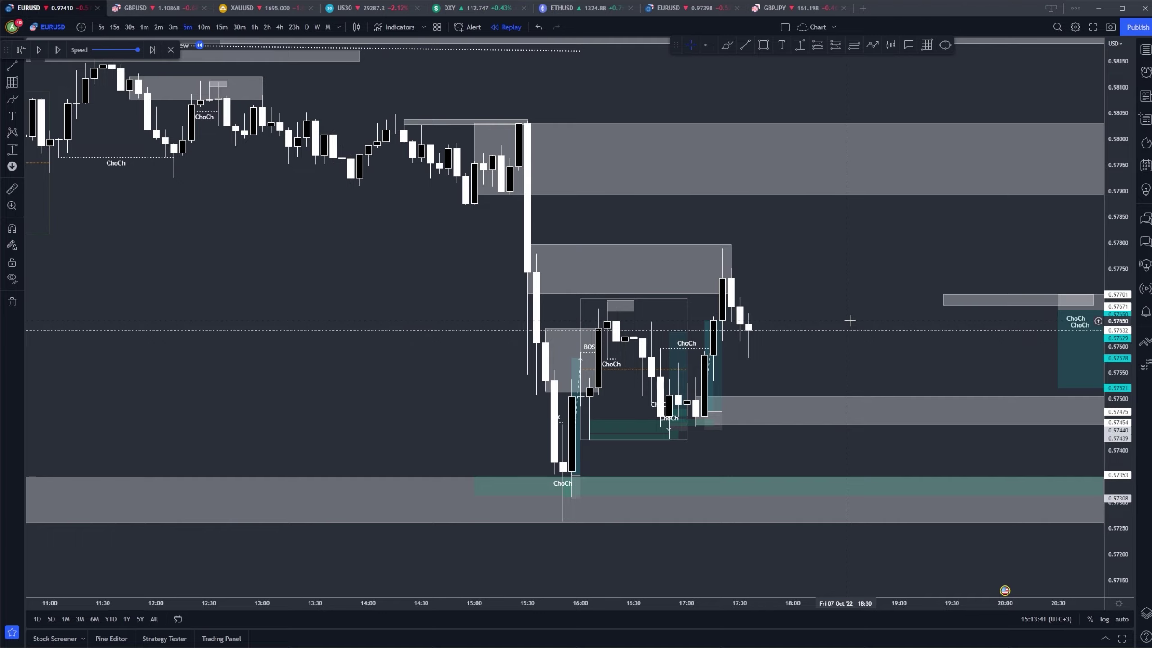
{"action": "scroll", "coordinate": [801, 314], "scroll_direction": "down", "scroll_amount": 3}
{"action": "left_click_drag", "start_coordinate": [352, 257], "coordinate": [454, 379]}
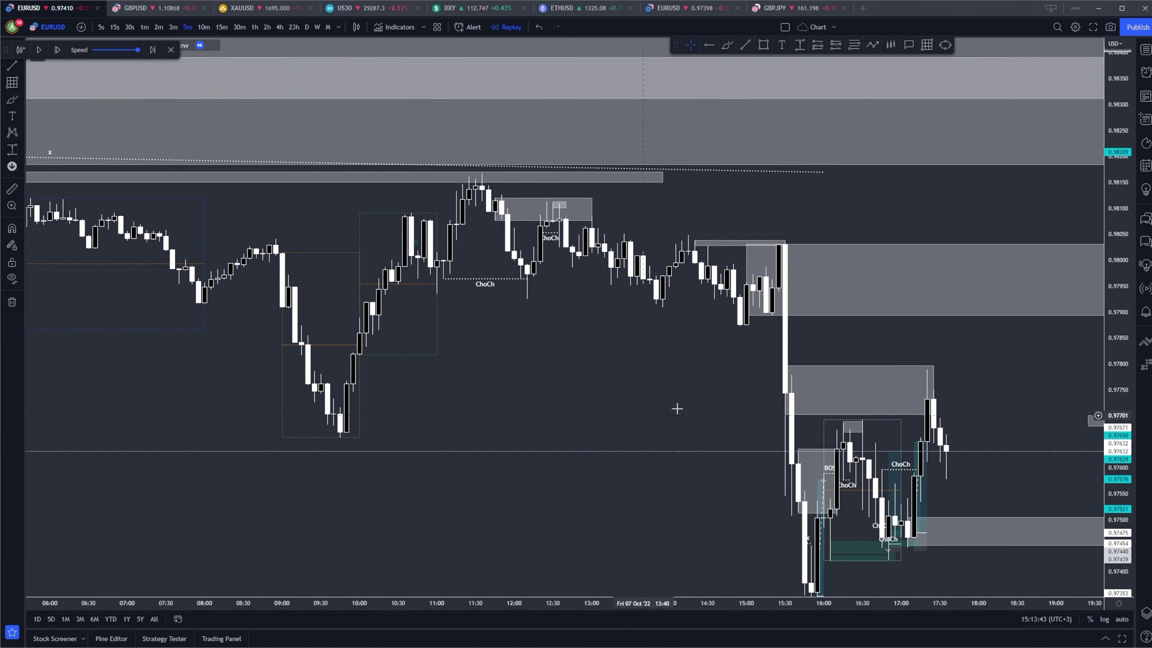
Advance the 5-minute EURUSD replay bar by bar to about 19:30, through the reaction at the supply zone near 0.97900.
{"action": "left_click_drag", "start_coordinate": [657, 384], "coordinate": [569, 275]}
{"action": "scroll", "coordinate": [569, 276], "scroll_direction": "up", "scroll_amount": 2}
{"action": "left_click_drag", "start_coordinate": [466, 267], "coordinate": [779, 301]}
{"action": "scroll", "coordinate": [779, 300], "scroll_direction": "down", "scroll_amount": 1}
{"action": "scroll", "coordinate": [779, 301], "scroll_direction": "up", "scroll_amount": 1}
{"action": "scroll", "coordinate": [347, 257], "scroll_direction": "down", "scroll_amount": 2}
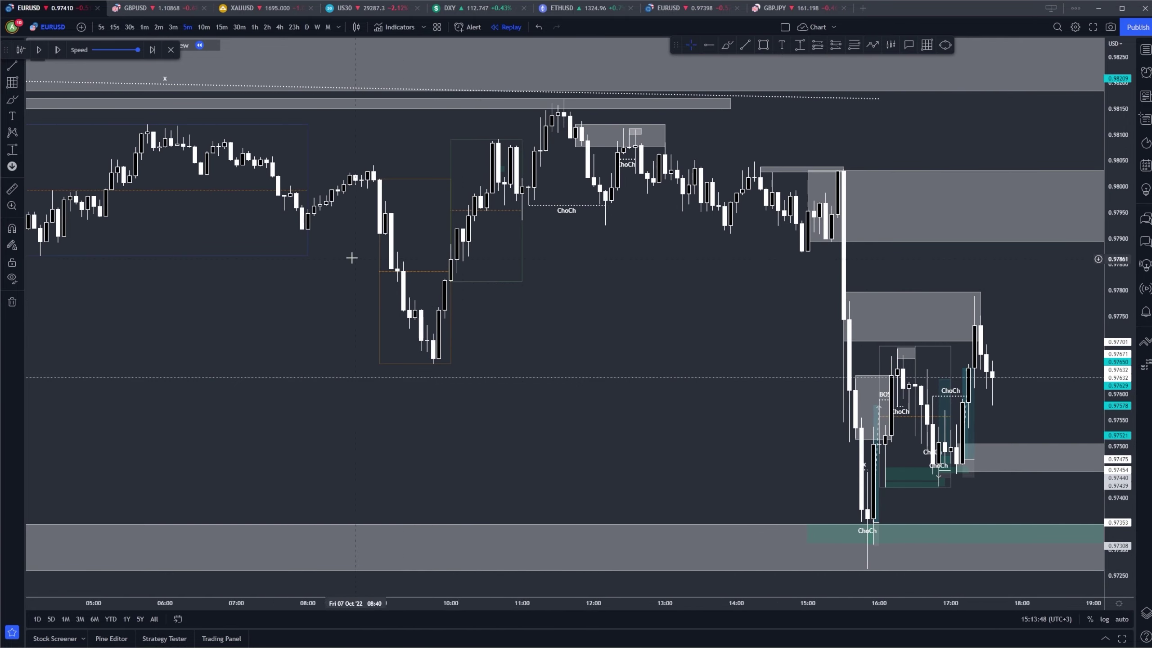
{"action": "scroll", "coordinate": [921, 322], "scroll_direction": "up", "scroll_amount": 4}
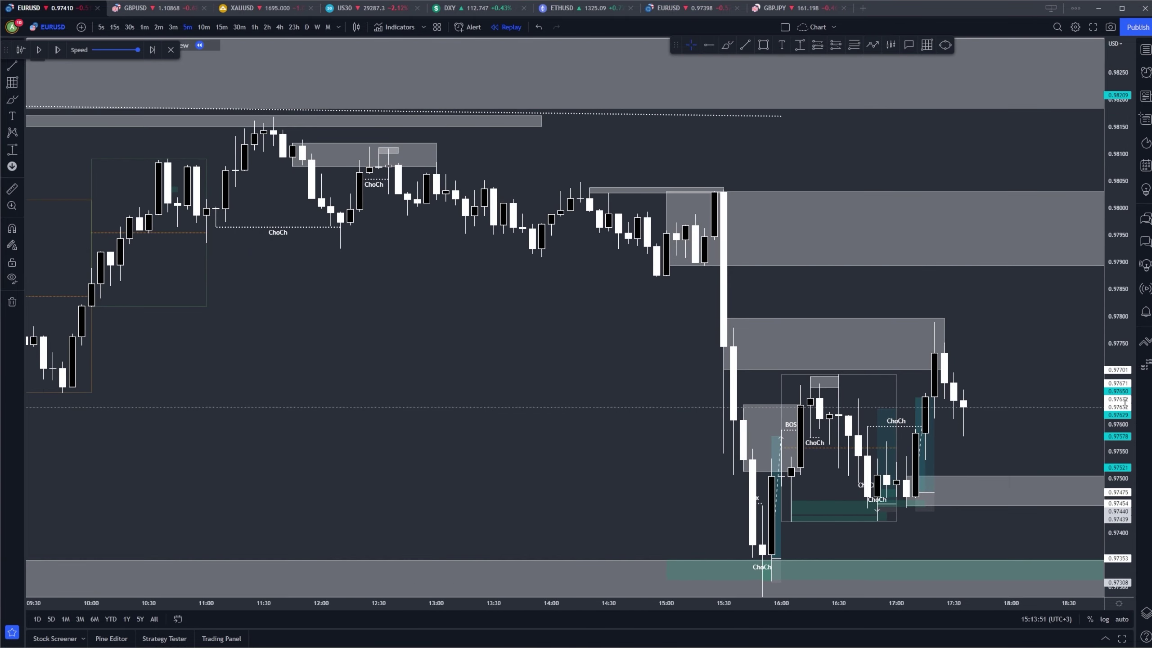
{"action": "left_click", "coordinate": [57, 51]}
{"action": "left_click", "coordinate": [58, 51]}
{"action": "left_click", "coordinate": [59, 52]}
{"action": "left_click", "coordinate": [59, 52]}
{"action": "left_click", "coordinate": [59, 52]}
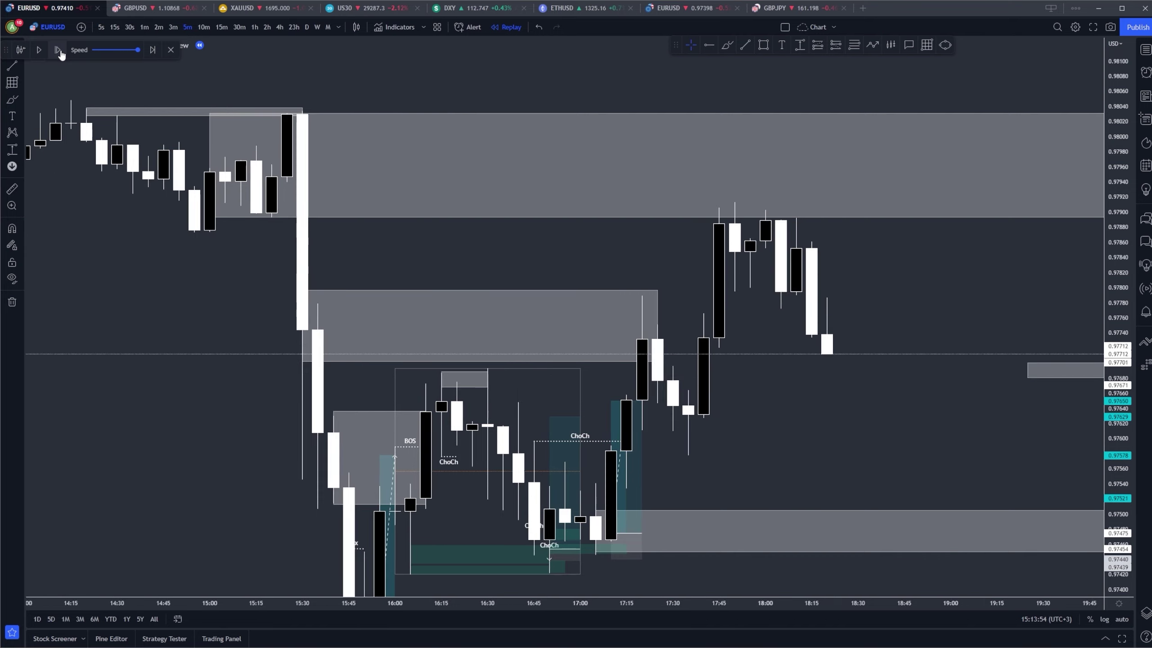
{"action": "left_click", "coordinate": [59, 53]}
{"action": "left_click", "coordinate": [59, 52]}
{"action": "left_click", "coordinate": [61, 53]}
{"action": "left_click", "coordinate": [57, 50]}
{"action": "left_click", "coordinate": [58, 50]}
{"action": "left_click", "coordinate": [58, 50]}
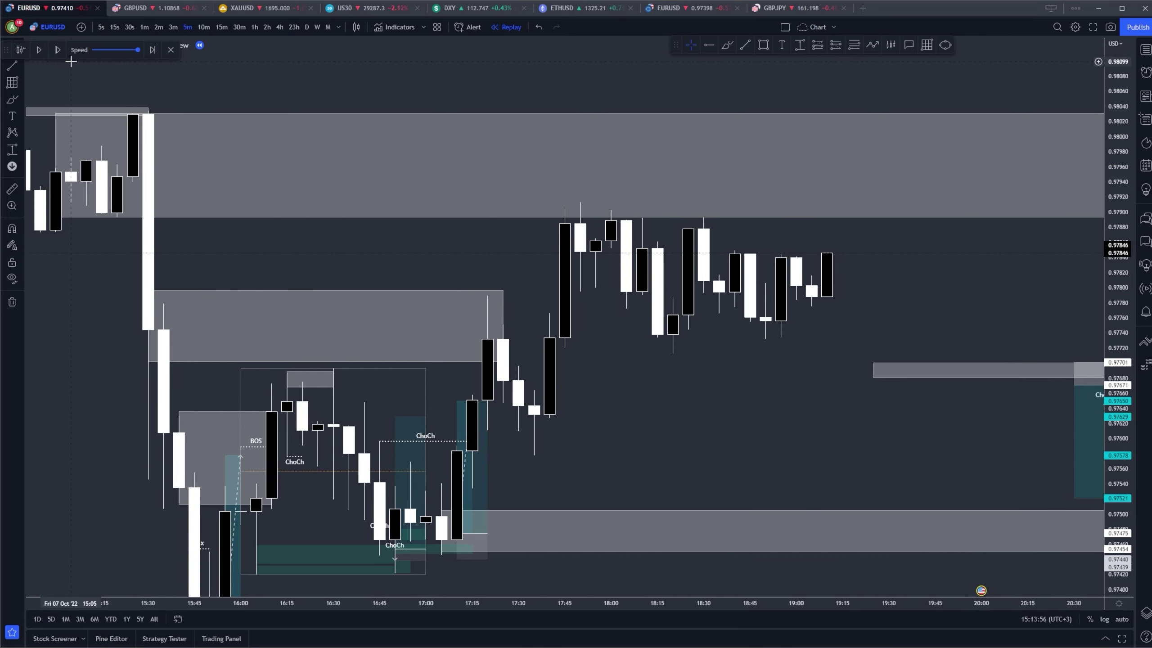
{"action": "left_click", "coordinate": [57, 50]}
{"action": "left_click", "coordinate": [58, 50]}
{"action": "left_click", "coordinate": [61, 53]}
Review the move away from the upper supply zone and advance the 5-minute replay four more bars to about 19:50.
{"action": "scroll", "coordinate": [476, 234], "scroll_direction": "down", "scroll_amount": 5}
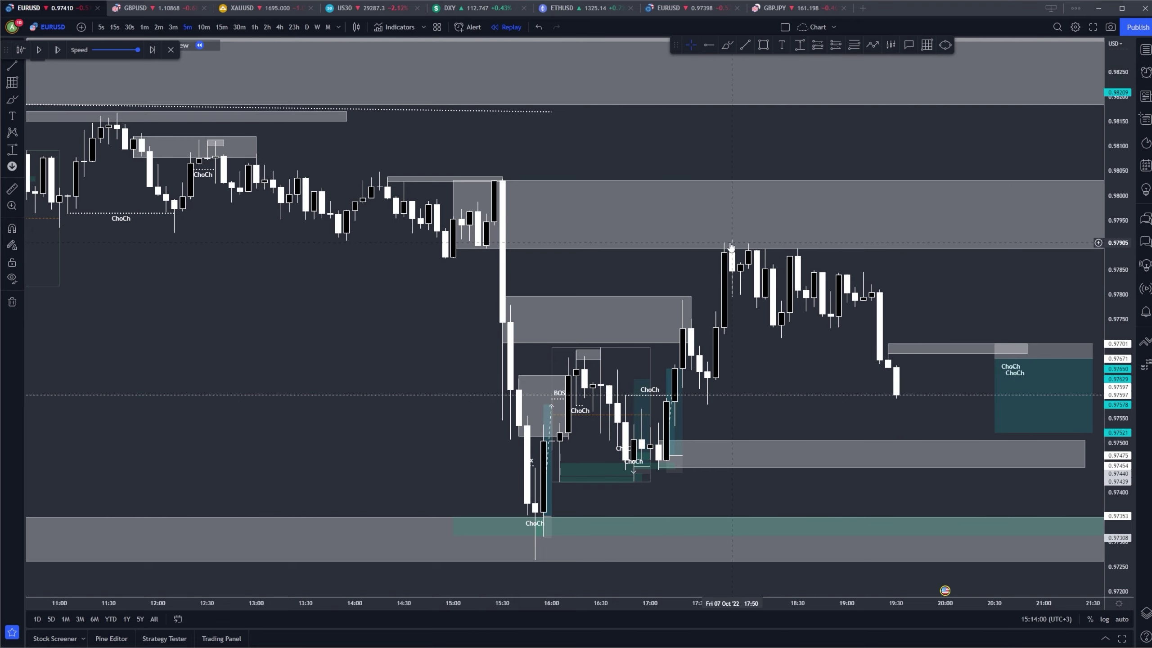
{"action": "left_click_drag", "start_coordinate": [908, 385], "coordinate": [686, 217]}
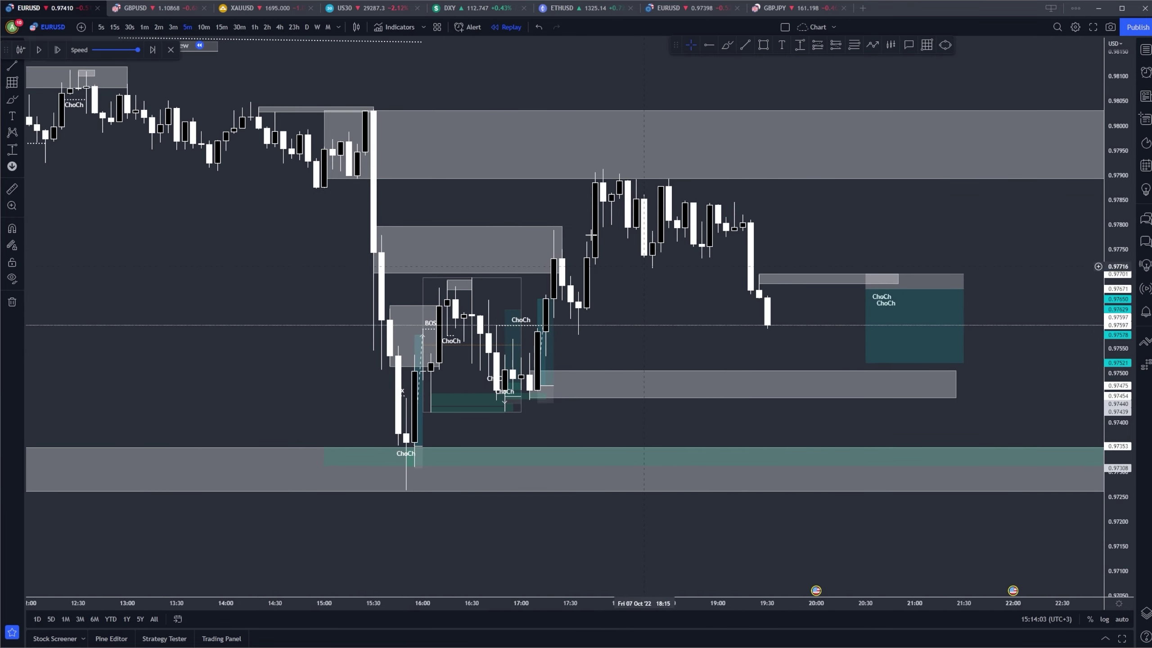
{"action": "left_click", "coordinate": [58, 50]}
{"action": "left_click", "coordinate": [58, 50]}
{"action": "left_click", "coordinate": [57, 50]}
{"action": "left_click", "coordinate": [57, 51]}
Draw a trend line at 0.97578 from the 17:35 low to 19:35 and apply the ChoCh down template.
{"action": "left_click", "coordinate": [746, 45]}
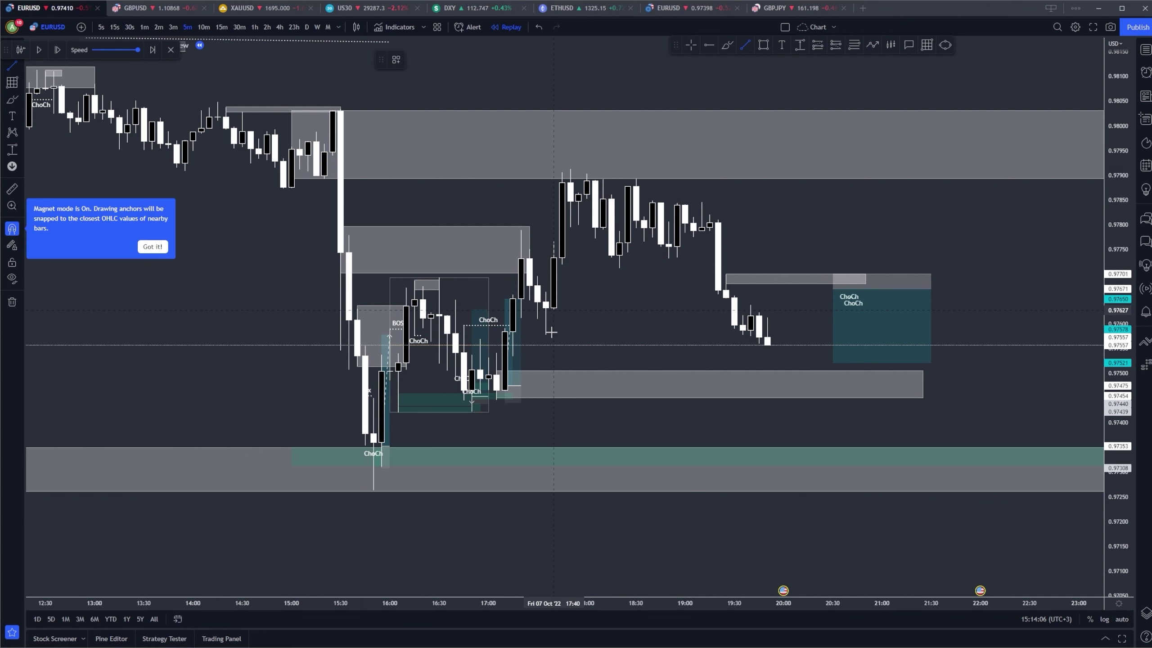
{"action": "left_click", "coordinate": [544, 335], "text": "ctrl"}
{"action": "left_click", "coordinate": [543, 336]}
{"action": "left_click", "coordinate": [742, 334]}
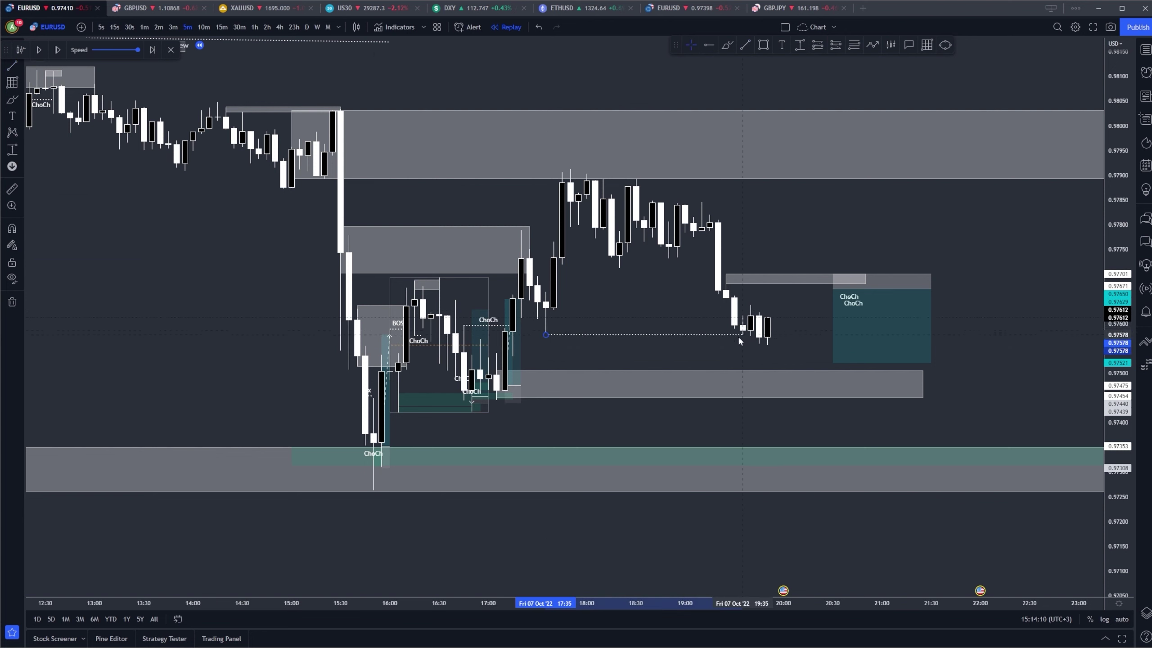
{"action": "right_click", "coordinate": [741, 333]}
{"action": "mouse_move", "coordinate": [769, 346]}
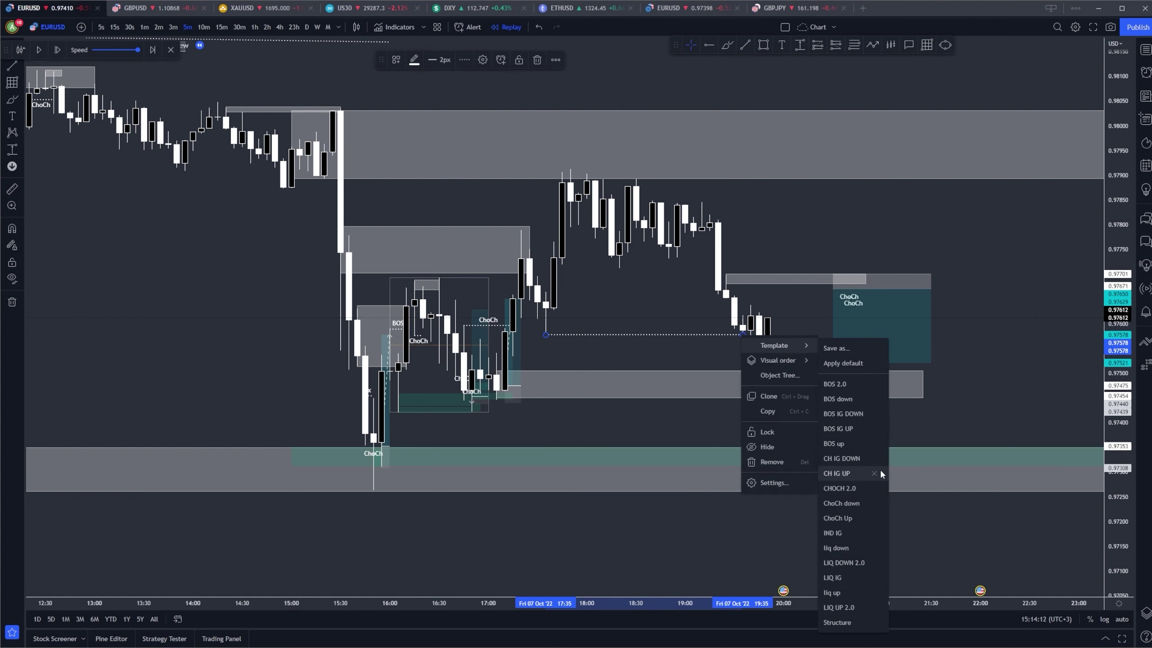
{"action": "left_click", "coordinate": [842, 504]}
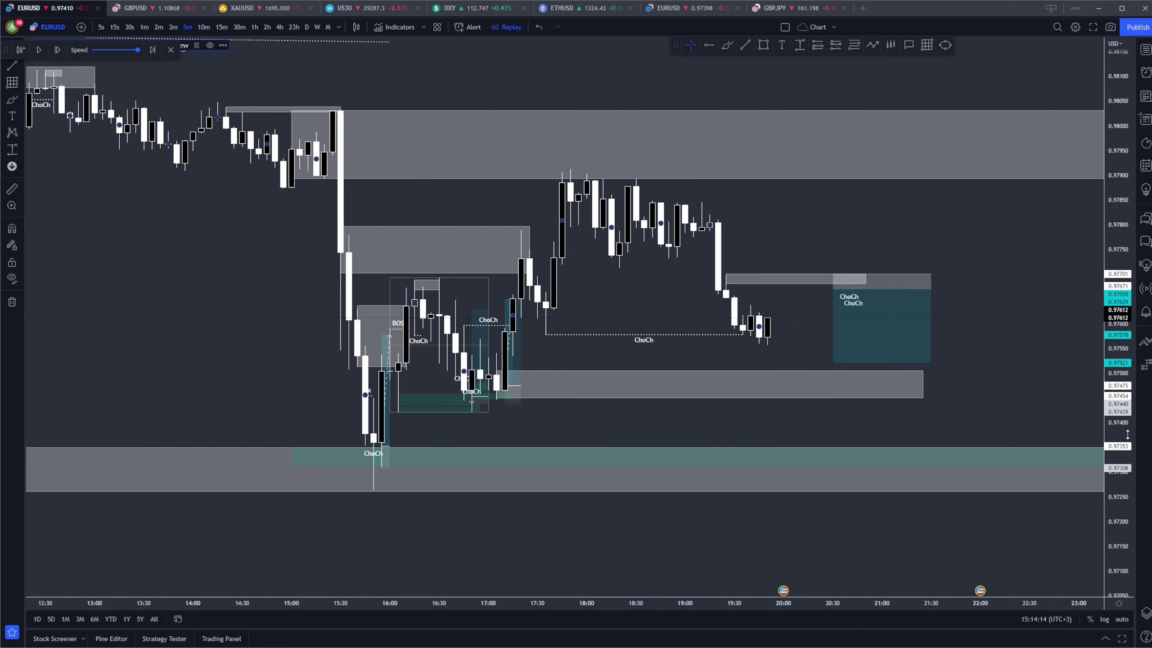
Switch EURUSD to the 1-minute timeframe and play the replay to about 20:35.
{"action": "scroll", "coordinate": [962, 276], "scroll_direction": "up", "scroll_amount": 3}
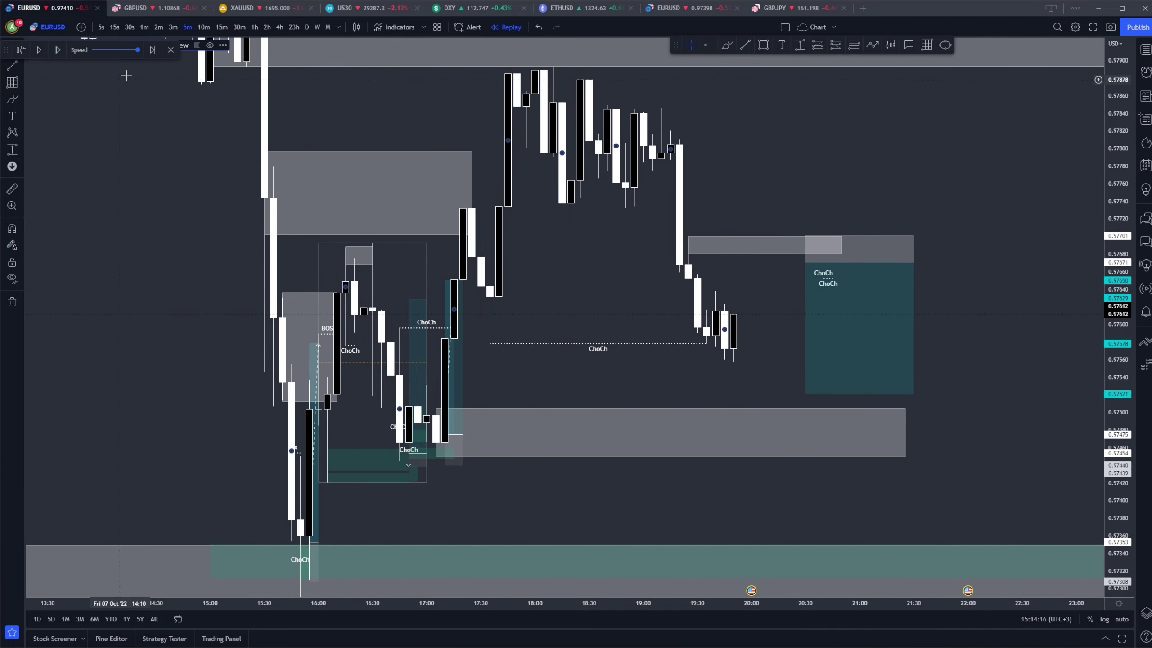
{"action": "left_click", "coordinate": [159, 27]}
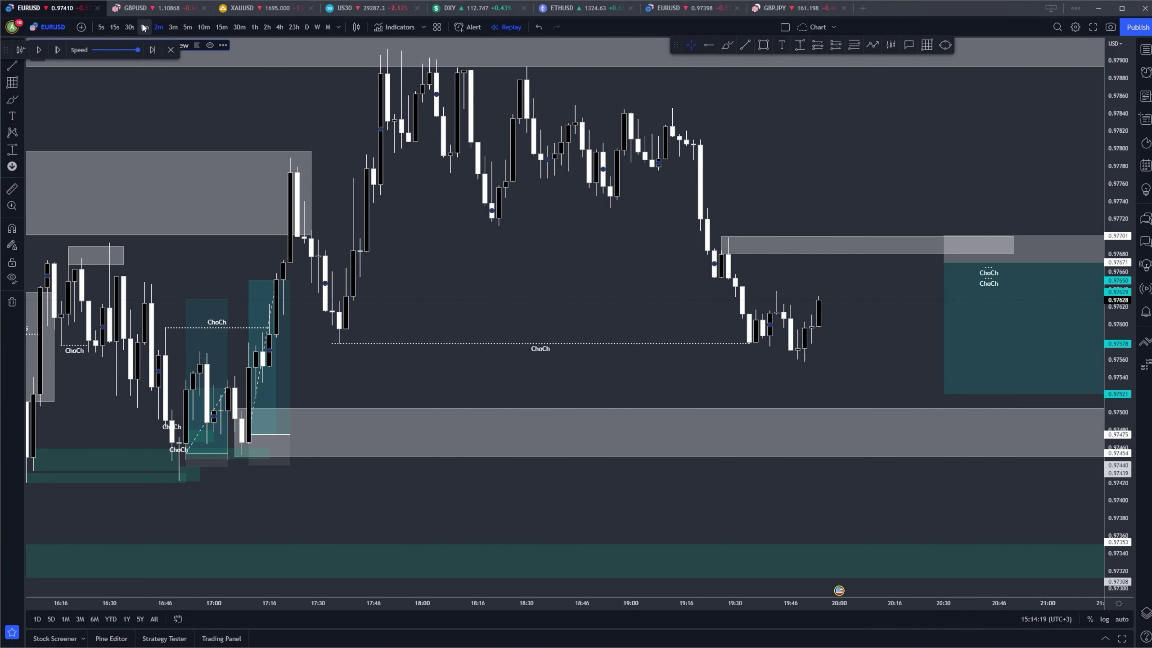
{"action": "left_click", "coordinate": [144, 26]}
{"action": "left_click_drag", "start_coordinate": [630, 129], "coordinate": [612, 152]}
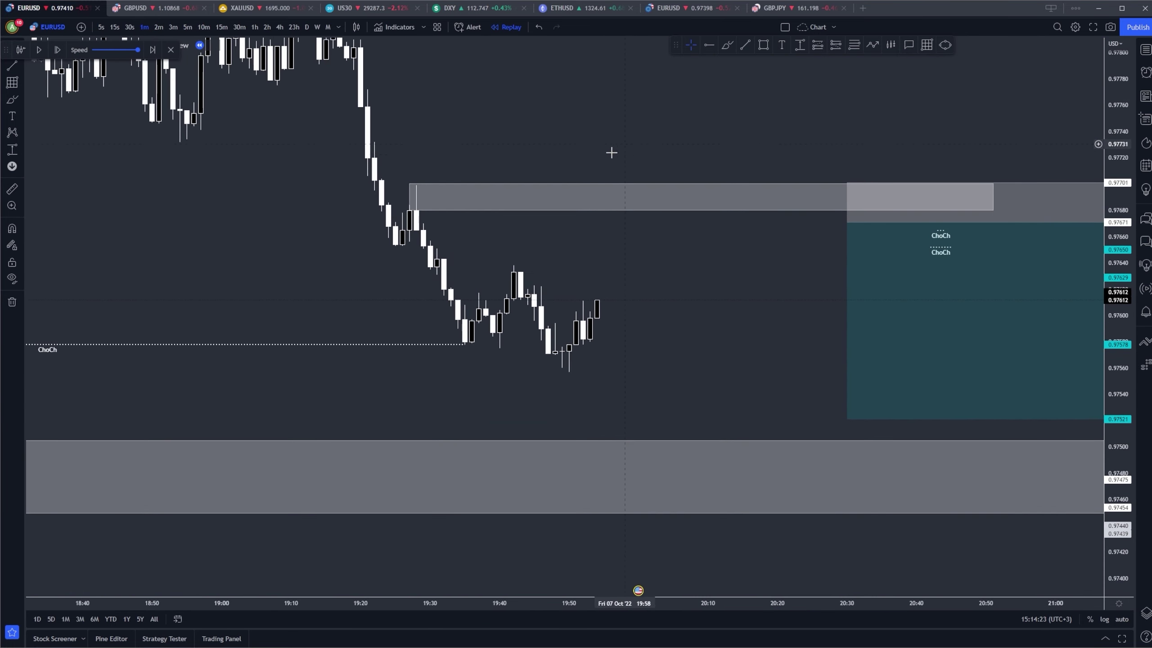
{"action": "left_click", "coordinate": [45, 51]}
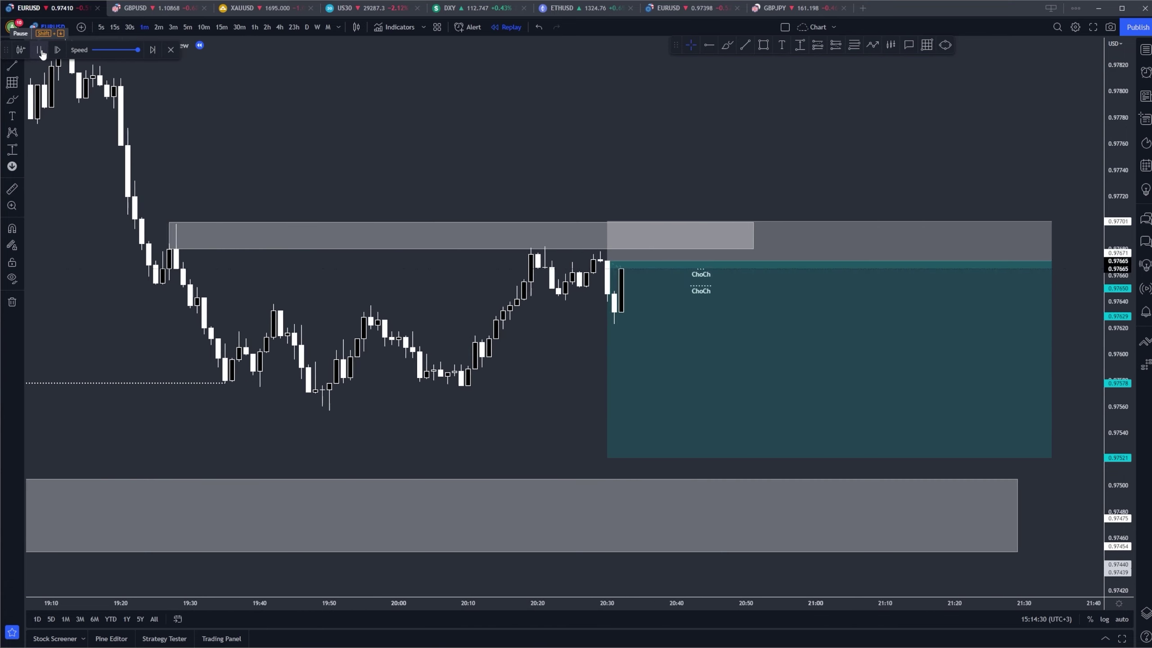
{"action": "left_click", "coordinate": [41, 50]}
Play the 1-minute replay on to about 20:47 and move the short position's entry to 0.97670 at 20:43.
{"action": "left_click_drag", "start_coordinate": [1118, 409], "coordinate": [1118, 227]}
{"action": "left_click_drag", "start_coordinate": [350, 316], "coordinate": [517, 327]}
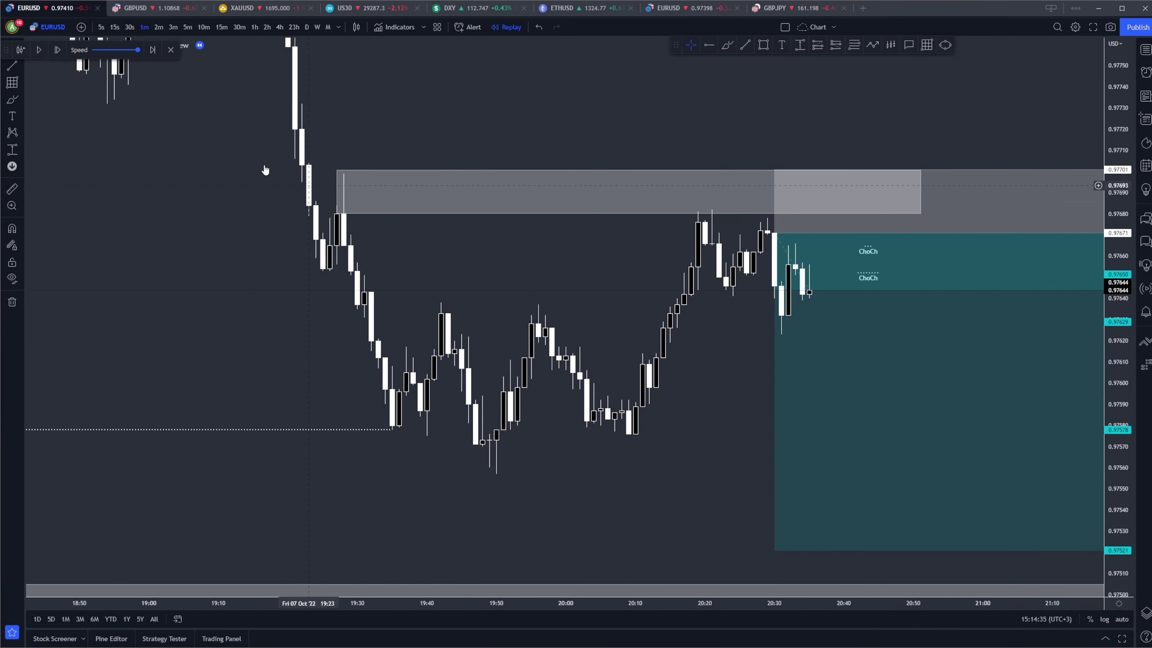
{"action": "left_click", "coordinate": [42, 54]}
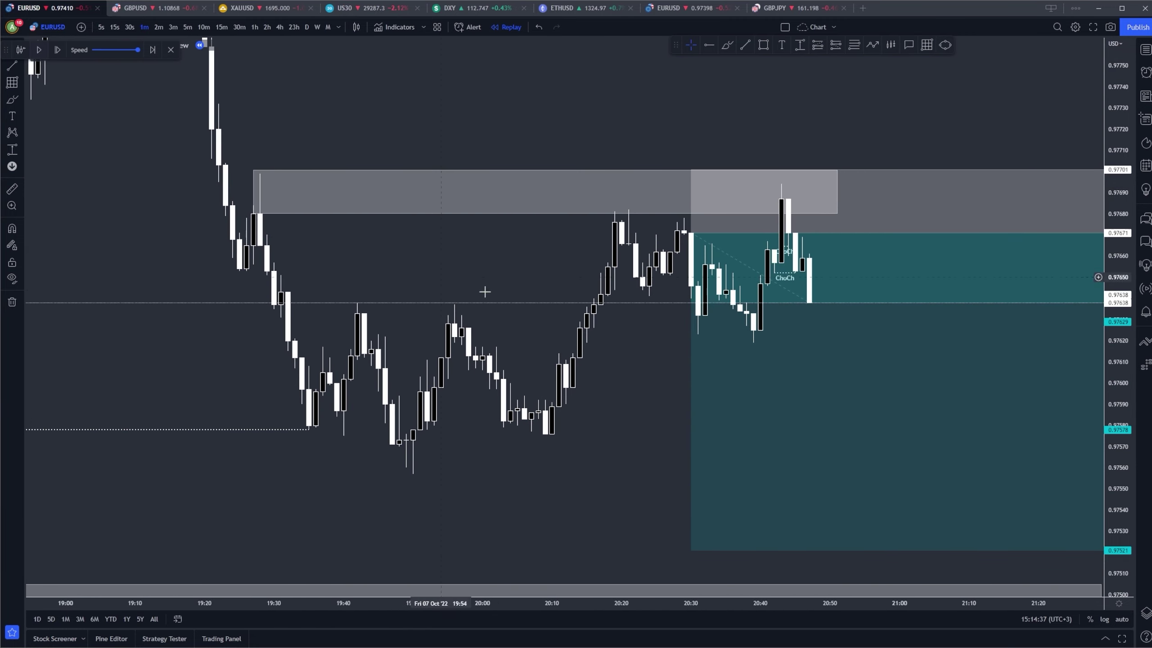
{"action": "left_click", "coordinate": [692, 234]}
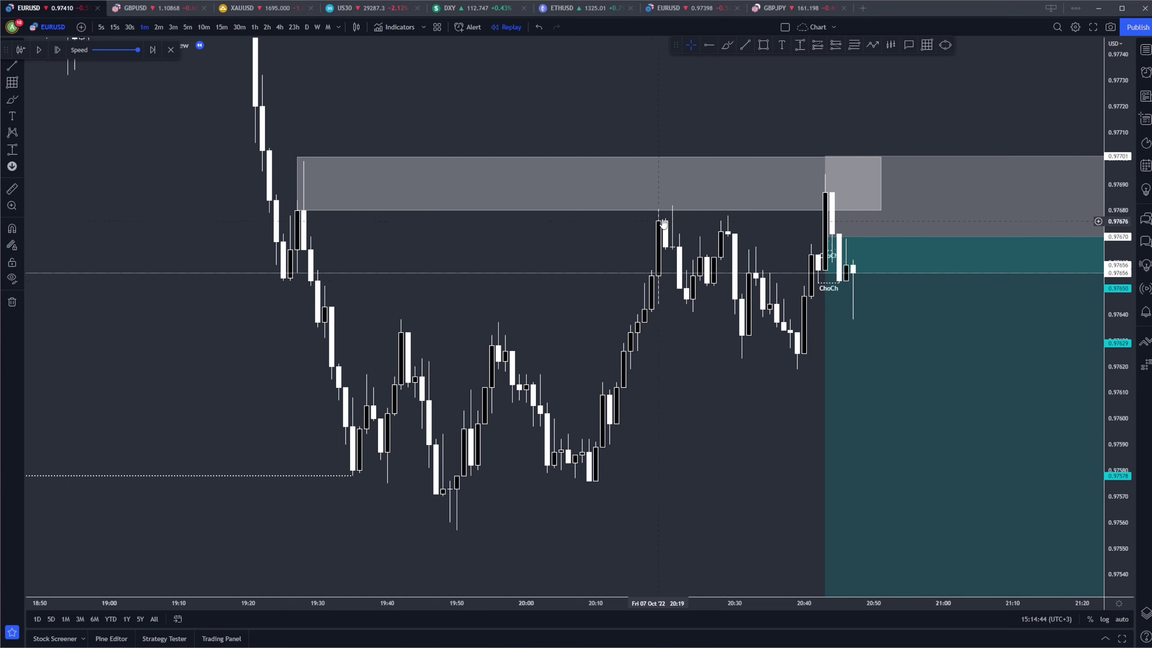
Underline the lows of 20:19–20:30 near 0.97640 and of 20:30–20:44 near 0.97622 with two brush strokes.
{"action": "key", "text": "alt+t"}
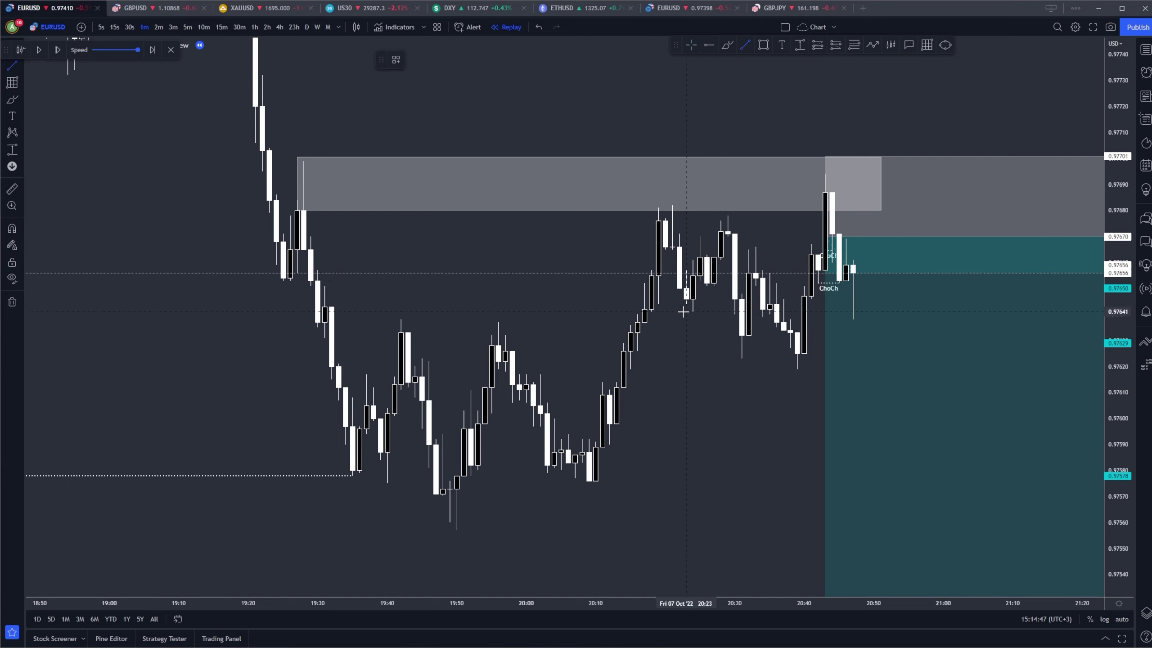
{"action": "left_click_drag", "start_coordinate": [663, 313], "coordinate": [732, 316]}
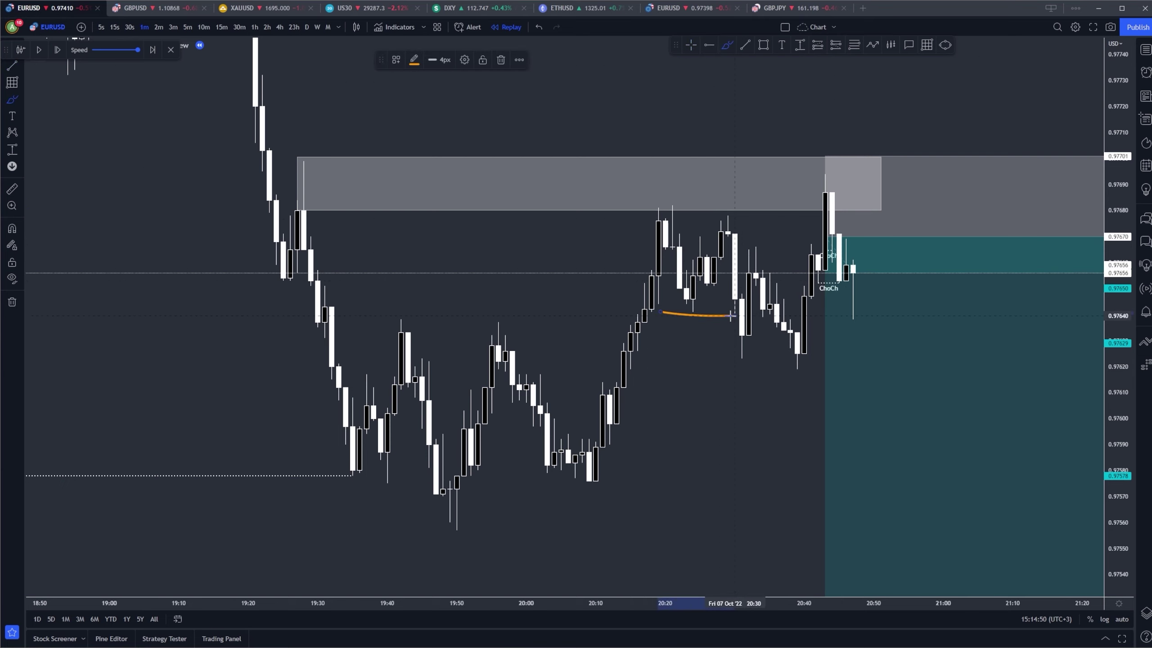
{"action": "left_click_drag", "start_coordinate": [728, 362], "coordinate": [831, 366]}
{"action": "key", "text": "Escape"}
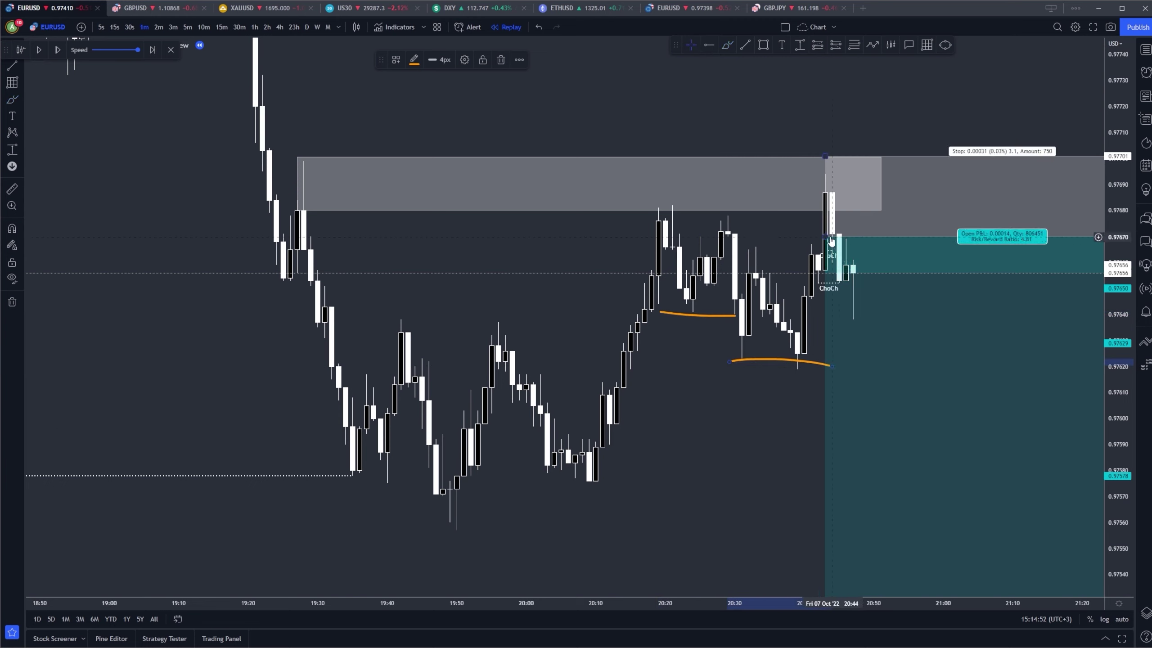
Move the short position's entry to 0.97665 at 20:46, below the supply zone.
{"action": "left_click_drag", "start_coordinate": [826, 238], "coordinate": [847, 250]}
{"action": "left_click", "coordinate": [708, 127]}
{"action": "scroll", "coordinate": [388, 180], "scroll_direction": "up", "scroll_amount": 2}
{"action": "left_click_drag", "start_coordinate": [371, 118], "coordinate": [352, 146]}
{"action": "scroll", "coordinate": [161, 244], "scroll_direction": "down", "scroll_amount": 2}
{"action": "scroll", "coordinate": [814, 64], "scroll_direction": "up", "scroll_amount": 1}
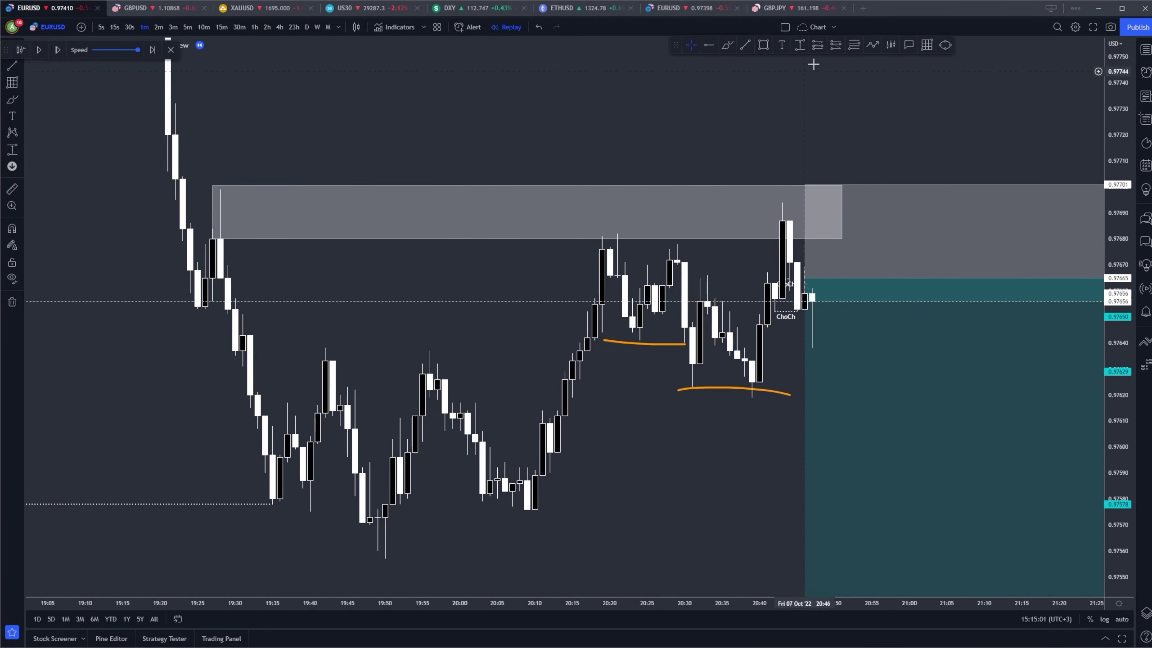
Draw a liq up template trend line from 20:19 at 0.97685 to 20:30 at 0.97680 and delete both orange brush strokes.
{"action": "left_click", "coordinate": [684, 237]}
{"action": "right_click", "coordinate": [685, 237]}
{"action": "mouse_move", "coordinate": [730, 248]}
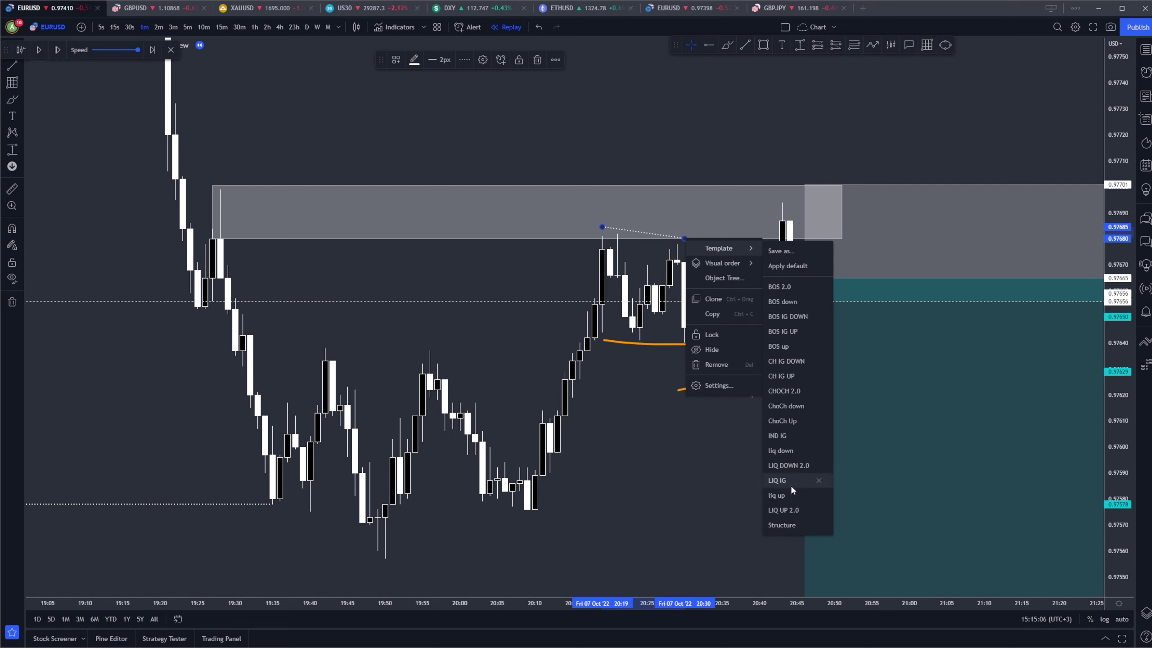
{"action": "left_click", "coordinate": [790, 505]}
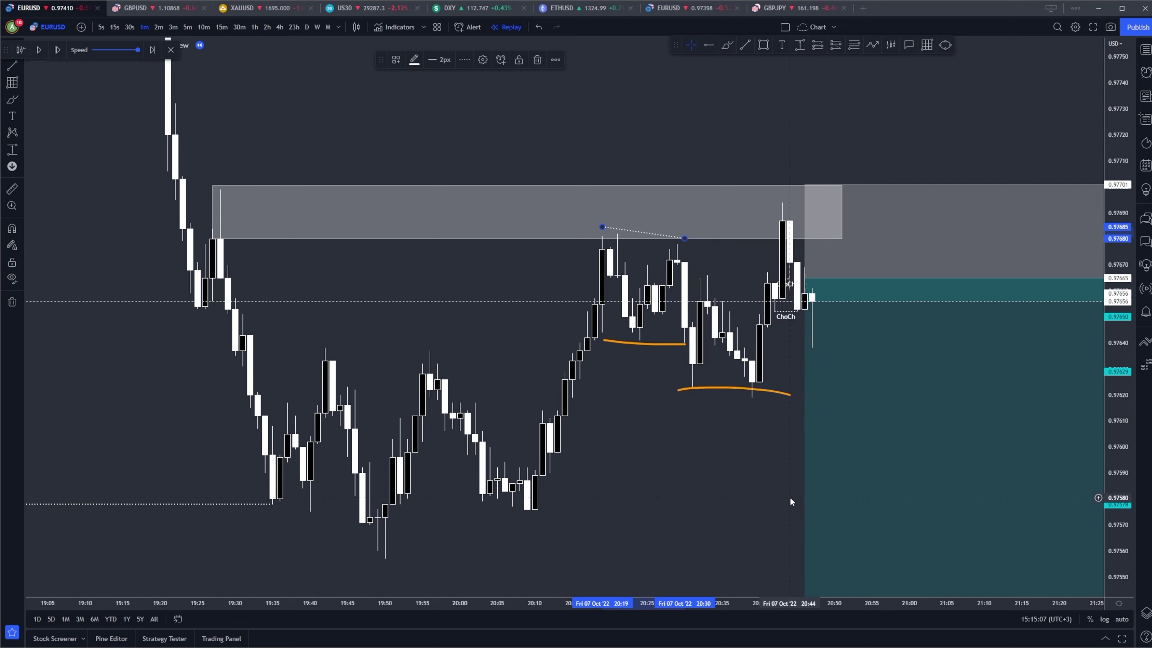
{"action": "left_click", "coordinate": [660, 347]}
{"action": "key", "text": "Delete"}
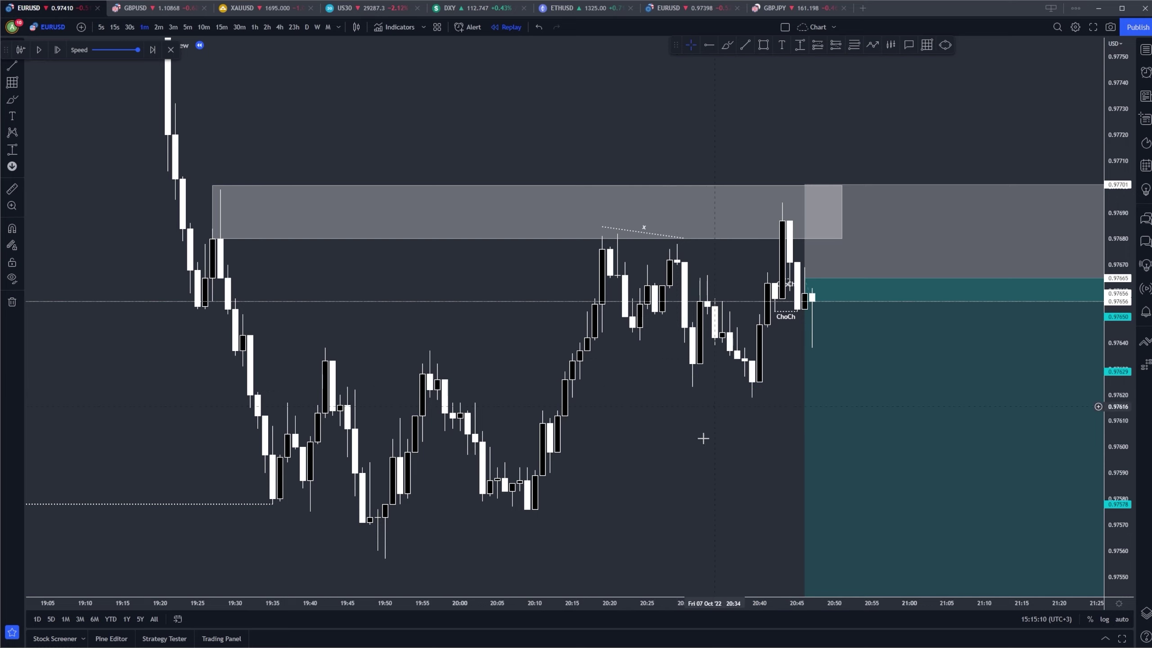
Examine the 1-minute sweep into the supply zone, the ChoCh lines around 20:44 and the short position's entry.
{"action": "left_click_drag", "start_coordinate": [656, 486], "coordinate": [633, 527]}
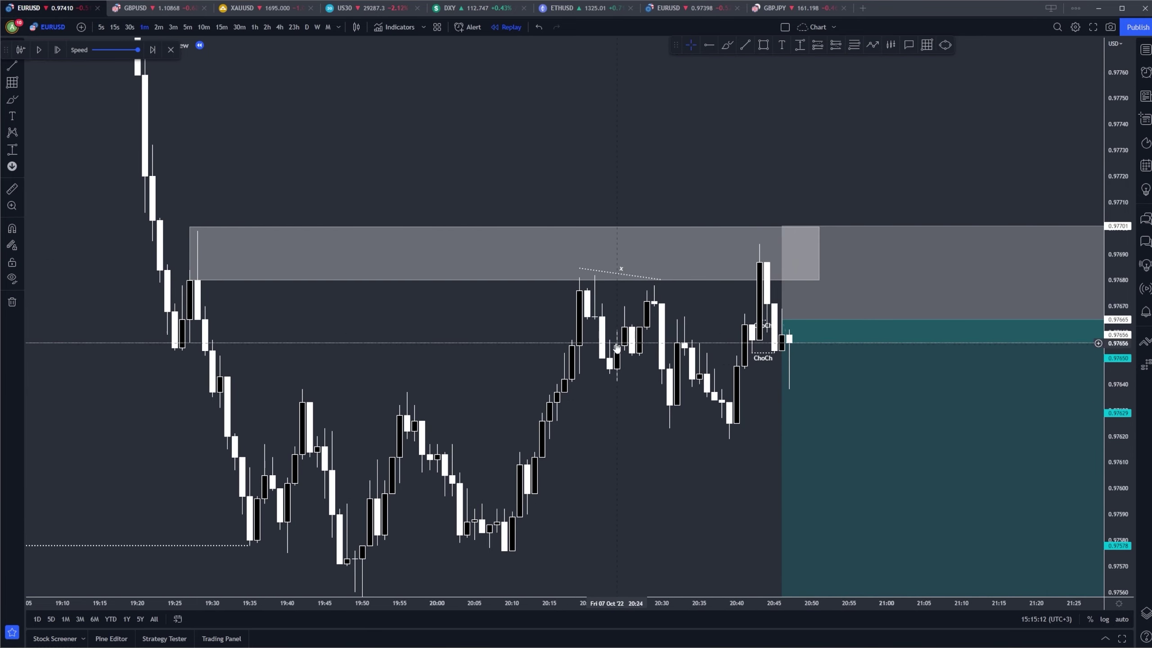
{"action": "scroll", "coordinate": [617, 349], "scroll_direction": "up", "scroll_amount": 2}
{"action": "scroll", "coordinate": [525, 343], "scroll_direction": "down", "scroll_amount": 2}
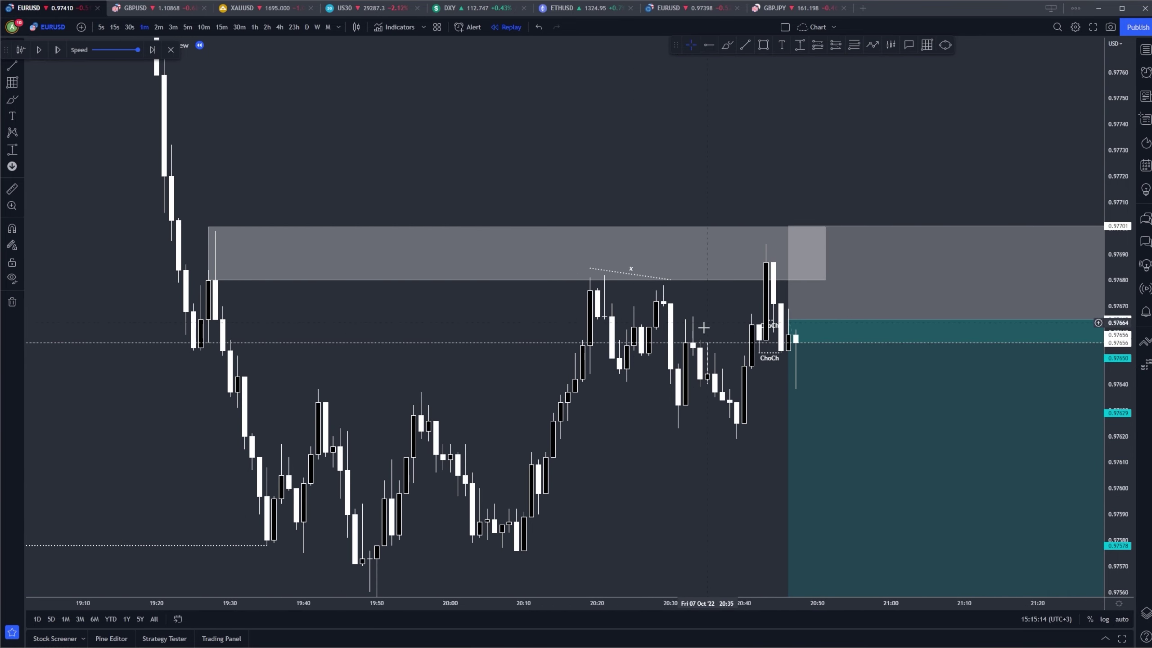
{"action": "scroll", "coordinate": [617, 327], "scroll_direction": "up", "scroll_amount": 2}
{"action": "left_click_drag", "start_coordinate": [658, 459], "coordinate": [638, 407]}
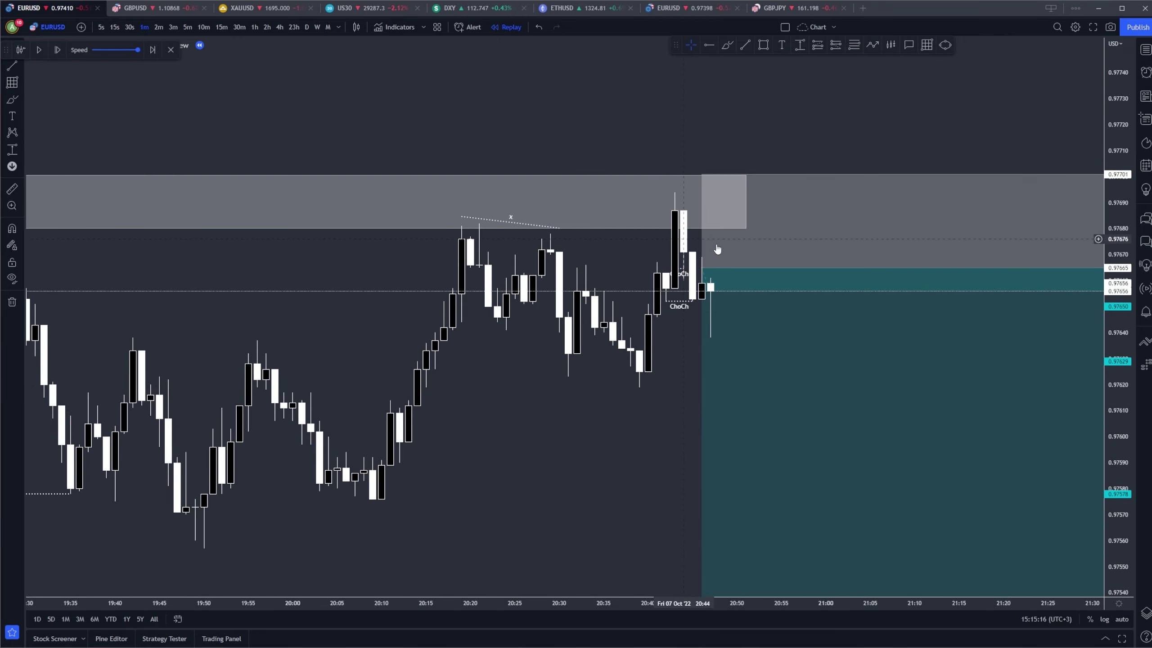
{"action": "left_click_drag", "start_coordinate": [1118, 318], "coordinate": [1117, 226]}
{"action": "left_click_drag", "start_coordinate": [603, 246], "coordinate": [633, 281]}
{"action": "scroll", "coordinate": [632, 281], "scroll_direction": "up", "scroll_amount": 3}
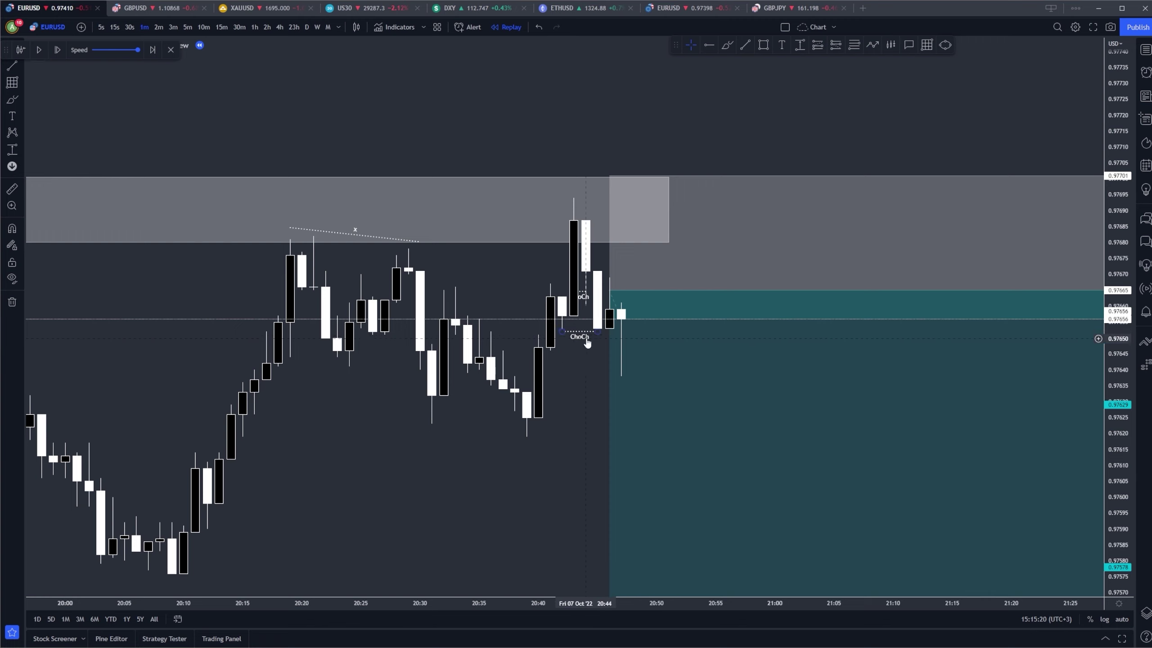
{"action": "left_click", "coordinate": [612, 292]}
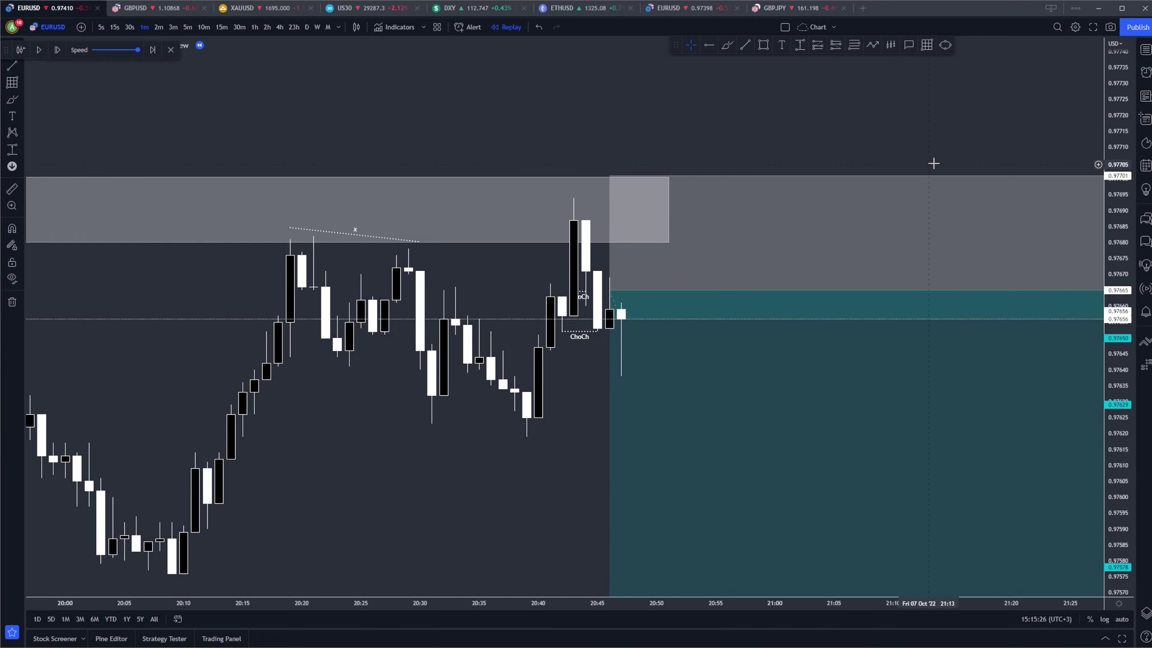
Advance the 1-minute replay bar by bar to about 20:53, following the drop after the short entry.
{"action": "left_click_drag", "start_coordinate": [391, 286], "coordinate": [288, 151]}
{"action": "left_click", "coordinate": [57, 50]}
{"action": "left_click", "coordinate": [57, 50]}
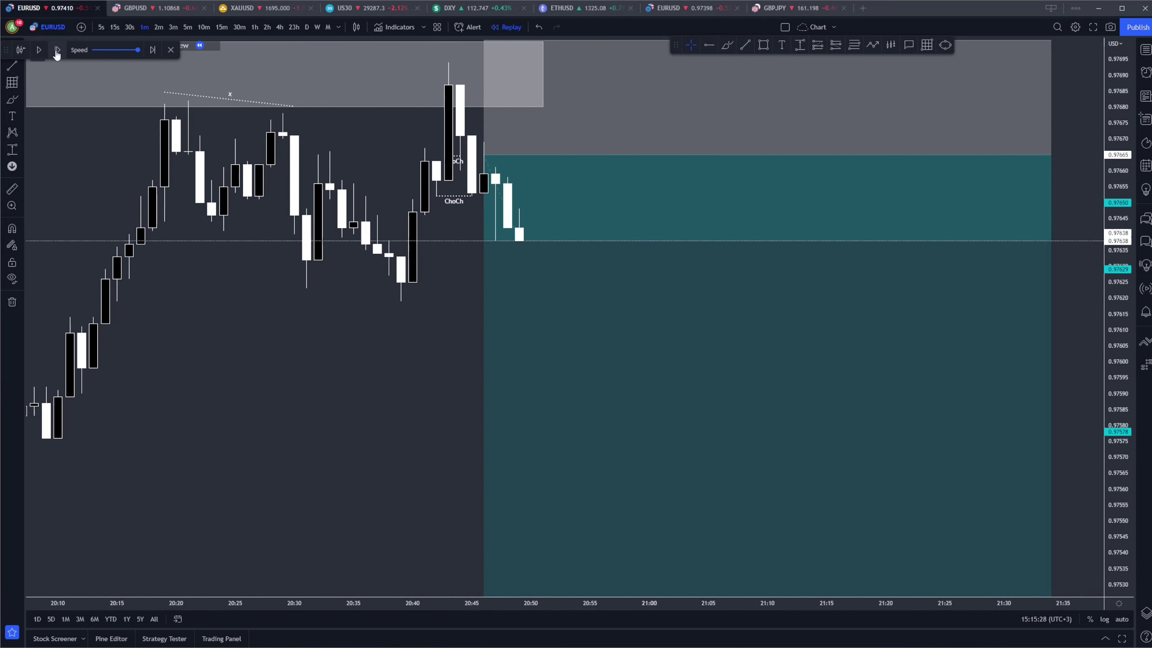
{"action": "left_click", "coordinate": [58, 50]}
{"action": "left_click", "coordinate": [57, 50]}
{"action": "left_click", "coordinate": [57, 50]}
{"action": "left_click", "coordinate": [57, 50]}
Return to the 5-minute timeframe and lower the short position's target to 0.97309 in the demand zone.
{"action": "left_click", "coordinate": [188, 26]}
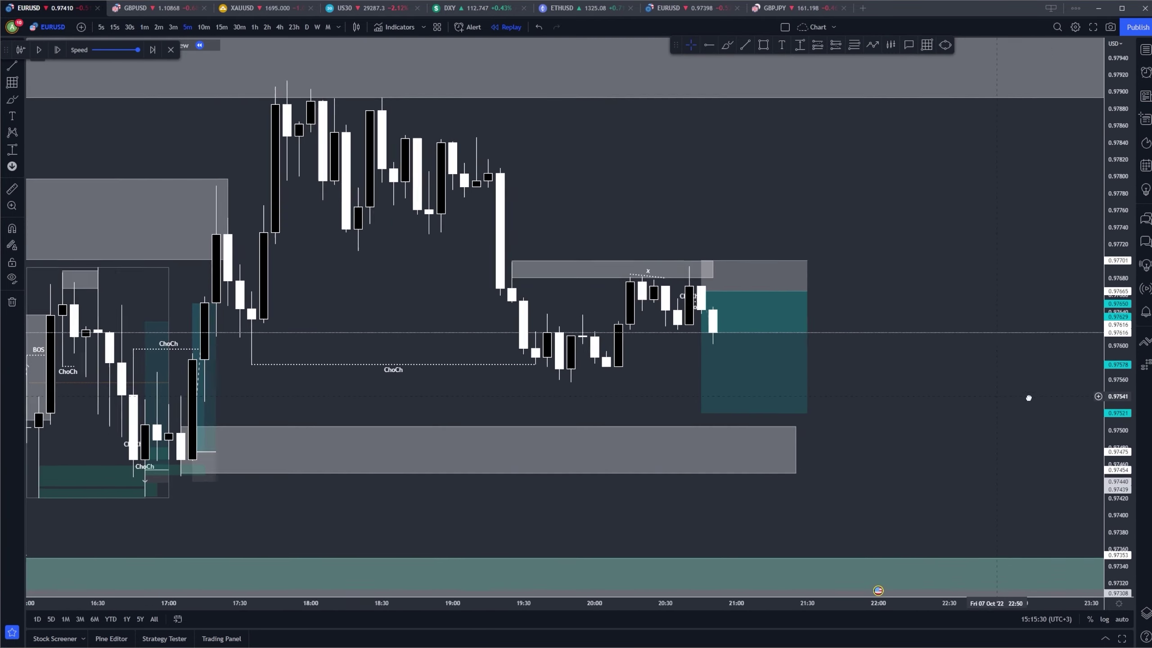
{"action": "left_click_drag", "start_coordinate": [1030, 429], "coordinate": [1011, 374]}
{"action": "left_click_drag", "start_coordinate": [860, 349], "coordinate": [859, 529]}
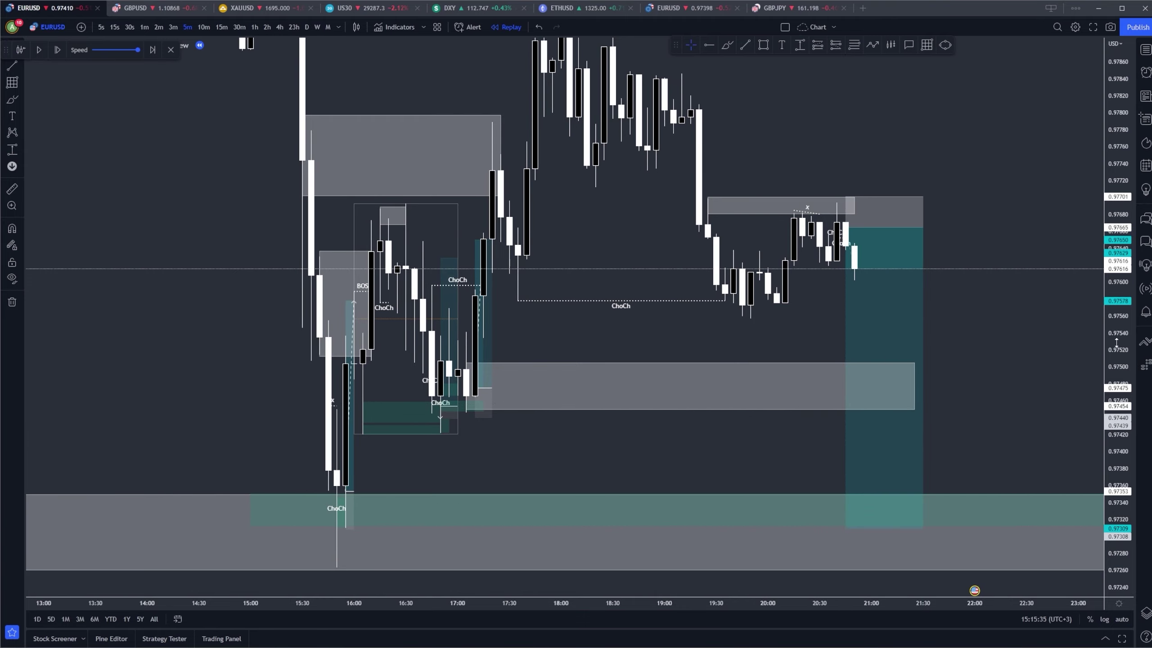
Brush a path along price from the 15:00 supply zone through the swings into demand, extending it toward the zone near 0.96900.
{"action": "scroll", "coordinate": [982, 439], "scroll_direction": "down", "scroll_amount": 3}
{"action": "scroll", "coordinate": [982, 439], "scroll_direction": "down", "scroll_amount": 3}
{"action": "left_click_drag", "start_coordinate": [929, 463], "coordinate": [903, 495]}
{"action": "left_click_drag", "start_coordinate": [1118, 408], "coordinate": [1118, 298]}
{"action": "scroll", "coordinate": [953, 255], "scroll_direction": "up", "scroll_amount": 2}
{"action": "left_click_drag", "start_coordinate": [953, 254], "coordinate": [881, 243]}
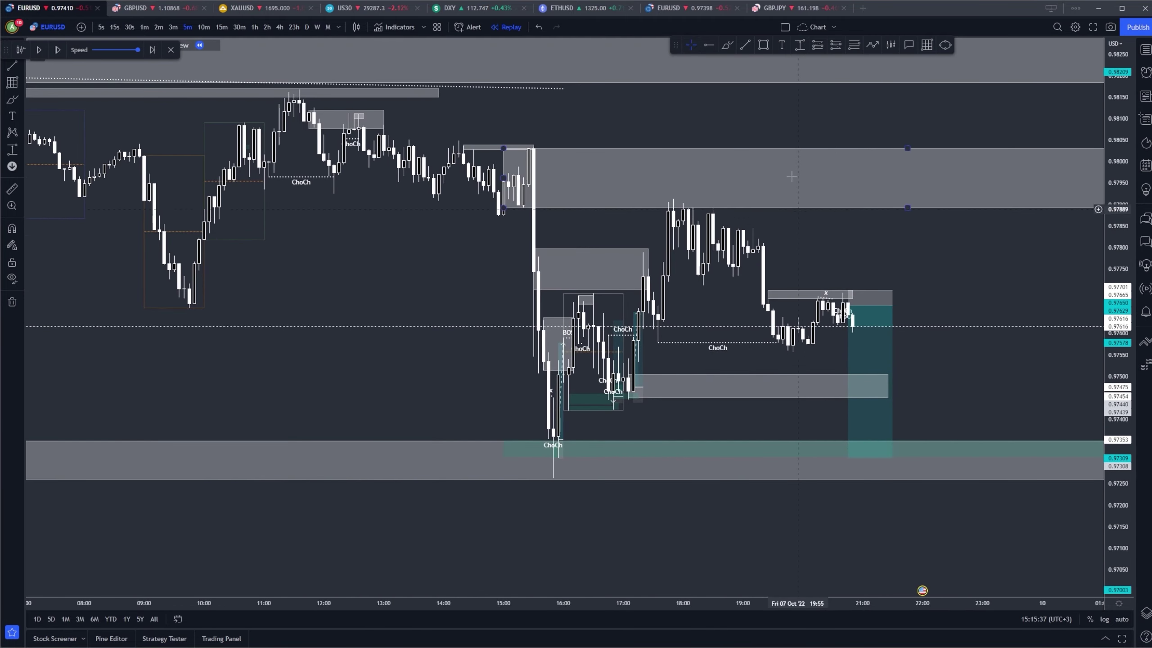
{"action": "left_click", "coordinate": [727, 44]}
{"action": "mouse_move", "coordinate": [514, 188]}
{"action": "left_mouse_down"}
{"action": "mouse_move", "coordinate": [532, 470]}
{"action": "mouse_move", "coordinate": [556, 310]}
{"action": "mouse_move", "coordinate": [625, 295]}
{"action": "mouse_move", "coordinate": [793, 320]}
{"action": "mouse_move", "coordinate": [883, 380]}
{"action": "left_mouse_up"}
{"action": "left_click_drag", "start_coordinate": [942, 405], "coordinate": [689, 350]}
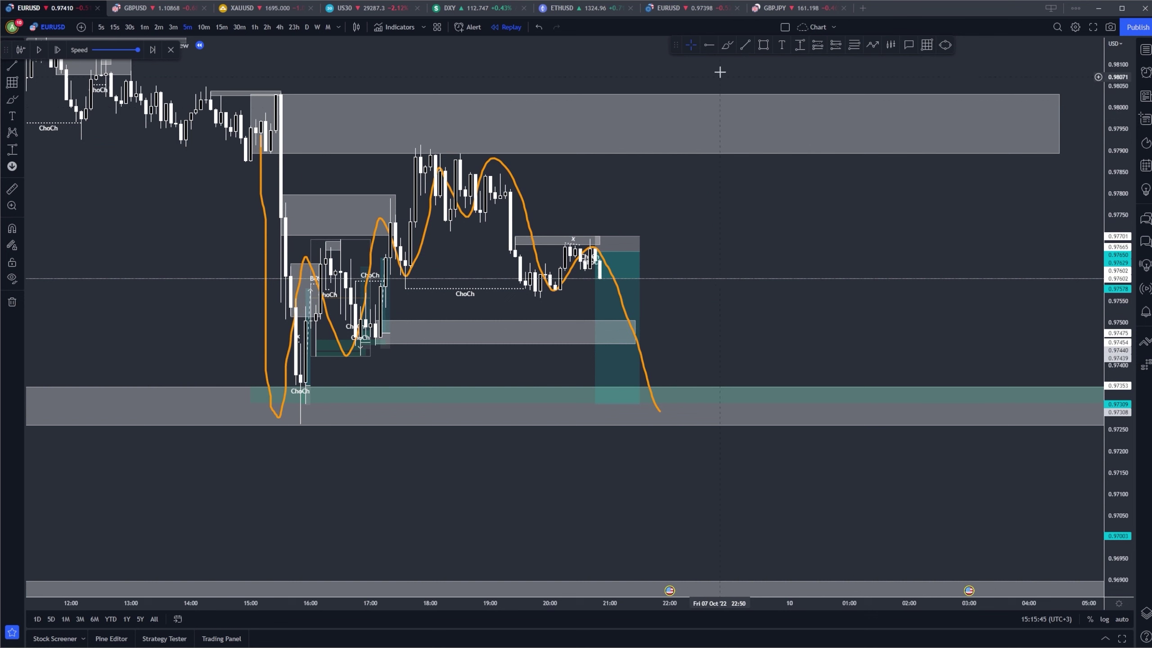
{"action": "left_click", "coordinate": [727, 45]}
{"action": "mouse_move", "coordinate": [658, 410]}
{"action": "left_mouse_down"}
{"action": "mouse_move", "coordinate": [753, 265]}
{"action": "mouse_move", "coordinate": [828, 360]}
{"action": "mouse_move", "coordinate": [875, 569]}
{"action": "left_mouse_up"}
Undo the brushed price path and its downward extension.
{"action": "left_click", "coordinate": [540, 27]}
{"action": "left_click", "coordinate": [539, 28]}
{"action": "left_click", "coordinate": [539, 27]}
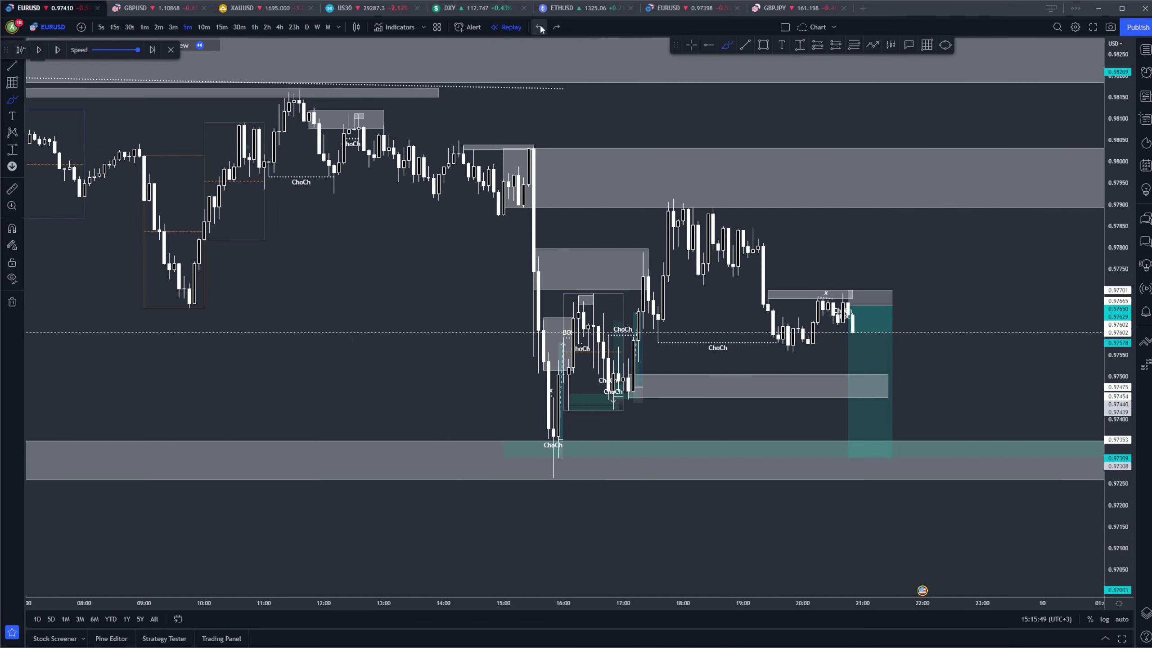
Brush a shallow curve beneath the lower demand zone from about 15:45 to 20:15, plus a cross near 0.97200.
{"action": "left_click_drag", "start_coordinate": [540, 478], "coordinate": [824, 484]}
{"action": "left_click_drag", "start_coordinate": [980, 492], "coordinate": [892, 526]}
{"action": "left_click_drag", "start_coordinate": [921, 489], "coordinate": [976, 557]}
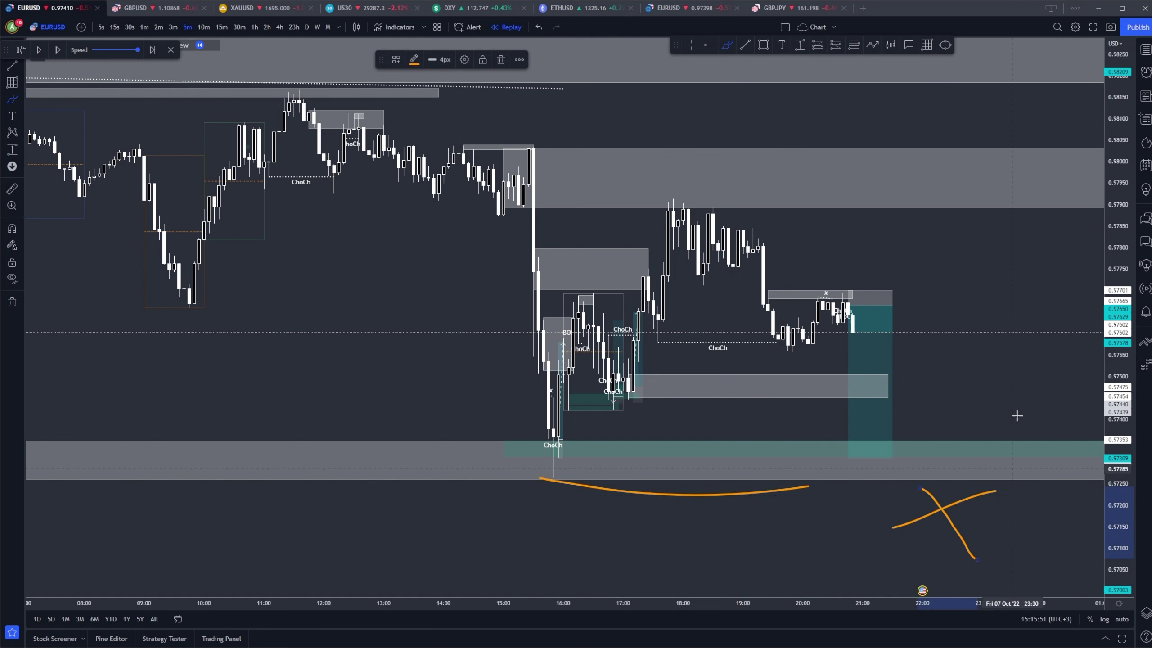
Undo the brushed curve and both strokes of the cross, leaving the brush tool.
{"action": "left_click", "coordinate": [539, 28]}
{"action": "left_click", "coordinate": [539, 28]}
{"action": "left_click", "coordinate": [540, 28]}
{"action": "key", "text": "Escape"}
Raise the short position's target to 0.97486 in the upper demand zone and advance the 5-minute replay to about 21:40.
{"action": "left_click_drag", "start_coordinate": [973, 314], "coordinate": [891, 244]}
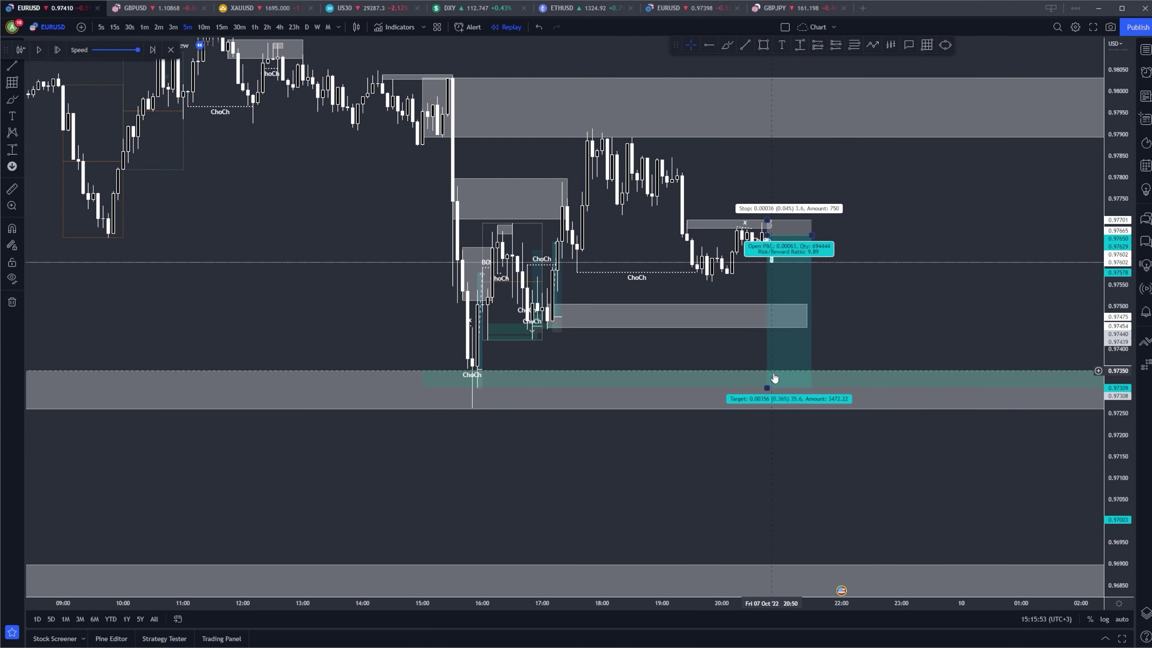
{"action": "left_click_drag", "start_coordinate": [767, 389], "coordinate": [767, 312]}
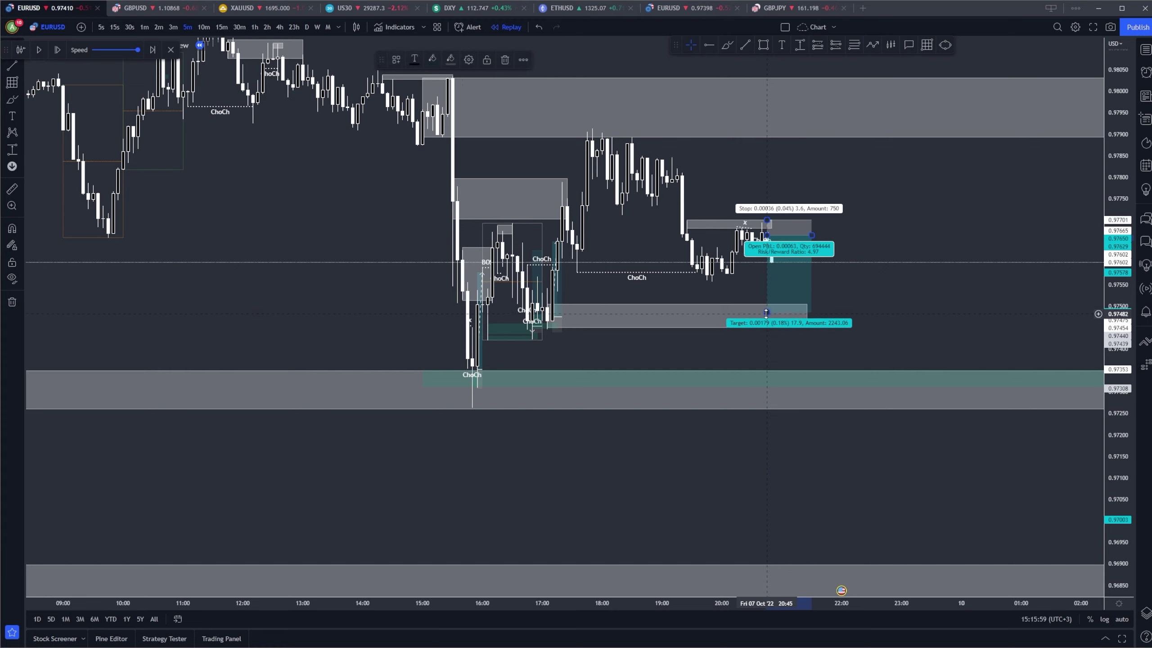
{"action": "left_click", "coordinate": [57, 50]}
{"action": "left_click", "coordinate": [57, 50]}
{"action": "left_click", "coordinate": [57, 50]}
{"action": "left_click", "coordinate": [57, 50]}
{"action": "left_click", "coordinate": [58, 50]}
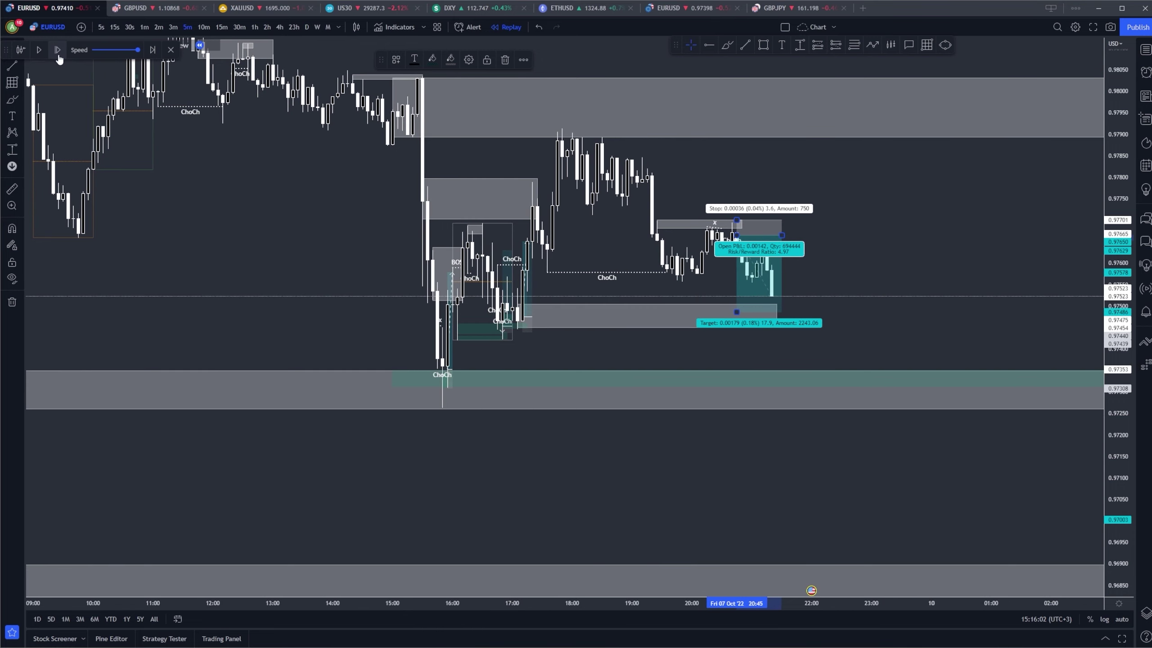
{"action": "left_click", "coordinate": [57, 50]}
{"action": "left_click", "coordinate": [57, 50]}
{"action": "double_click", "coordinate": [57, 50]}
Fine-tune the short position's target to about 0.97485 inside the upper demand zone.
{"action": "left_click_drag", "start_coordinate": [740, 267], "coordinate": [754, 276]}
{"action": "left_click", "coordinate": [540, 28]}
{"action": "left_click", "coordinate": [557, 27]}
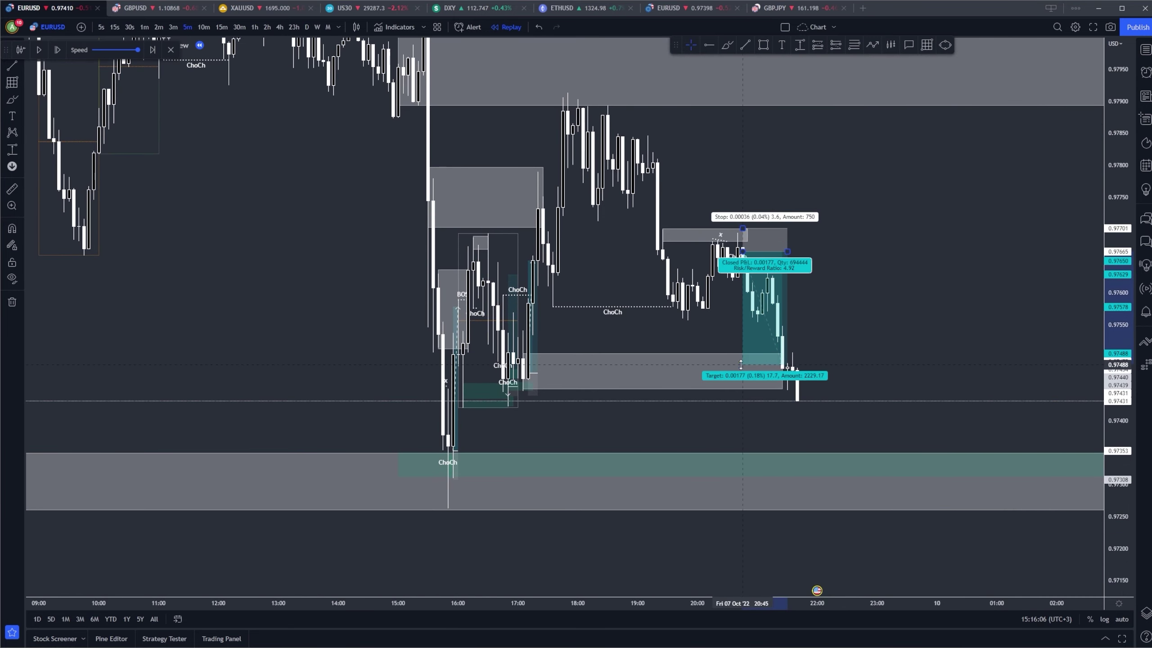
{"action": "left_click_drag", "start_coordinate": [741, 365], "coordinate": [735, 367]}
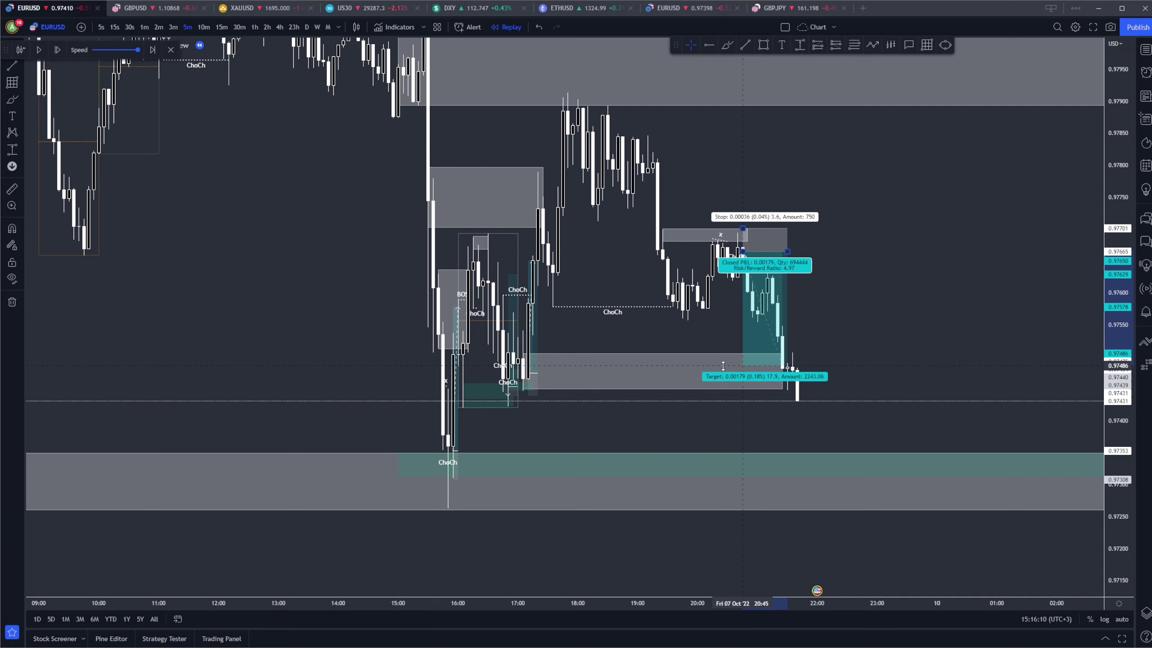
{"action": "left_click_drag", "start_coordinate": [729, 367], "coordinate": [729, 367]}
Examine the completed short trade against Friday's swings and the supply and demand zones on the 5-minute chart.
{"action": "left_click_drag", "start_coordinate": [903, 322], "coordinate": [1012, 347]}
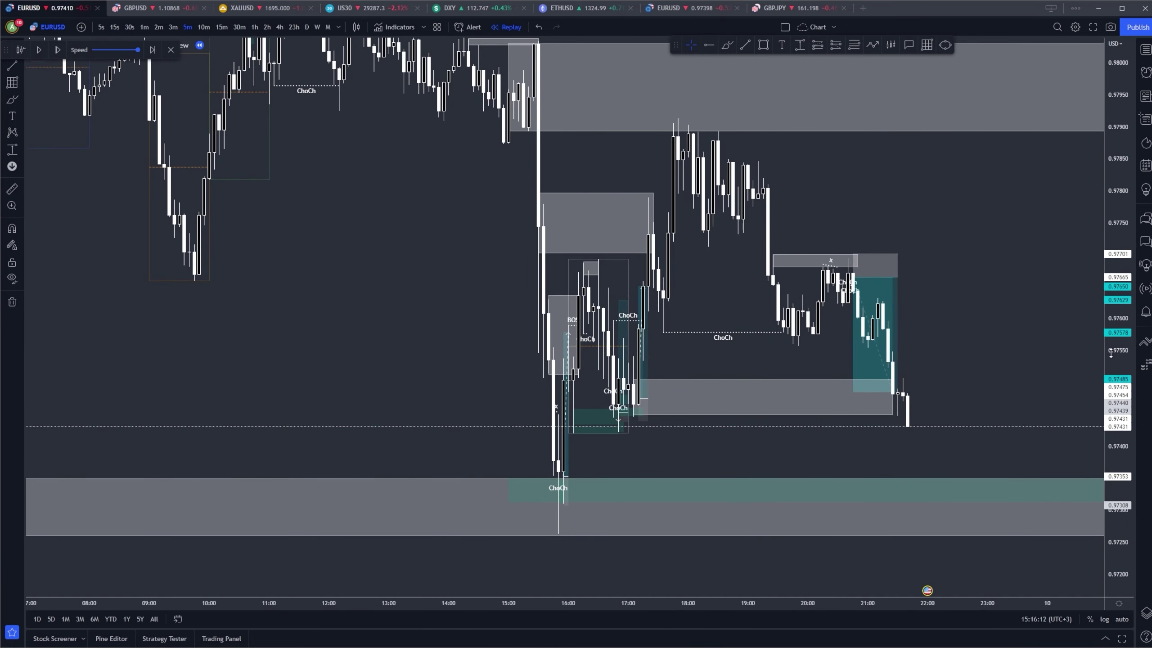
{"action": "left_click_drag", "start_coordinate": [1117, 316], "coordinate": [1118, 294]}
{"action": "scroll", "coordinate": [995, 359], "scroll_direction": "up", "scroll_amount": 3}
{"action": "scroll", "coordinate": [995, 360], "scroll_direction": "up", "scroll_amount": 2}
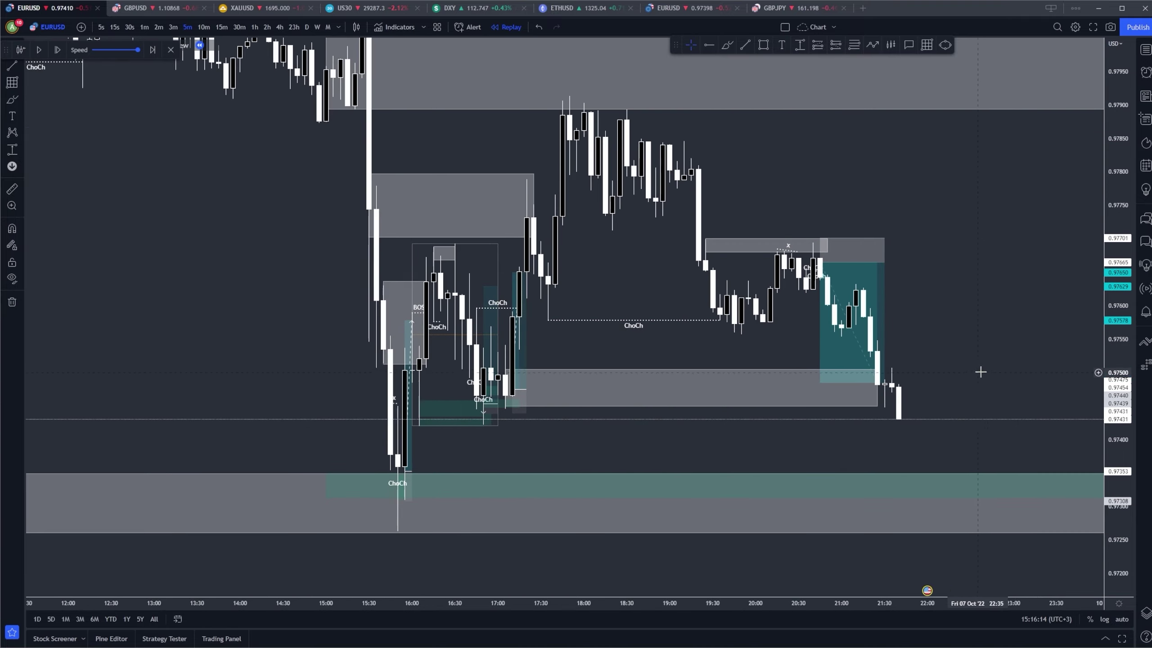
{"action": "left_click_drag", "start_coordinate": [1113, 282], "coordinate": [1113, 500]}
{"action": "scroll", "coordinate": [762, 365], "scroll_direction": "down", "scroll_amount": 4}
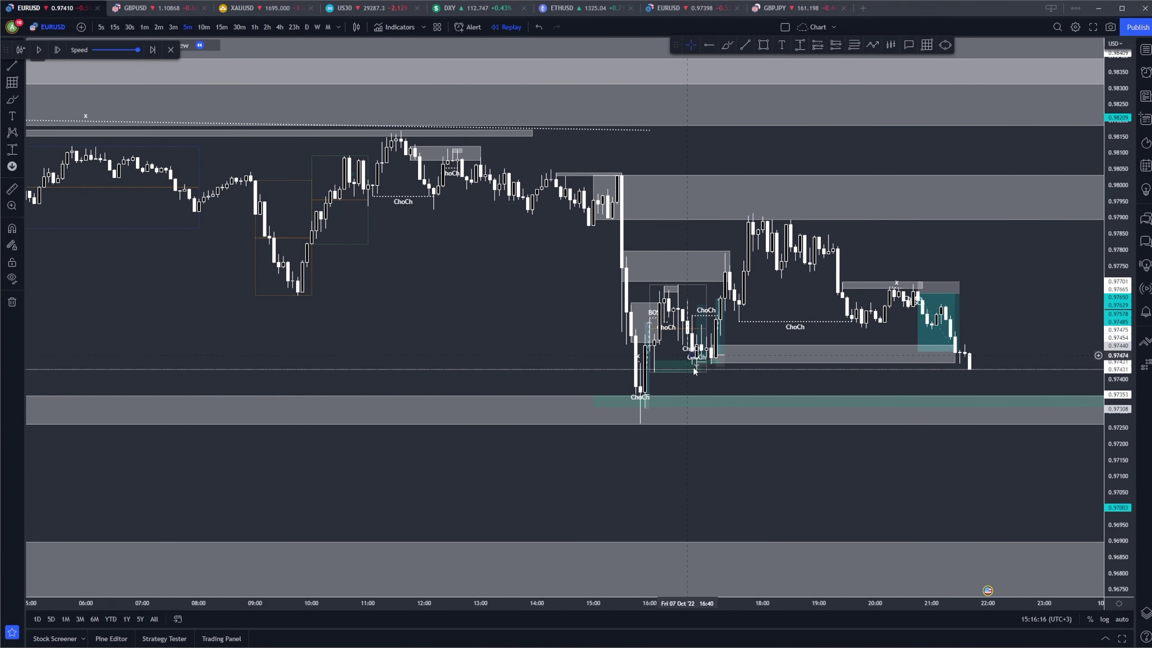
{"action": "left_click_drag", "start_coordinate": [934, 245], "coordinate": [798, 245]}
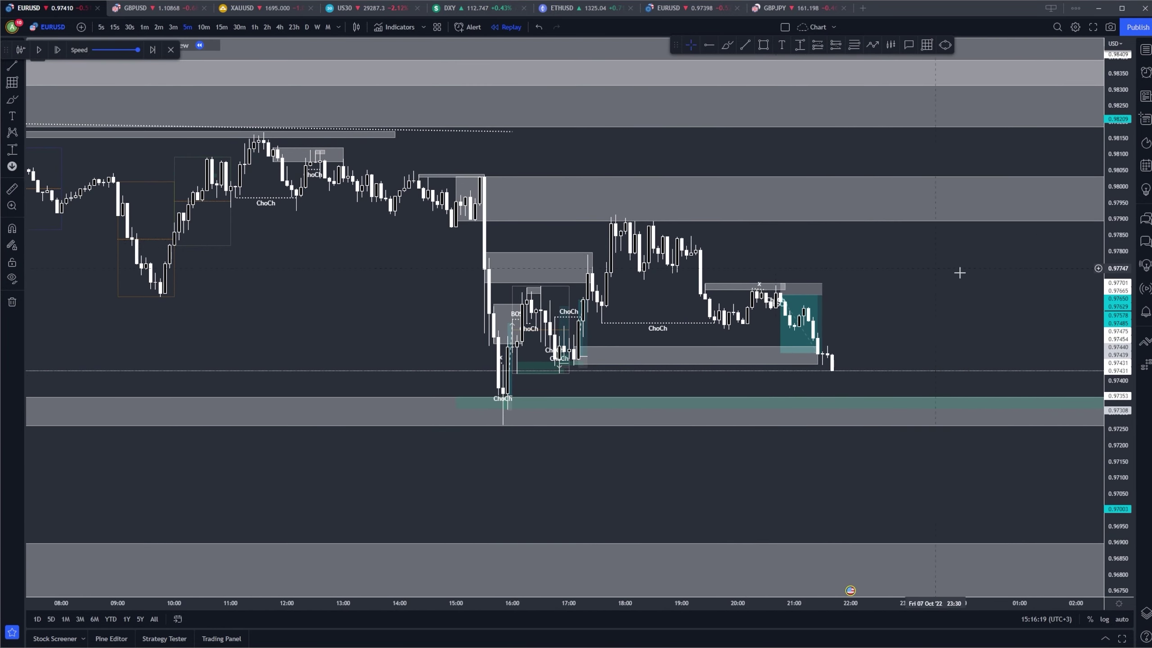
{"action": "scroll", "coordinate": [960, 273], "scroll_direction": "down", "scroll_amount": 2}
{"action": "left_click_drag", "start_coordinate": [1113, 412], "coordinate": [1113, 351]}
{"action": "scroll", "coordinate": [991, 352], "scroll_direction": "up", "scroll_amount": 2}
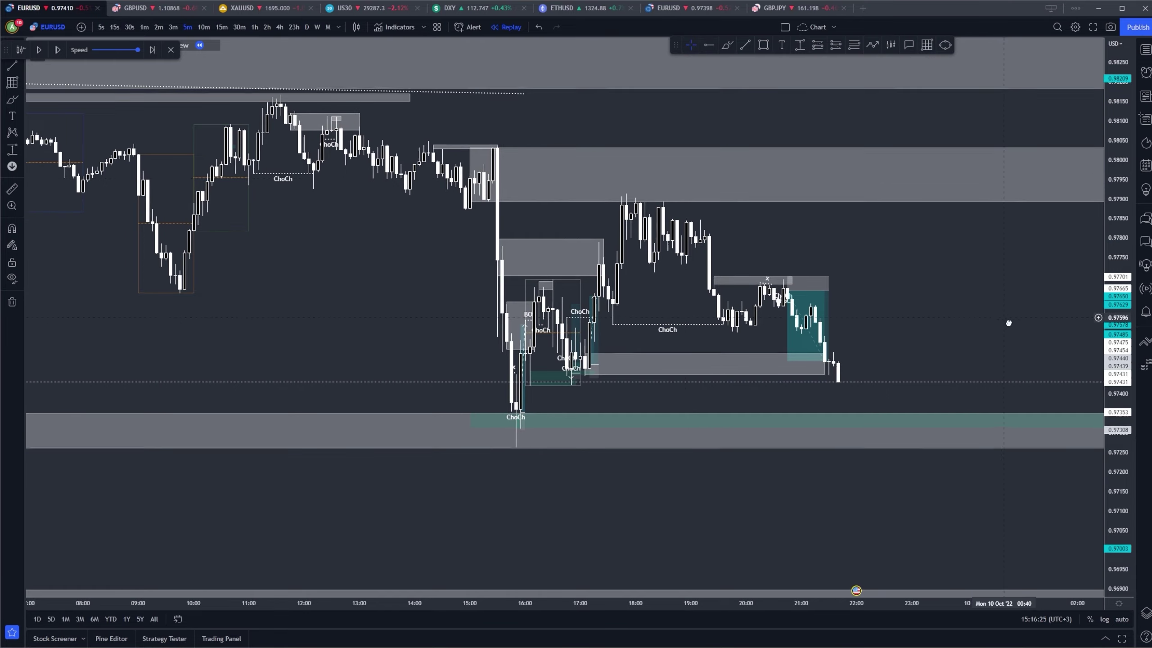
Switch EURUSD to the 15-minute and finally the 4-hour timeframe, showing the wider range from mid-September into October.
{"action": "scroll", "coordinate": [1008, 321], "scroll_direction": "down", "scroll_amount": 2}
{"action": "left_click", "coordinate": [219, 28]}
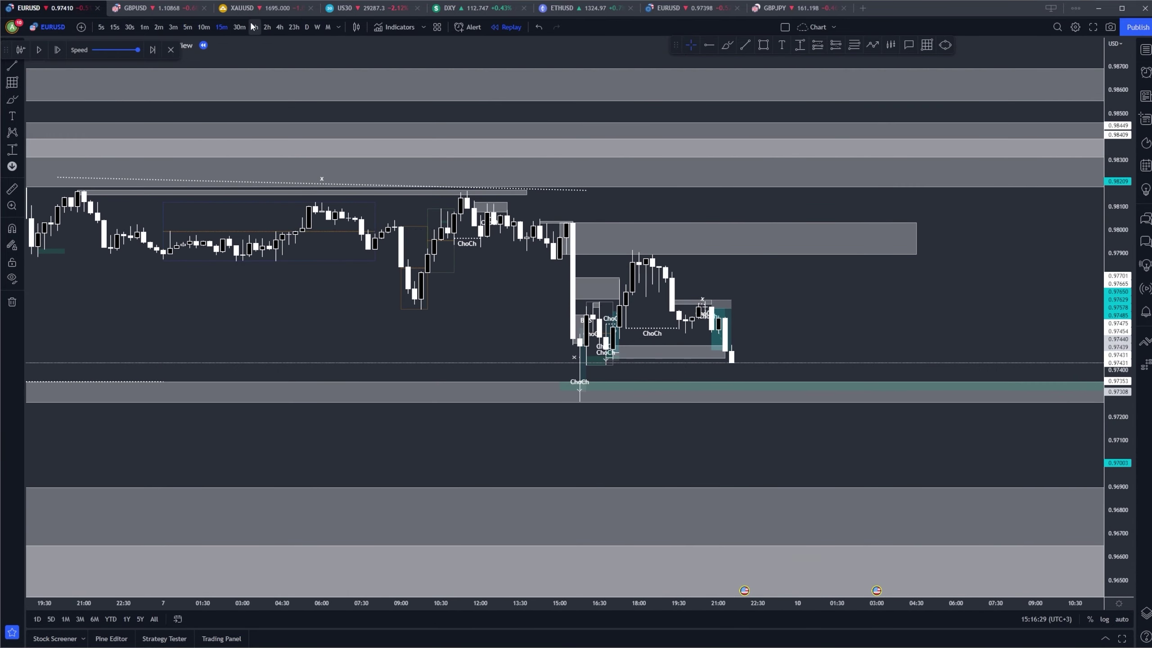
{"action": "left_click", "coordinate": [279, 27]}
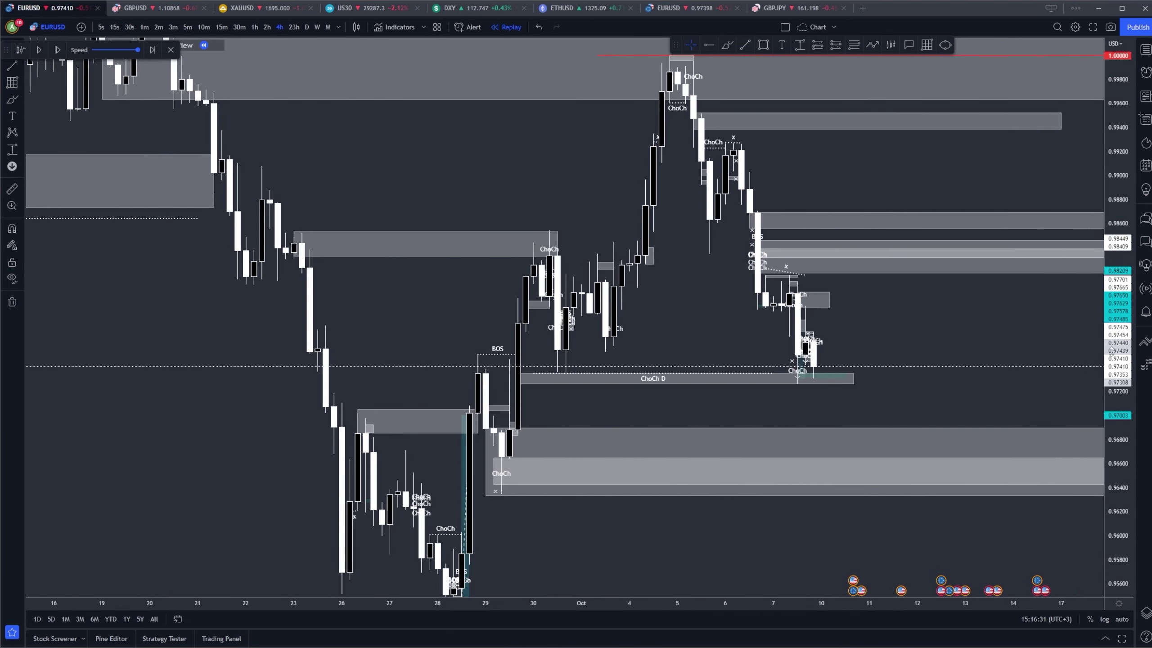
{"action": "scroll", "coordinate": [957, 386], "scroll_direction": "up", "scroll_amount": 3}
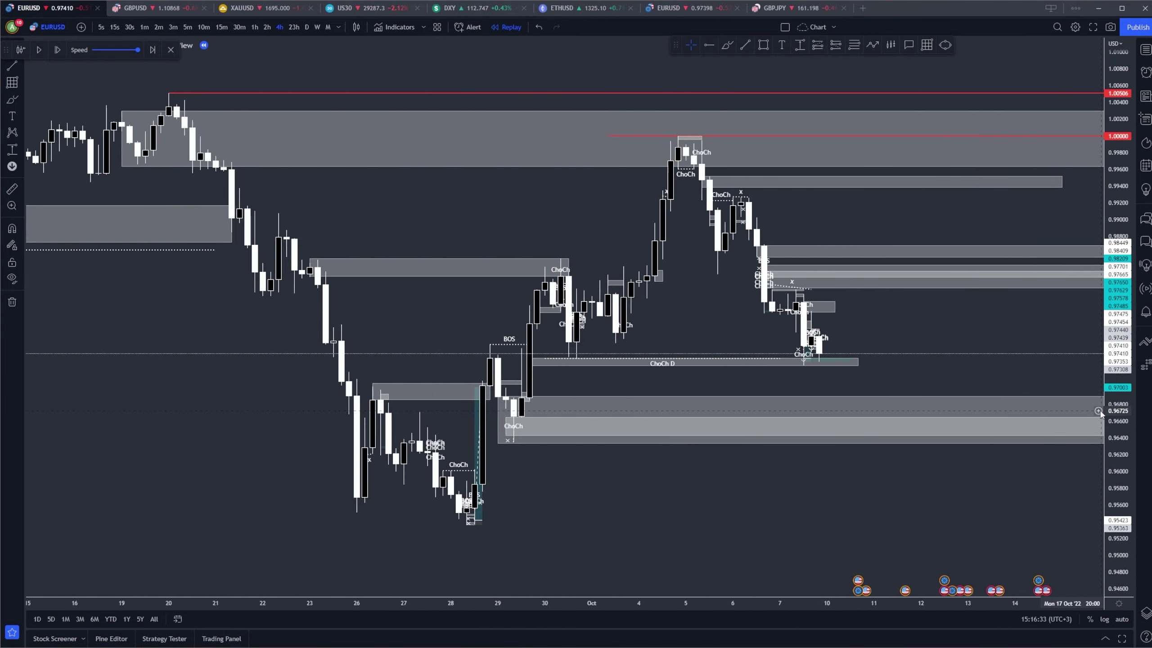